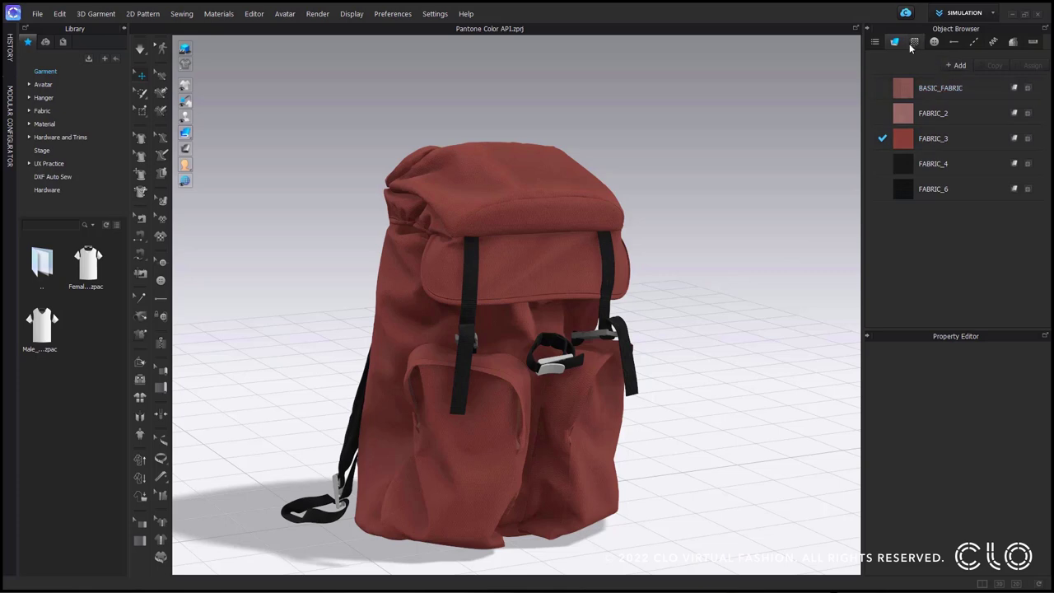
Open the color settings of FABRIC_3 and show the Pantone Colors palette with its copyright information
click(967, 139)
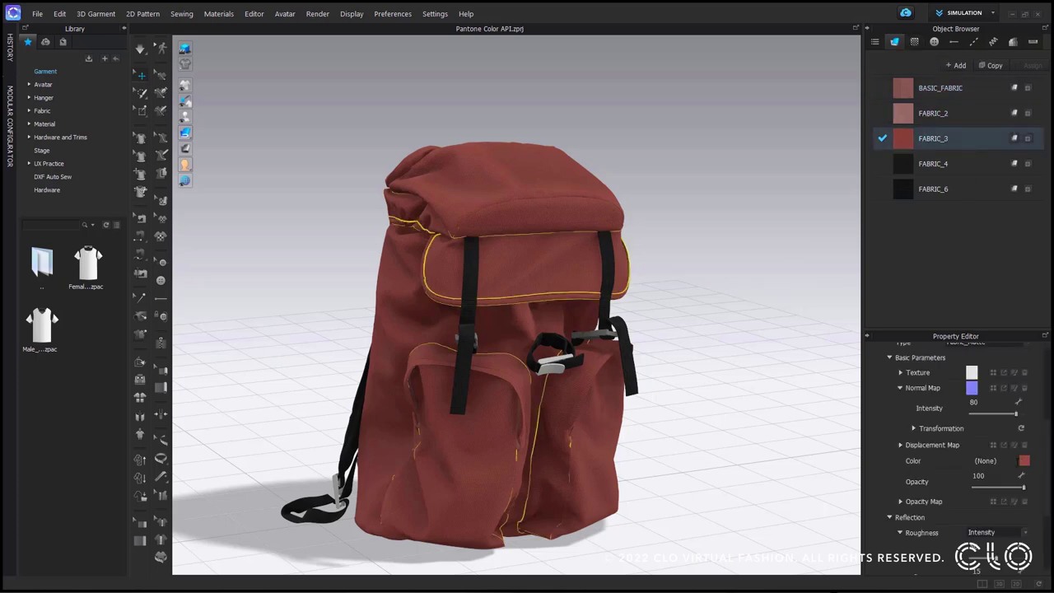
click(565, 378)
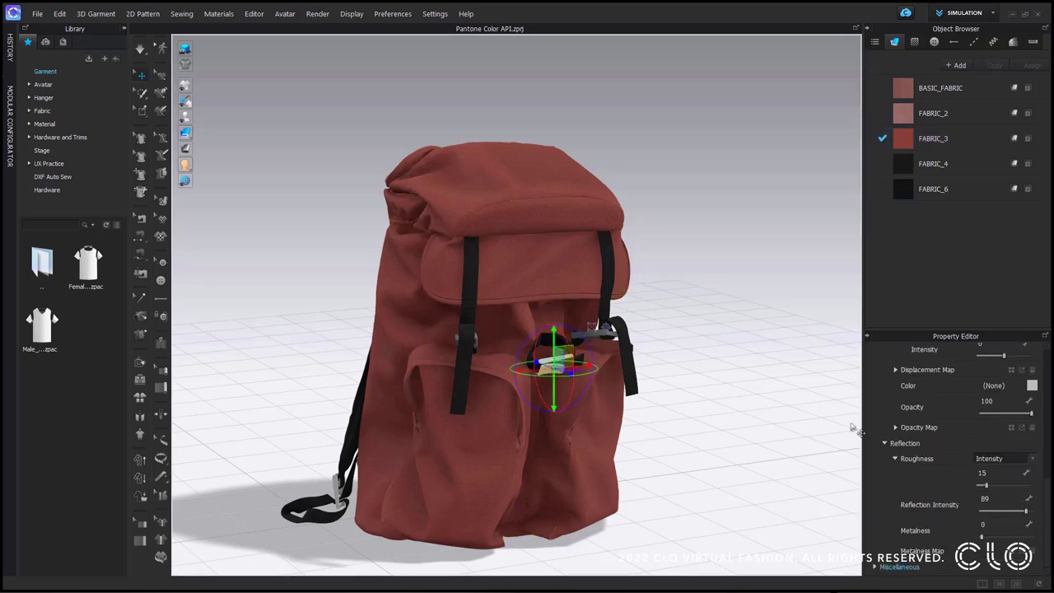
click(970, 139)
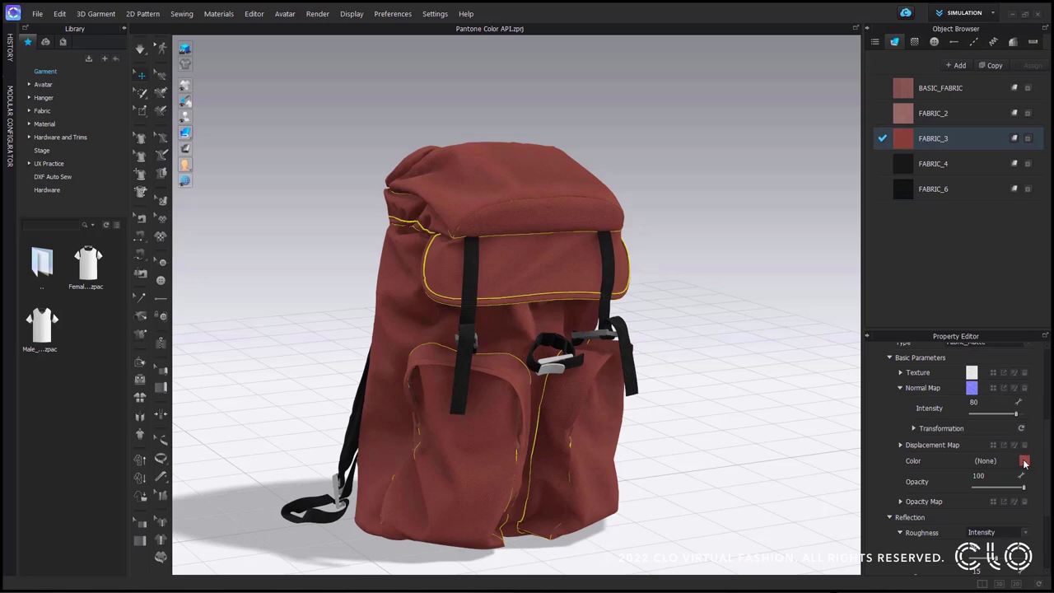
click(1023, 461)
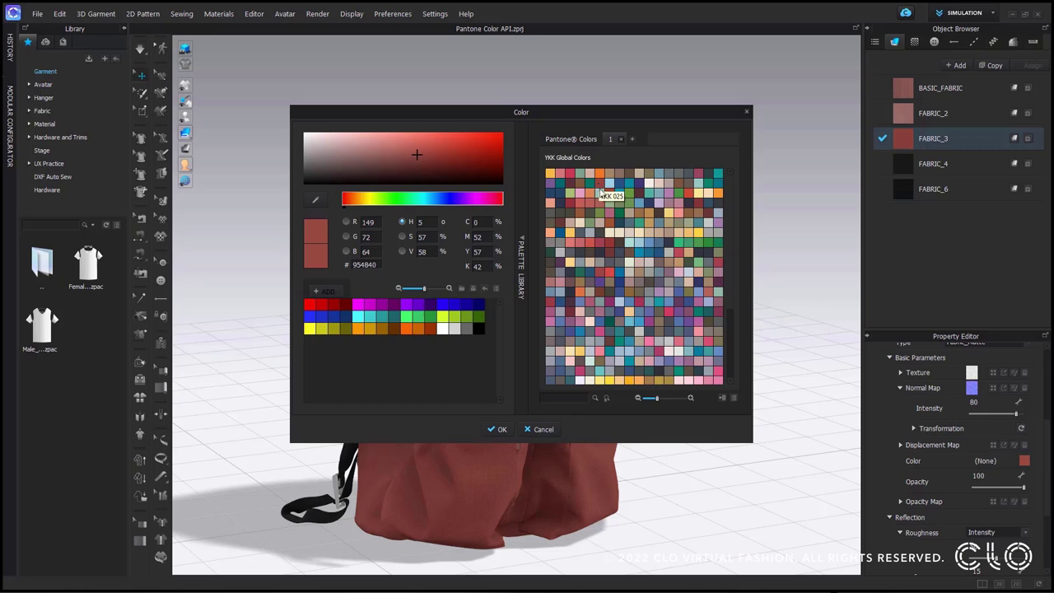
click(571, 140)
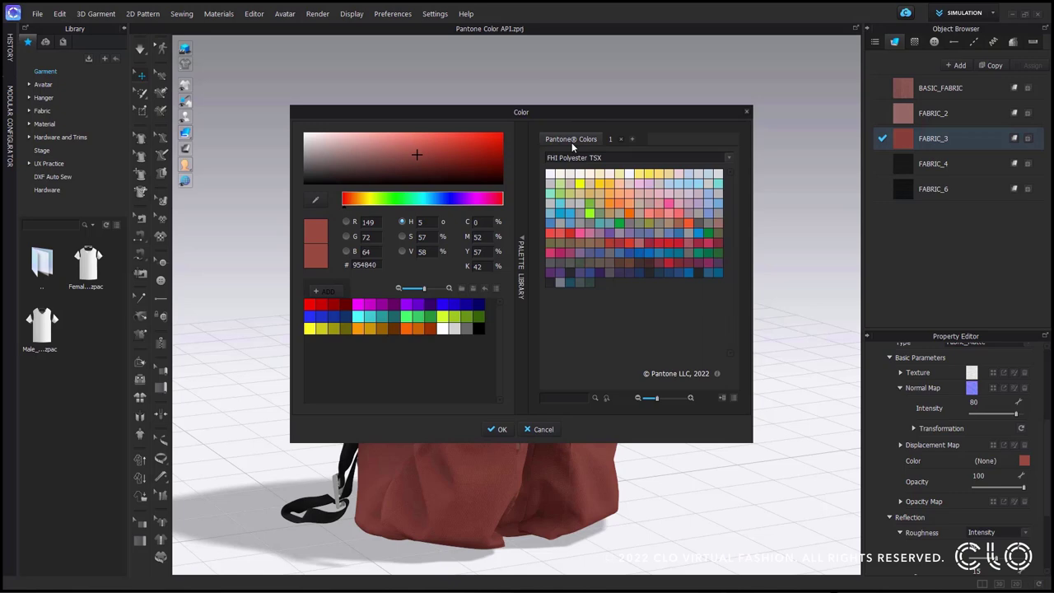
mouse_move(717, 374)
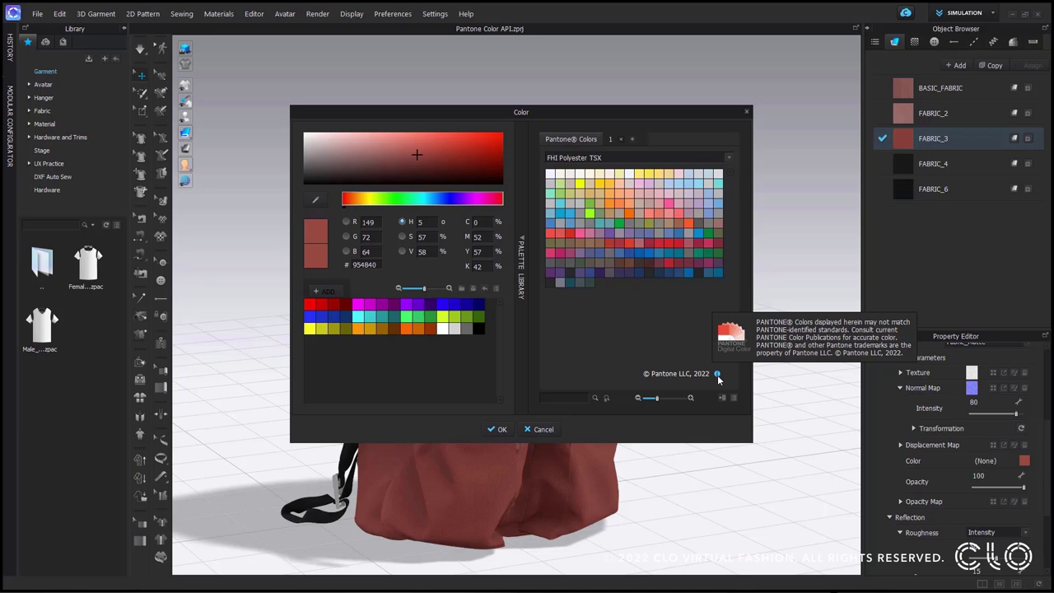
Browse the FHI Nylon Brights TN Pantone library, and switch the palette to FHI Cotton TCX
click(729, 158)
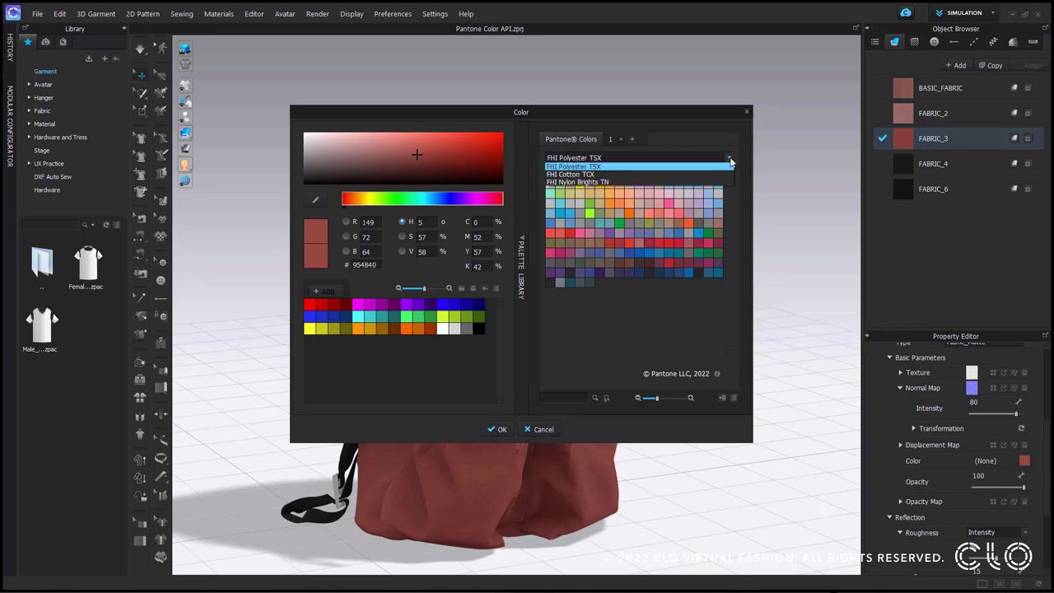
click(695, 183)
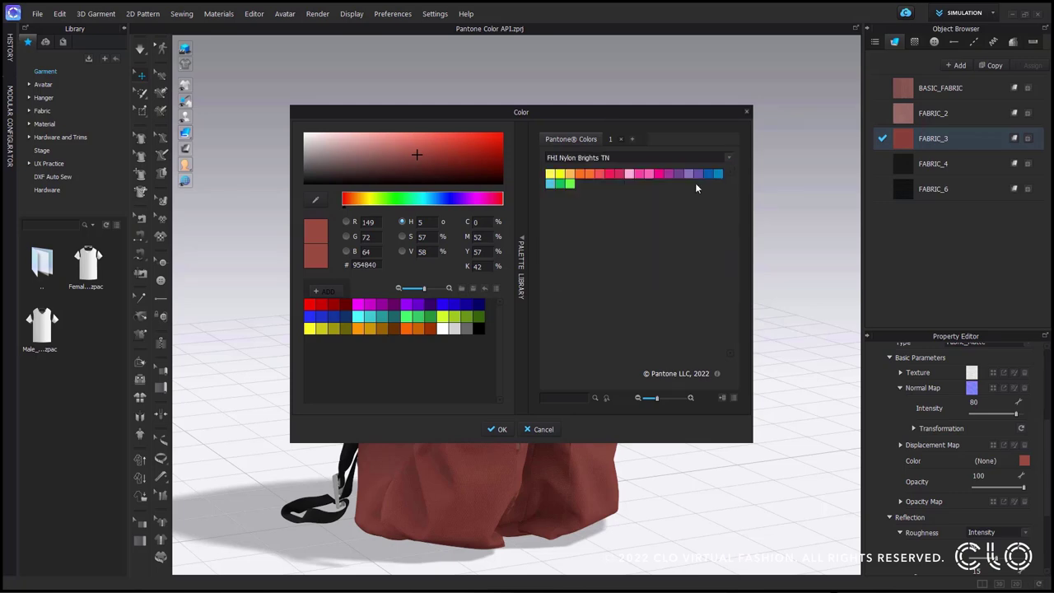
click(725, 162)
click(710, 174)
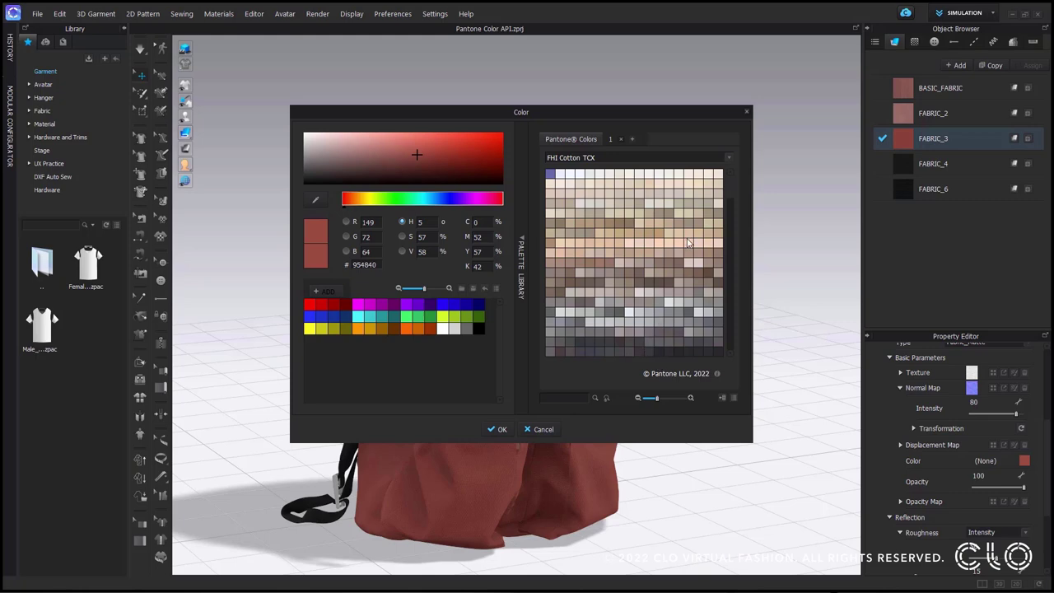
View the Pantone swatches as a named list, slightly enlarge the swatch size and return to the grid display
click(733, 401)
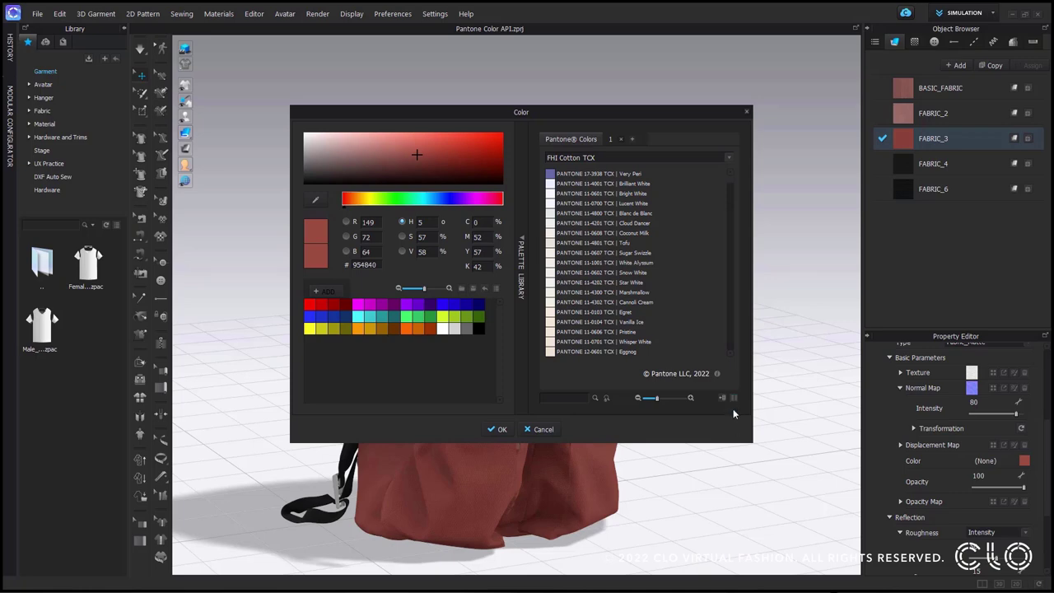
click(734, 399)
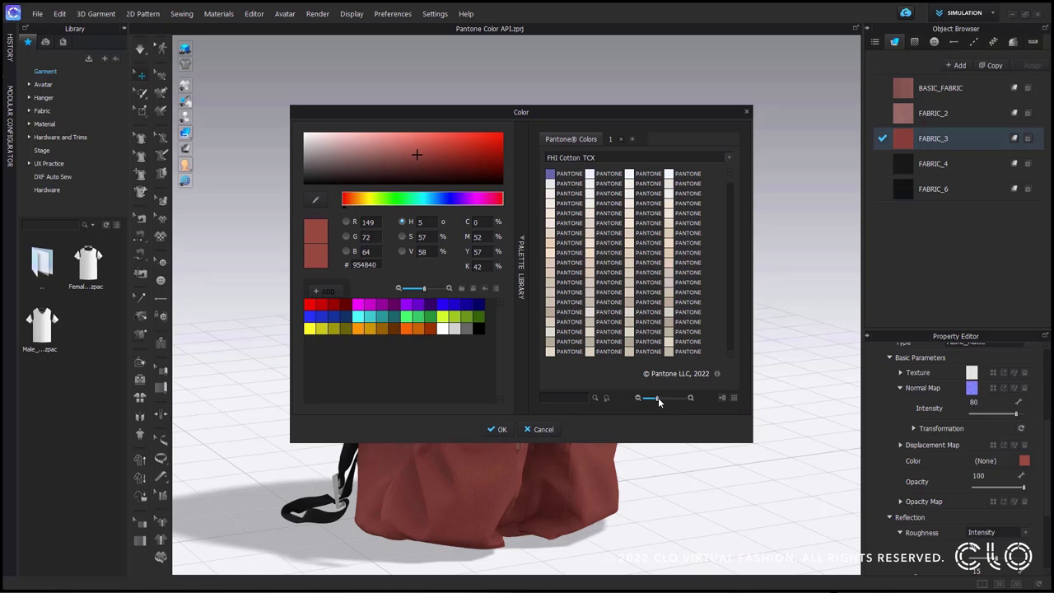
mouse_move(658, 402)
mouse_down()
mouse_move(673, 403)
mouse_move(660, 402)
mouse_up()
click(733, 399)
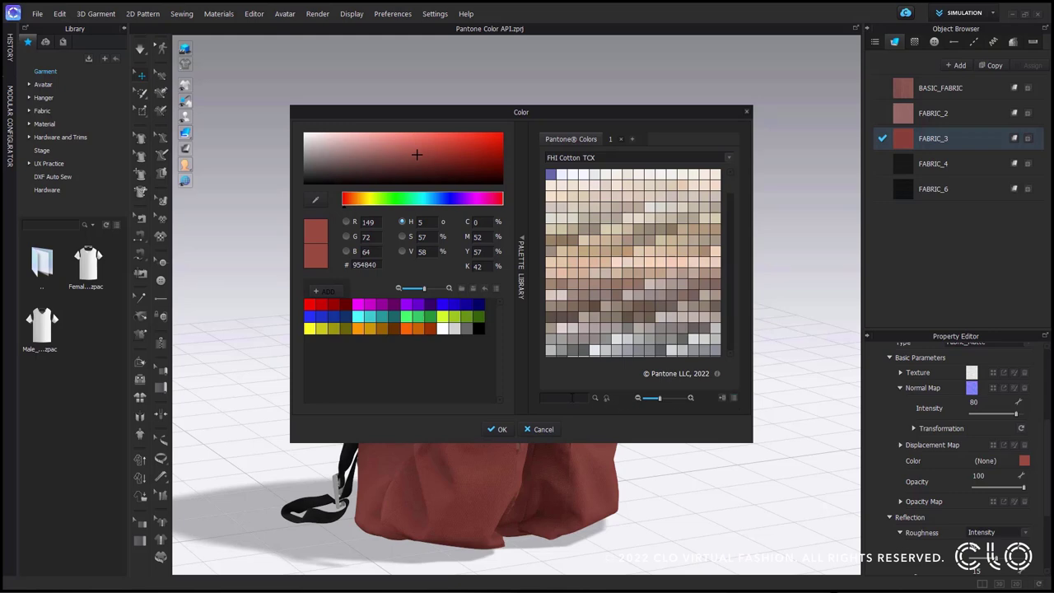
Search the palette library for colors 1850 and 1255, and clear the search
text(1850)
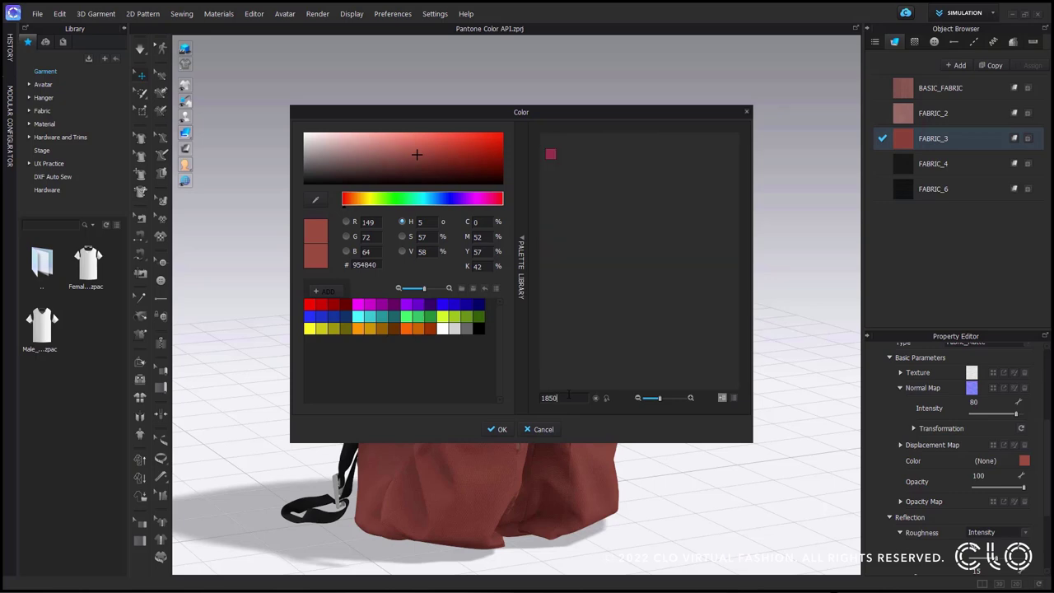
key(BackSpace)
key(BackSpace)
key(BackSpace)
text(255)
click(596, 400)
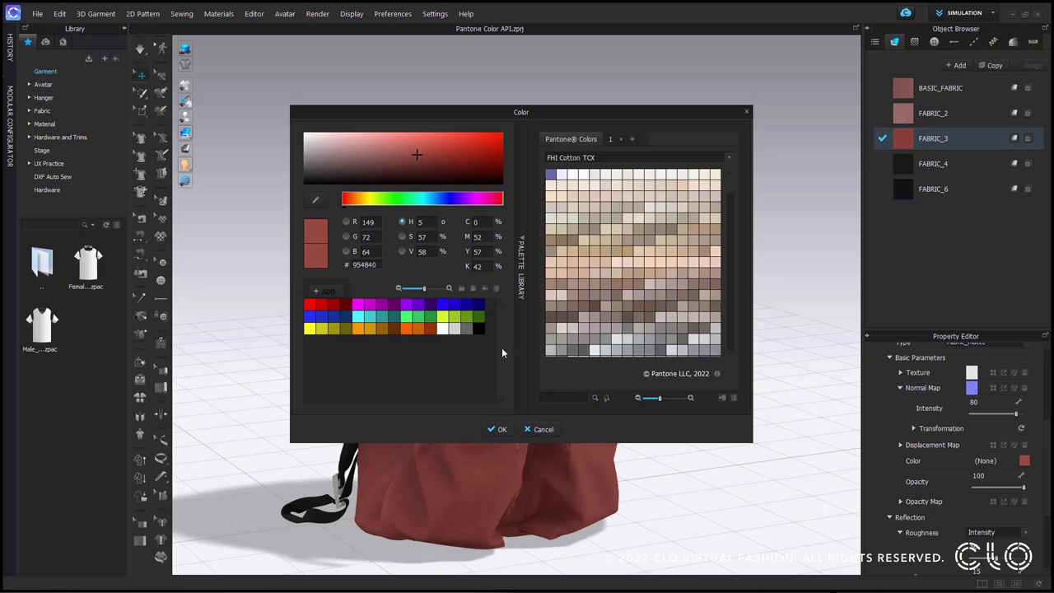
Find library colors similar to the yellow-green palette swatch and try olive green 7D8464 on FABRIC_3
click(442, 316)
click(606, 399)
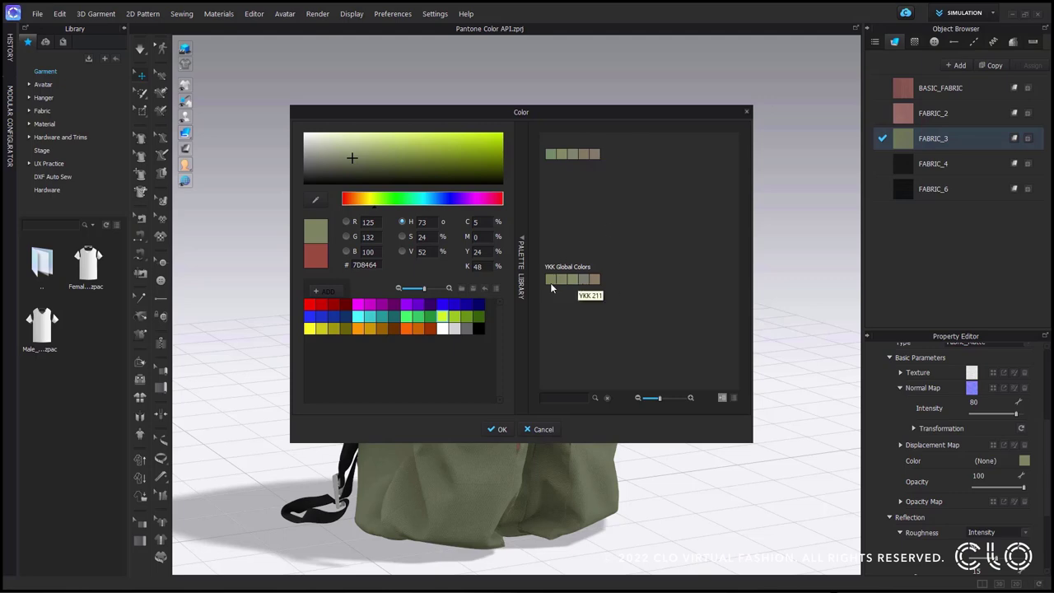
click(606, 398)
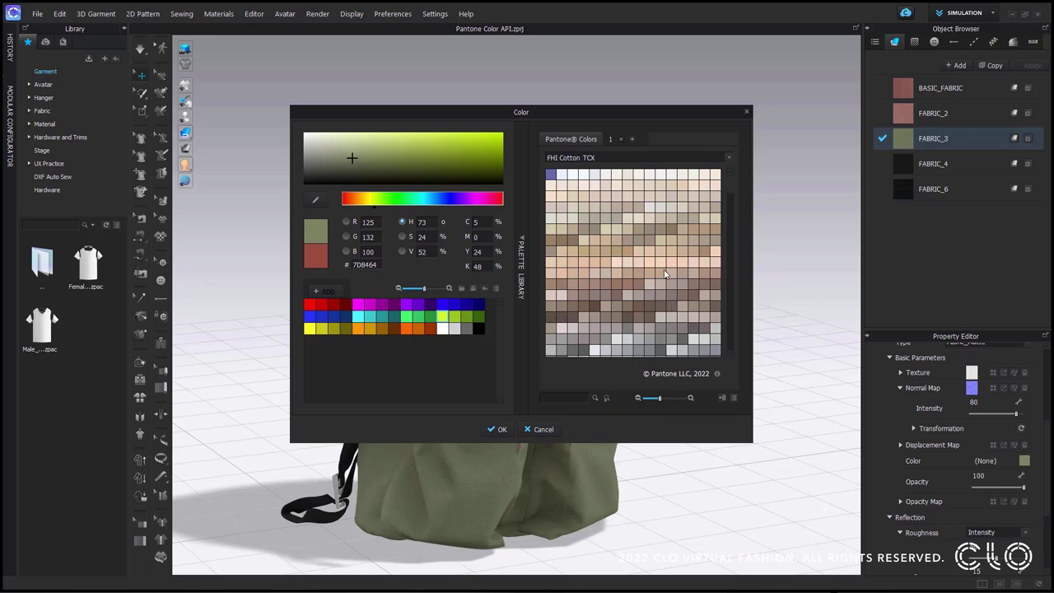
Apply the Pantone Pale Gold swatch from the end of the FHI Cotton TCX palette to FABRIC_3
scroll(662, 278, down, 2)
scroll(662, 288, down, 3)
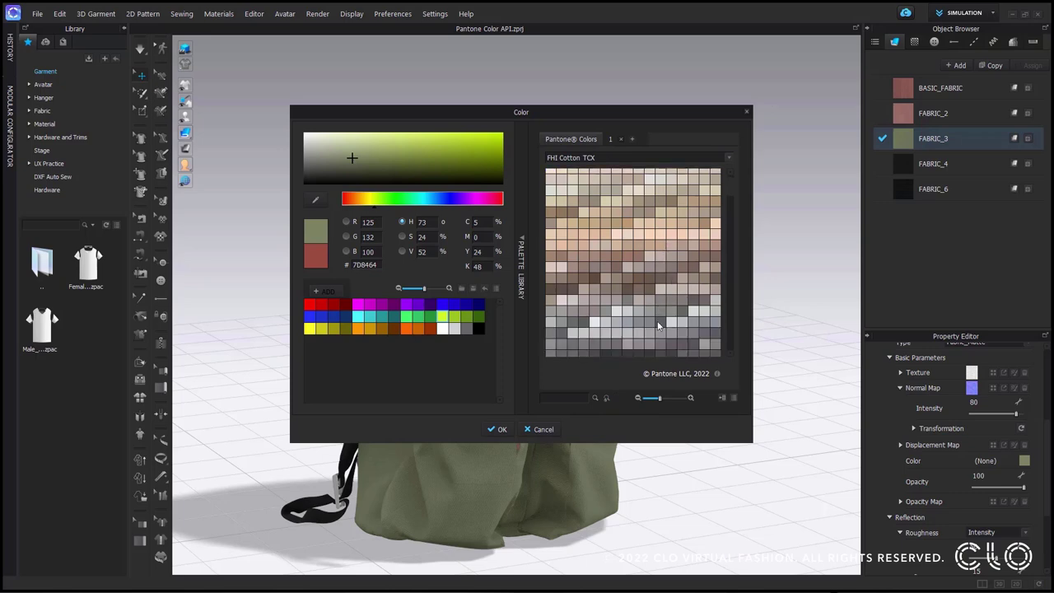
click(729, 221)
drag(729, 218, 735, 351)
click(692, 341)
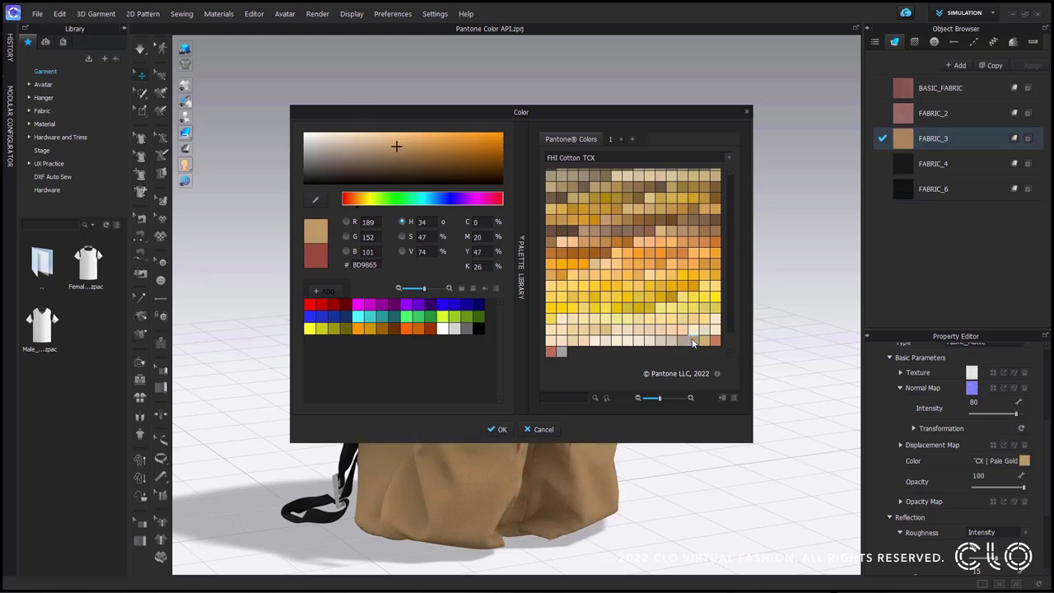
drag(597, 115, 823, 88)
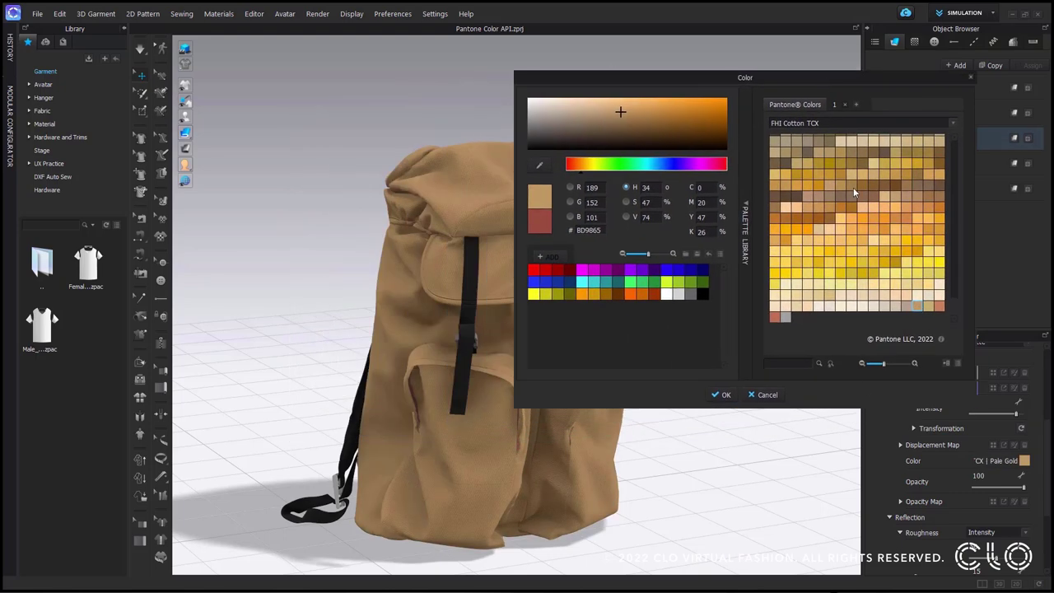
click(716, 398)
click(975, 85)
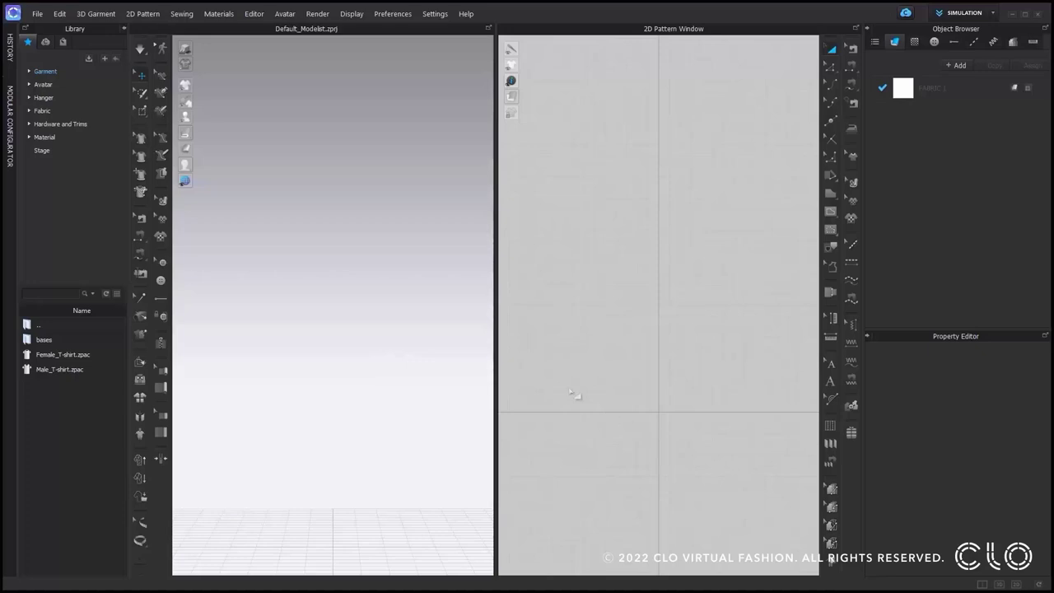
Open the Parametric Pattern editor and create the body front and back patterns with Symmetry enabled, placing them in the 2D pattern window
click(252, 14)
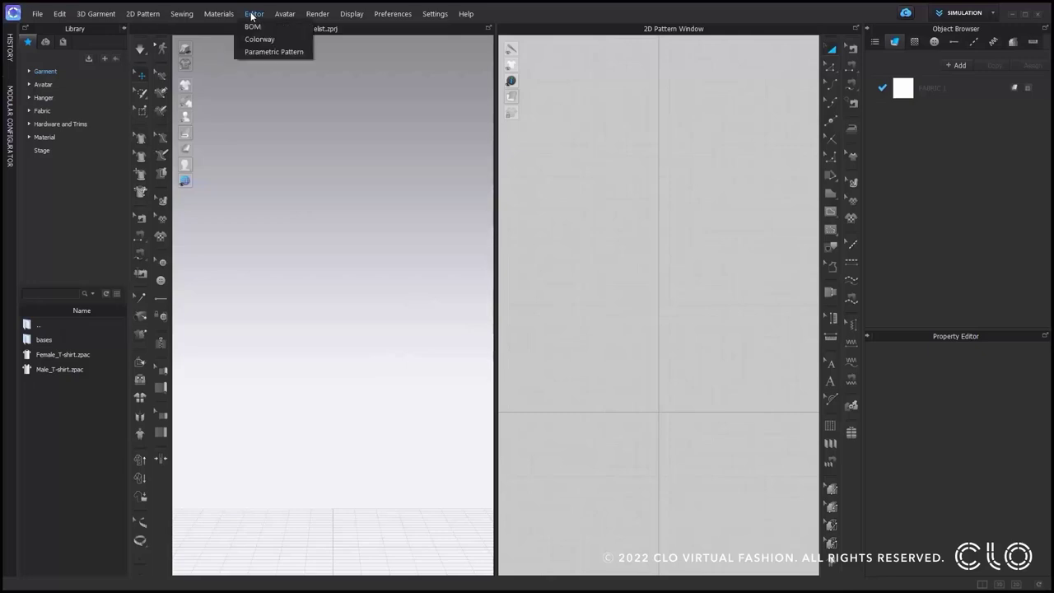
click(271, 51)
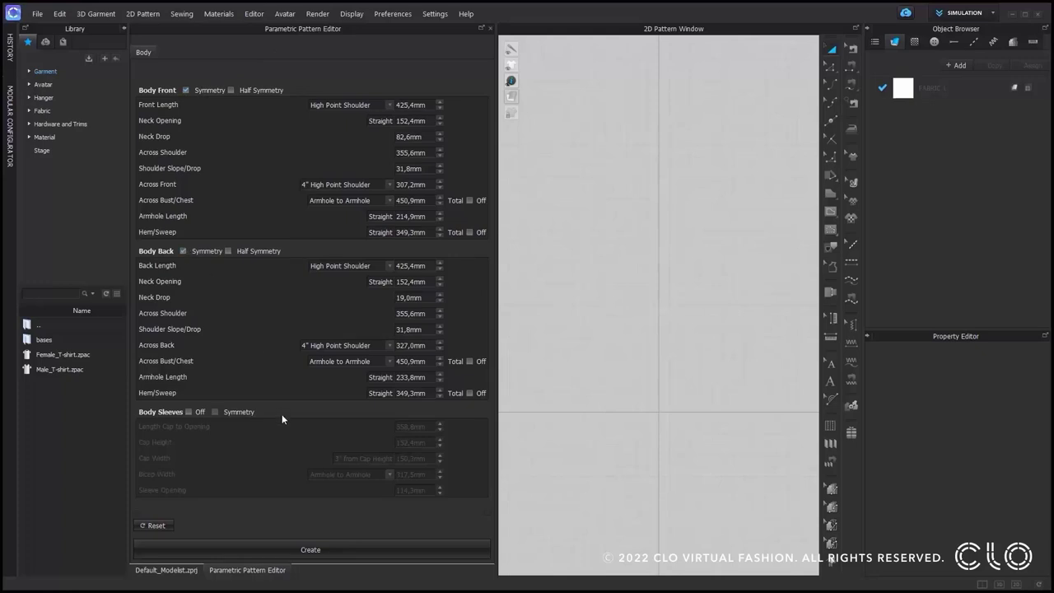
click(305, 548)
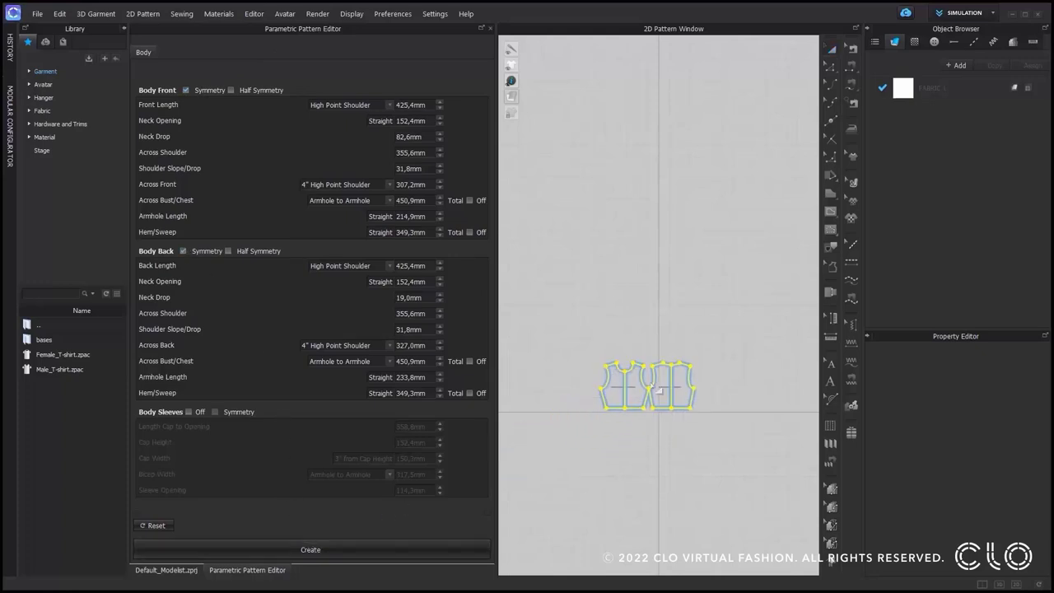
click(654, 443)
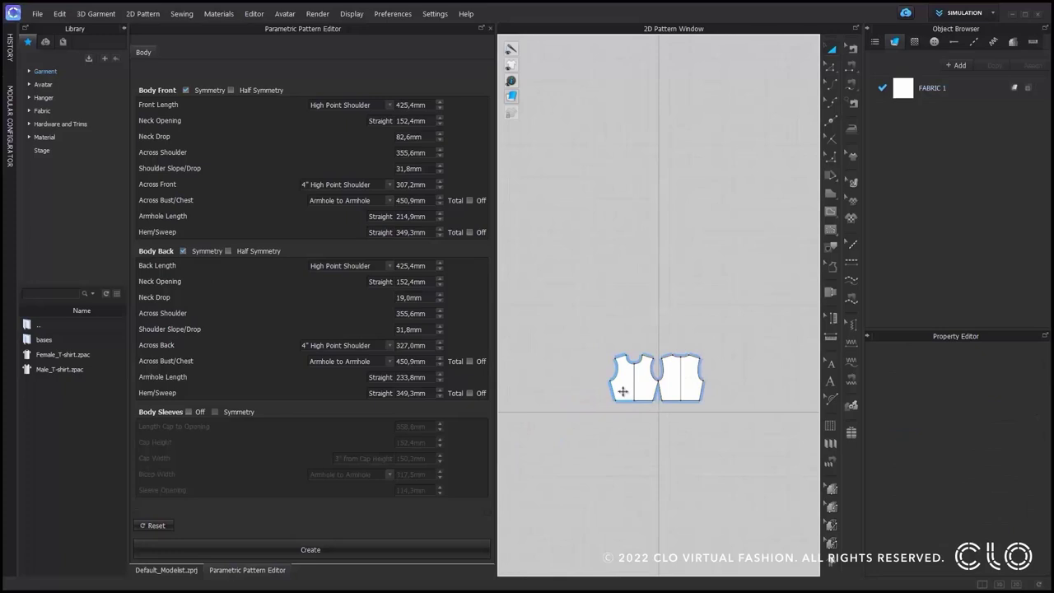
Move one half of the front bodice away from its symmetric counterpart, and delete all the created patterns
click(627, 388)
drag(627, 388, 609, 388)
click(640, 446)
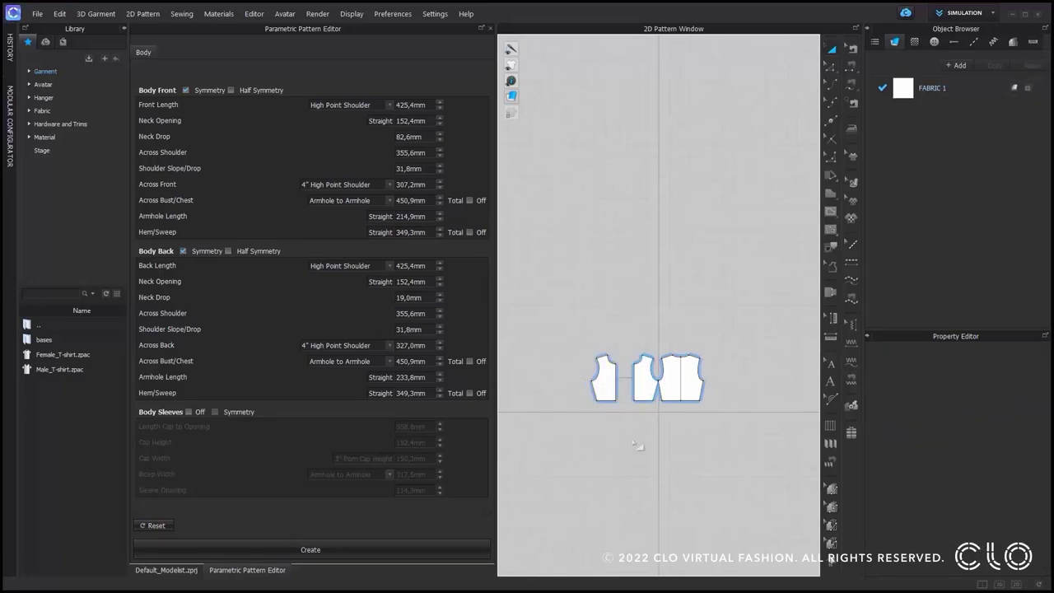
drag(728, 336, 584, 447)
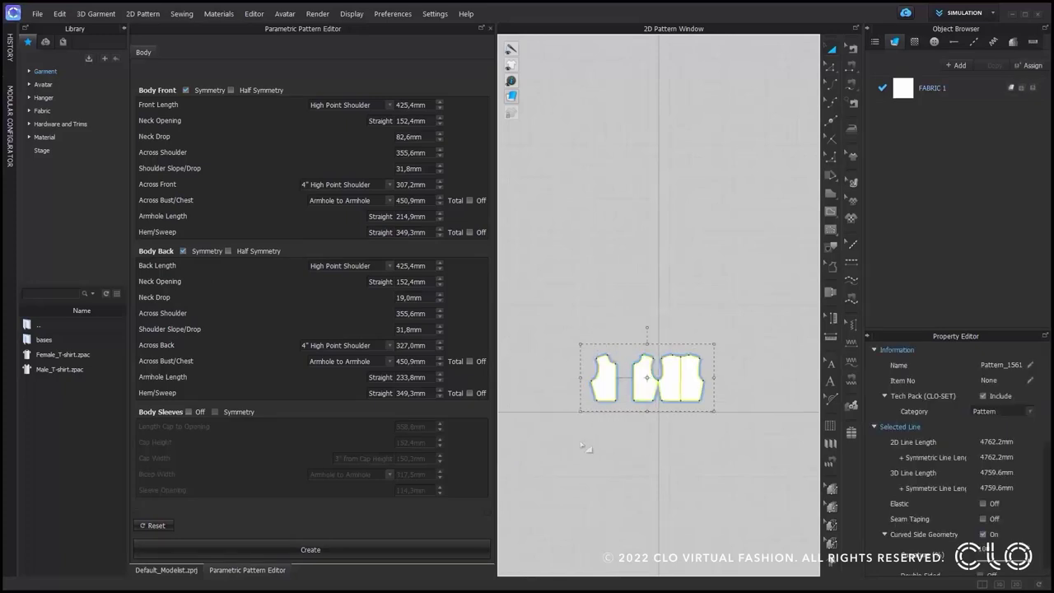
key(Delete)
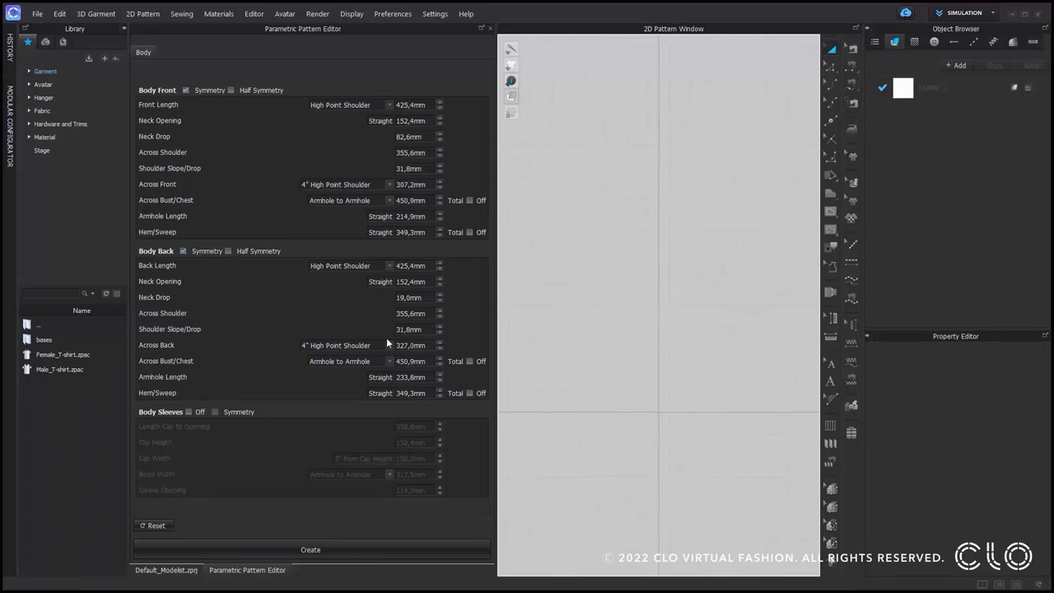
Create the body front and back patterns with Half Symmetry enabled, and delete the placed pieces
click(231, 89)
click(349, 544)
click(701, 464)
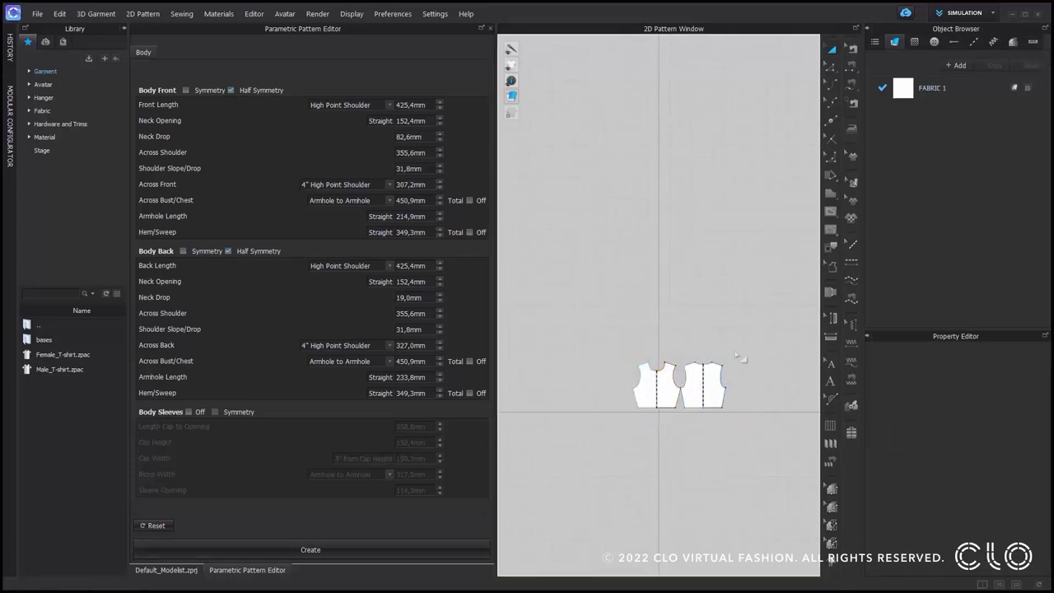
drag(754, 343, 602, 466)
key(Delete)
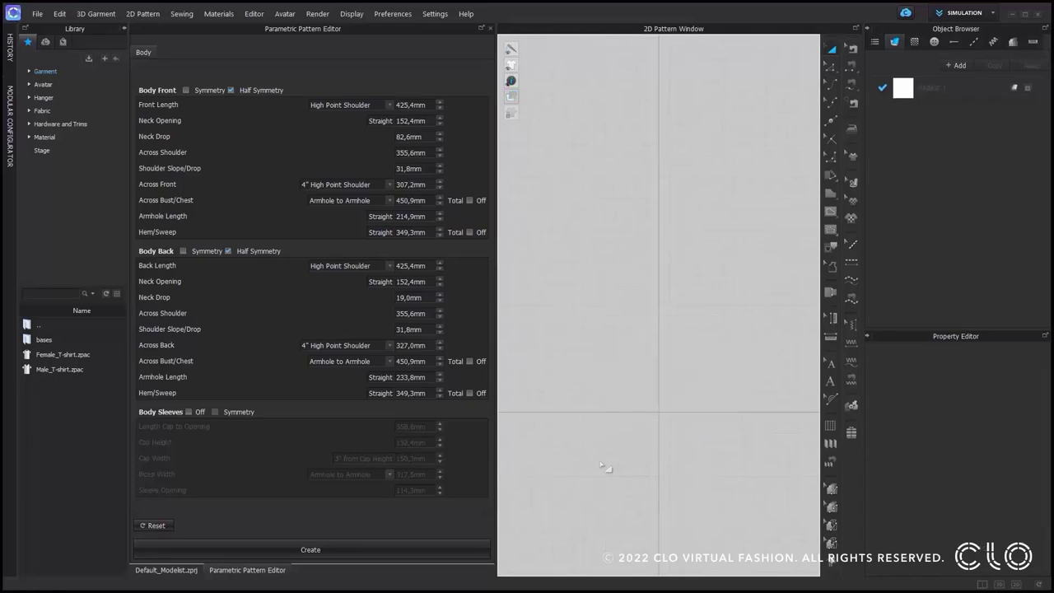
Create the body front and back patterns with Half Symmetry turned off for both, and delete the placed pieces
click(228, 251)
click(230, 90)
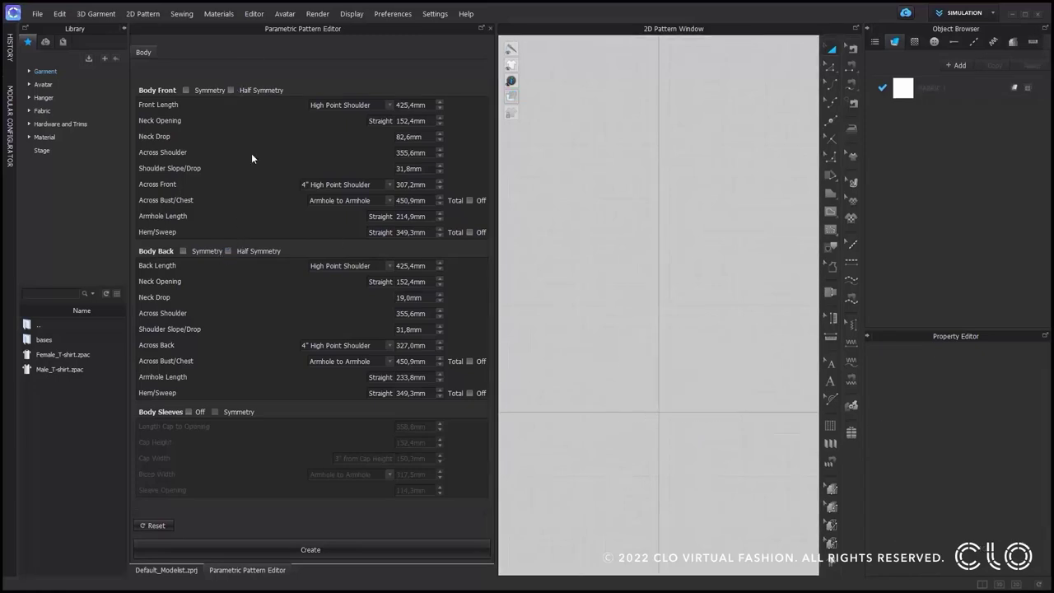
click(344, 541)
click(683, 442)
click(690, 459)
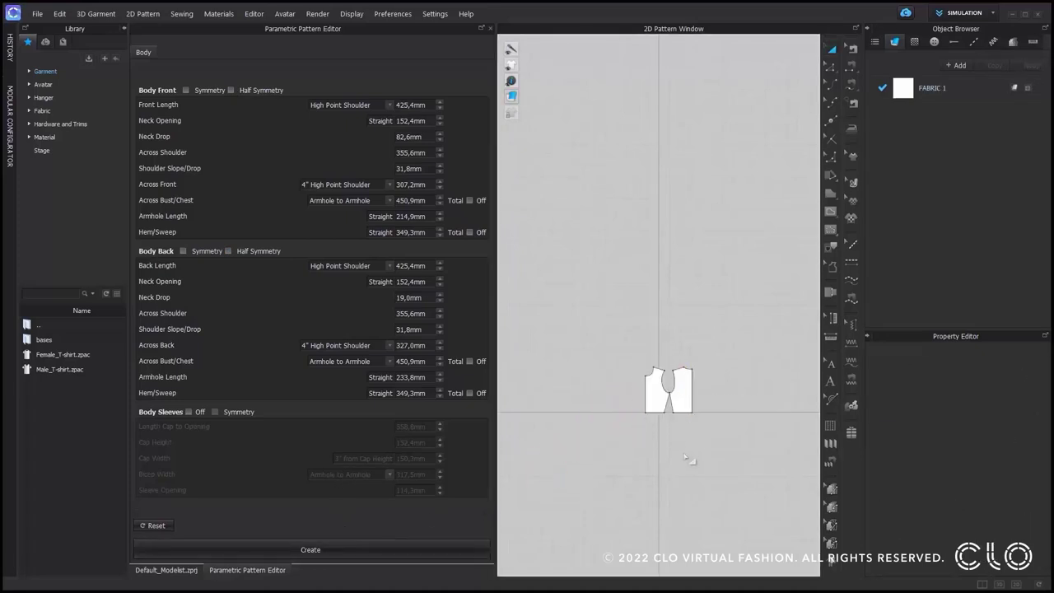
drag(718, 351, 605, 458)
key(Delete)
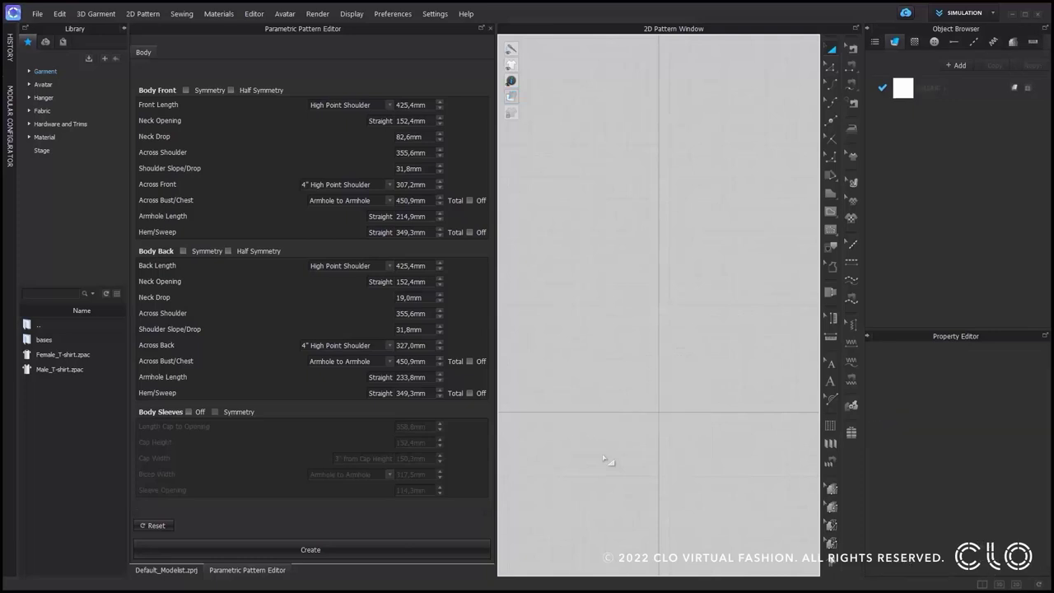
Create the body patterns with Body Sleeves turned on, and delete the placed pieces
click(188, 411)
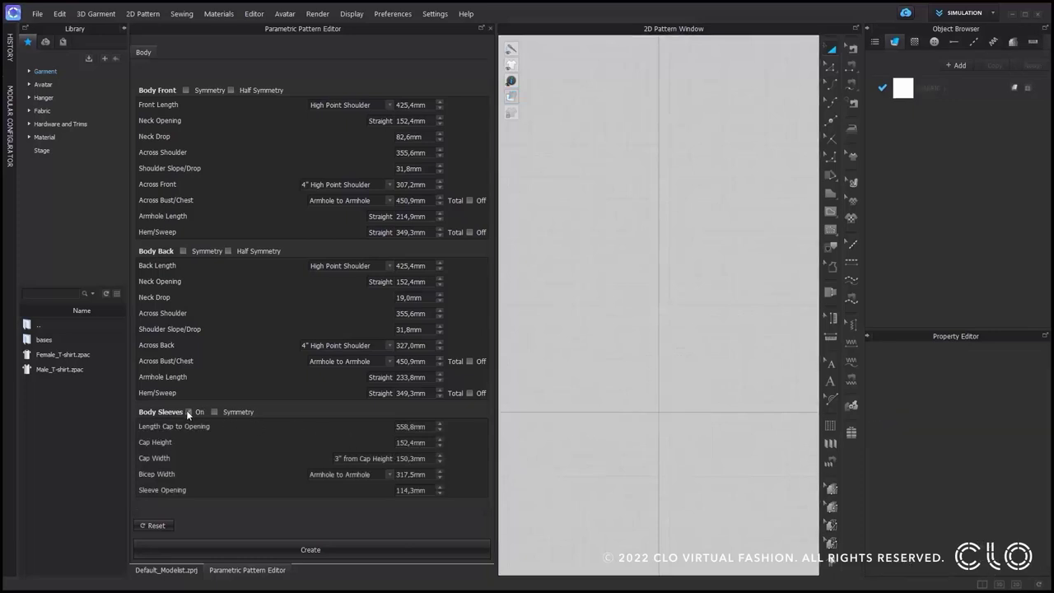
click(350, 550)
click(712, 497)
drag(750, 366, 633, 478)
key(Delete)
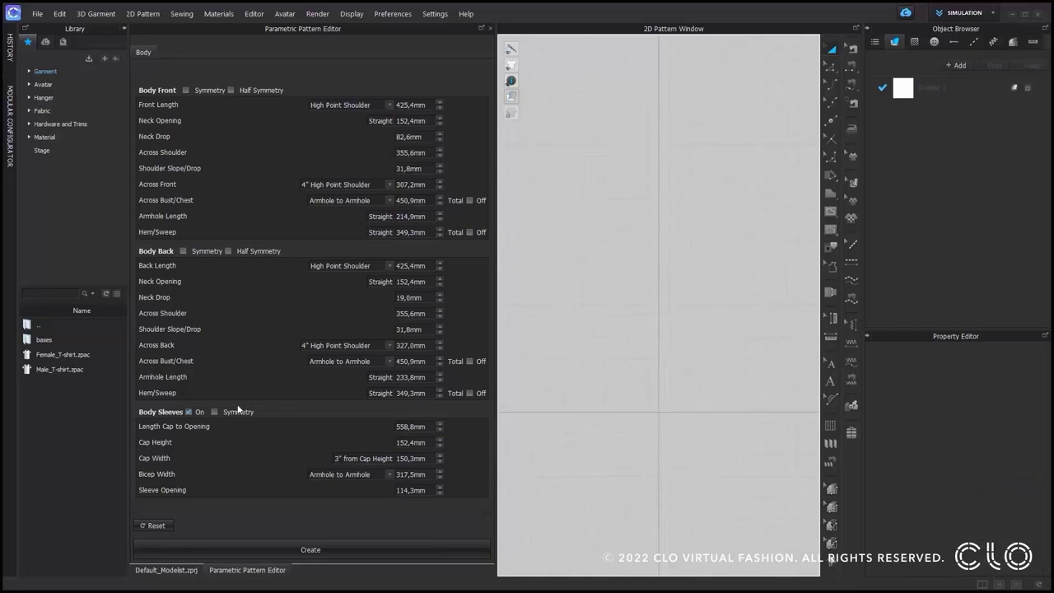
Create the body patterns with Symmetry turned on for the Body Sleeves, place them, and delete all the pieces
click(214, 411)
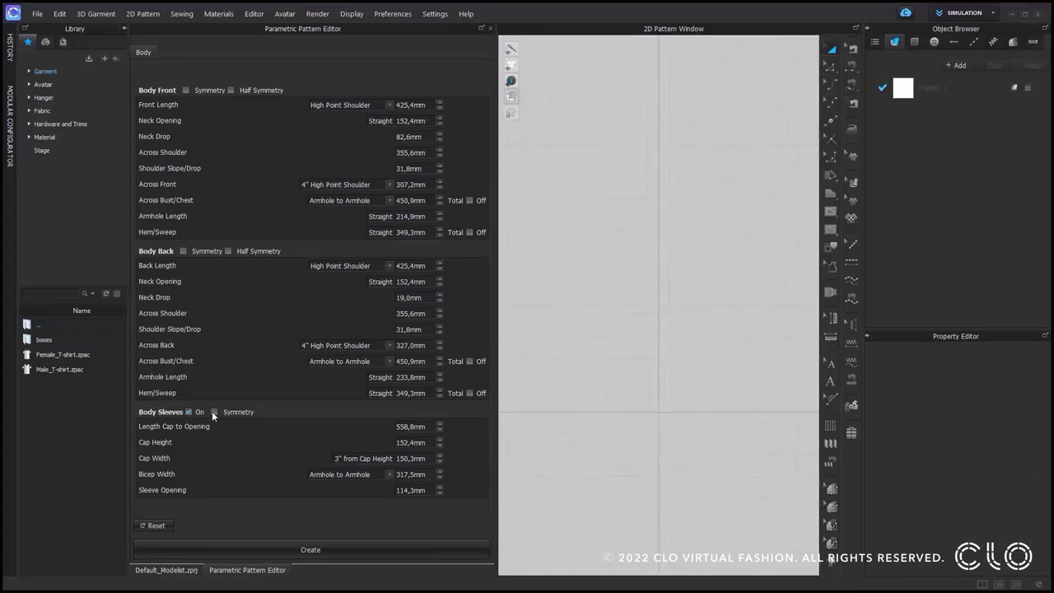
click(308, 545)
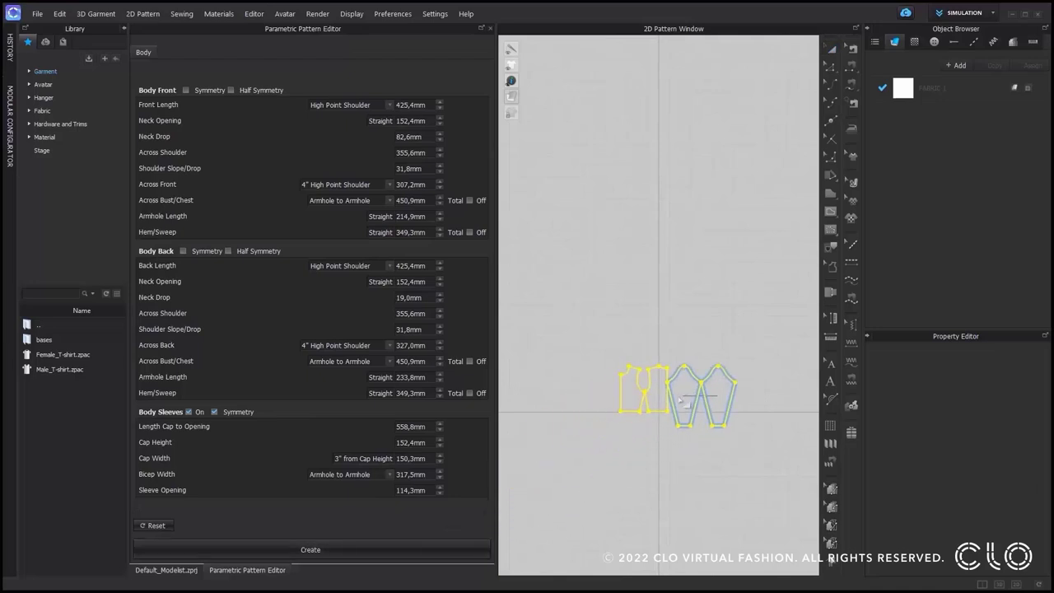
click(715, 483)
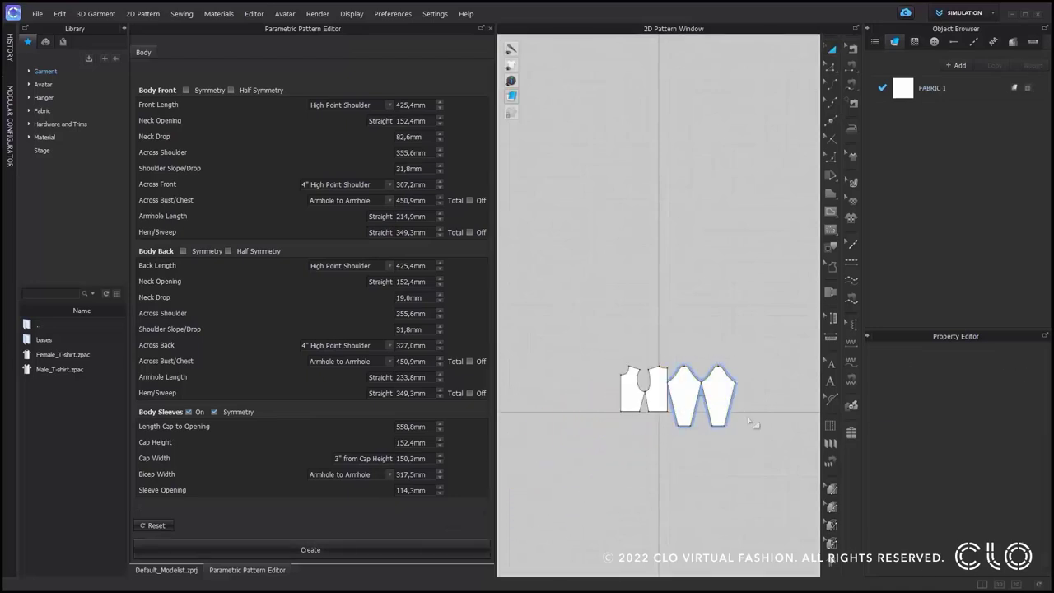
drag(774, 344, 606, 480)
key(Delete)
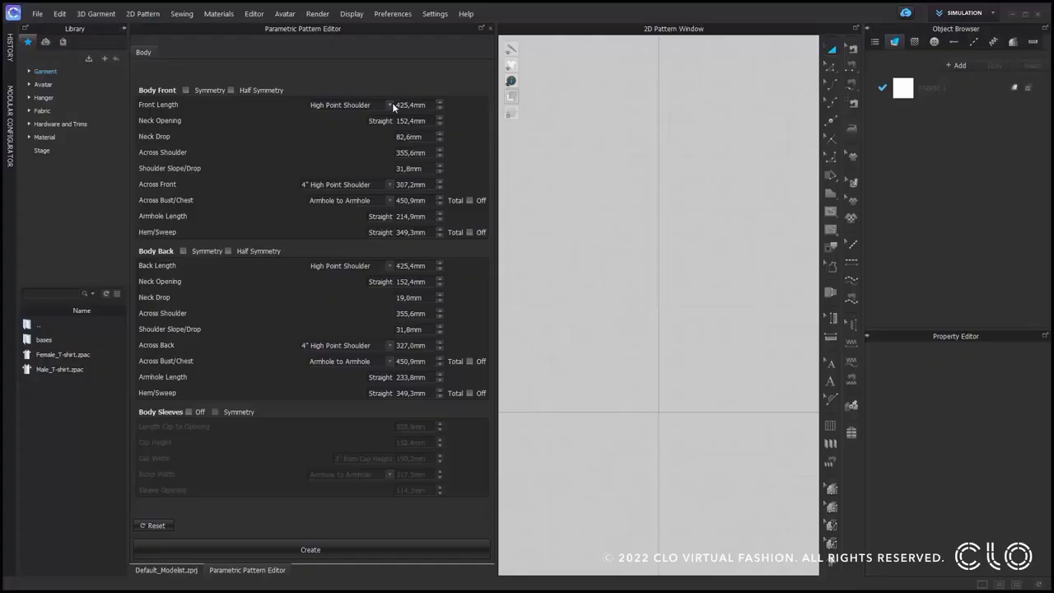
Set the Body Front length to 540 mm from High Point Shoulder and its neck opening to 190 mm
click(392, 103)
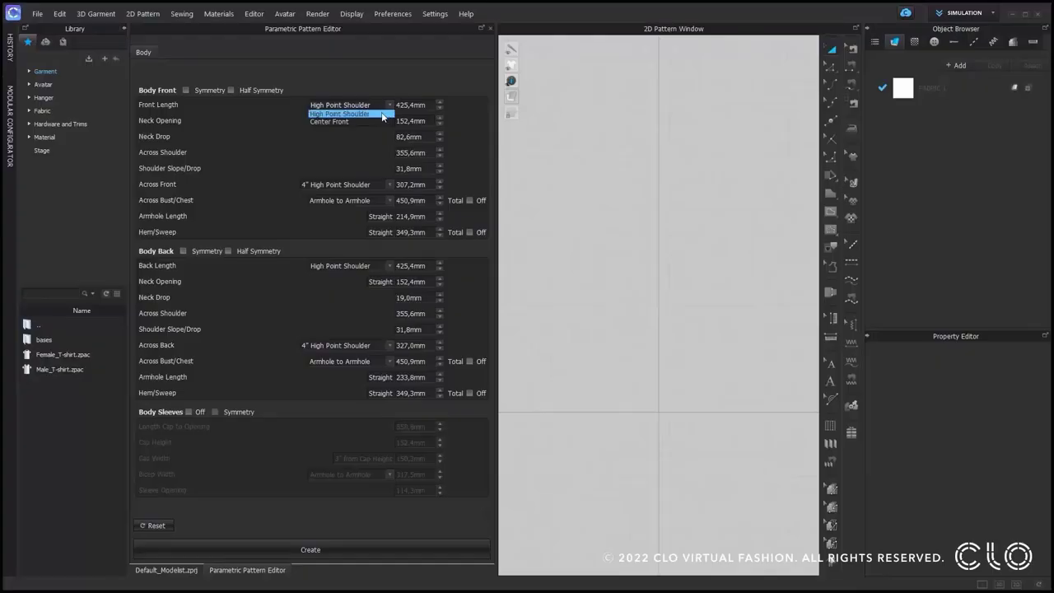
click(378, 113)
double_click(422, 105)
text(540)
key(Return)
double_click(411, 121)
text(190)
key(Return)
Set the Body Front neck drop to 70 mm and across shoulder to 390 mm
double_click(412, 137)
text(70)
key(Return)
double_click(416, 152)
text(390)
key(Return)
Set the Body Front shoulder slope to 40 mm and across front to 360 mm at 4" High Point Shoulder
double_click(412, 168)
text(40)
key(Return)
click(362, 185)
click(422, 184)
double_click(421, 184)
text(360)
key(Return)
Set the Body Front across bust/chest to an 840 mm total, measured Armhole to Armhole
click(390, 201)
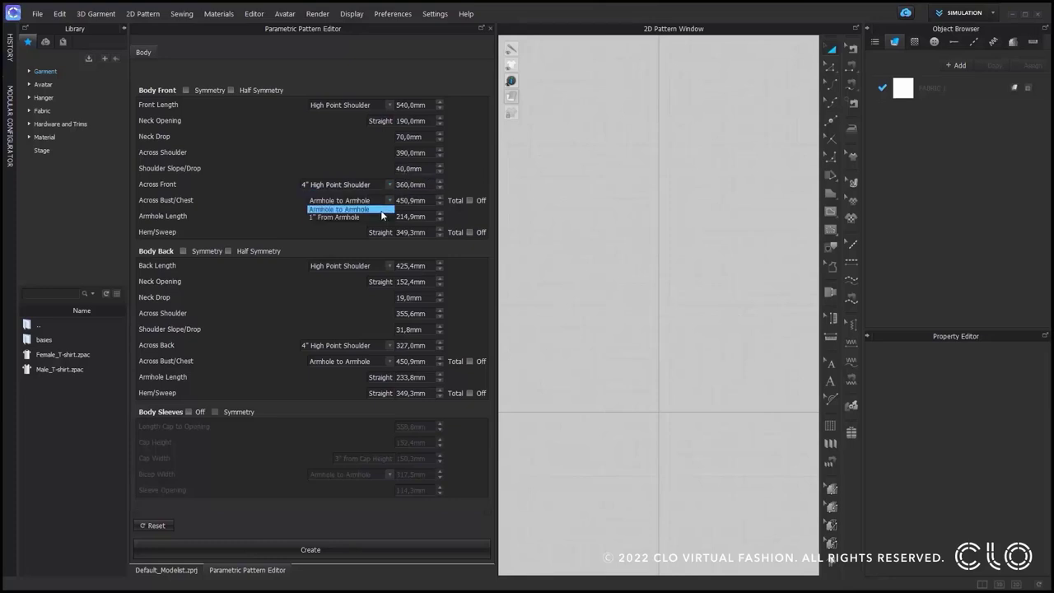
click(391, 209)
click(469, 201)
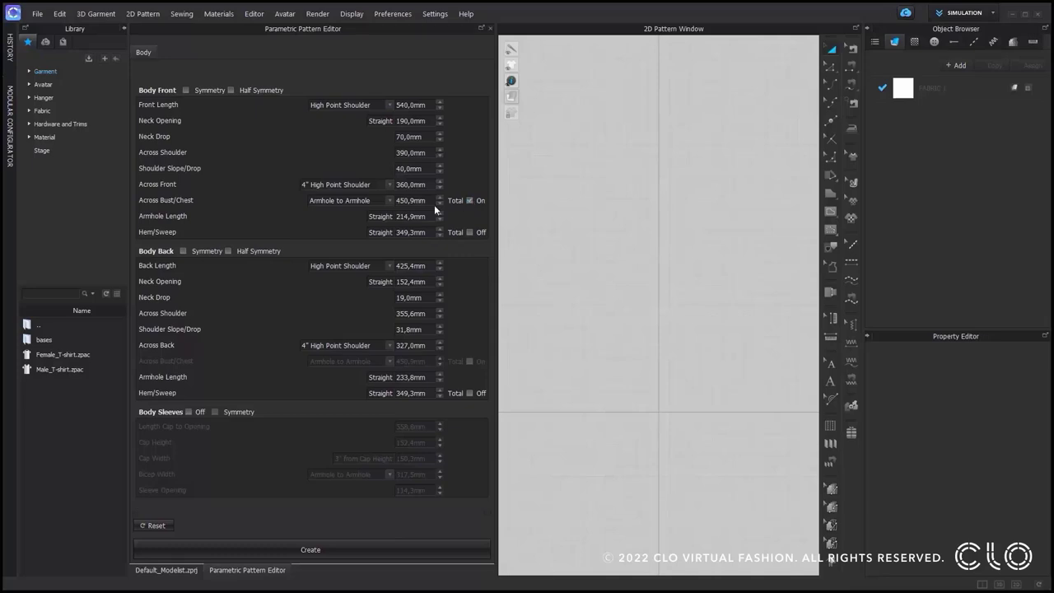
double_click(431, 203)
text(840mm)
key(Return)
Set the Body Front armhole length to 170 mm and the hem/sweep to an 840 mm total
double_click(432, 214)
text(170mm)
click(470, 233)
double_click(432, 232)
text(840mm)
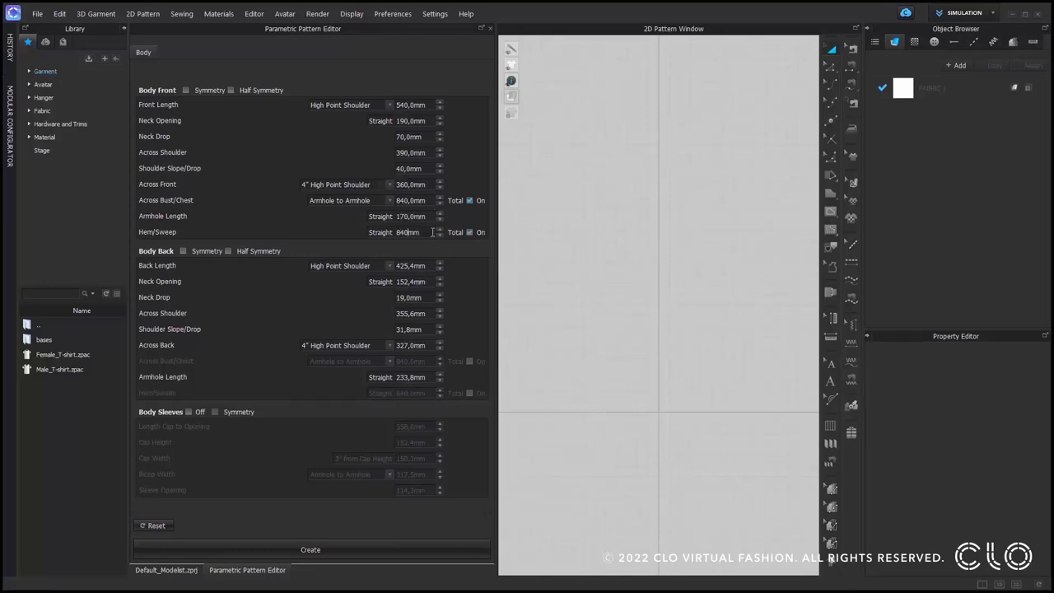
key(Return)
Set the Body Back length to 550 mm and its neck opening to 200 mm
click(390, 268)
click(422, 265)
double_click(422, 264)
text(550)
double_click(421, 282)
text(200)
Set the Body Back neck drop to 30 mm, across shoulder to 410 mm and shoulder slope to 40 mm
double_click(421, 297)
text(30)
double_click(432, 313)
text(410)
double_click(422, 328)
text(40)
key(Return)
Set the Body Back across back to 380 mm at 4" High Point Shoulder and the armhole length to 200 mm
click(389, 345)
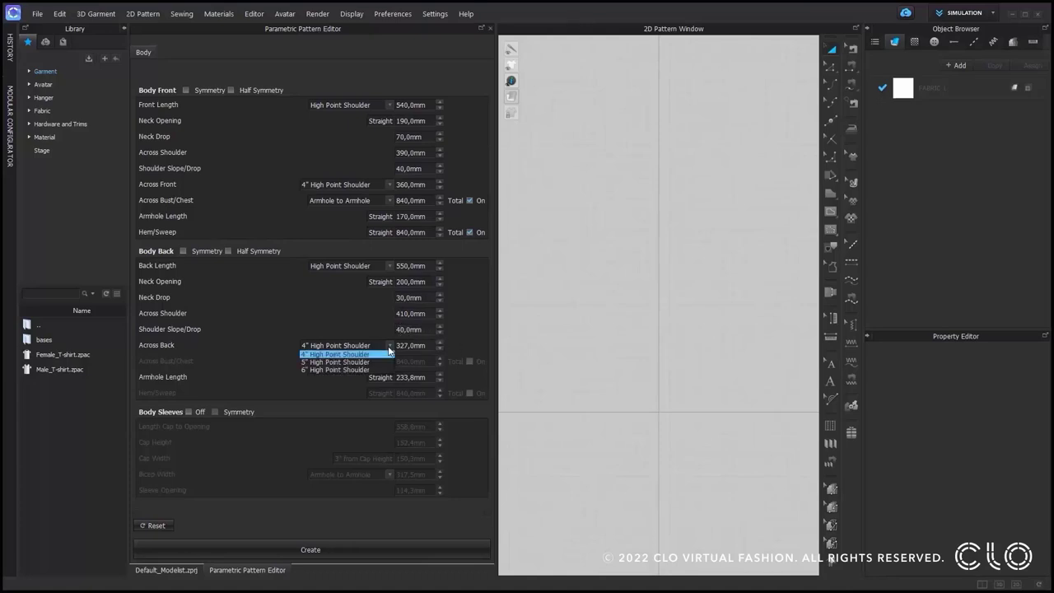
click(374, 354)
double_click(431, 377)
text(200)
key(Return)
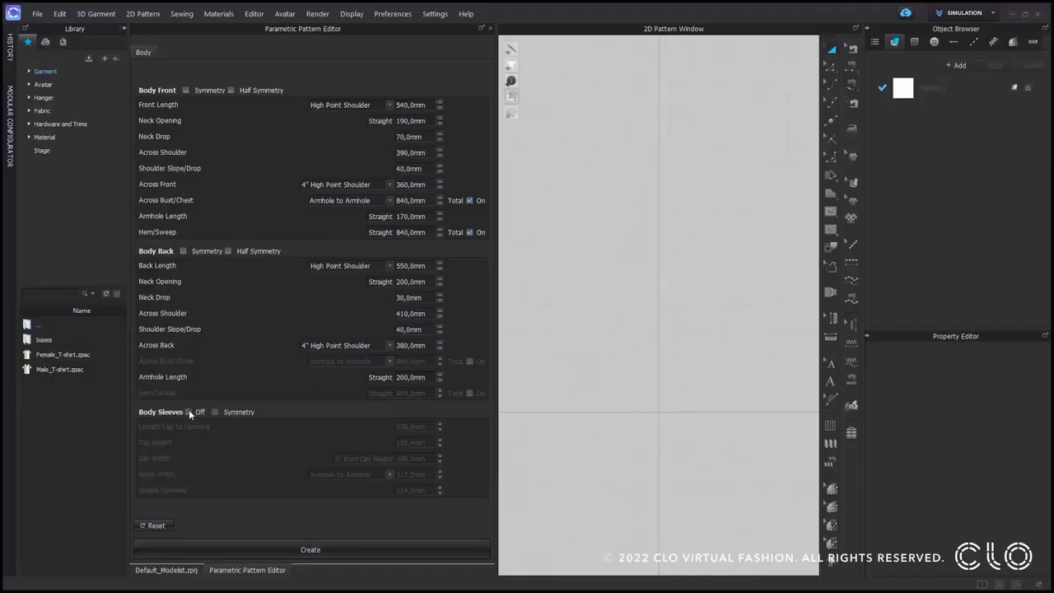
Turn on Body Sleeves with a cap-to-opening length of 160 mm and a cap height of 95 mm
click(188, 411)
click(429, 428)
text(160mm)
key(Return)
click(427, 442)
text(95mm)
Set the sleeve cap width to 245 mm, bicep width to 340 mm and sleeve opening to 300 mm
click(426, 458)
text(245mm)
click(429, 475)
text(340mm)
click(428, 488)
text(300mm)
key(Return)
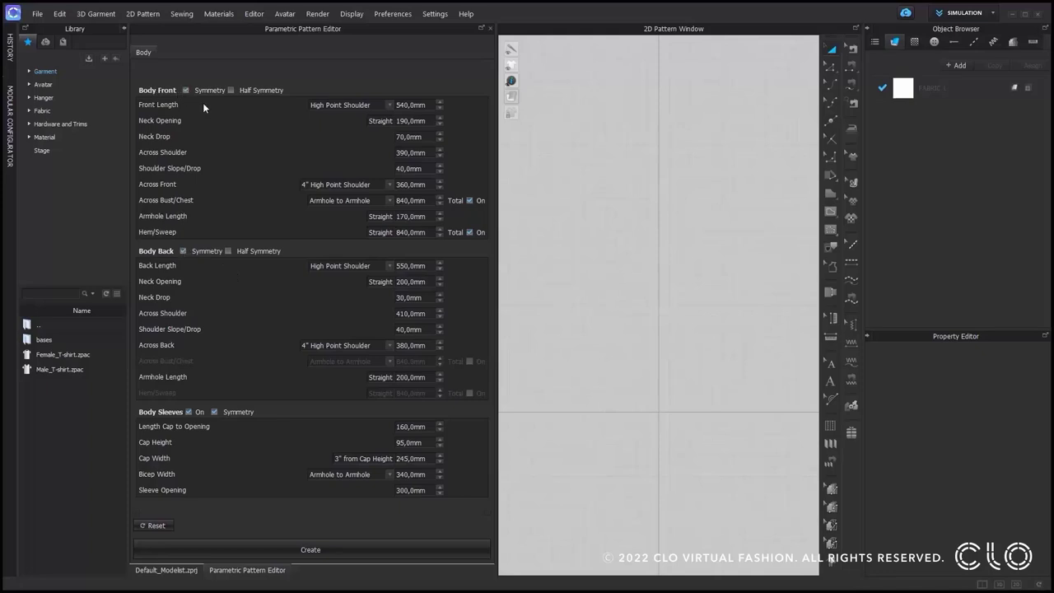
Create the front, back and sleeve patterns with Symmetry enabled for all three, and place them in the 2D pattern window
click(345, 550)
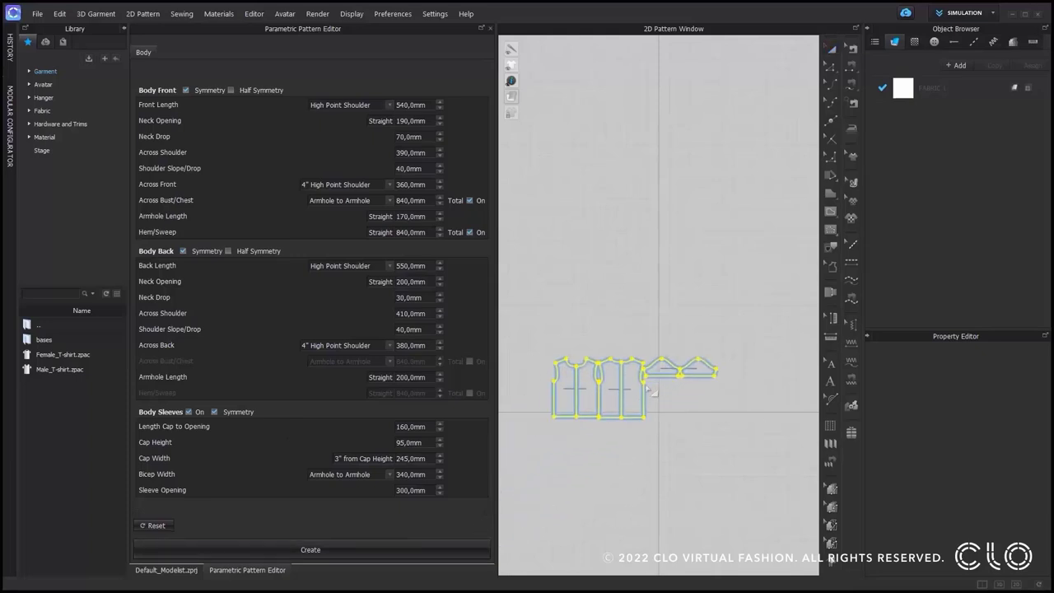
click(671, 382)
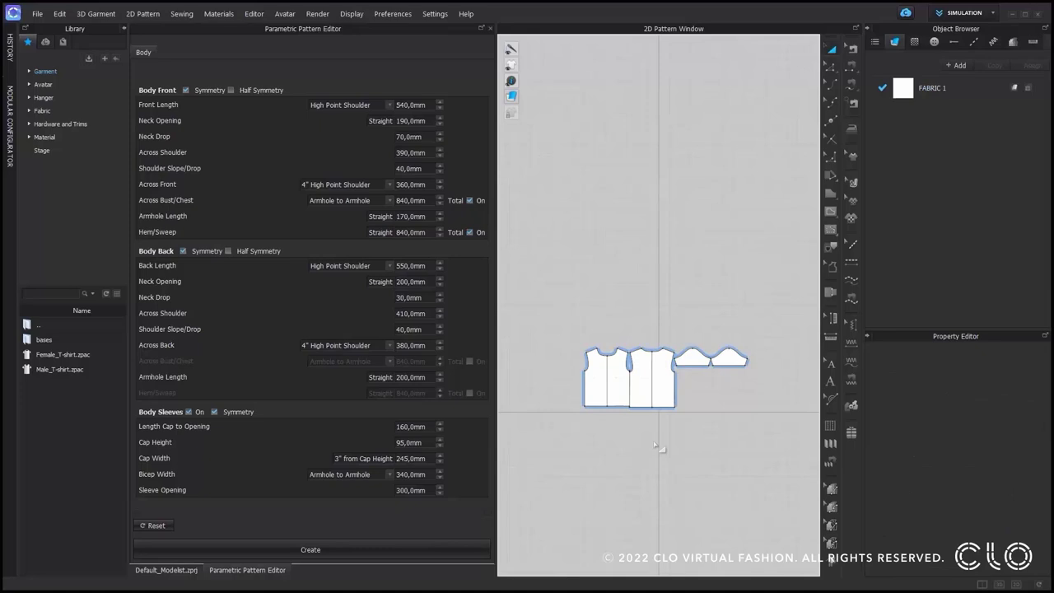
scroll(654, 445, up, 4)
middle_drag(656, 447, 657, 400)
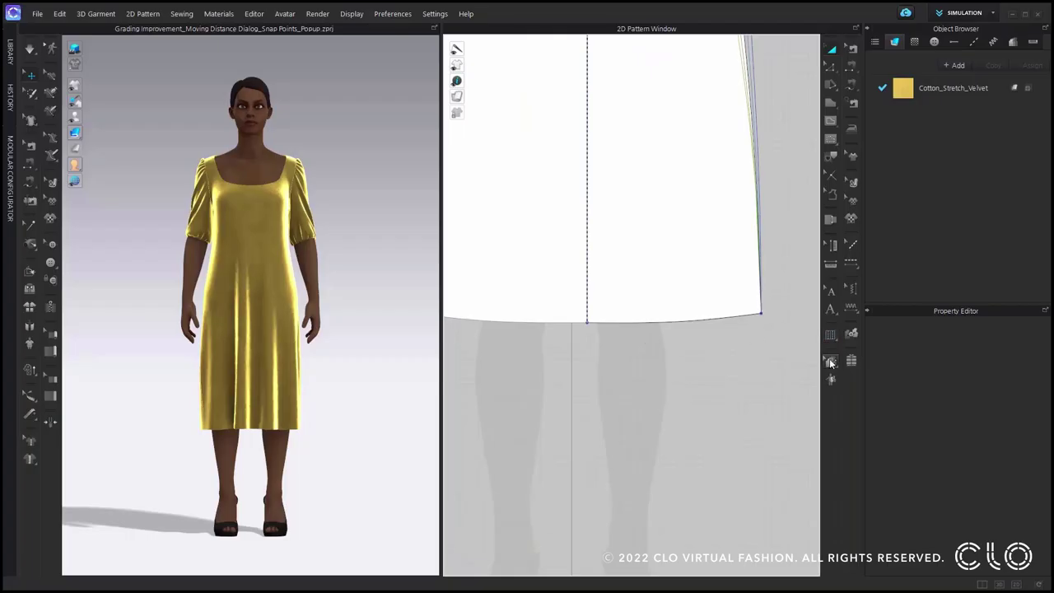
Activate Edit Grading (Each) and open the list of overlapping size points at the front hem's centre
click(829, 363)
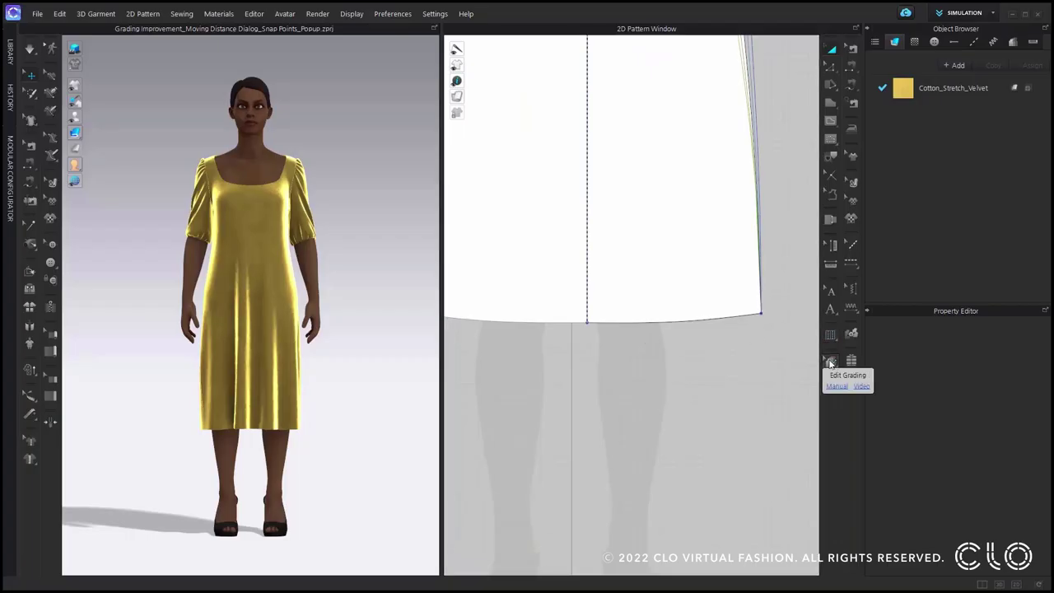
click(826, 363)
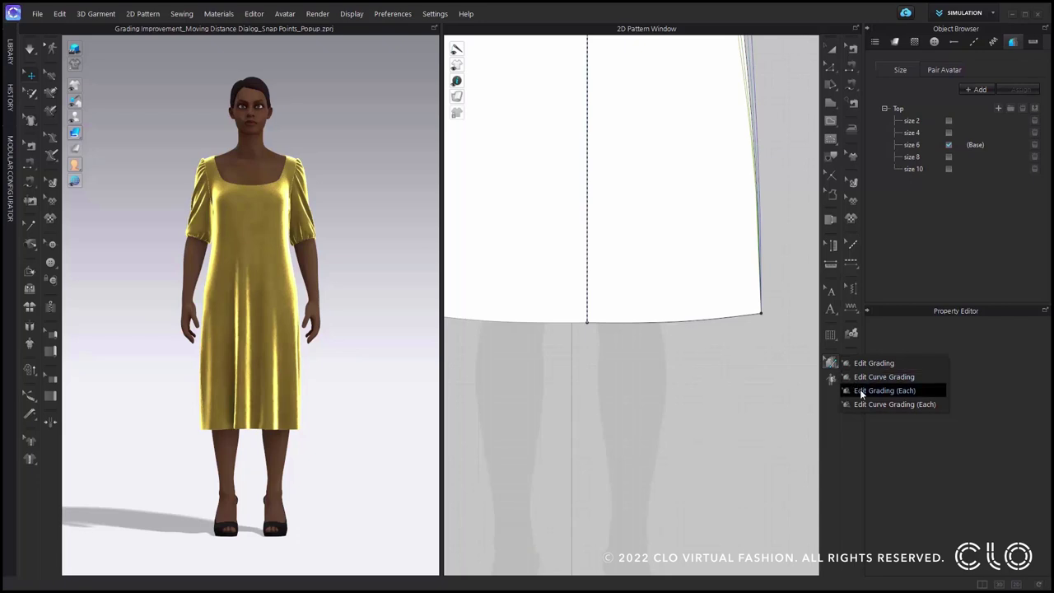
click(862, 392)
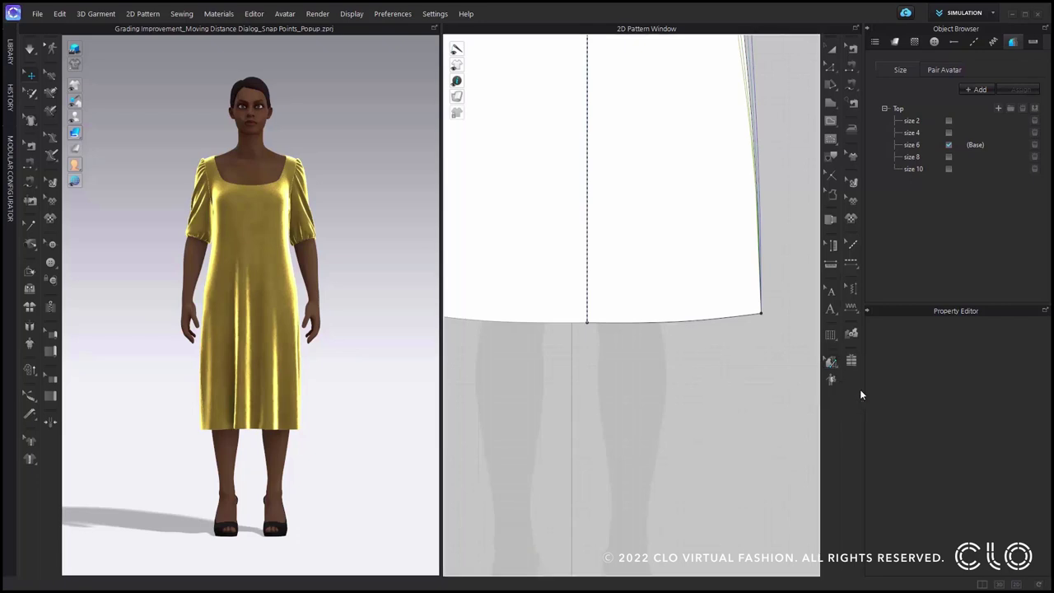
click(589, 325)
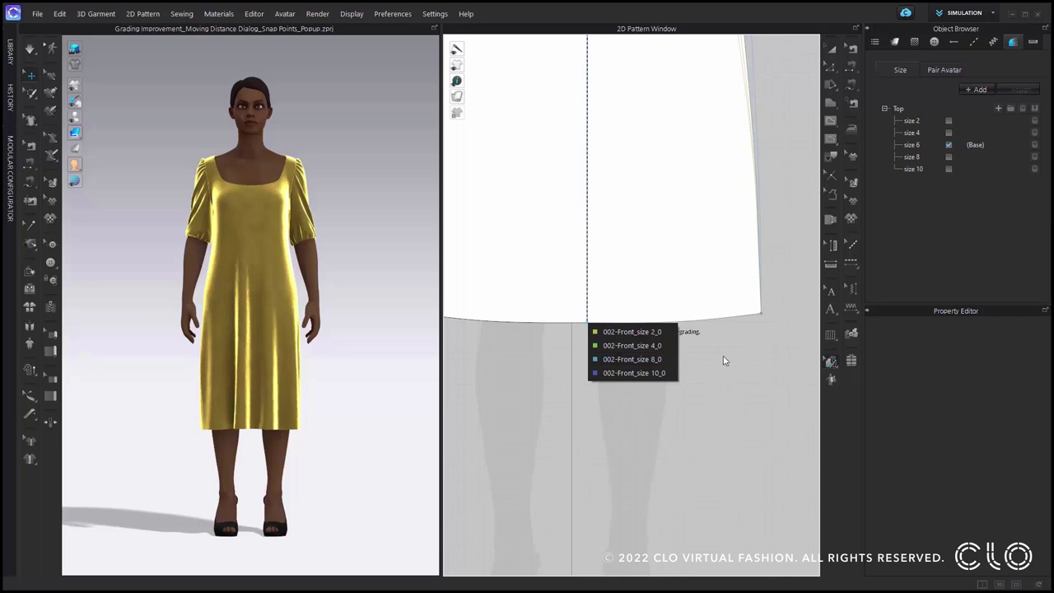
Nudge the size 2 point at the front hem's side corner inward and up in 10 mm increments, and return it to its starting position
mouse_move(762, 316)
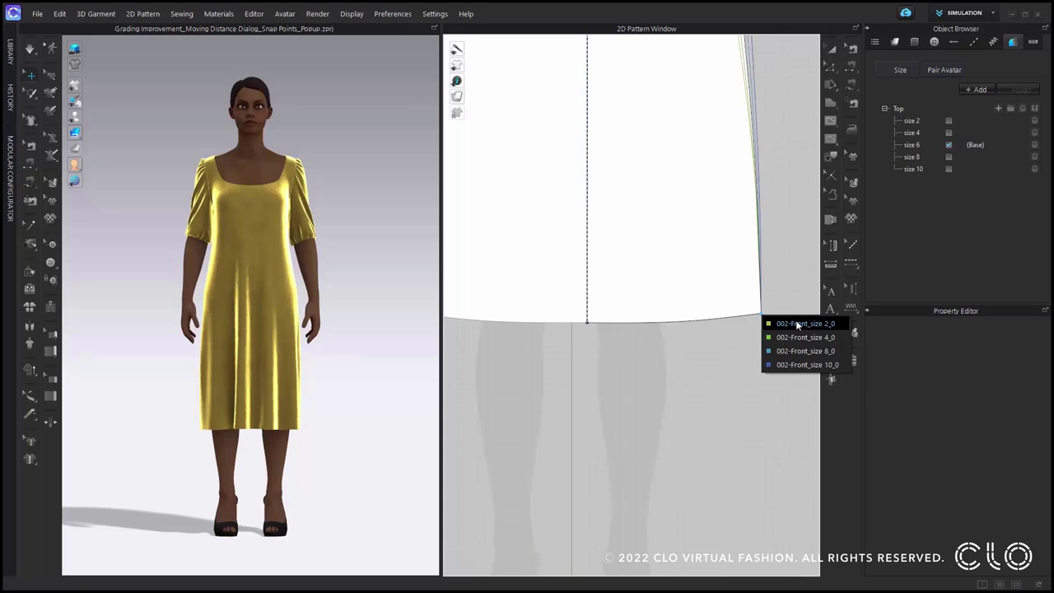
click(797, 324)
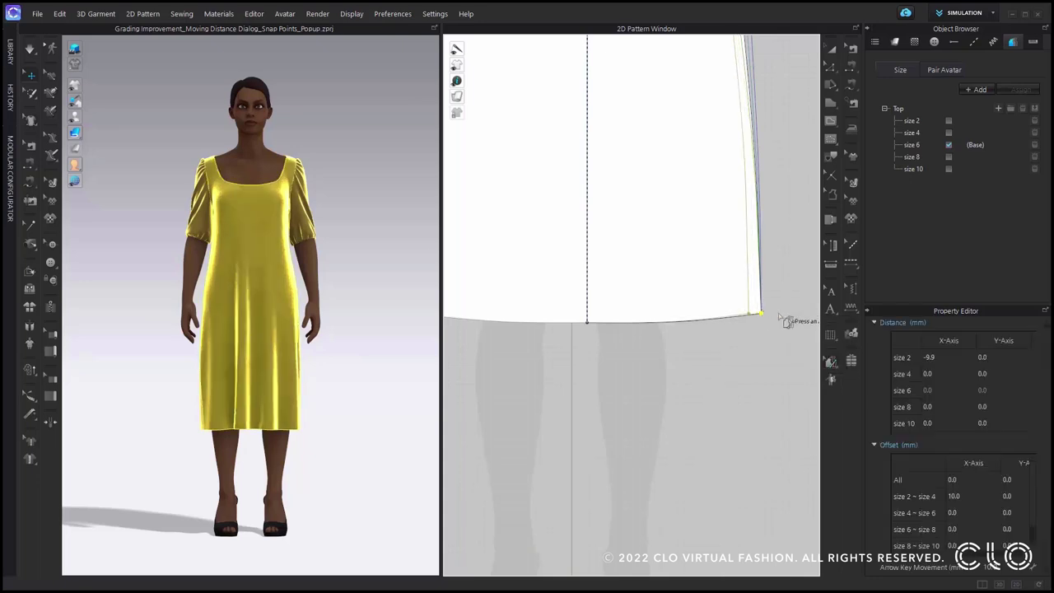
key(Up)
key(Up)
key(Up)
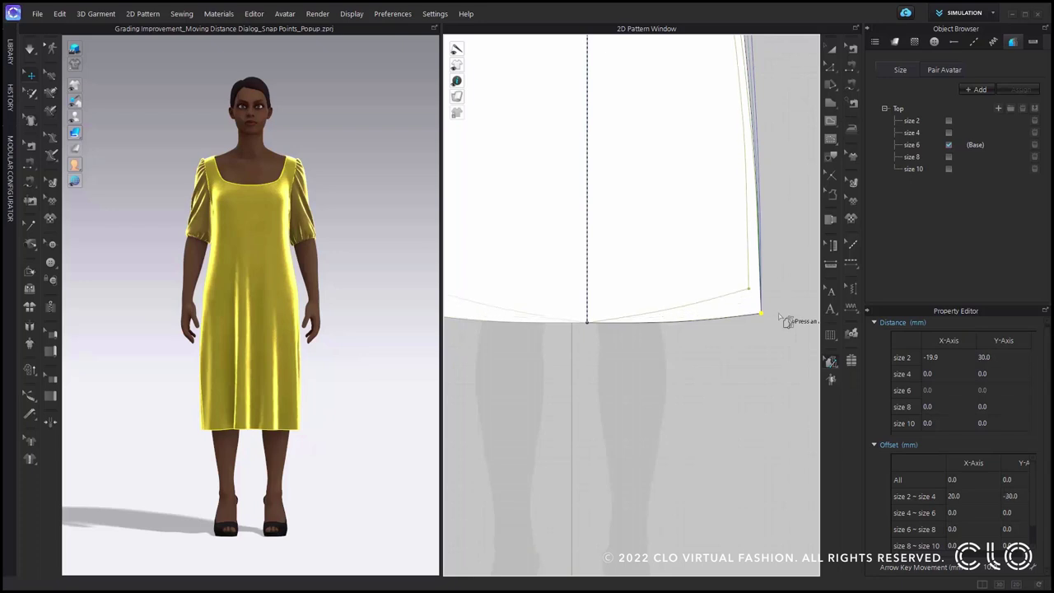
key(Down)
key(Down)
key(Down)
key(Down)
key(Right)
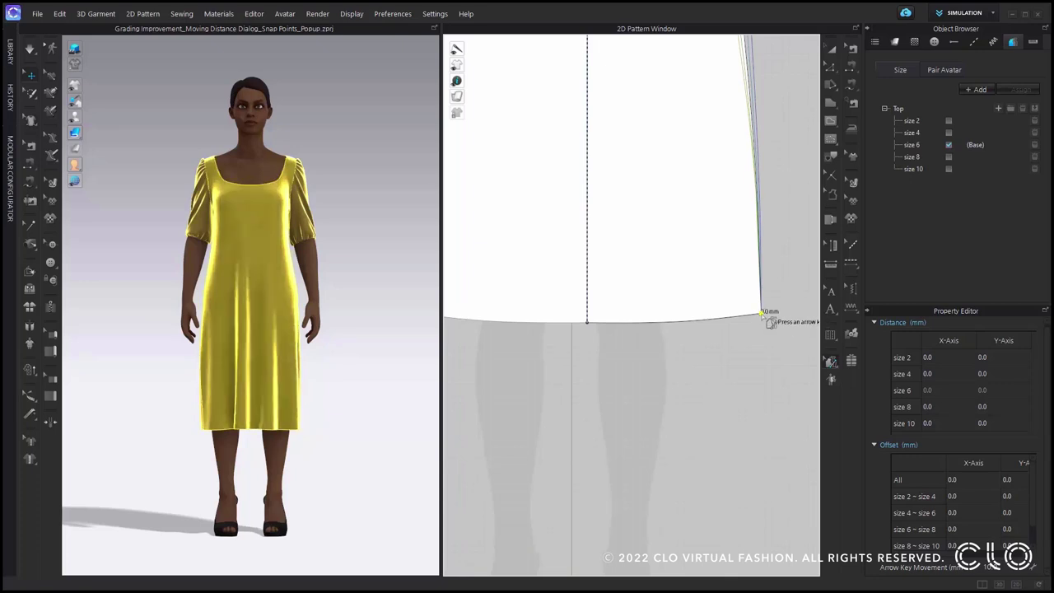
Move the size 2 point at the front hem's side corner up along the side seam by a distance of 80 mm
drag(768, 321, 744, 299)
key(Right)
key(Right)
key(Right)
key(Right)
right_click(745, 300)
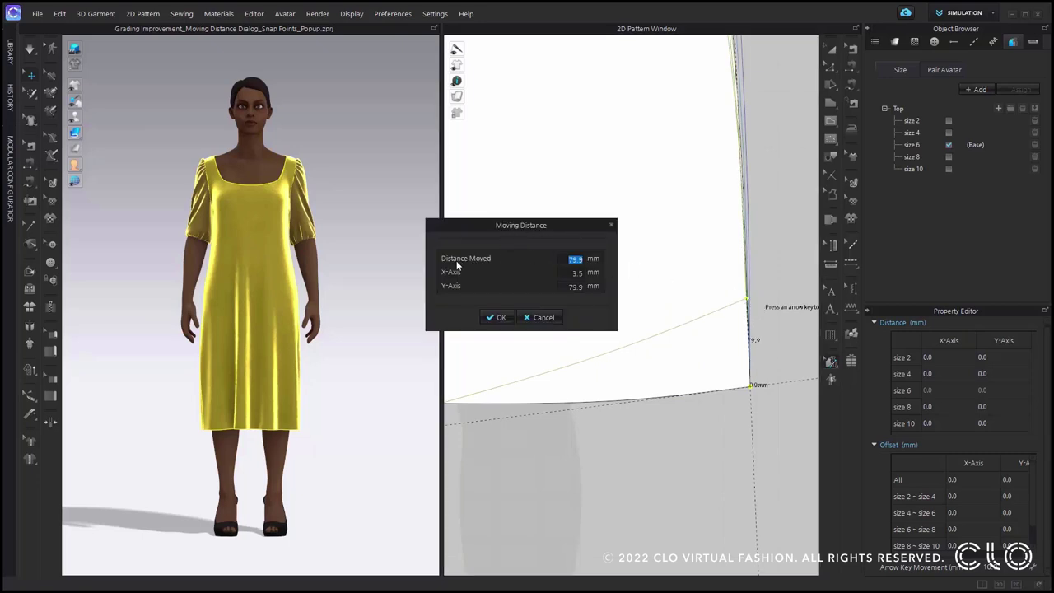
text(80)
click(495, 317)
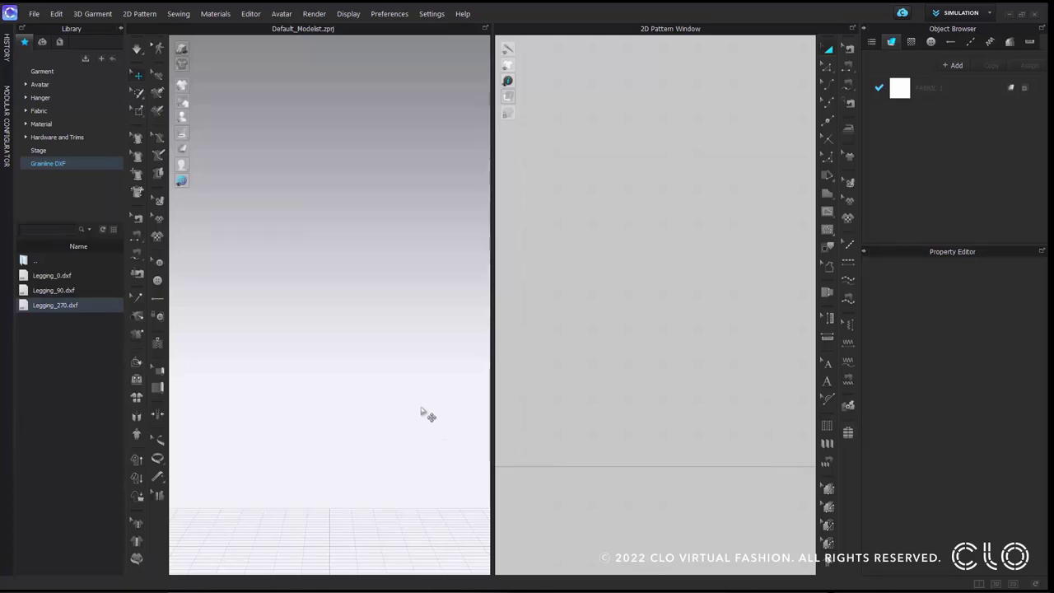
Open Legging_270.dxf with Reset Grain Angle set to Maintain Original
double_click(84, 305)
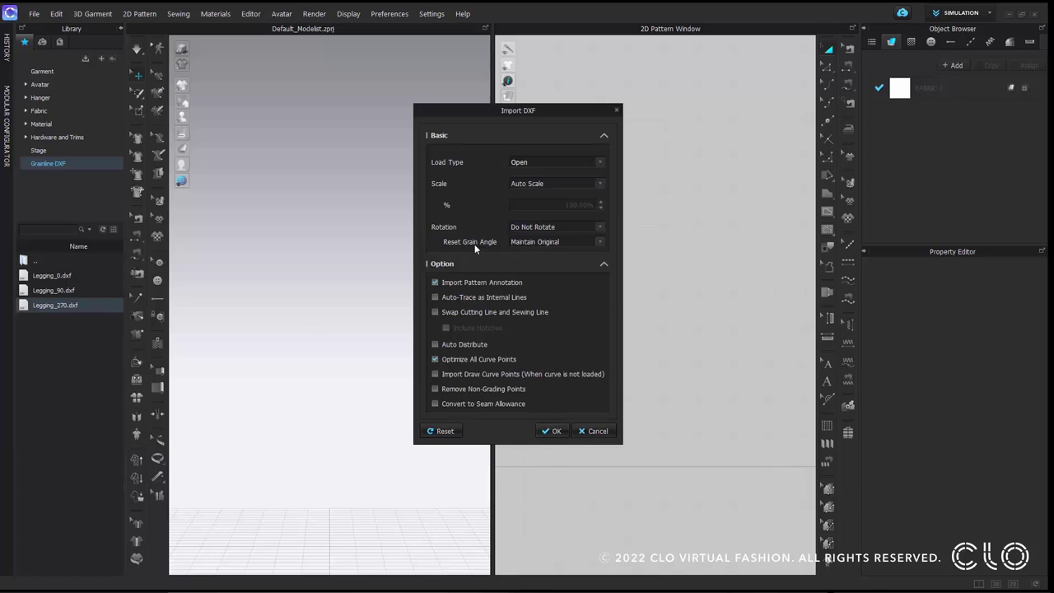
click(600, 242)
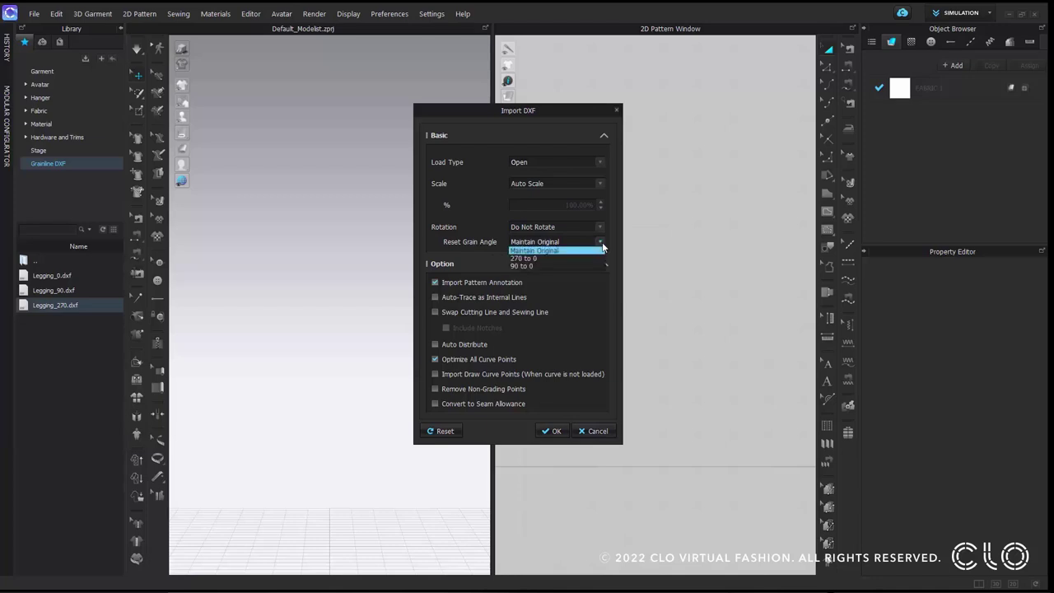
click(478, 255)
click(575, 241)
click(575, 241)
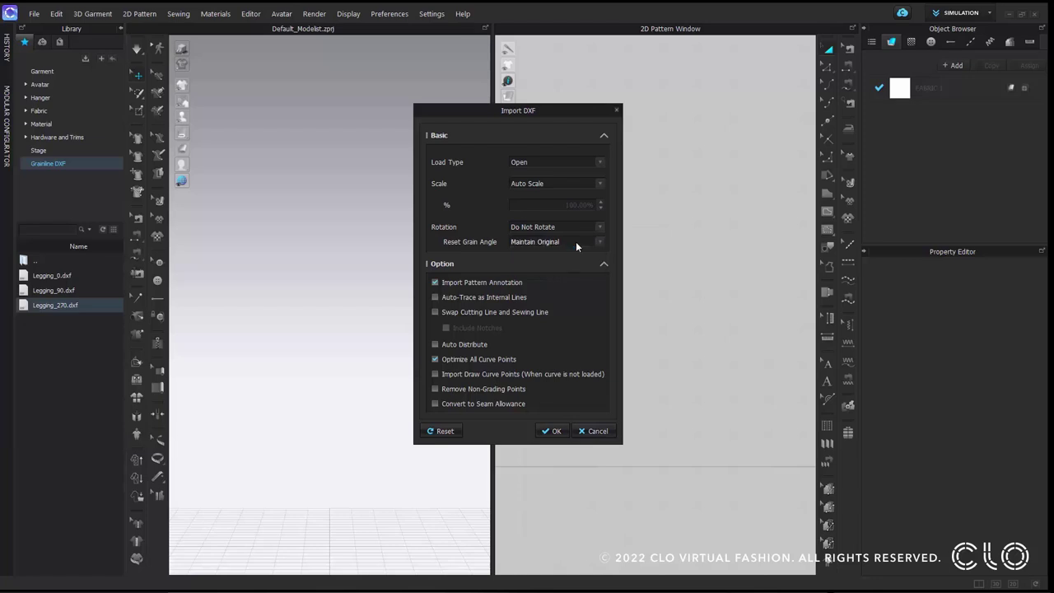
click(568, 434)
Check the grain direction of the upper legging piece, and deselect it
click(647, 270)
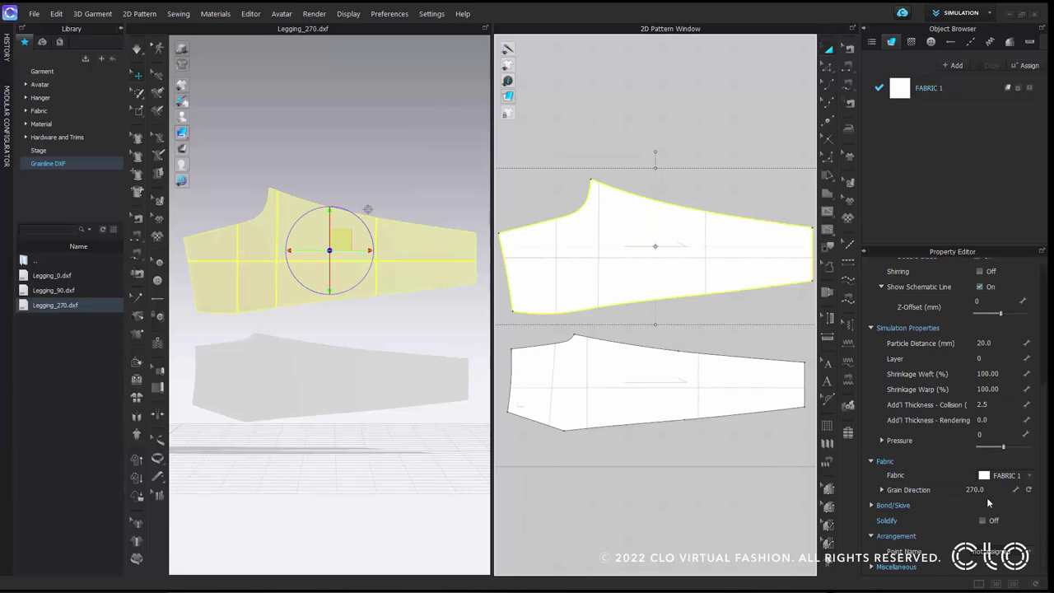
click(736, 488)
scroll(736, 489, down, 3)
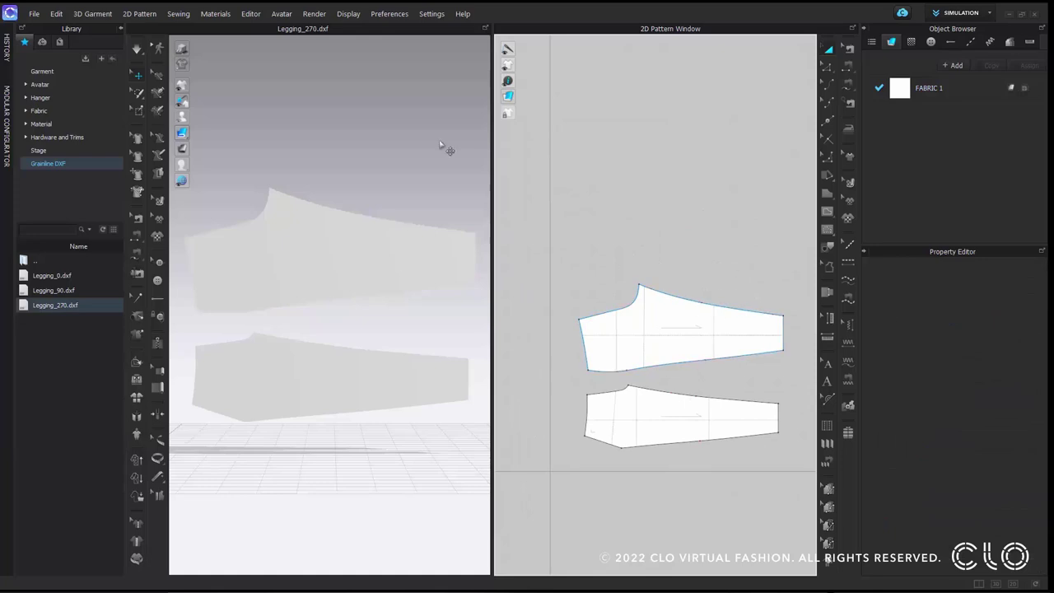
Start a new project without saving the imported legging patterns
click(34, 13)
click(127, 45)
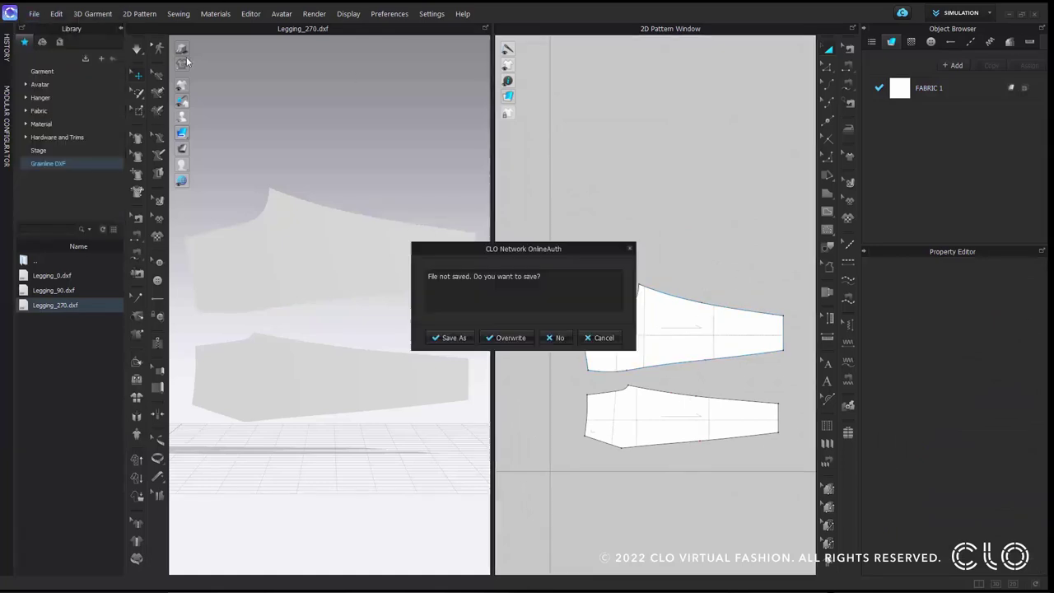
click(556, 337)
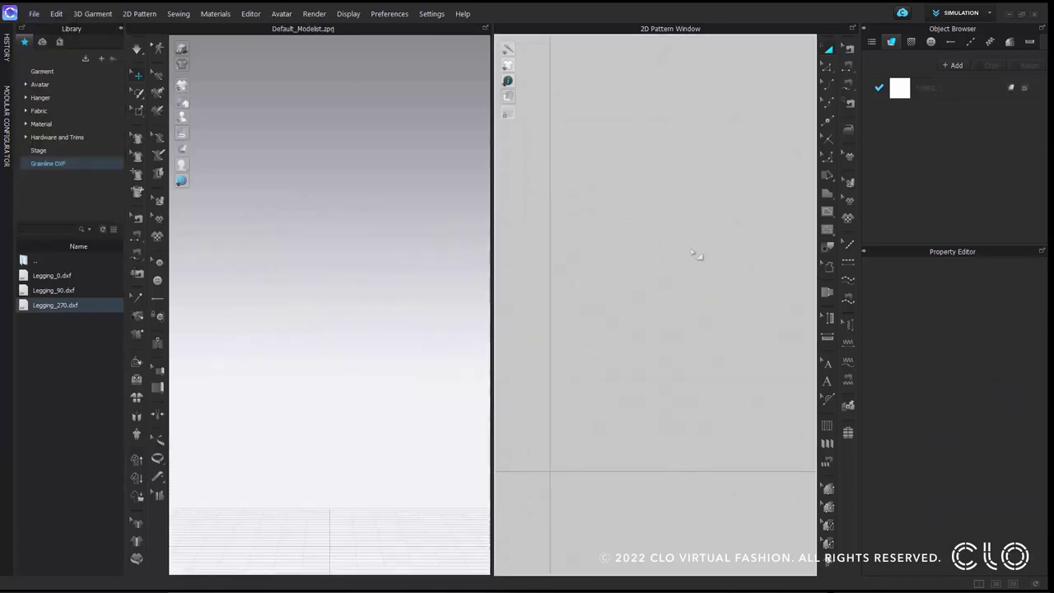
Add Legging_270.dxf to the project with Reset Grain Angle set to 270 to 0
right_click(64, 305)
click(105, 310)
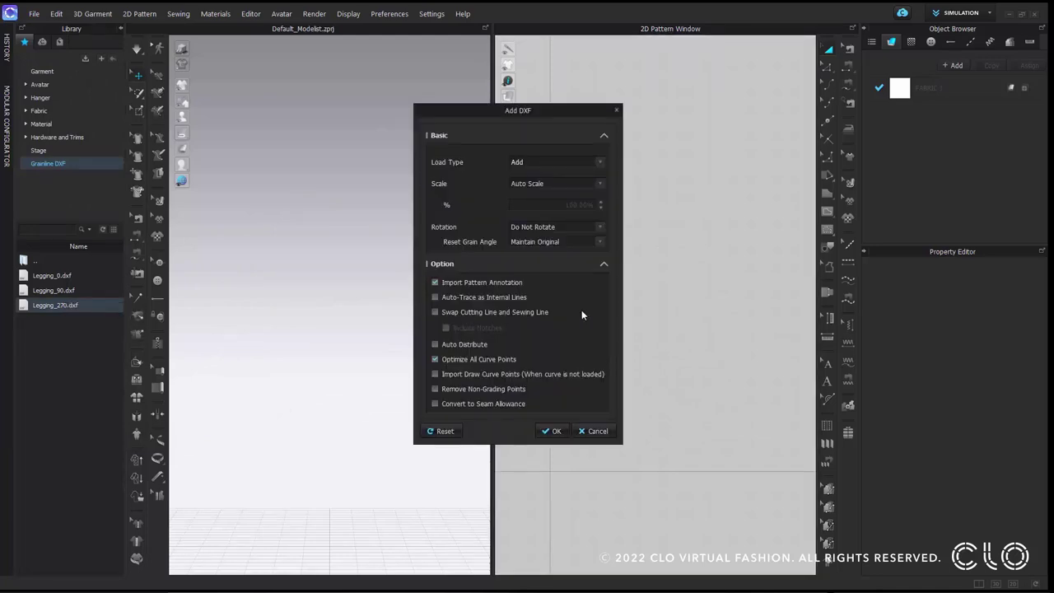
click(585, 241)
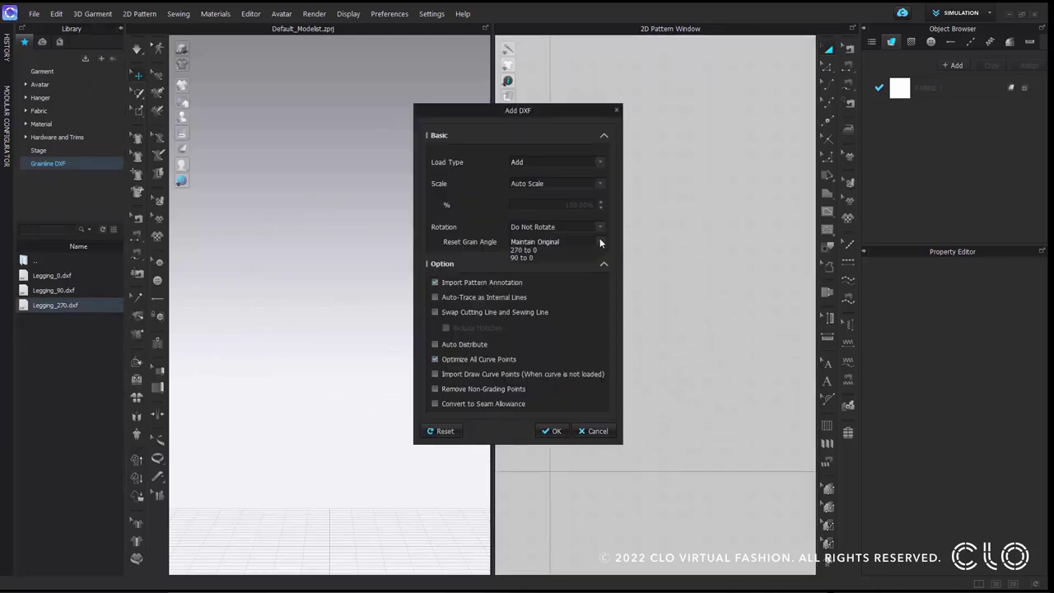
click(558, 259)
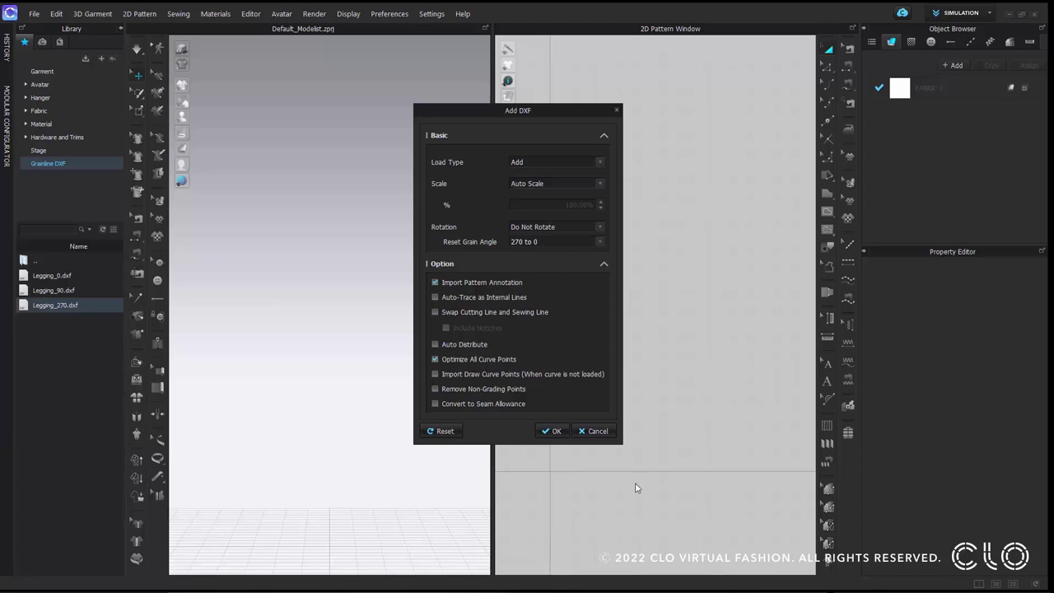
click(555, 430)
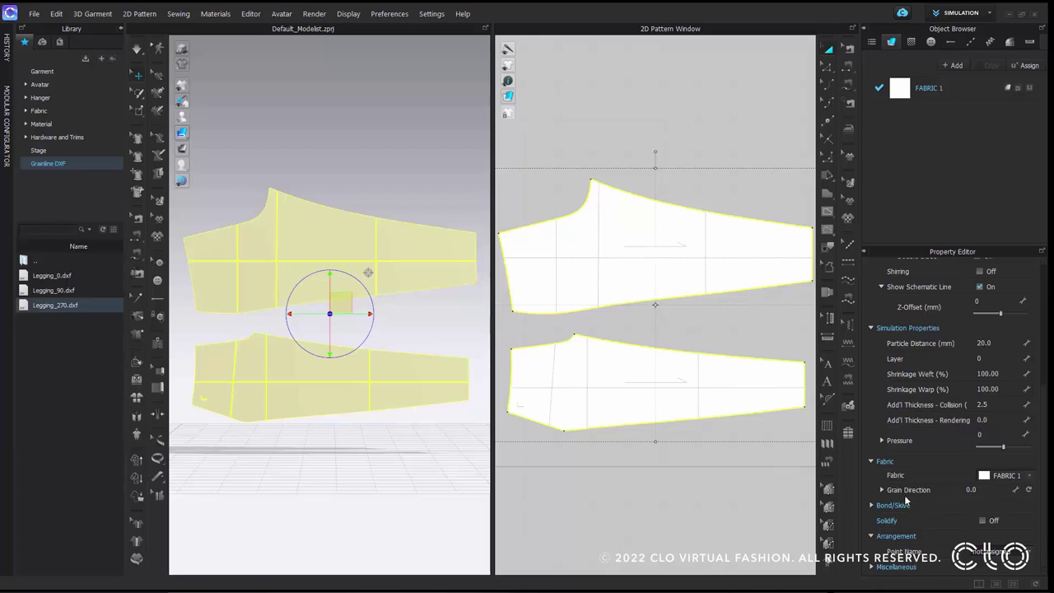
Delete both imported Legging_270 patterns from the 2D pattern window
click(703, 147)
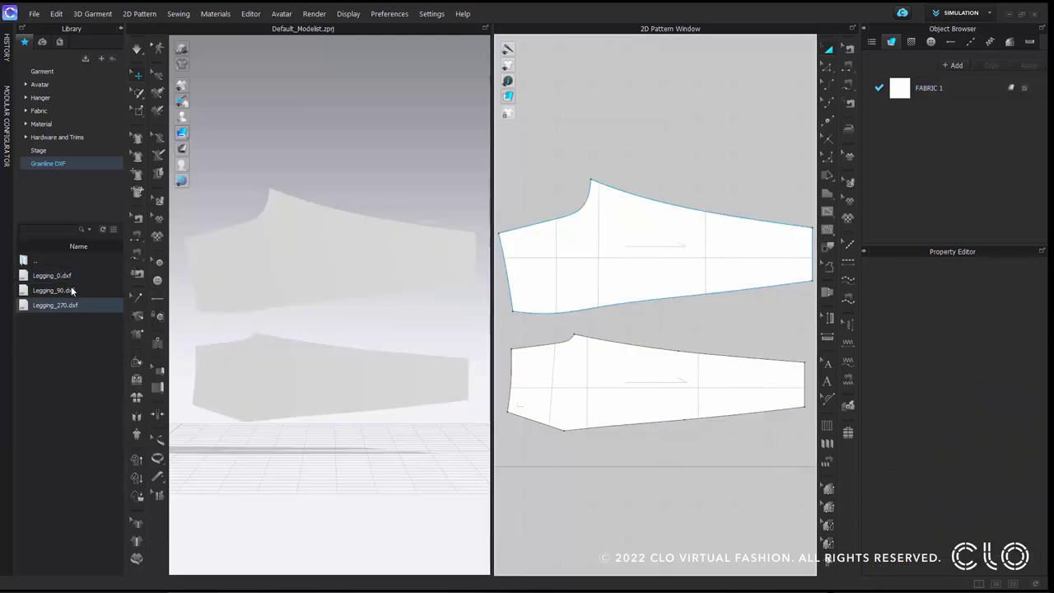
scroll(584, 229, down, 3)
drag(731, 176, 521, 362)
key(Delete)
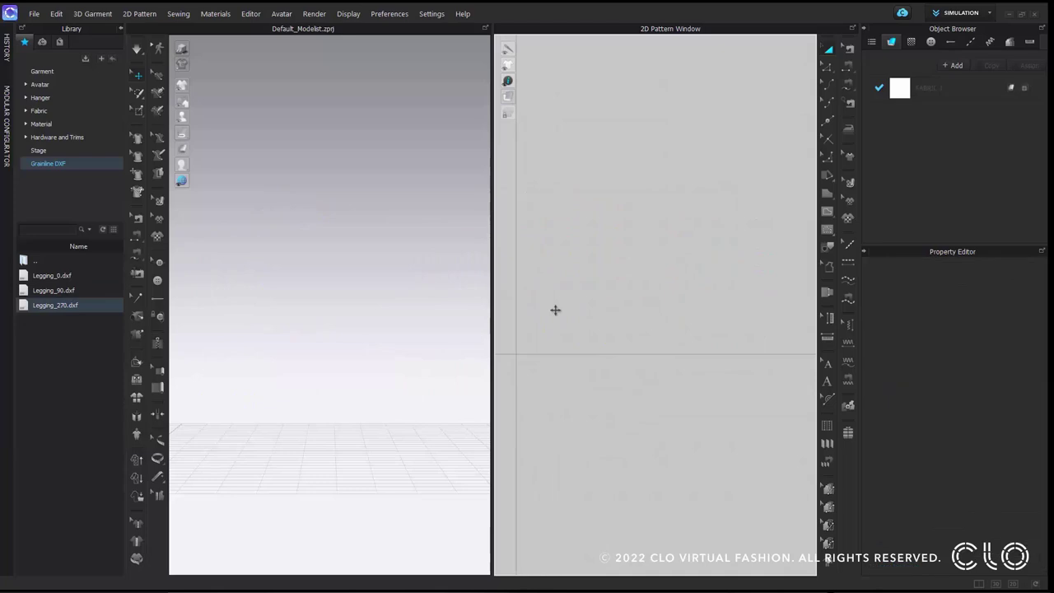
Add Legging_90.dxf to the project with Reset Grain Angle set to 90 to 0, and delete its patterns again
right_click(46, 290)
click(76, 299)
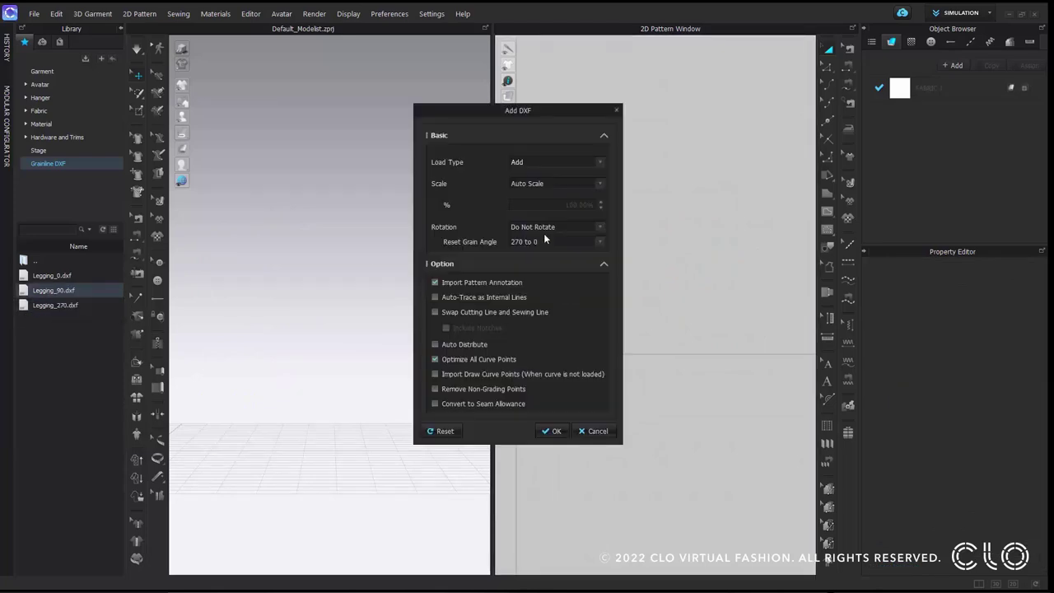
click(536, 243)
click(542, 267)
click(555, 431)
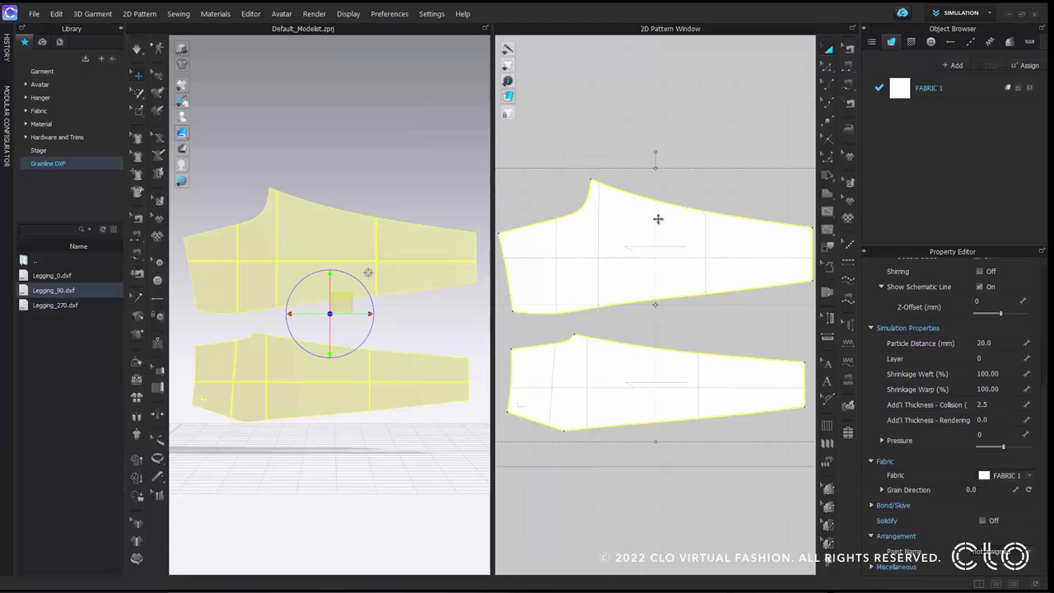
key(Delete)
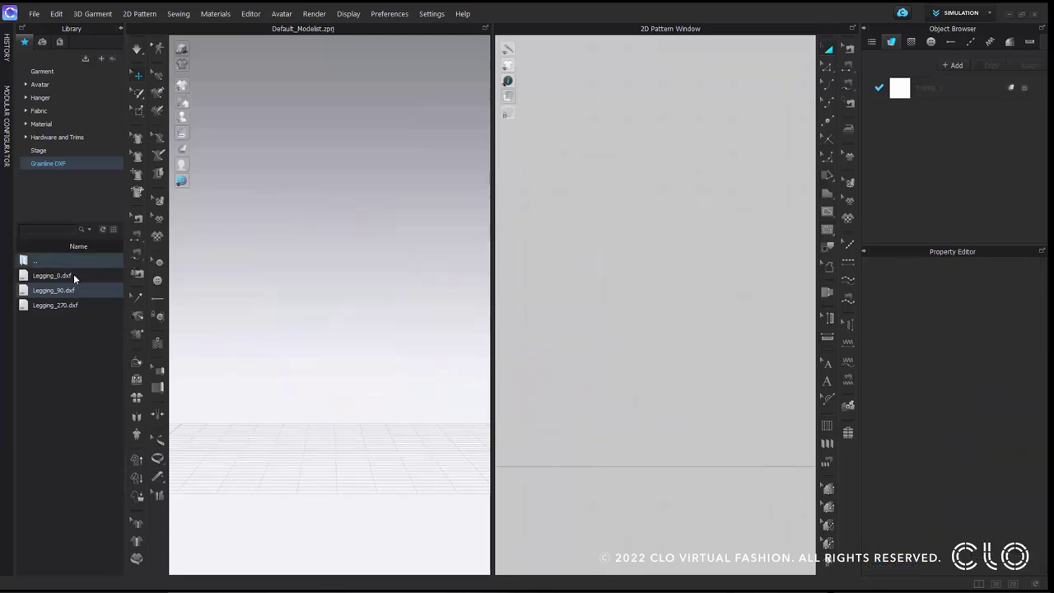
Add Legging_0.dxf to the project using the first Reset Grain Angle option, and deselect the imported patterns
right_click(72, 275)
click(108, 283)
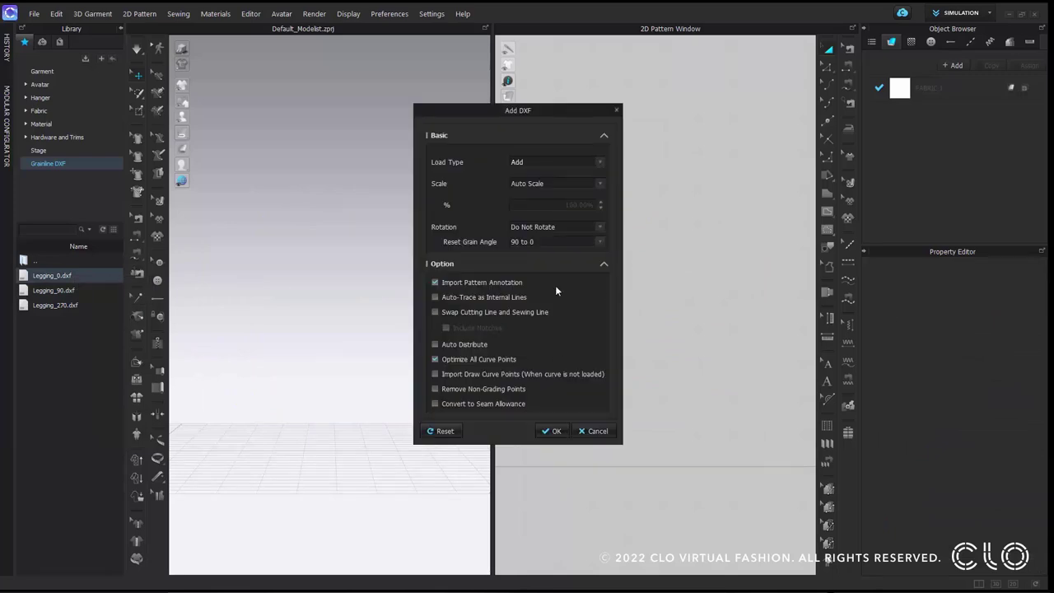
click(565, 242)
click(556, 250)
click(555, 431)
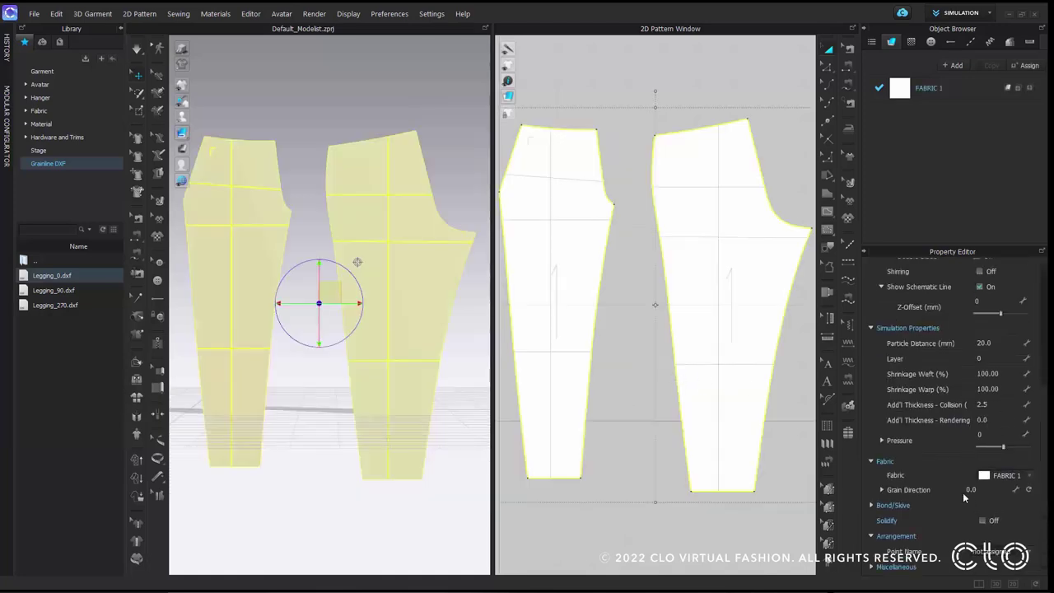
click(693, 101)
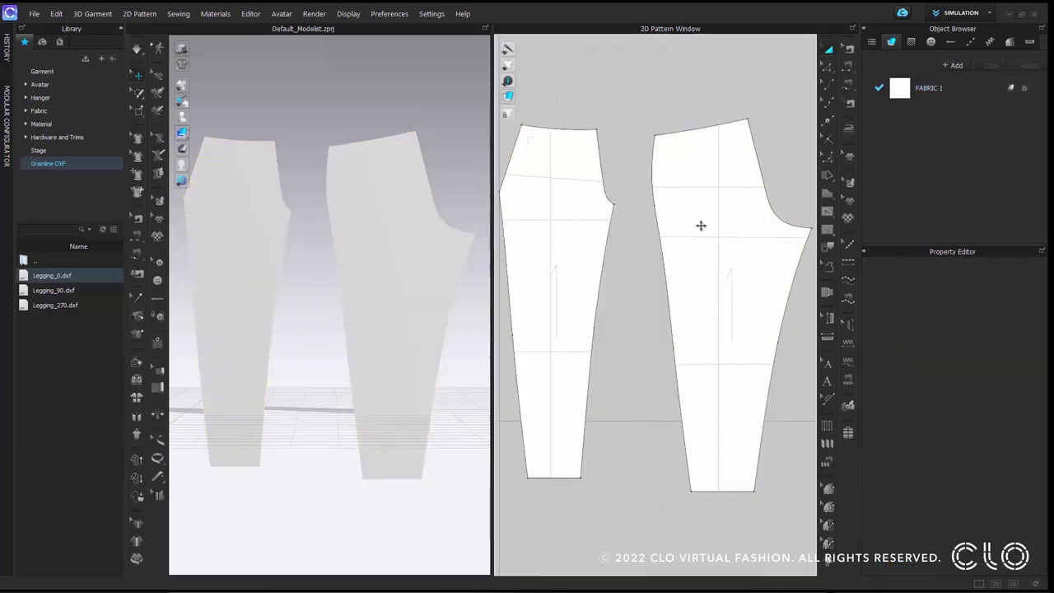
scroll(699, 206, down, 4)
Select the small side bodice pattern with the tilted grain and turn on the grainline display for the 2D patterns
scroll(702, 262, up, 2)
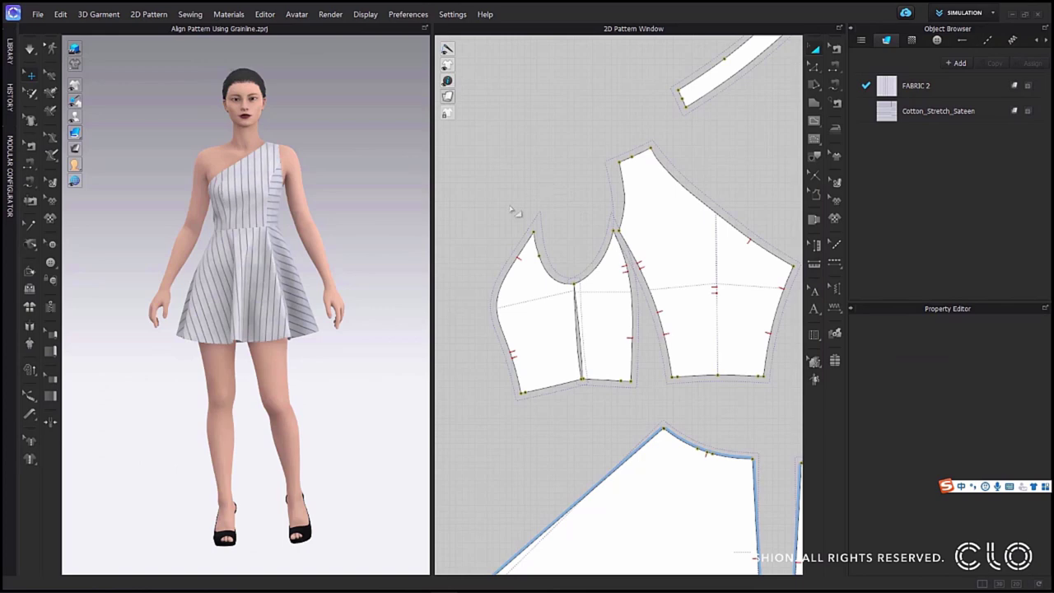
scroll(522, 229, up, 5)
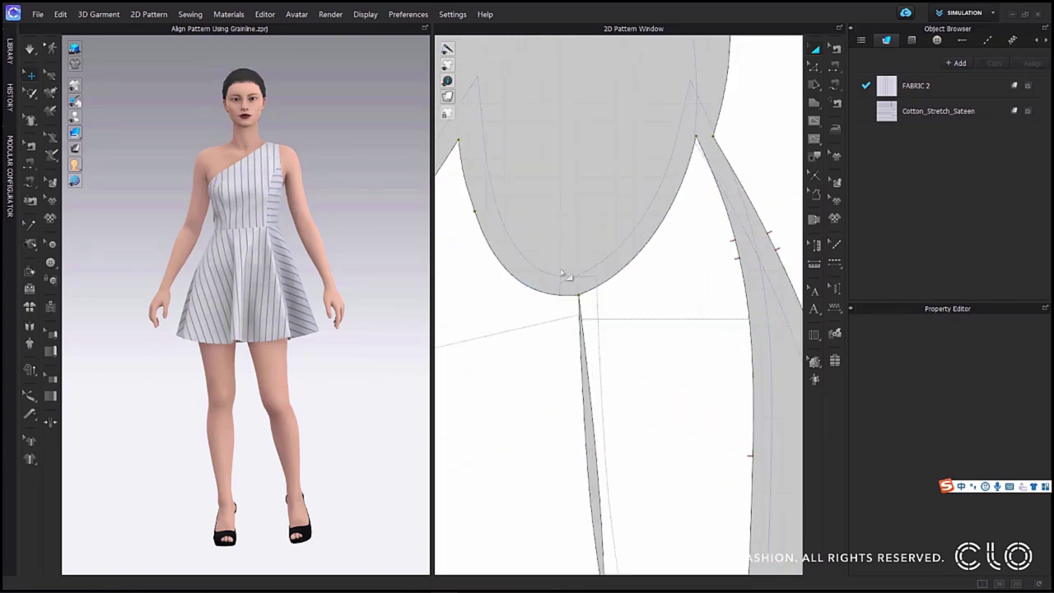
click(549, 322)
scroll(617, 334, down, 5)
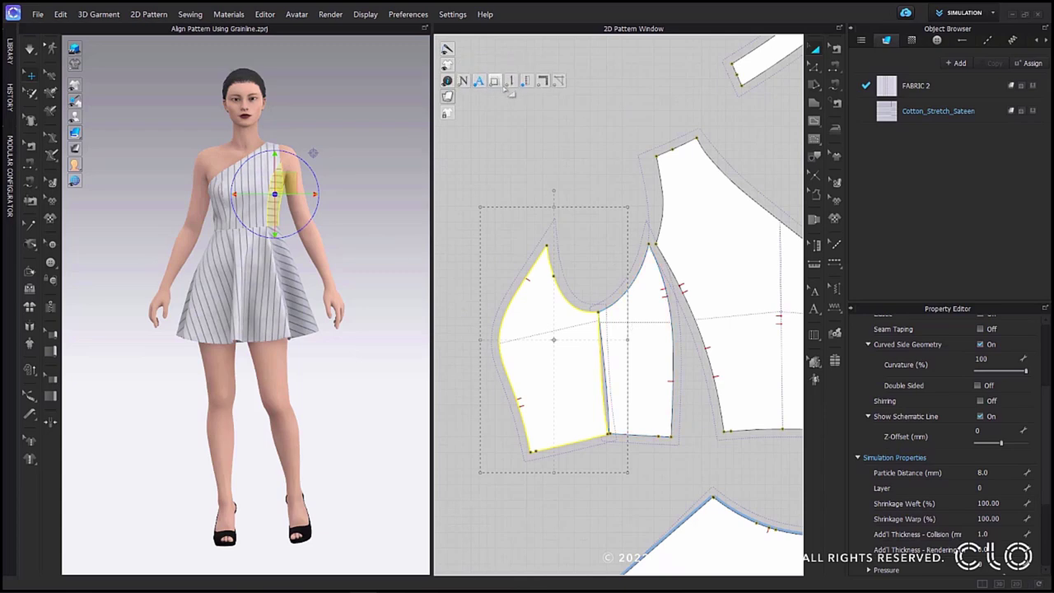
click(447, 81)
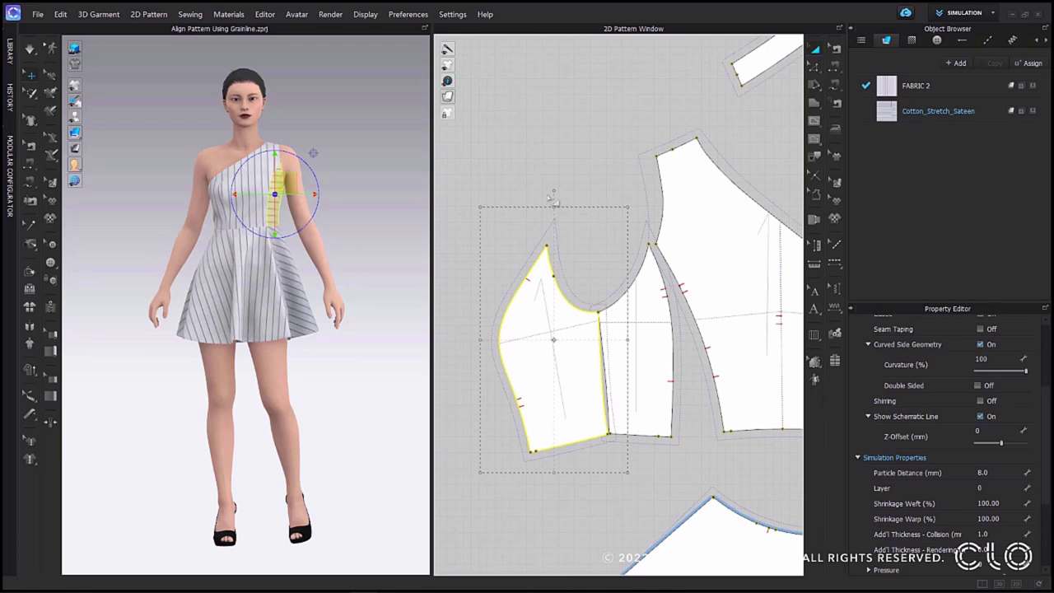
Rotate the selected side bodice pattern with Reset Along Grain Direction and move it horizontally away from the adjoining piece
right_click(546, 290)
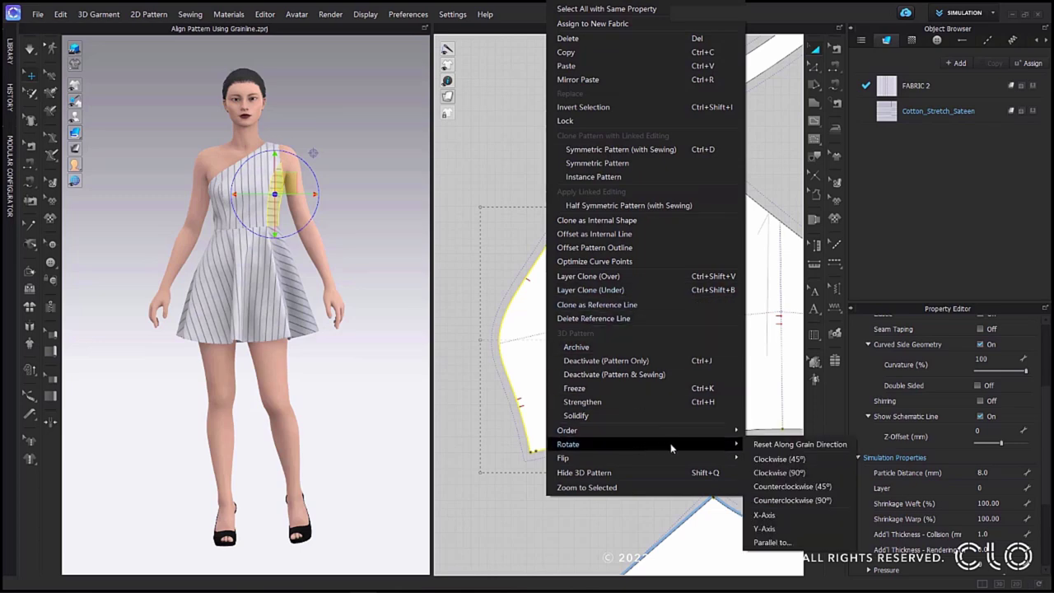
click(766, 444)
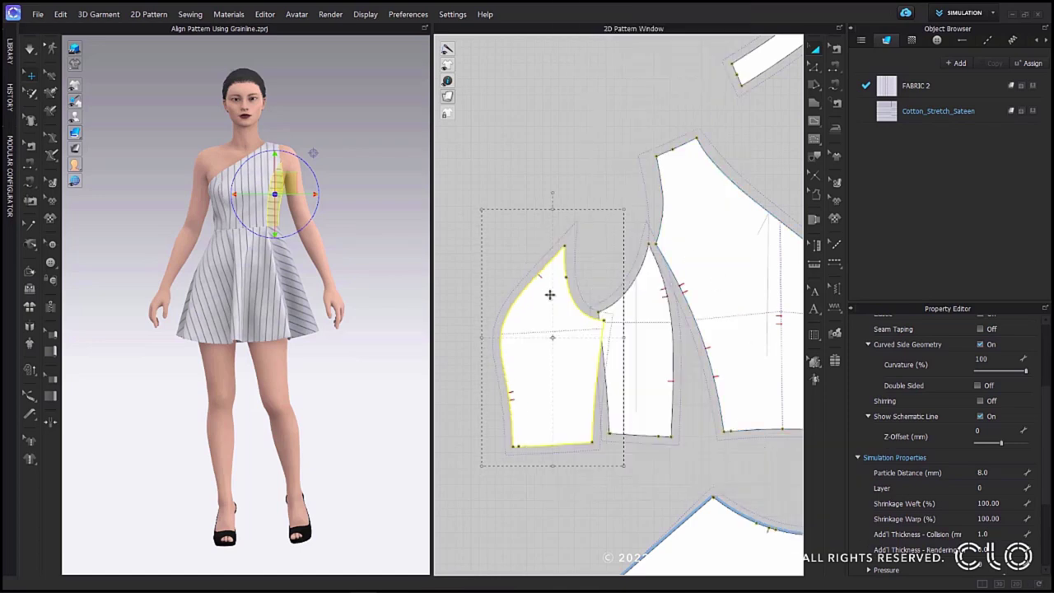
scroll(689, 352, down, 5)
scroll(568, 339, up, 3)
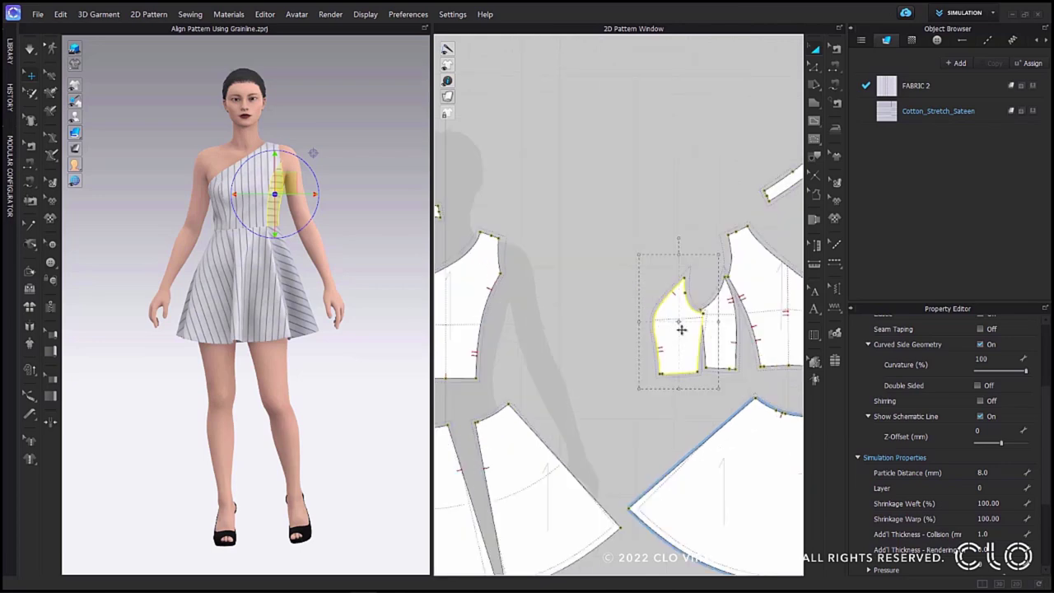
drag(681, 333, 520, 334)
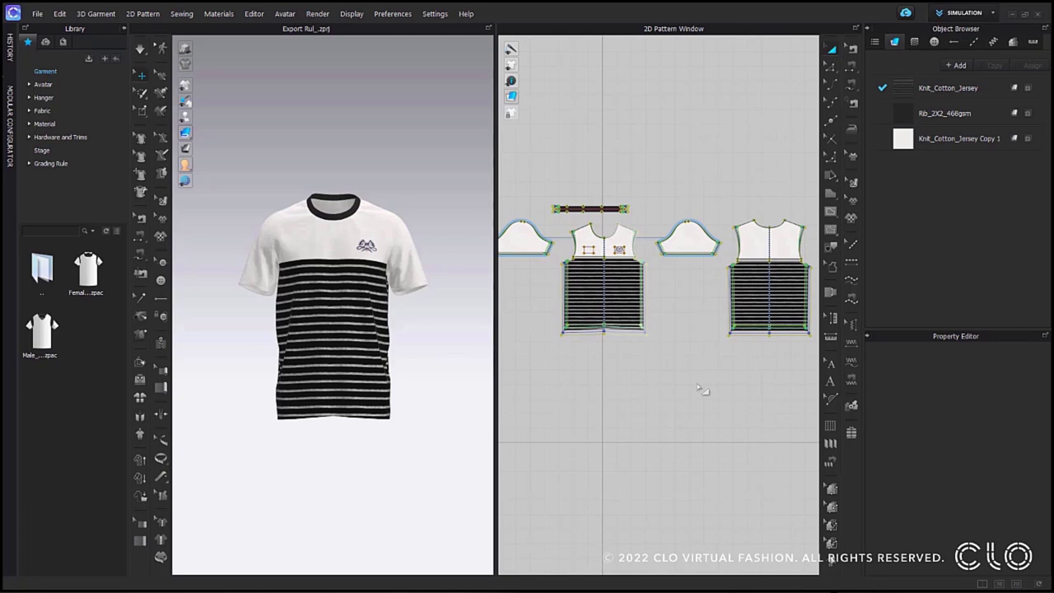
Show the T-shirt's size group and start a DXF export named "shirt mens s_2xl" in the Grading Rule folder
click(1013, 42)
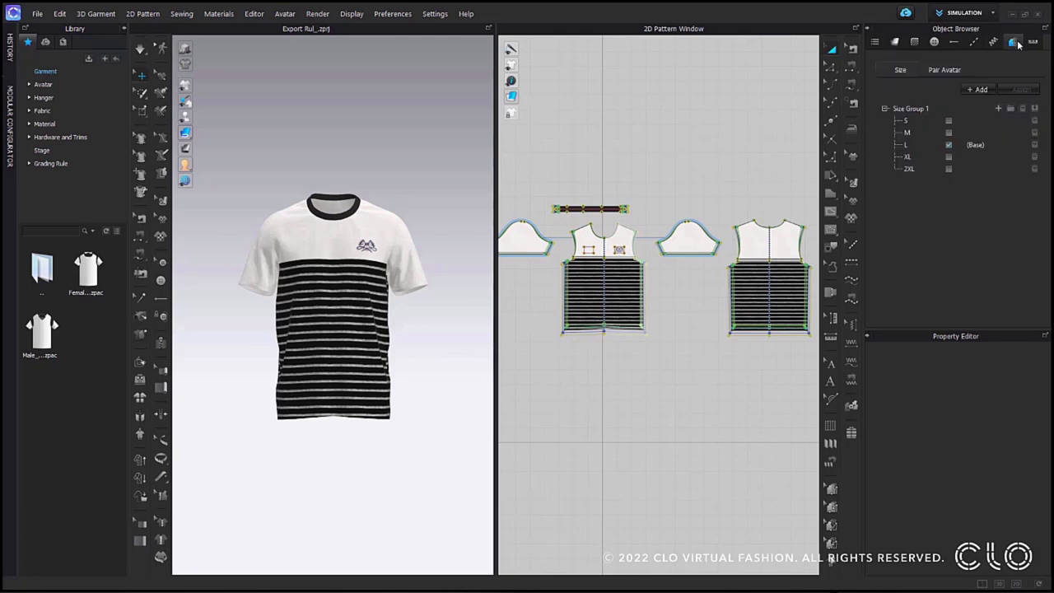
click(39, 14)
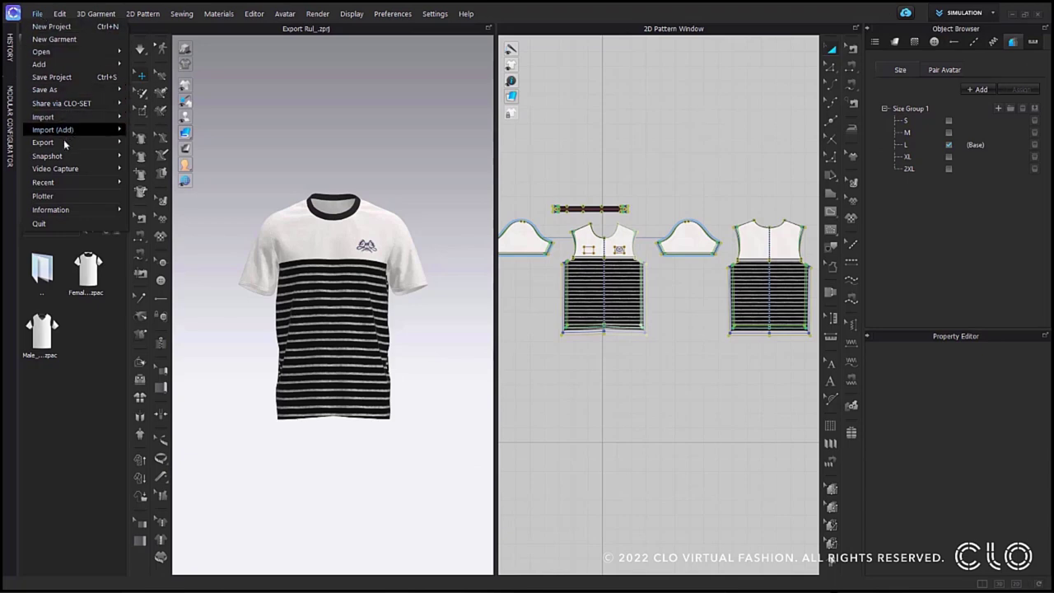
mouse_move(63, 147)
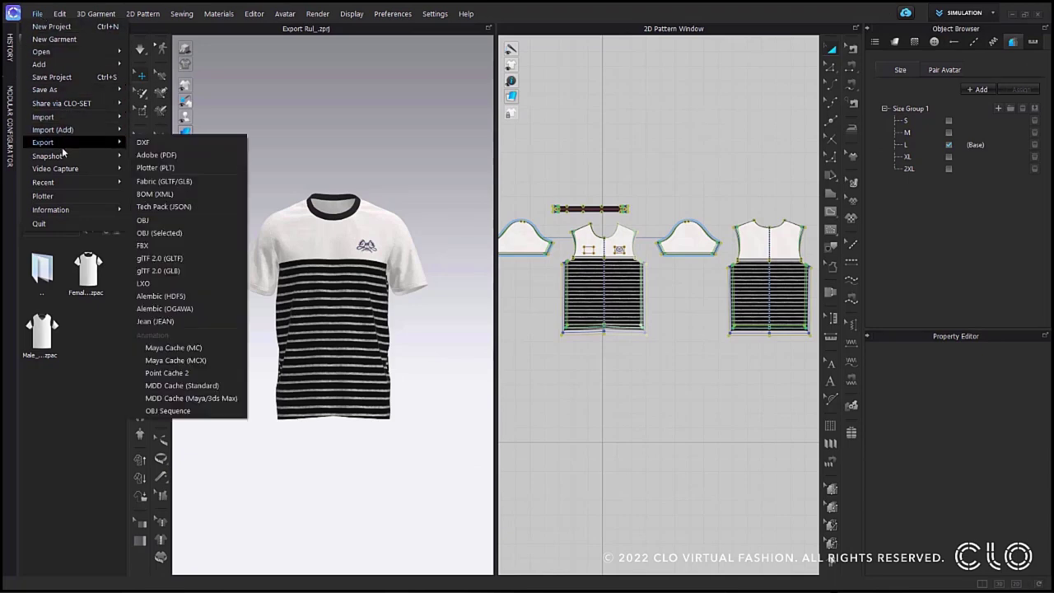
click(183, 148)
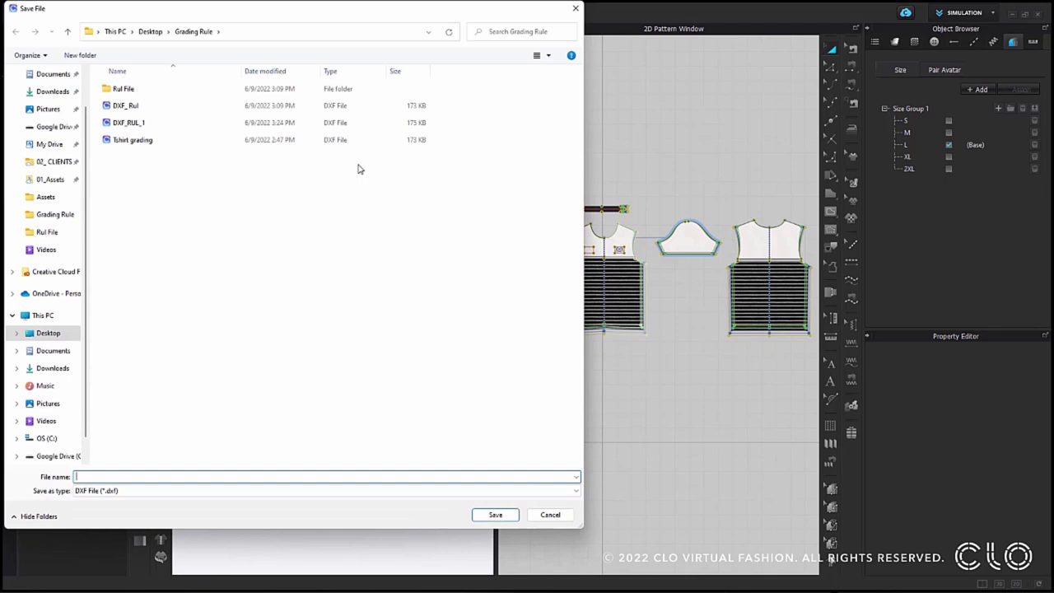
click(141, 480)
text(shirt mens s_2xl)
click(494, 515)
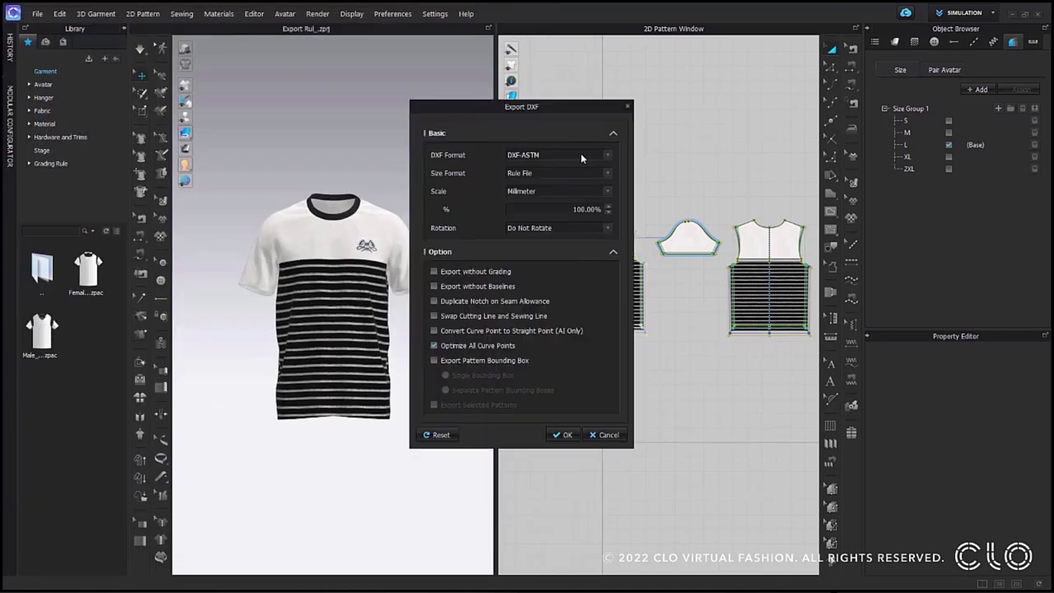
Export the graded T-shirt patterns with DXF Format DXF-ASTM and Size Format Rule File
click(609, 155)
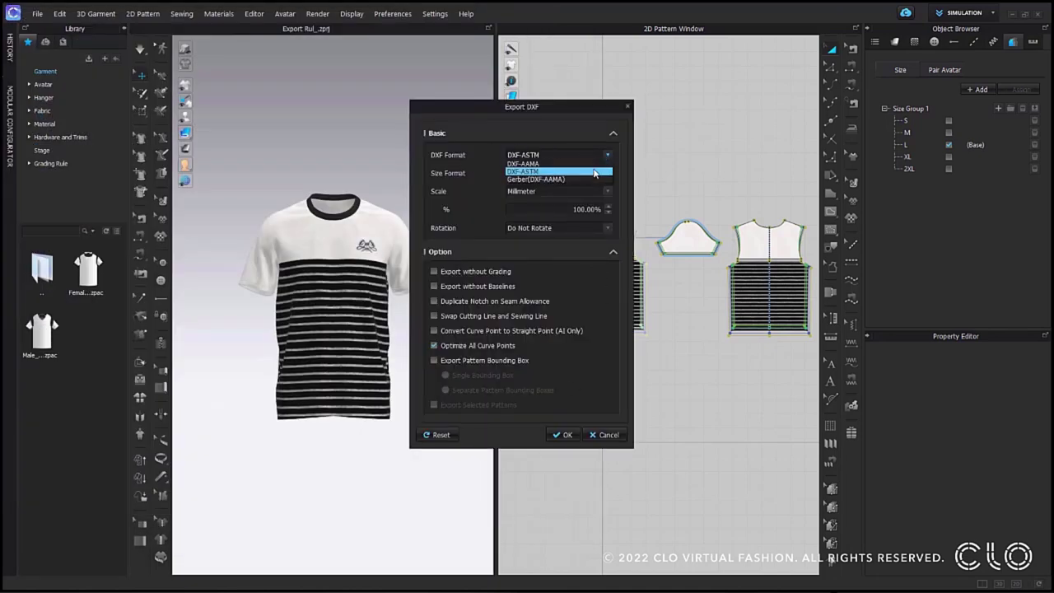
click(591, 172)
click(611, 174)
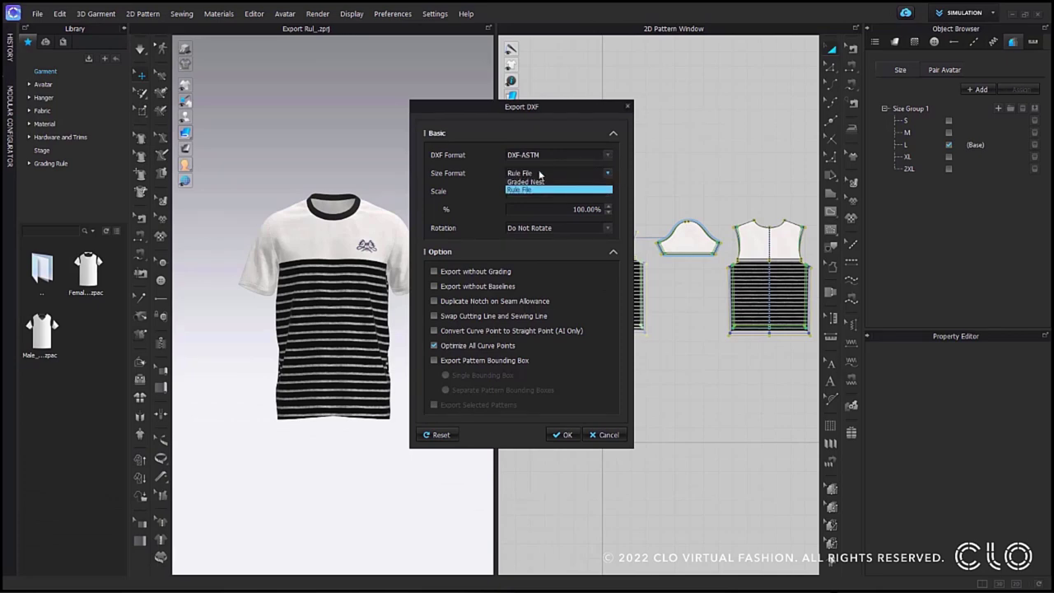
click(549, 189)
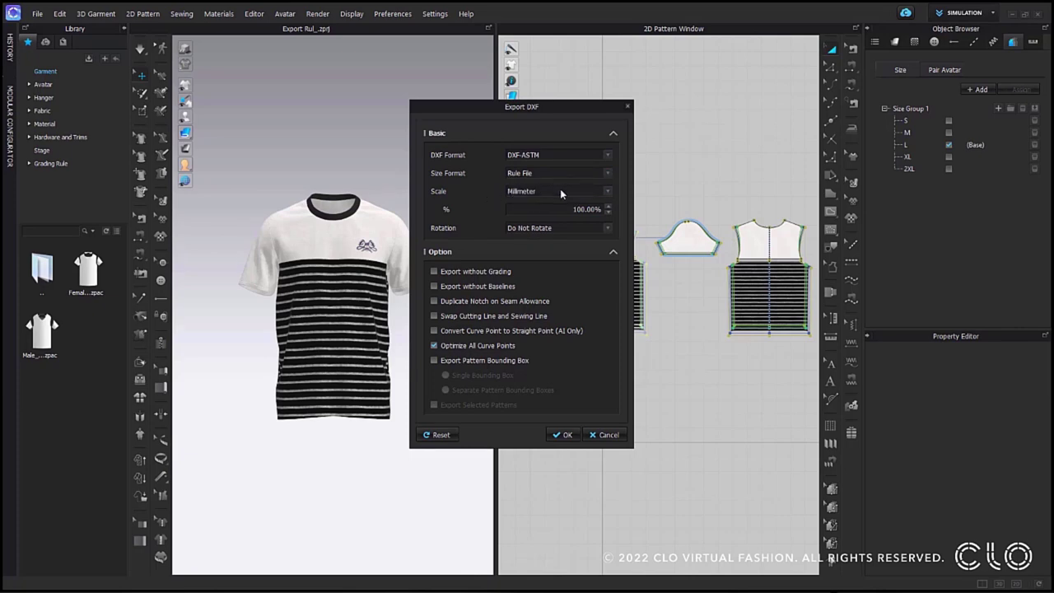
click(566, 435)
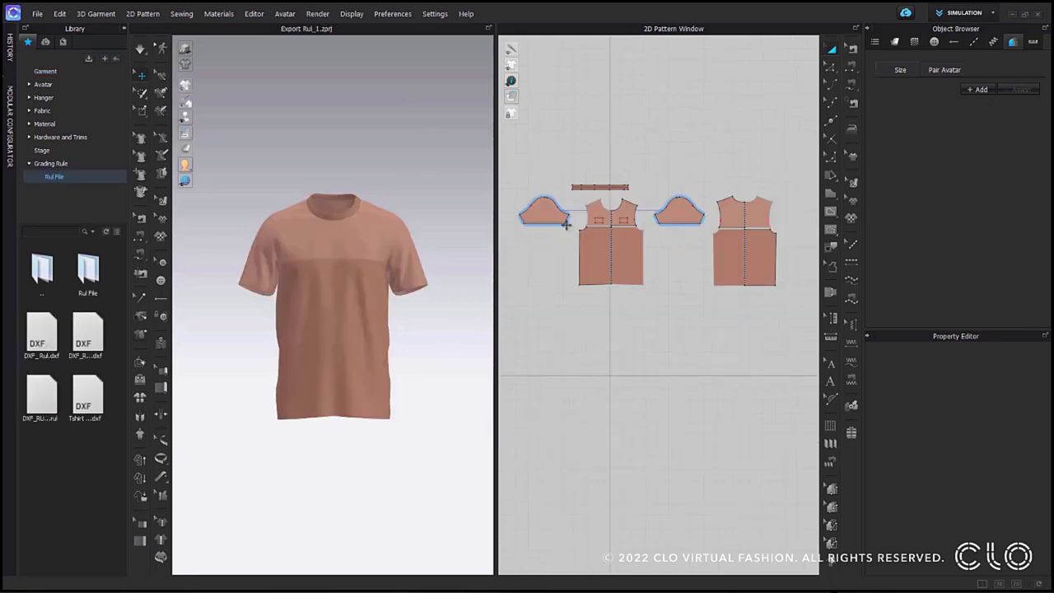
Add a new size group and assign it to all of the T-shirt patterns
click(976, 88)
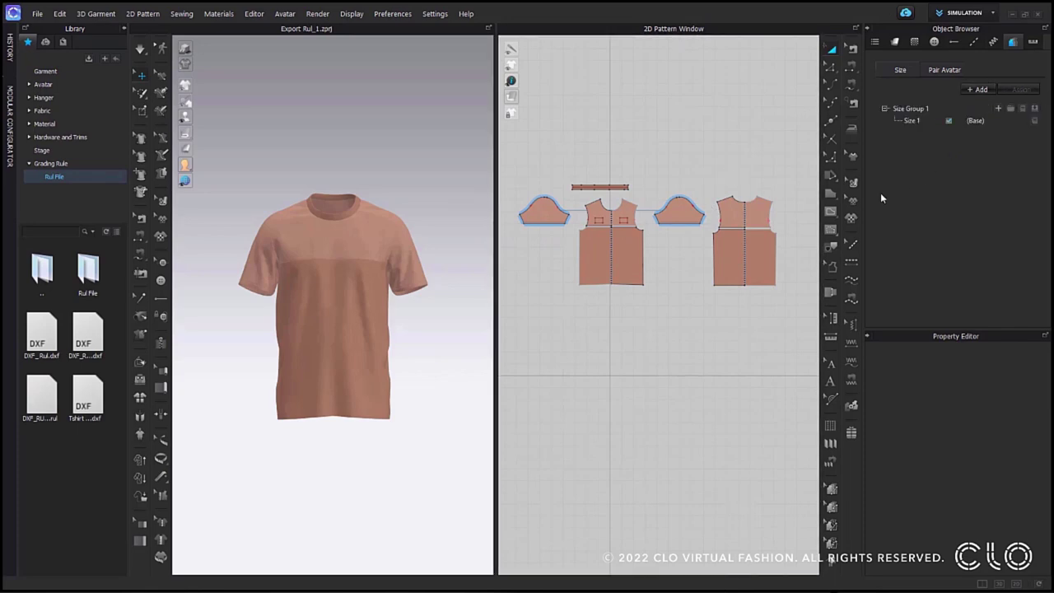
drag(789, 157, 504, 334)
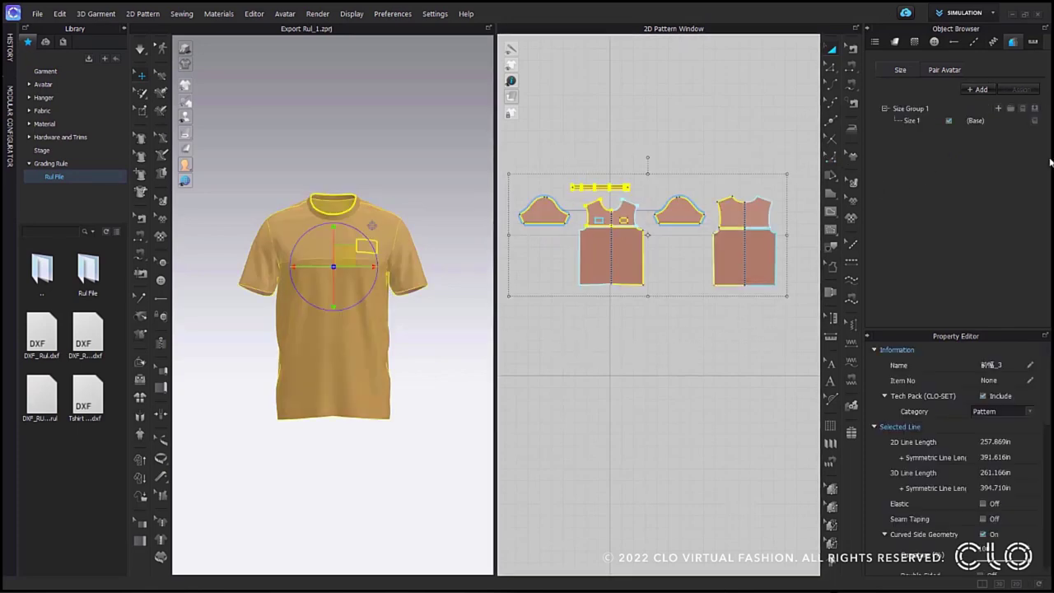
click(1034, 108)
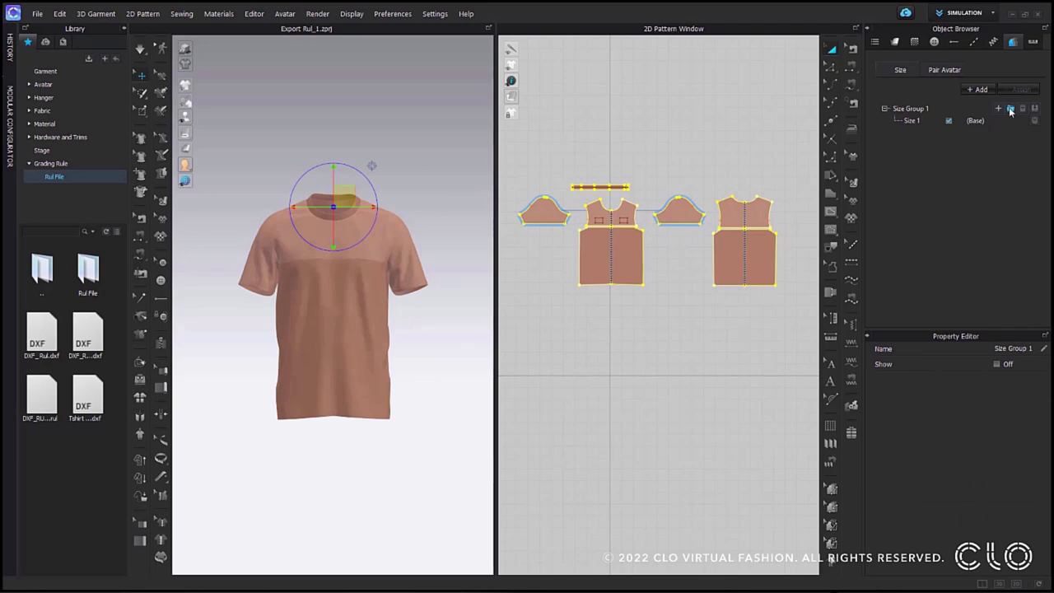
Load the grading rule file DXF_RUL_1.rul into Size Group 1
click(1010, 110)
click(176, 105)
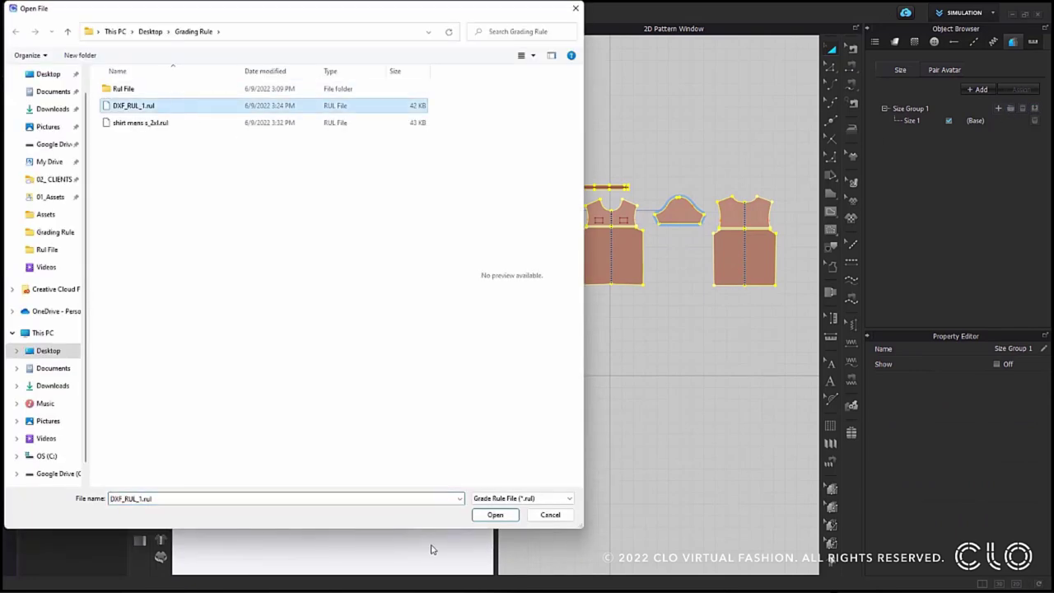
click(485, 515)
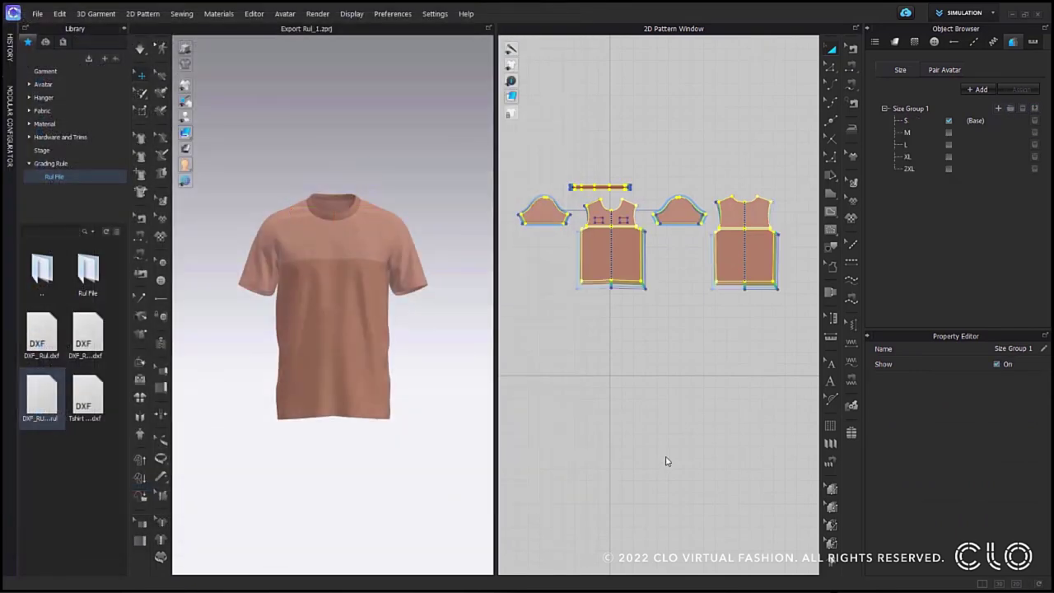
drag(721, 245, 718, 245)
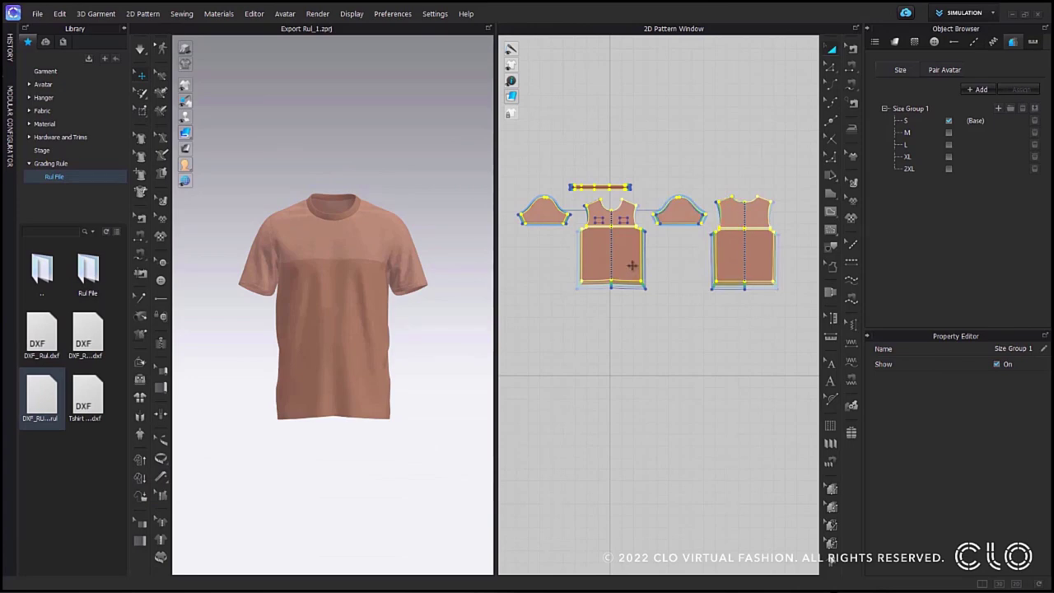
click(695, 275)
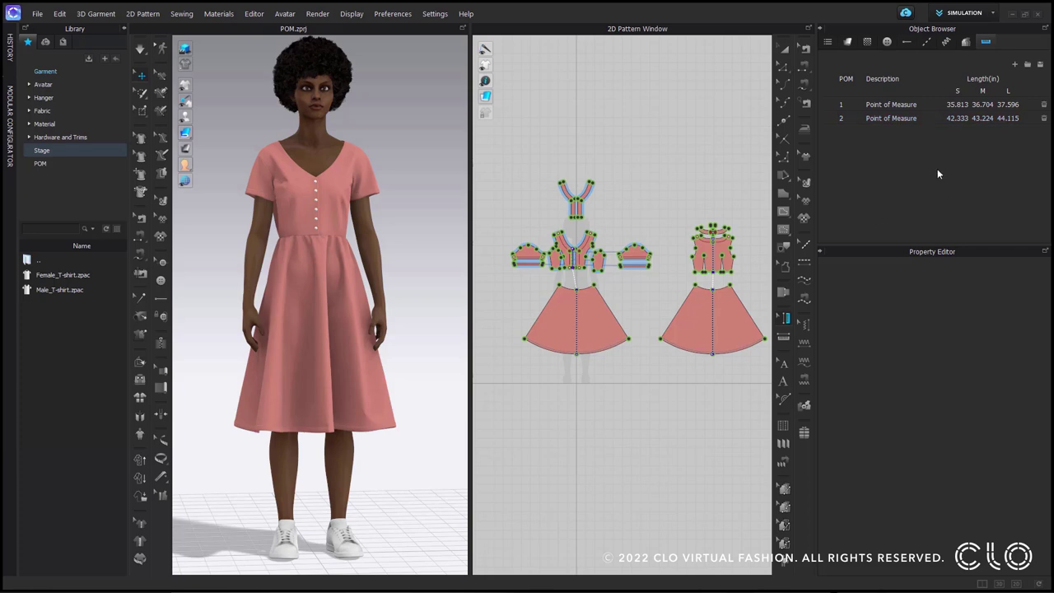
Import the POM.csv file into the dress's point-of-measure list
click(926, 117)
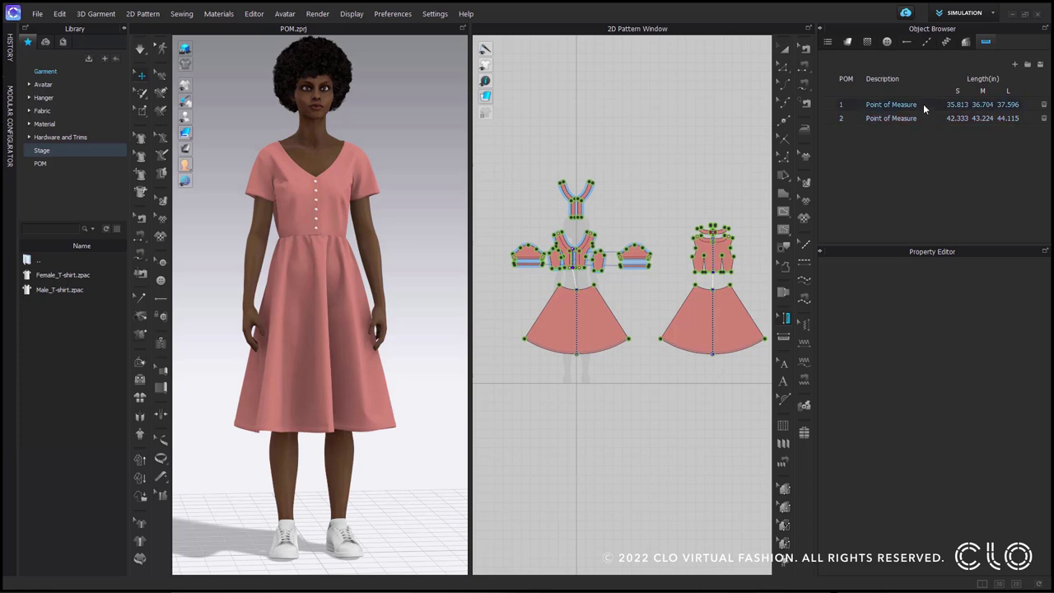
scroll(587, 274, up, 5)
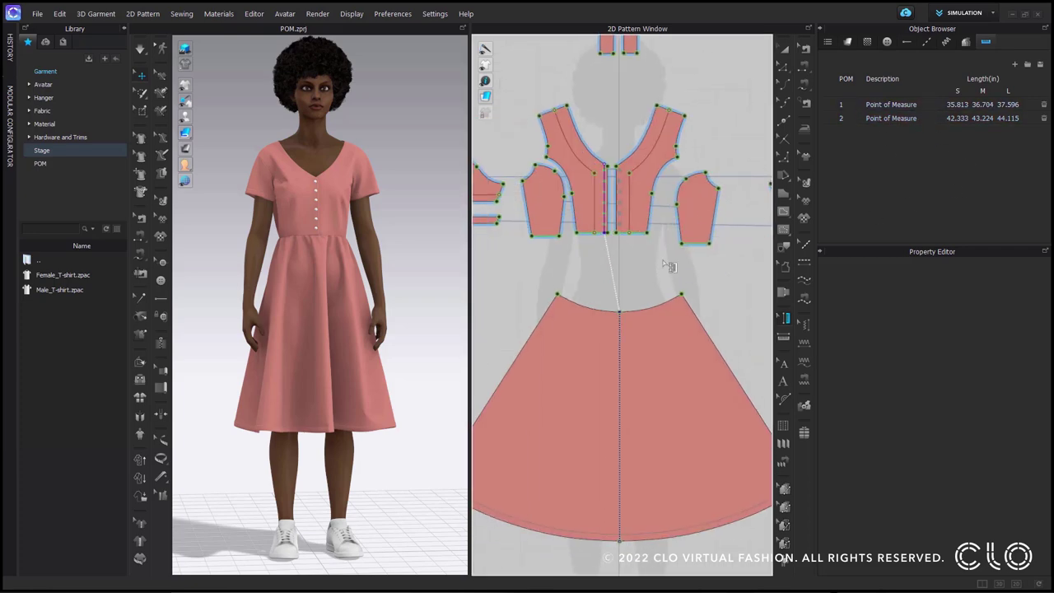
click(1029, 66)
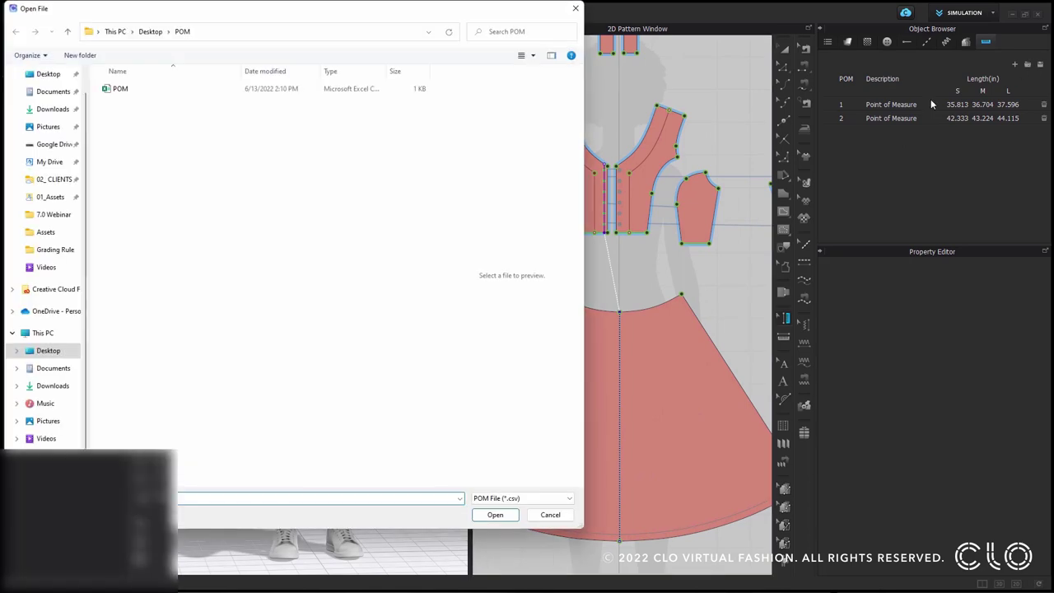
click(329, 91)
click(495, 514)
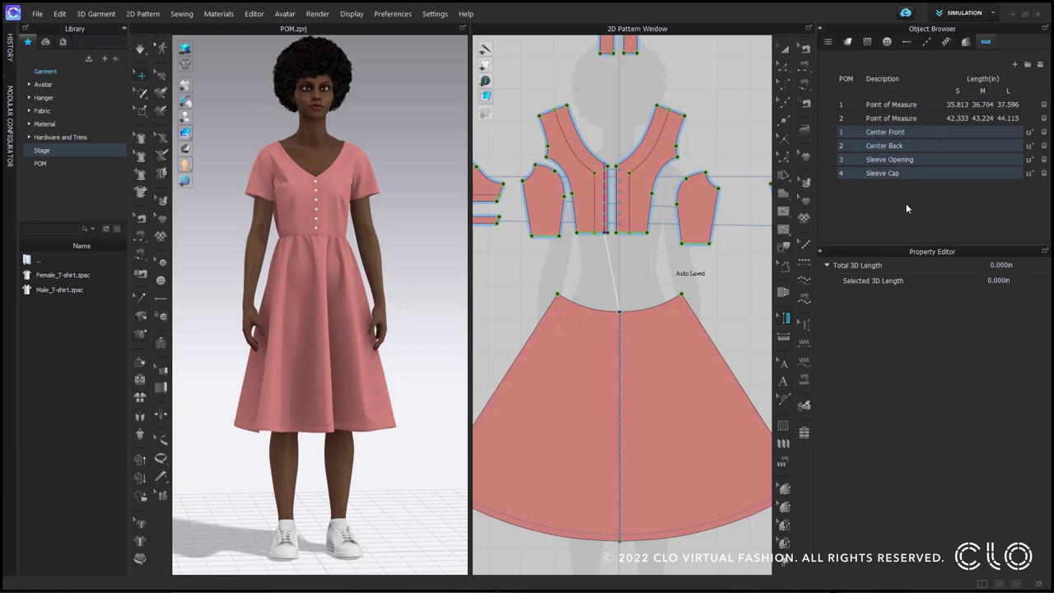
Assign the front measurement to the Center Front entry and the back measurement to the Center Back entry
click(607, 200)
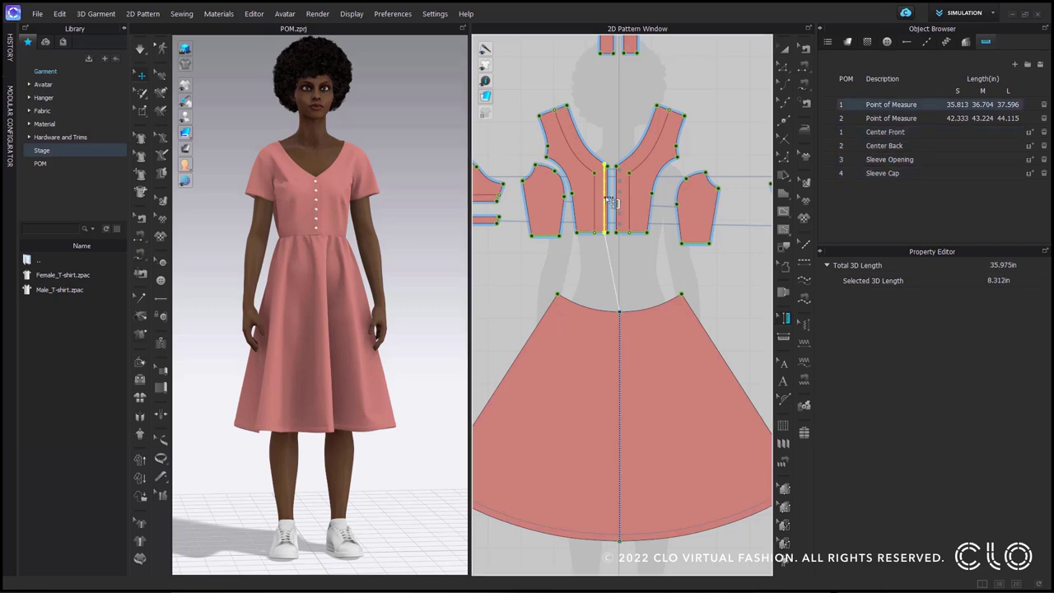
click(1028, 133)
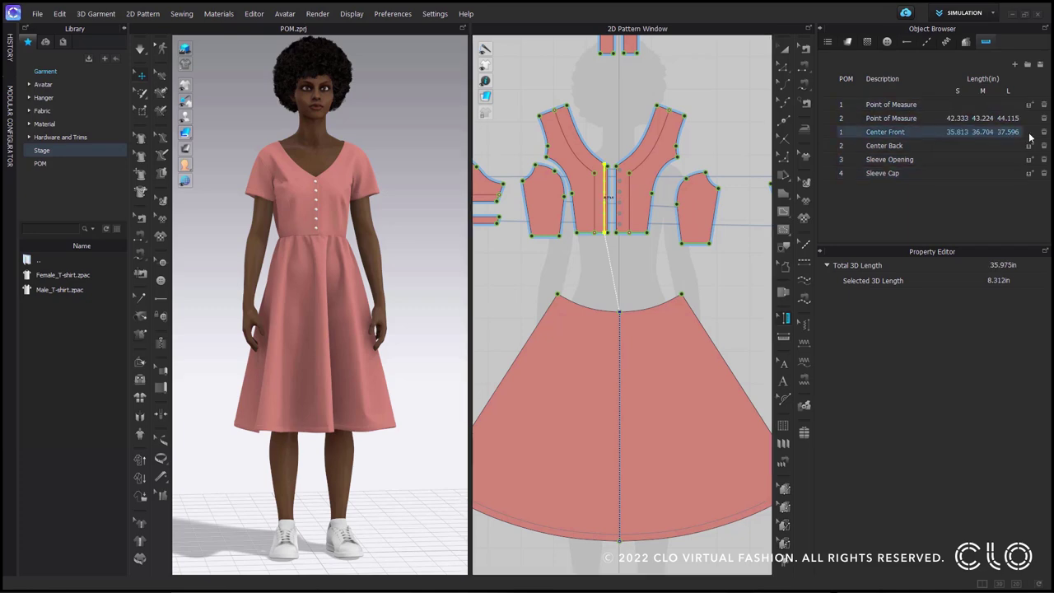
click(981, 131)
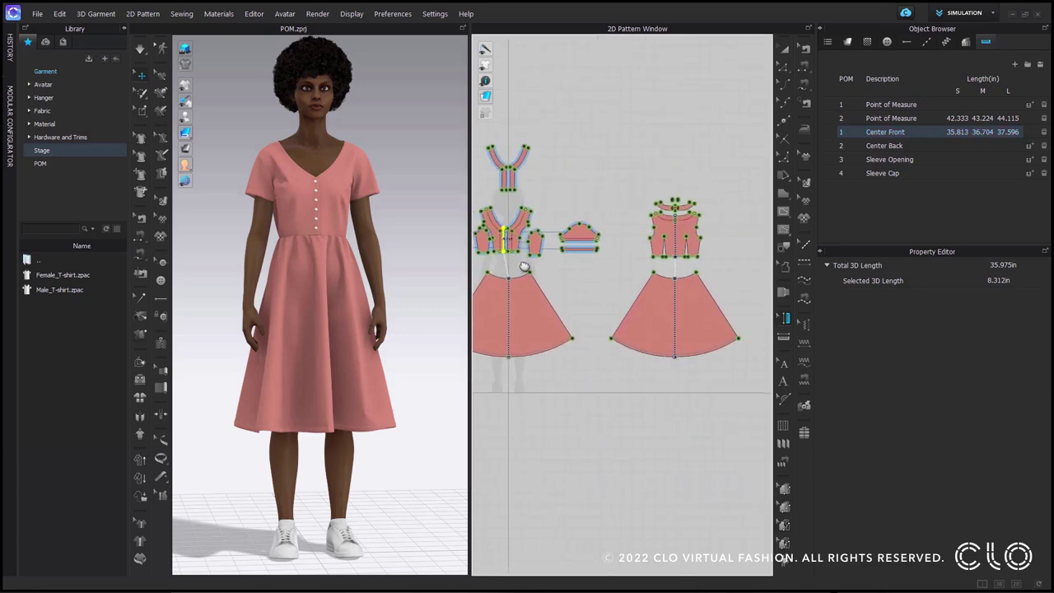
click(884, 120)
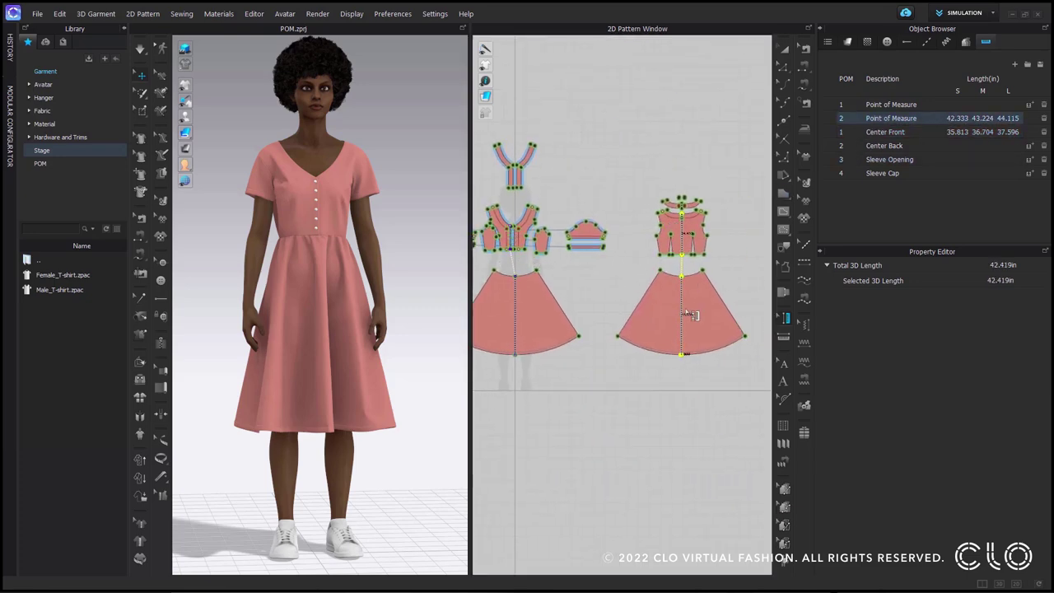
click(1029, 147)
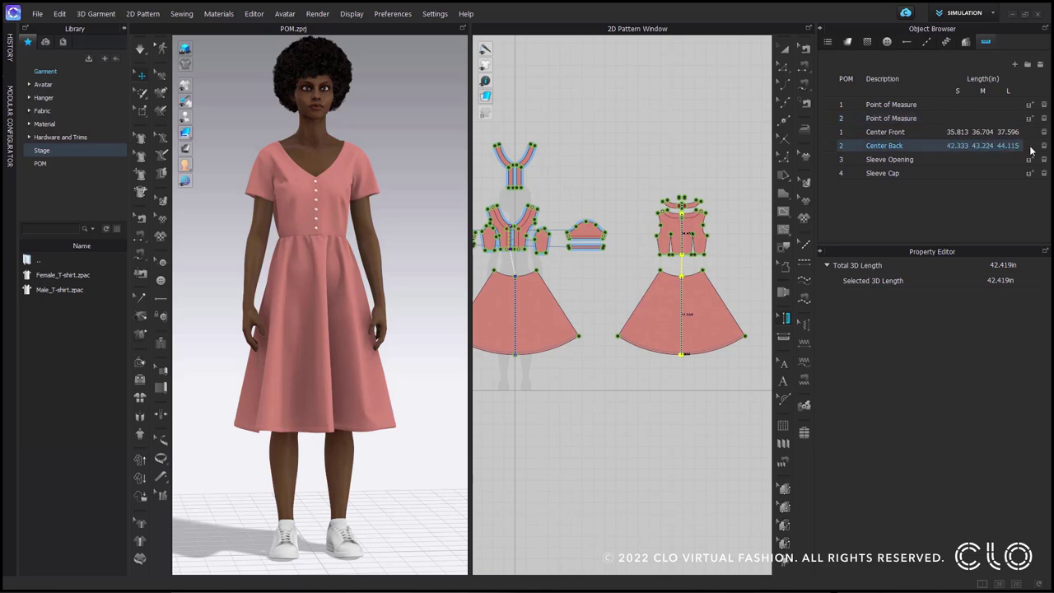
Measure the sleeve's bottom edge from corner to corner for the Sleeve Opening entry
click(923, 160)
scroll(599, 271, up, 5)
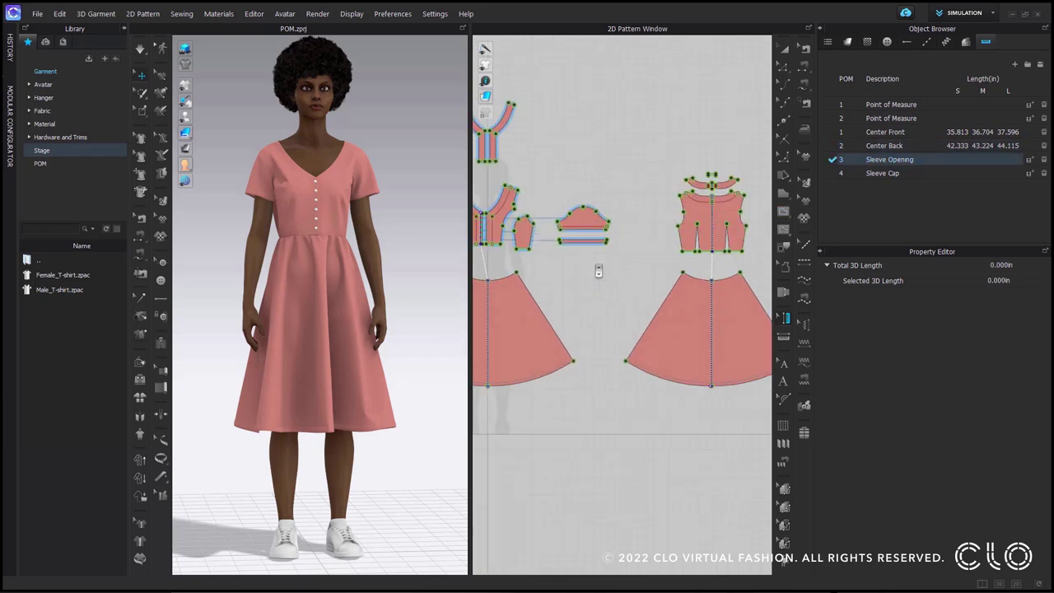
scroll(598, 270, down, 3)
middle_drag(637, 293, 674, 354)
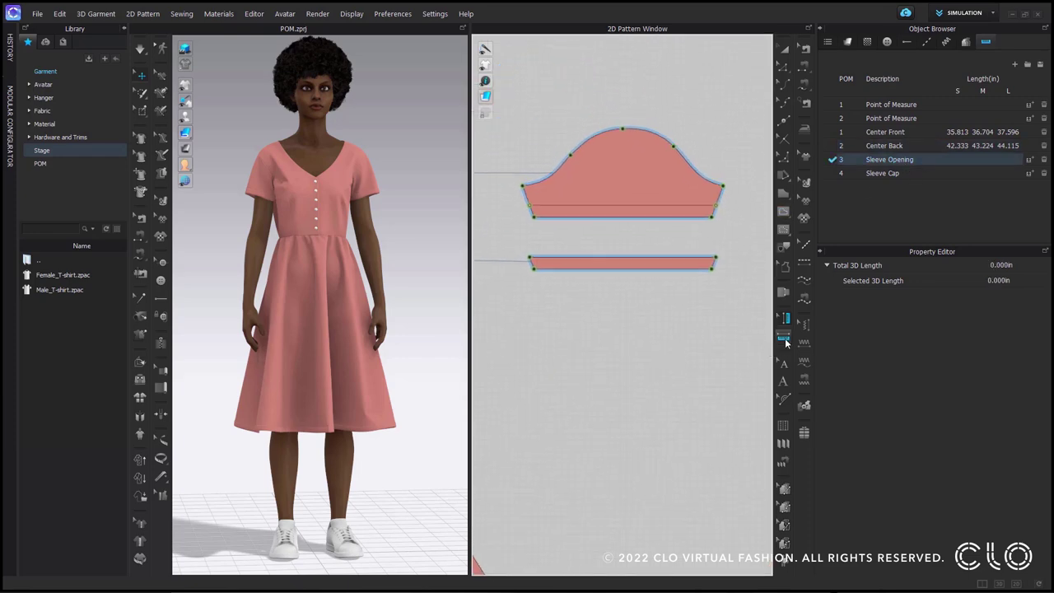
click(784, 340)
click(534, 217)
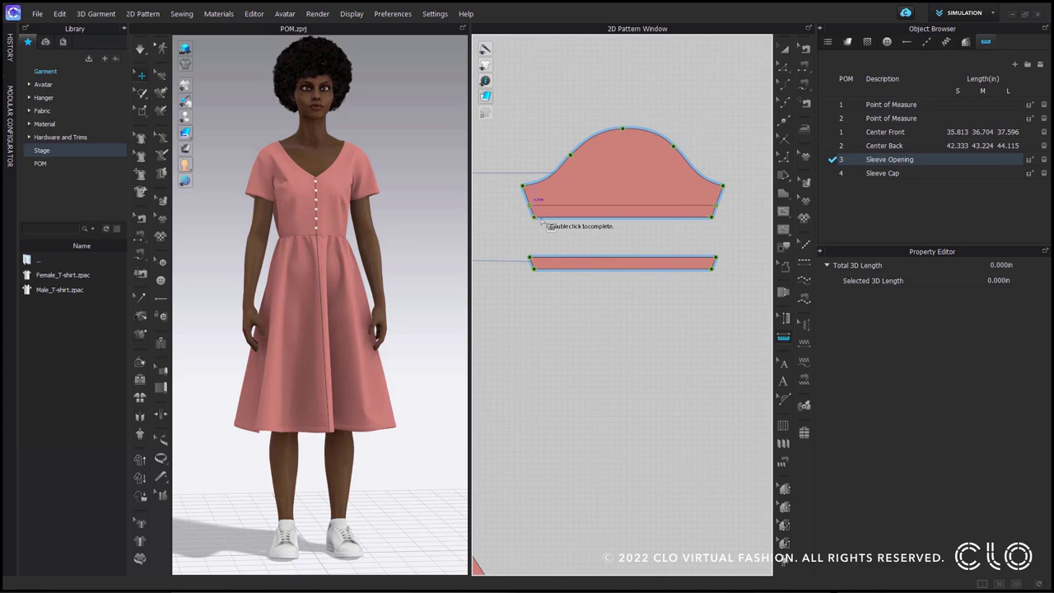
double_click(713, 217)
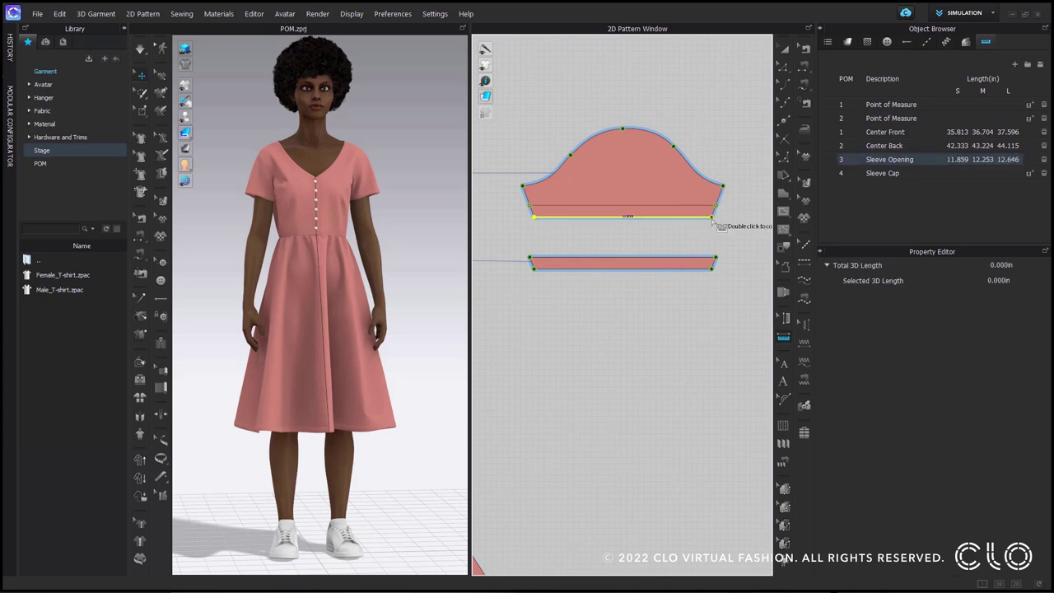
Measure the sleeve cap height and assign it to Sleeve Cap, and delete an emptied Point of Measure entry above Center Front
click(622, 129)
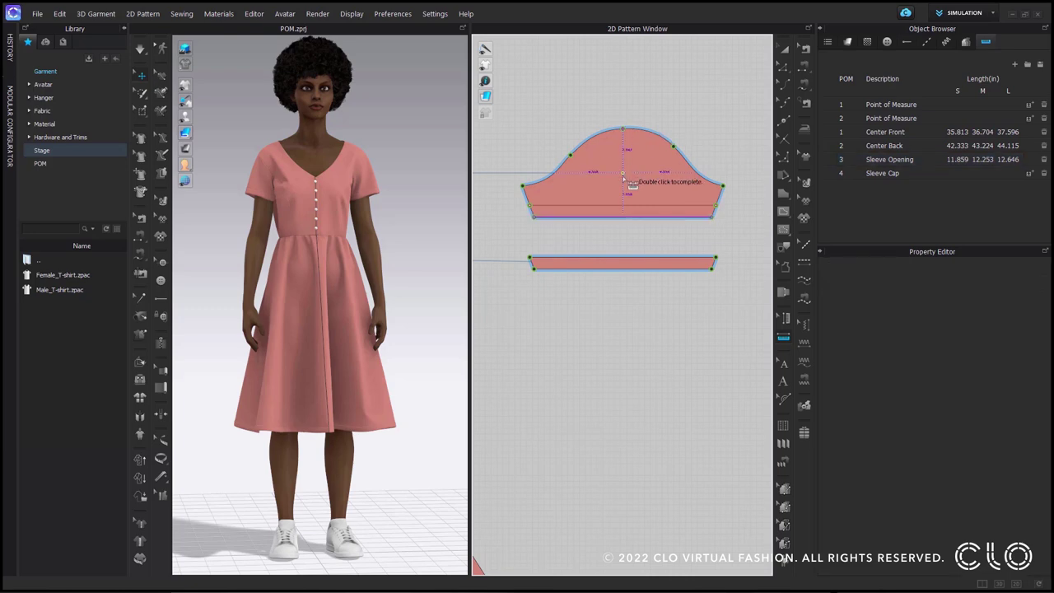
double_click(623, 174)
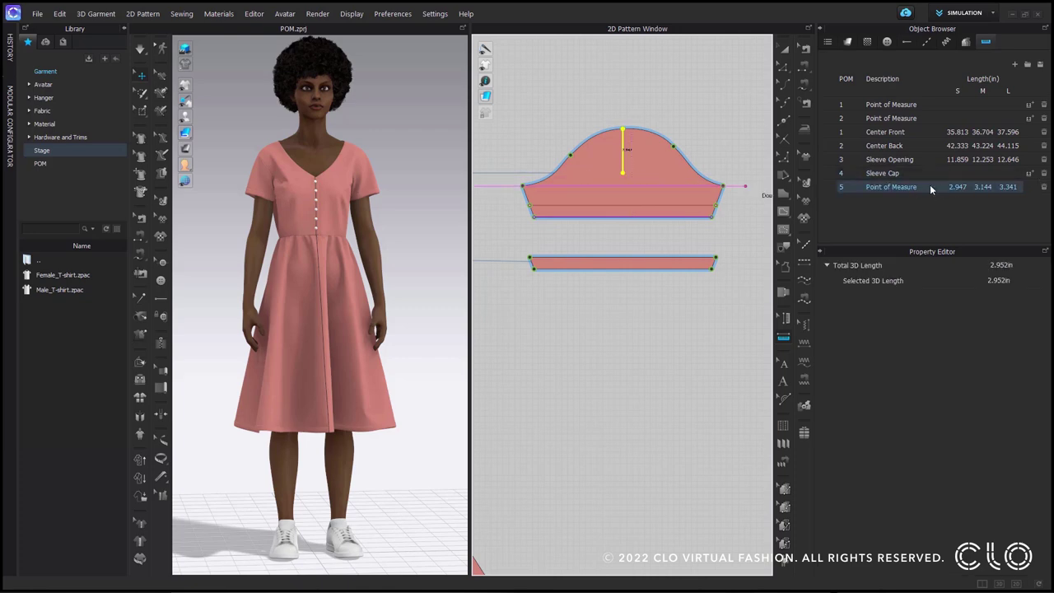
click(1028, 175)
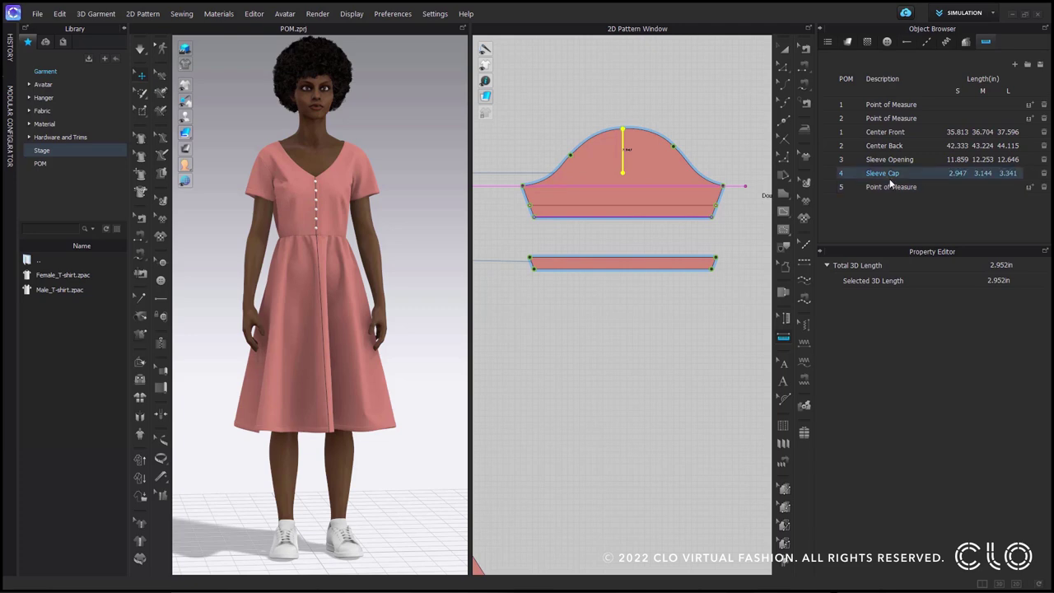
click(1044, 118)
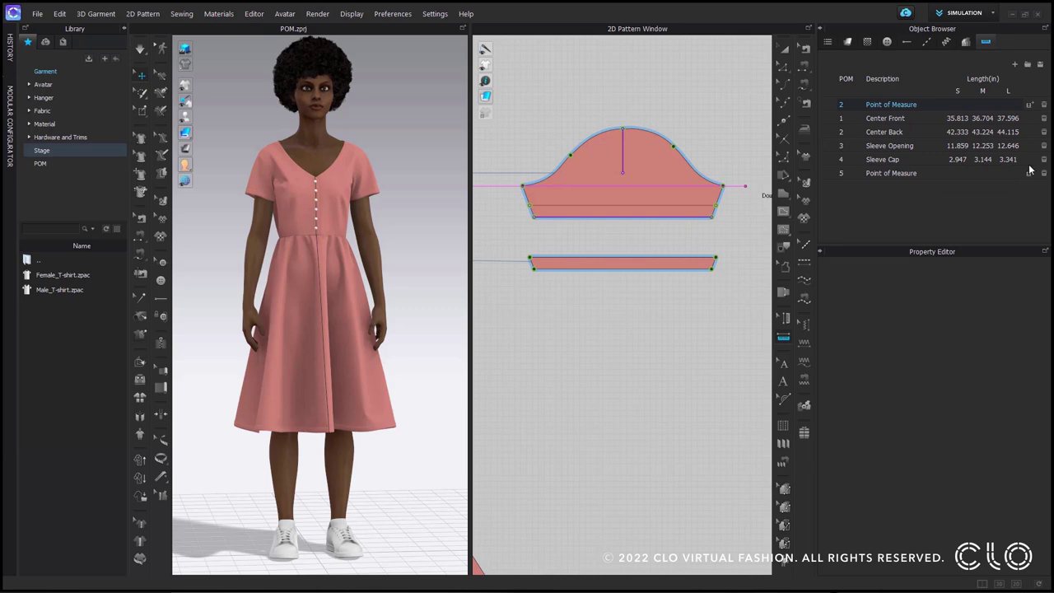
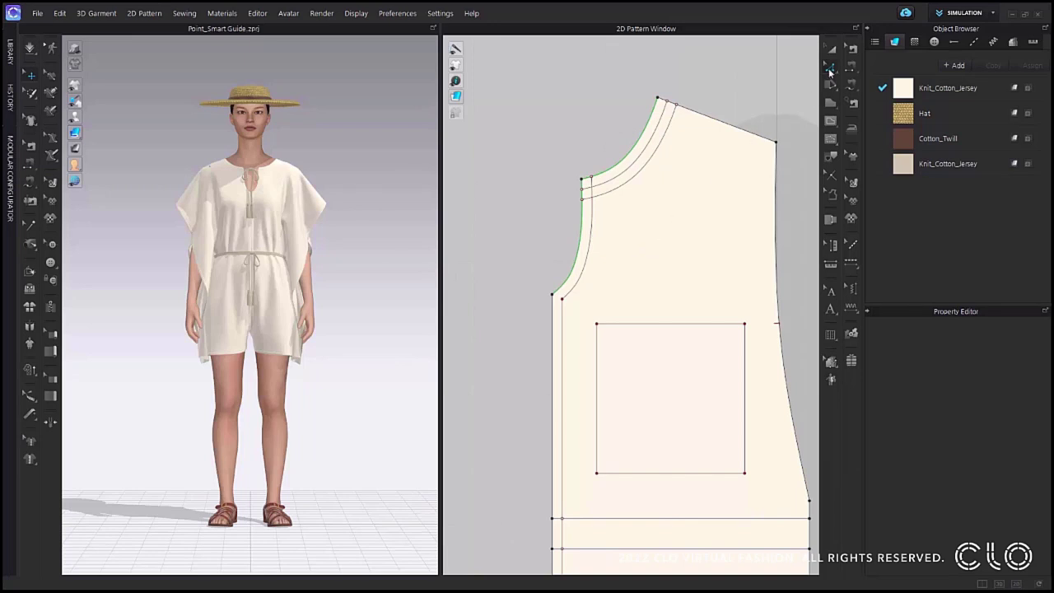
Activate the Add Point/Split Line tool for the romper's bodice pattern
click(829, 69)
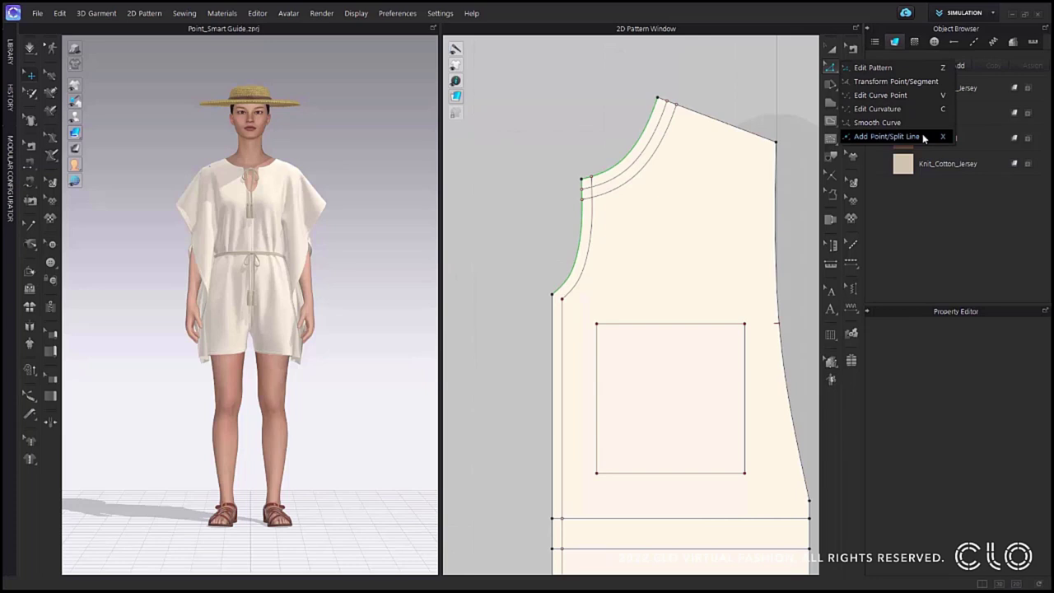
click(924, 138)
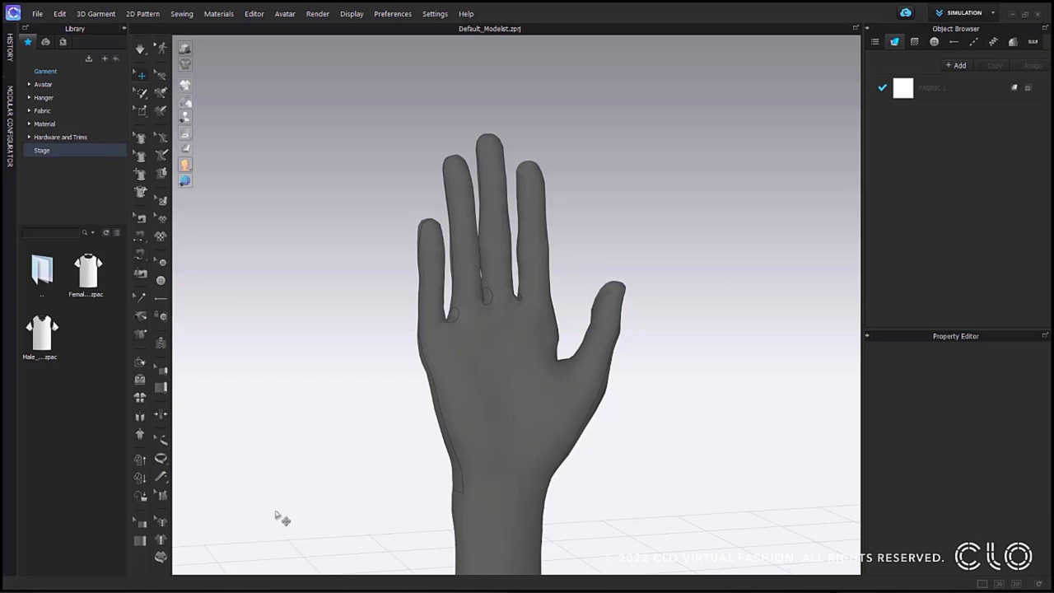
Draw a pattern line around the wrist of the avatar's hand with the 3D Pen
click(162, 155)
click(463, 492)
right_drag(519, 502, 513, 294)
click(540, 500)
Draw lines along the facing sides of the little and ring fingers to outline the glove's side pieces
click(458, 223)
click(512, 296)
click(501, 198)
click(474, 314)
scroll(477, 309, up, 6)
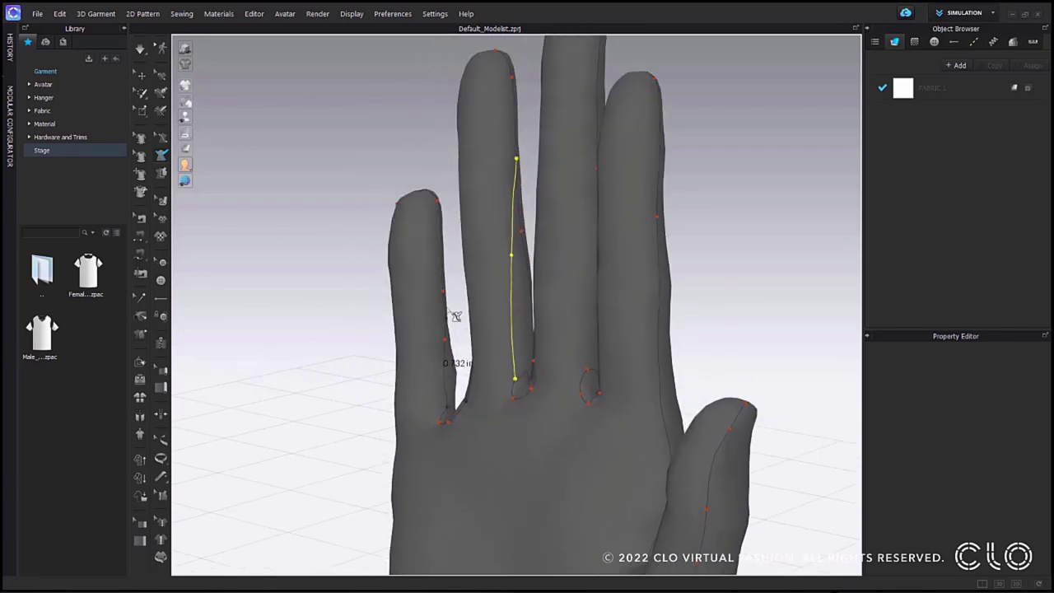
click(444, 297)
right_drag(603, 422, 626, 403)
Draw lines along the sides of the middle and index fingers to outline the remaining glove side pieces
click(492, 400)
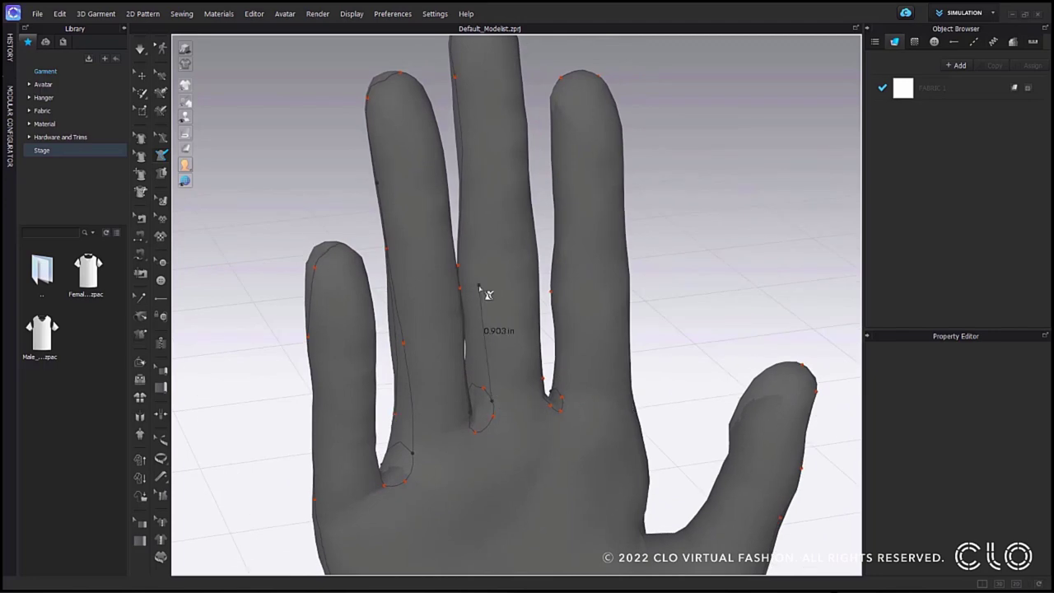
click(464, 84)
right_drag(507, 319, 444, 325)
click(592, 392)
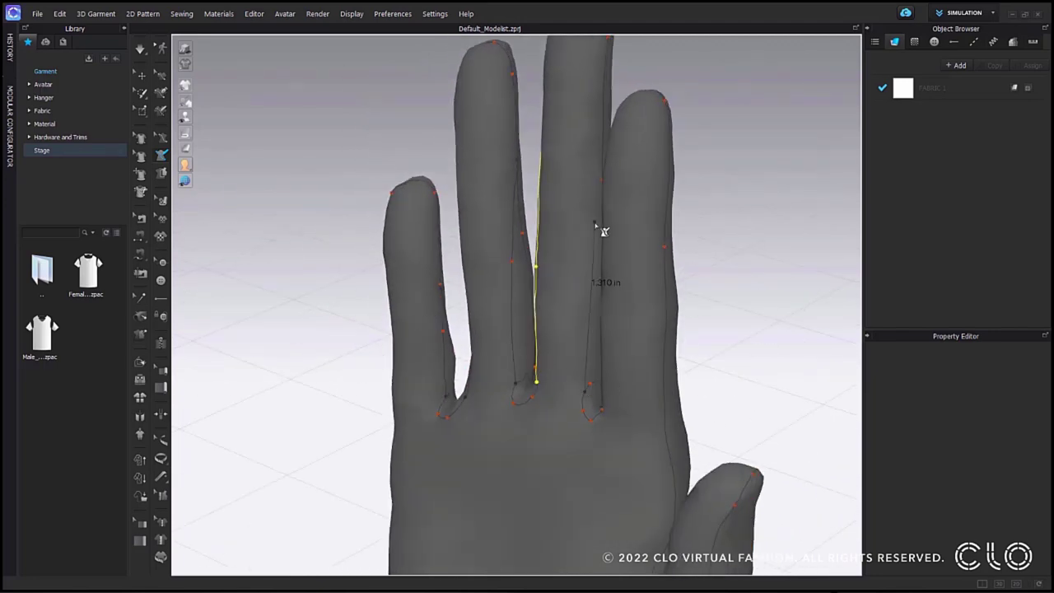
right_drag(619, 206, 548, 400)
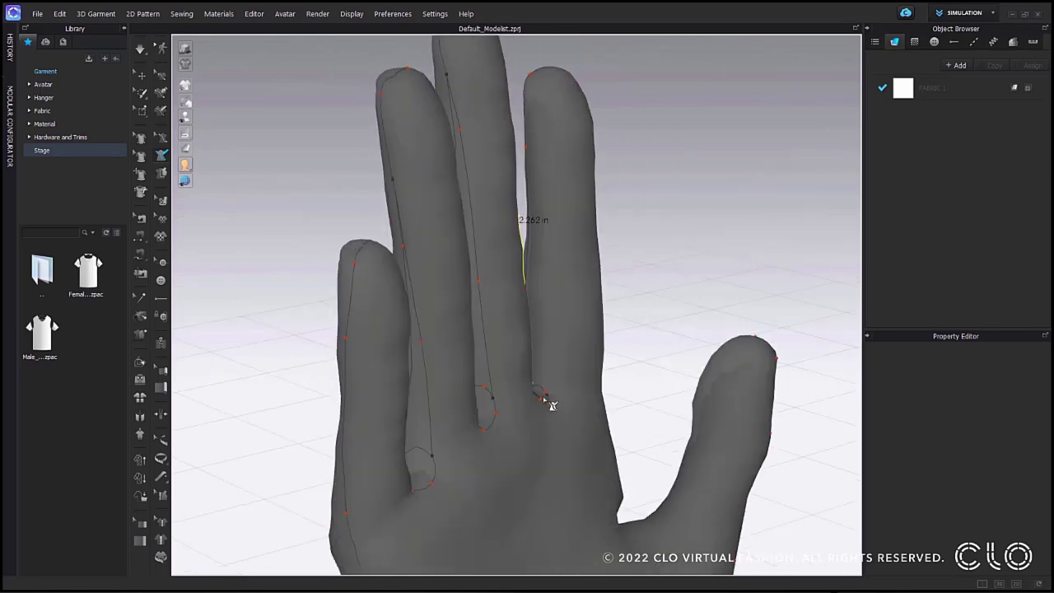
click(525, 148)
Flatten the outlined hand areas and the pieces between the fingers into glove patterns
scroll(589, 340, down, 3)
right_drag(589, 340, 539, 397)
click(161, 173)
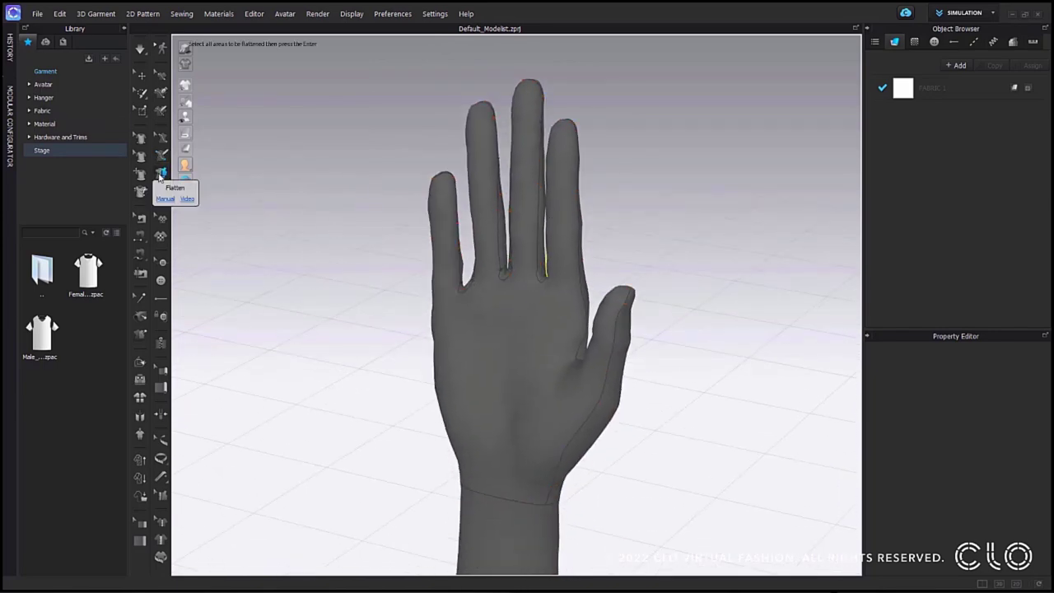
click(543, 394)
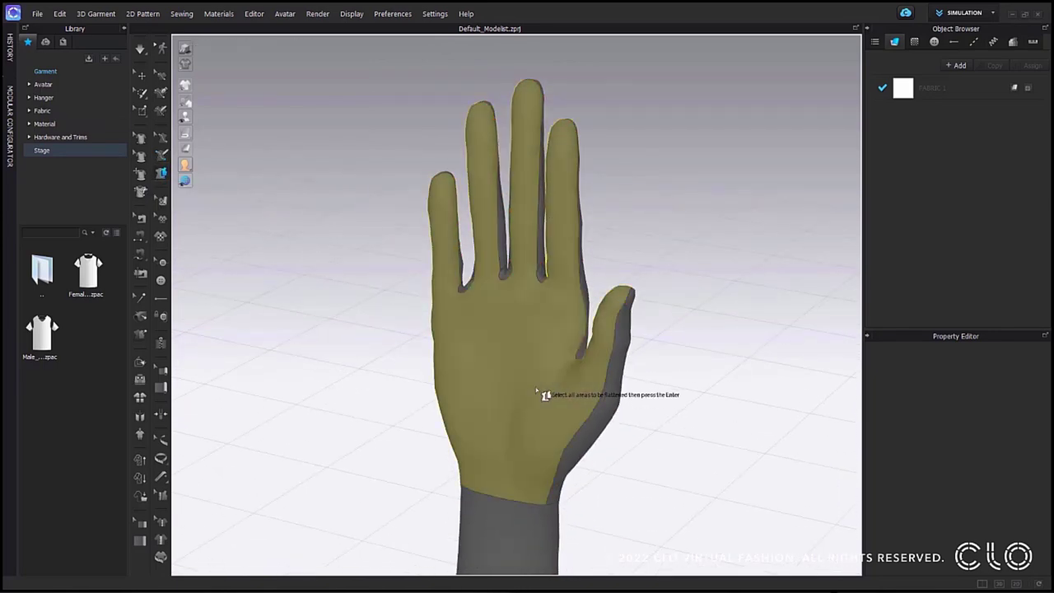
click(621, 418)
click(544, 277)
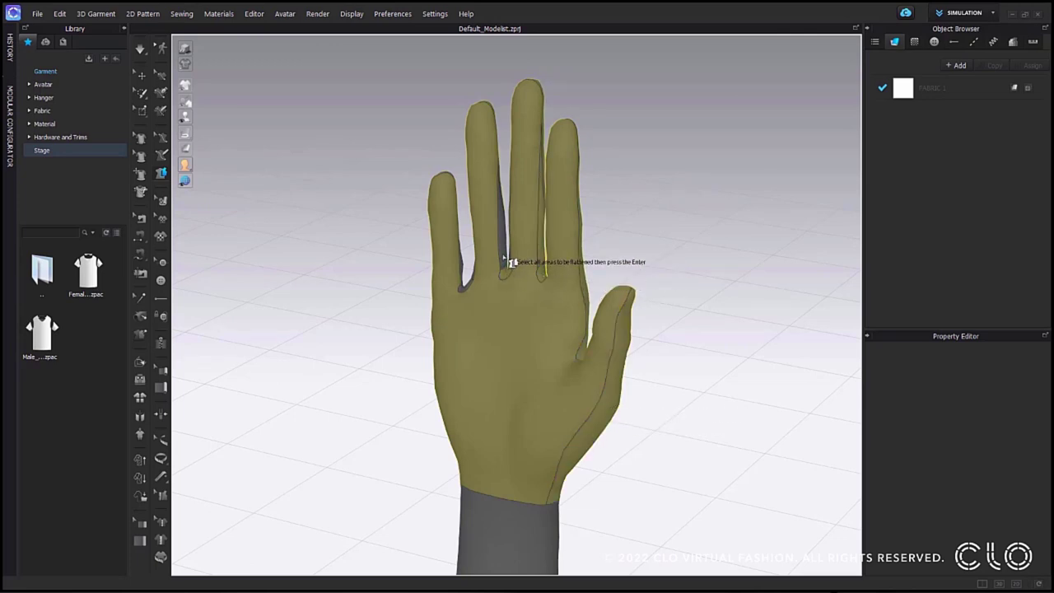
right_drag(500, 261, 517, 238)
click(521, 245)
key(Return)
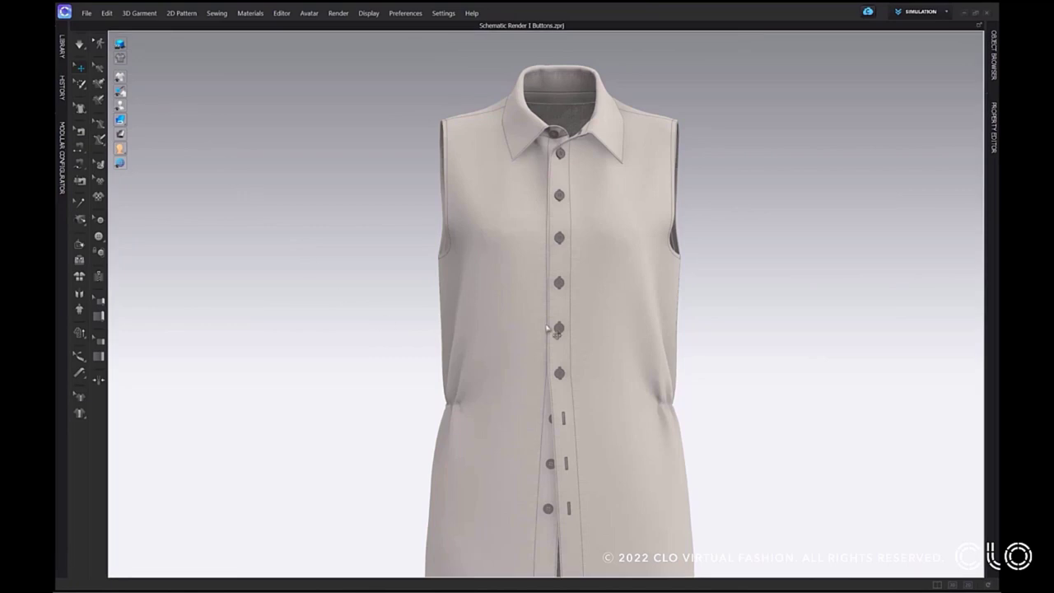
Turn on Schematic Render for the buttoned garment and increase the seamline thickness
click(124, 60)
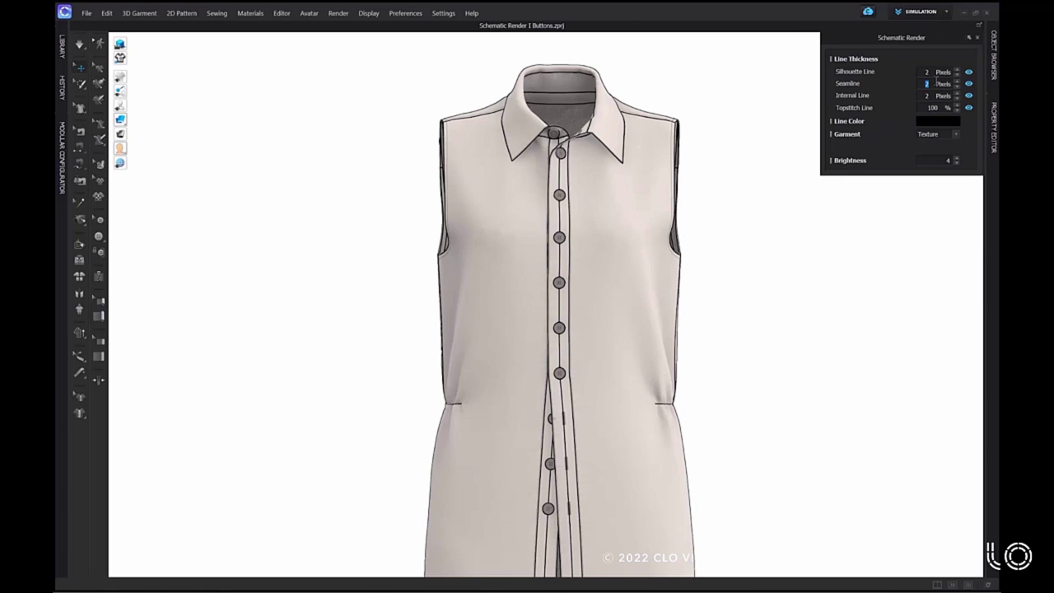
key(Return)
key(Up)
key(Up)
key(Up)
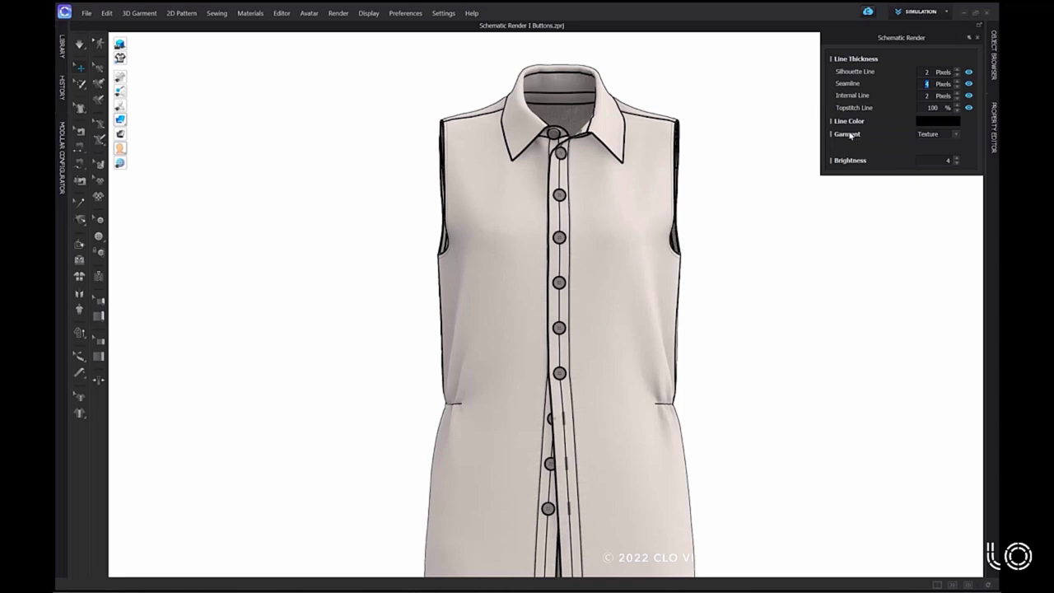
Preview red and blue as the schematic line color and set it back to black
click(925, 122)
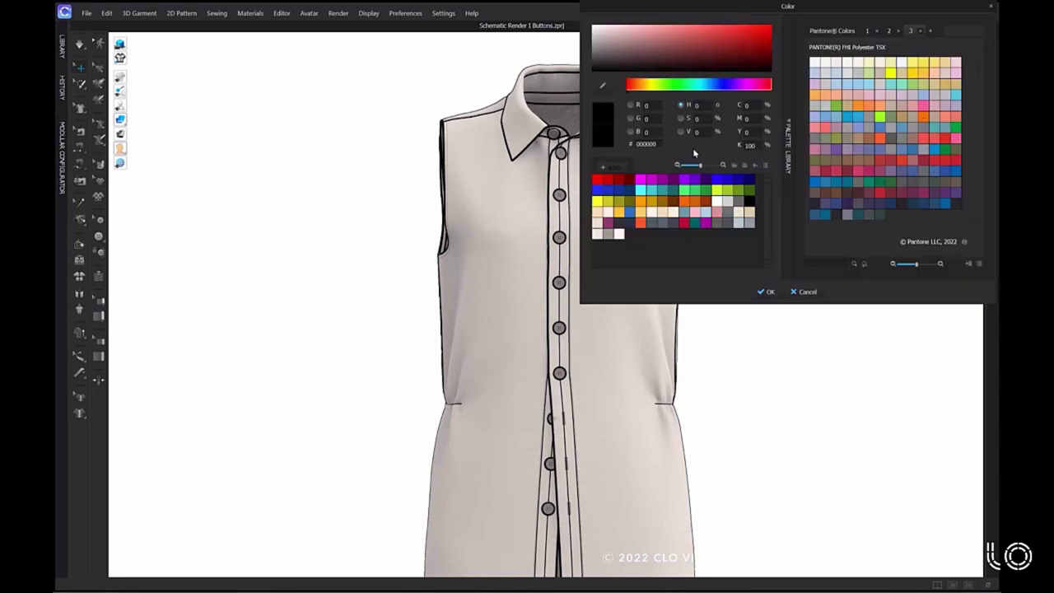
click(598, 179)
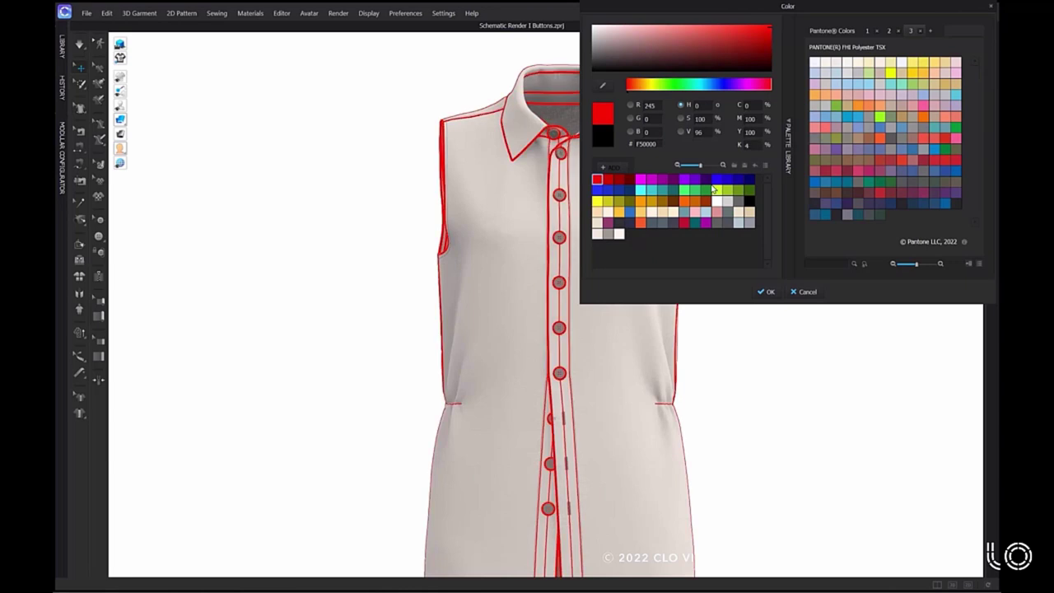
click(722, 180)
click(749, 200)
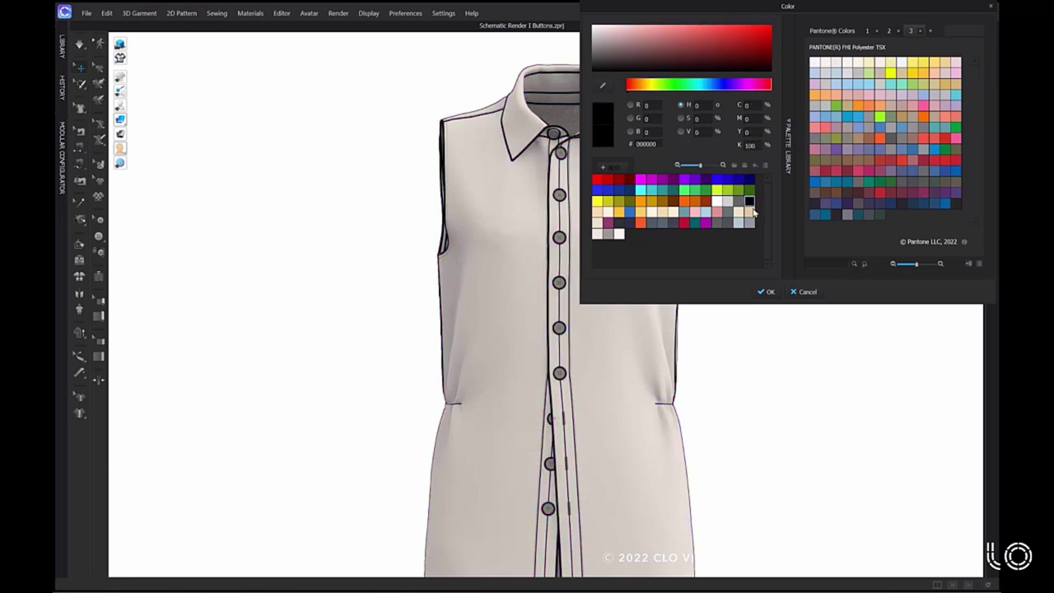
click(765, 292)
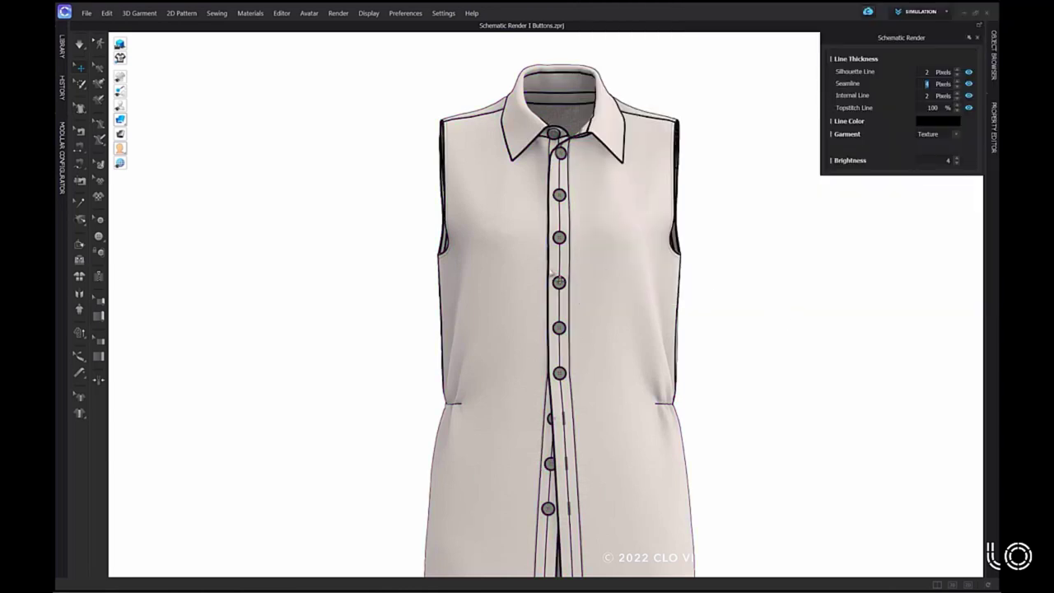
scroll(550, 273, up, 8)
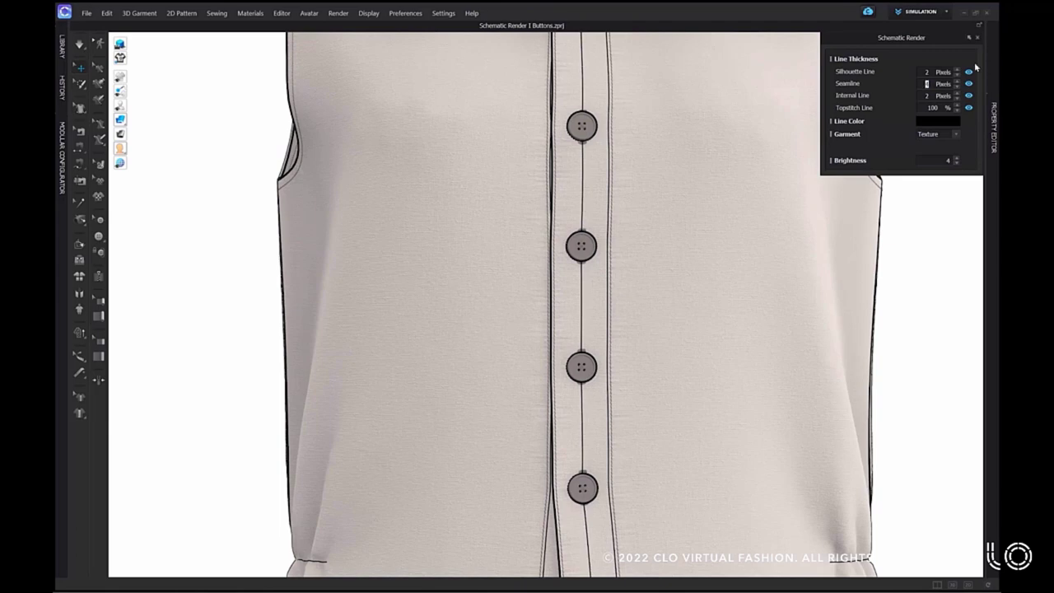
Turn off Use Same Material as Button for the thread of Button 14
click(993, 55)
double_click(884, 42)
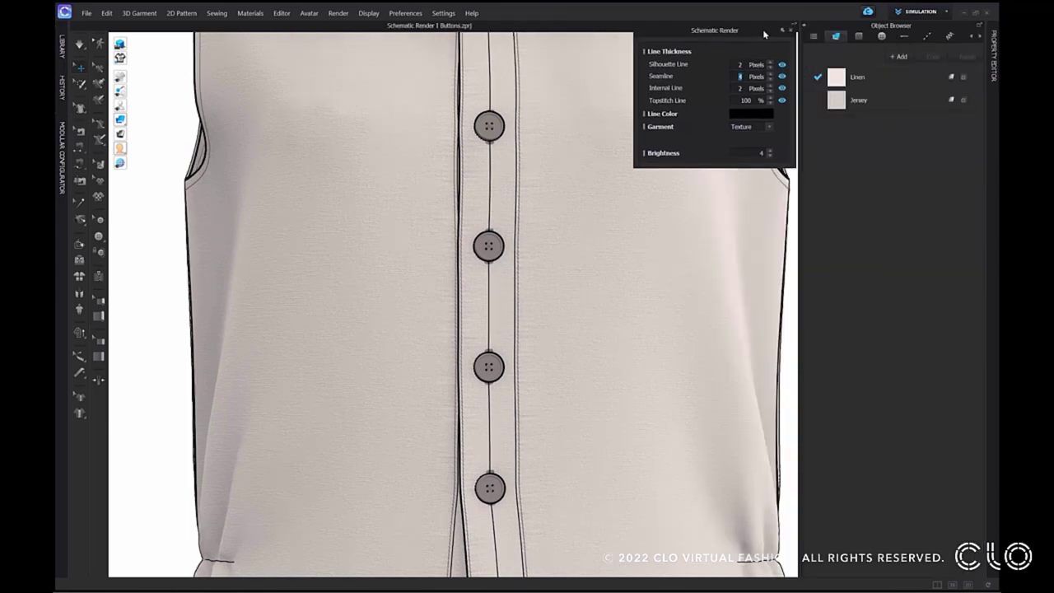
click(883, 36)
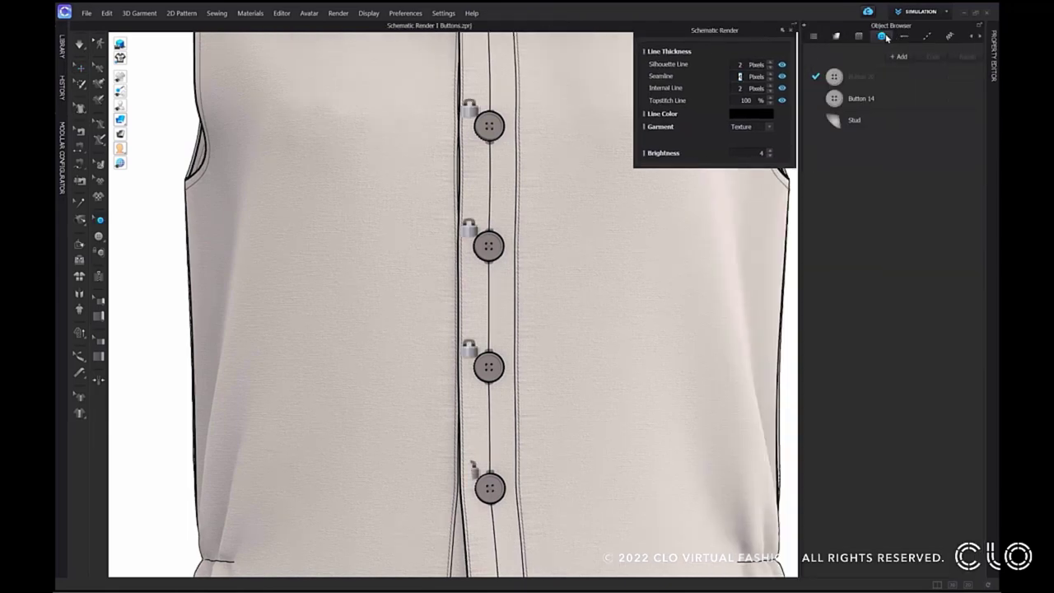
click(845, 102)
click(993, 58)
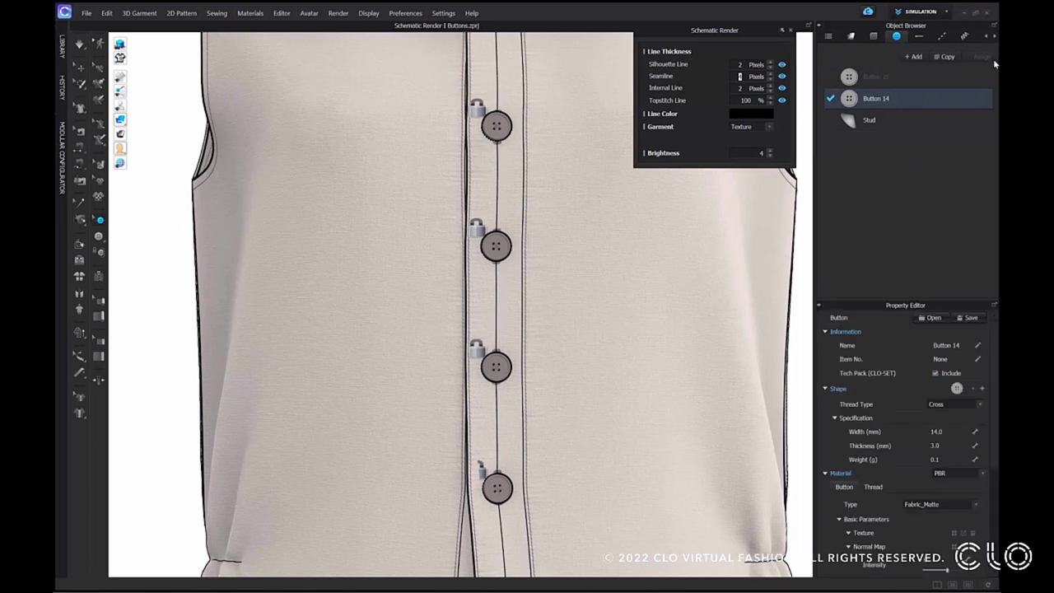
scroll(915, 422, down, 5)
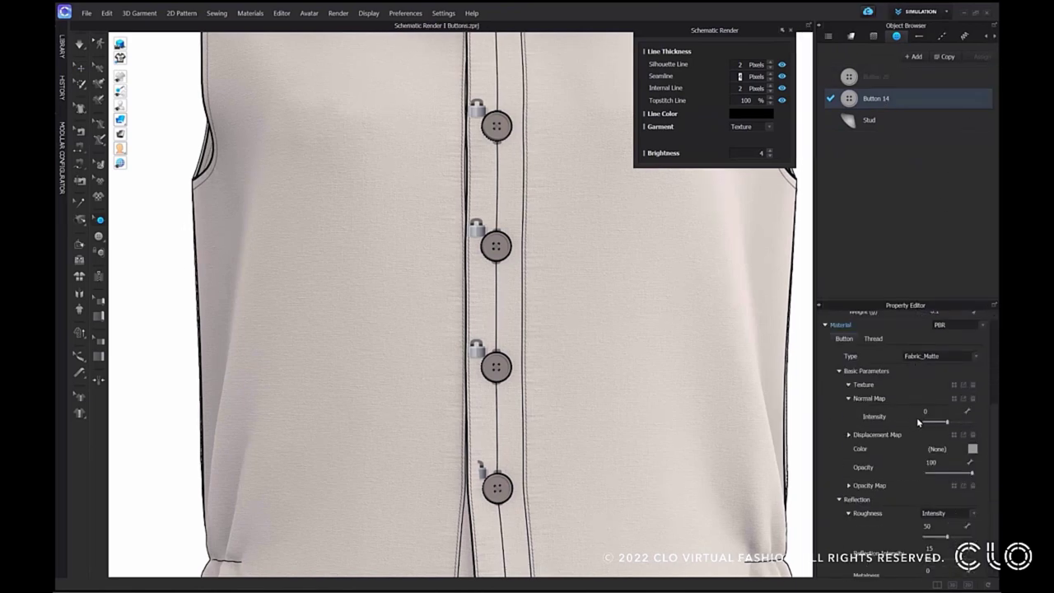
click(881, 341)
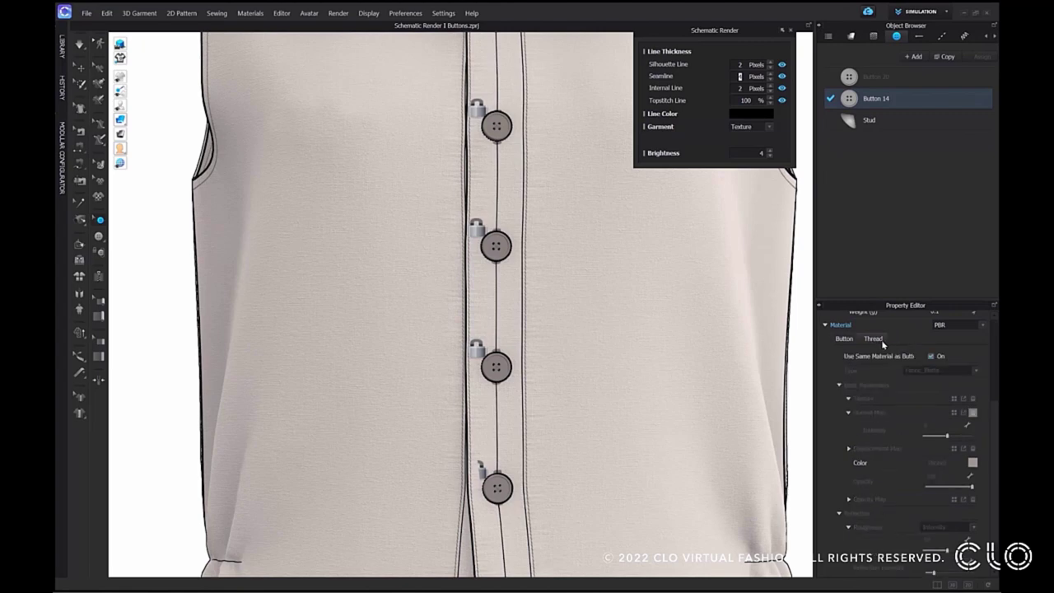
click(931, 357)
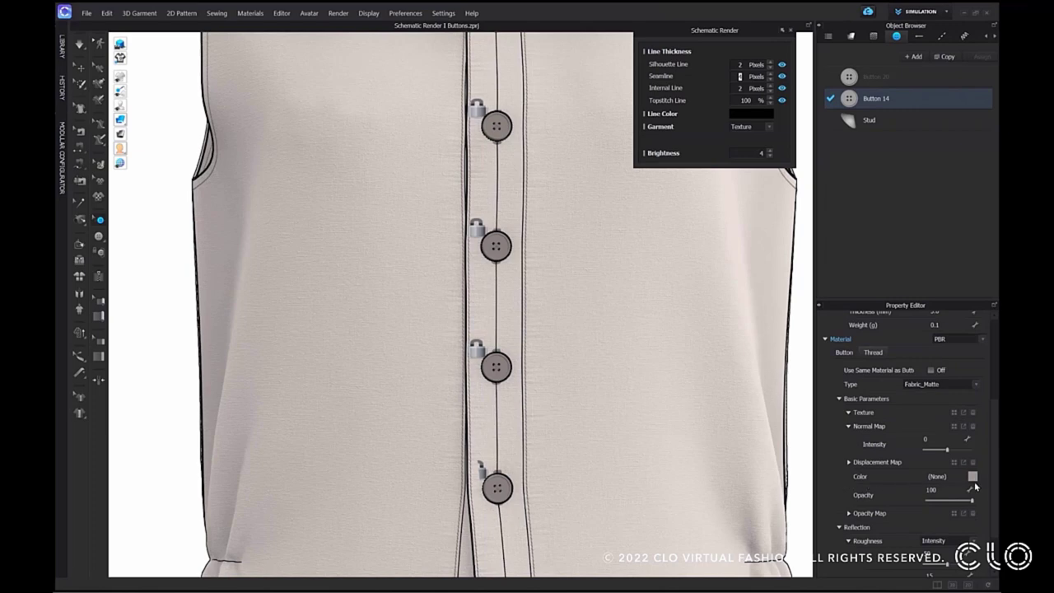
Set the thread color of Button 14 to black
click(972, 477)
drag(573, 139, 807, 145)
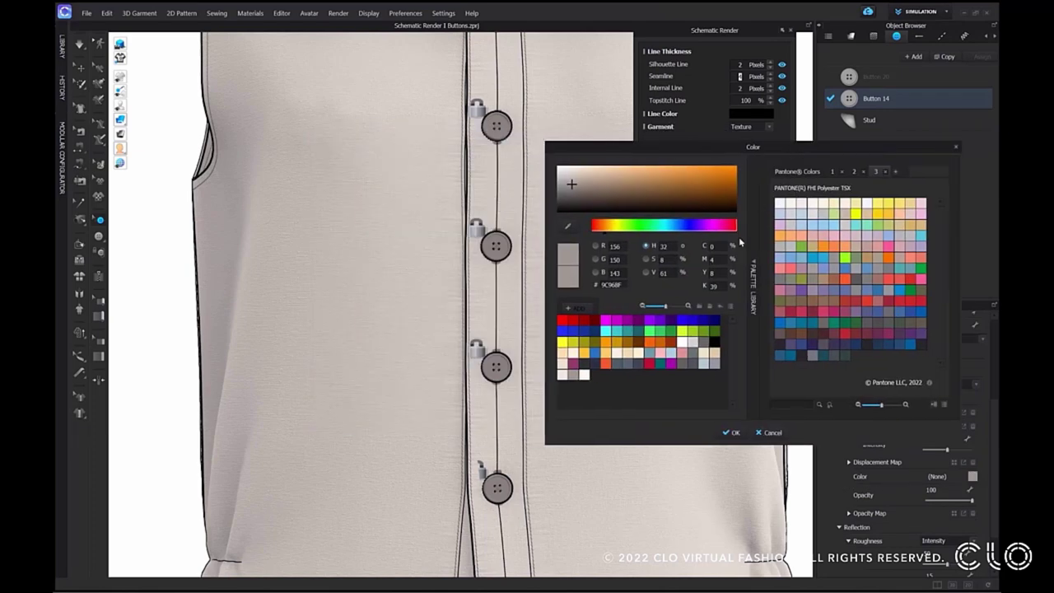
click(714, 341)
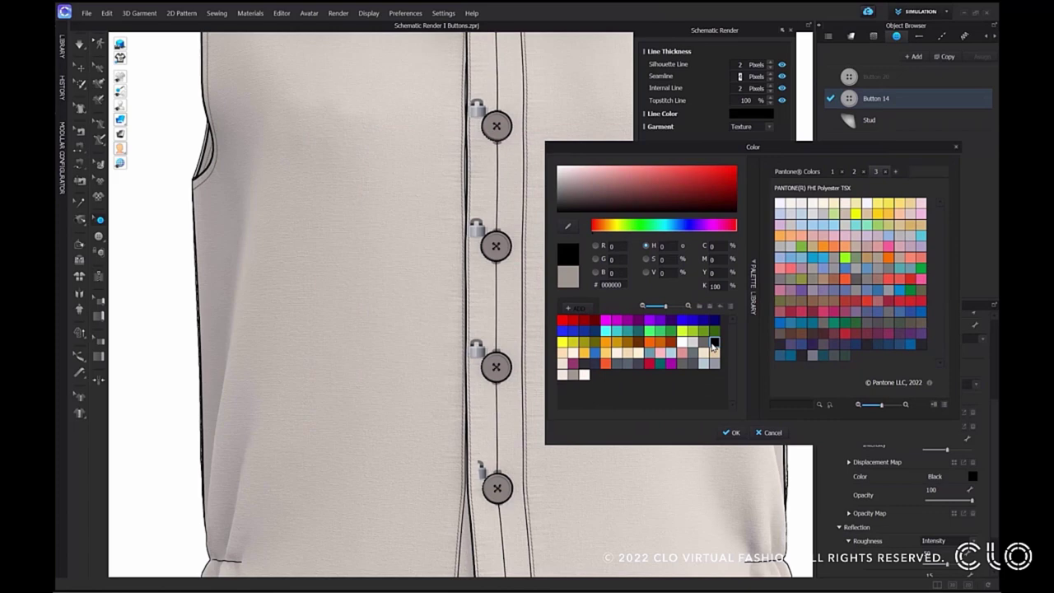
click(731, 433)
scroll(721, 383, down, 6)
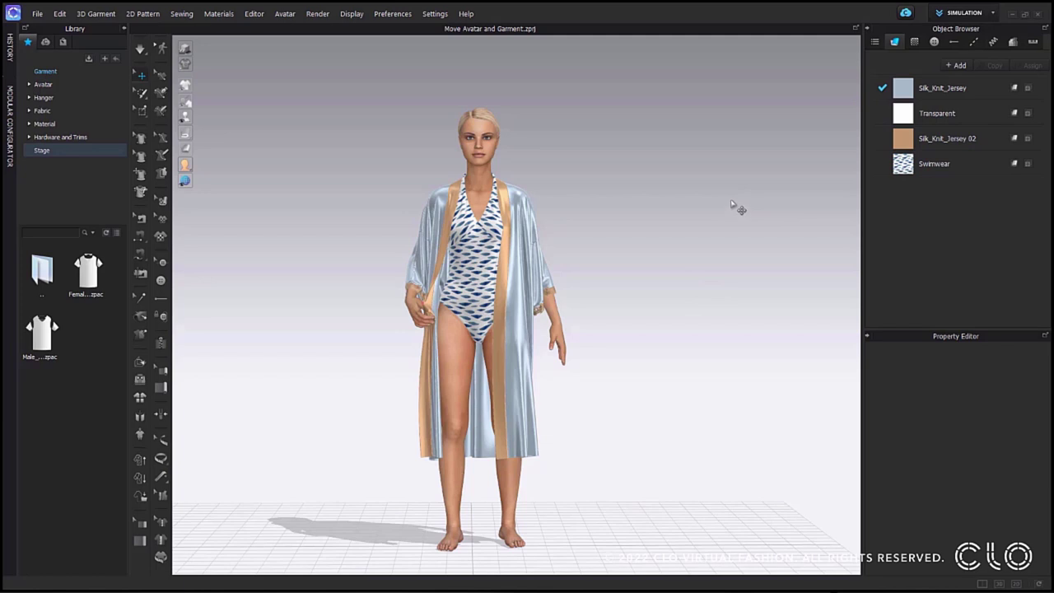
Select the robed avatar together with its garments, and move and rotate them as one in the 3D scene
click(489, 131)
right_click(479, 128)
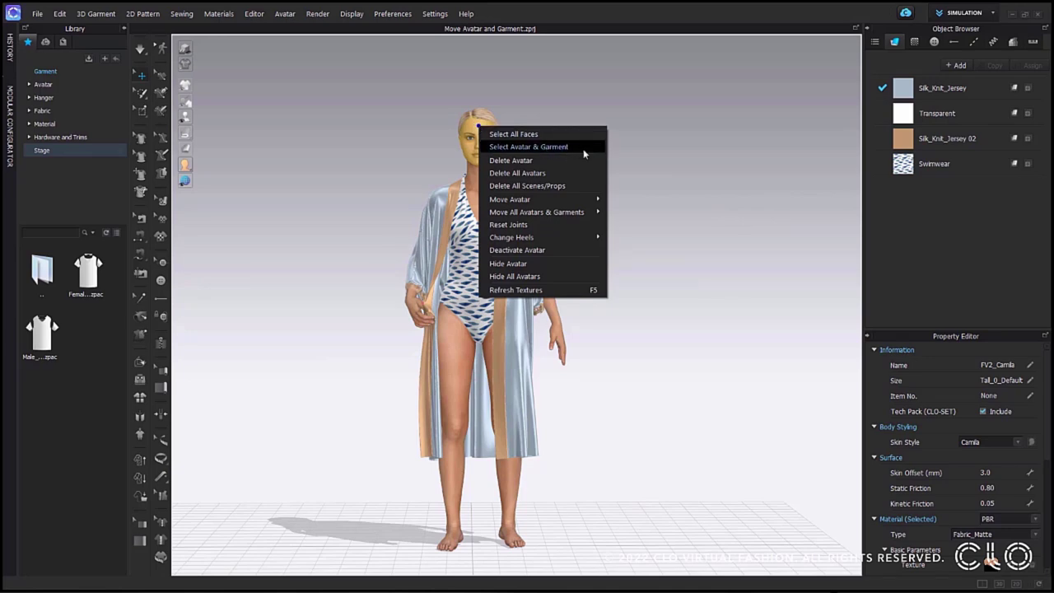
click(543, 147)
right_drag(583, 156, 584, 164)
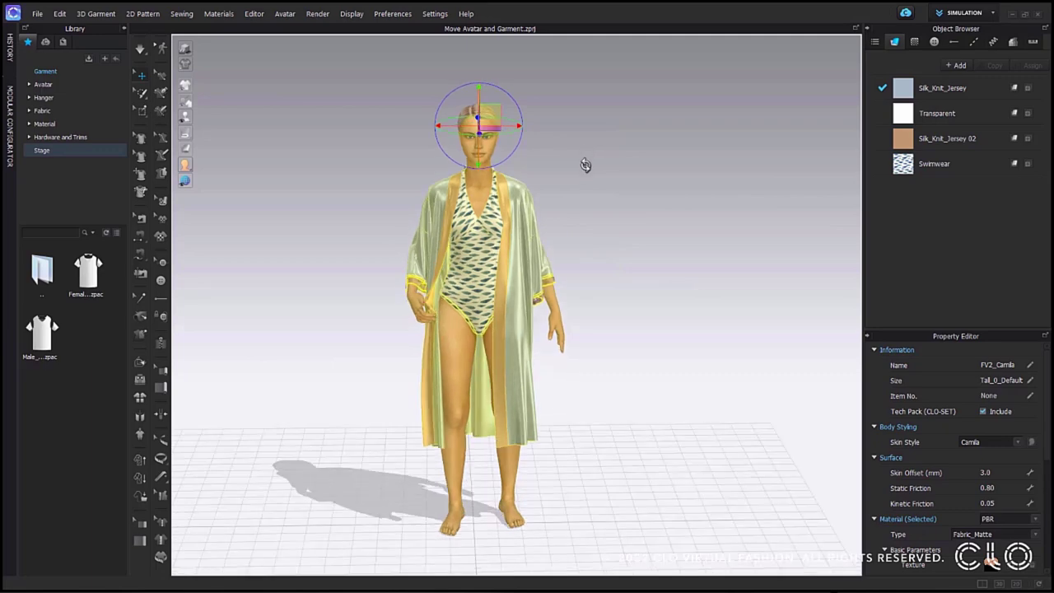
drag(514, 127, 437, 134)
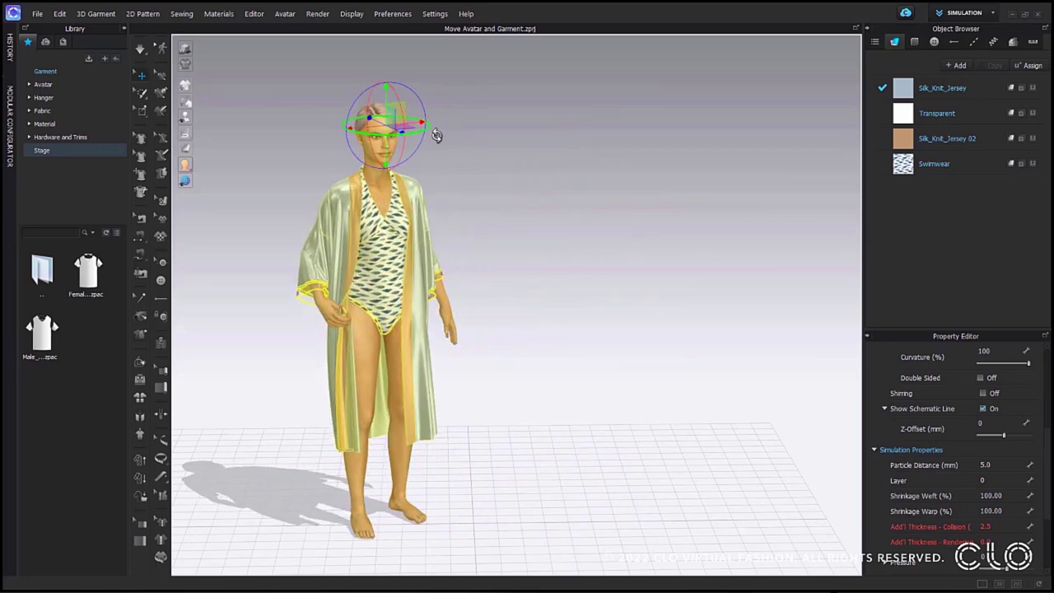
right_drag(538, 198, 543, 195)
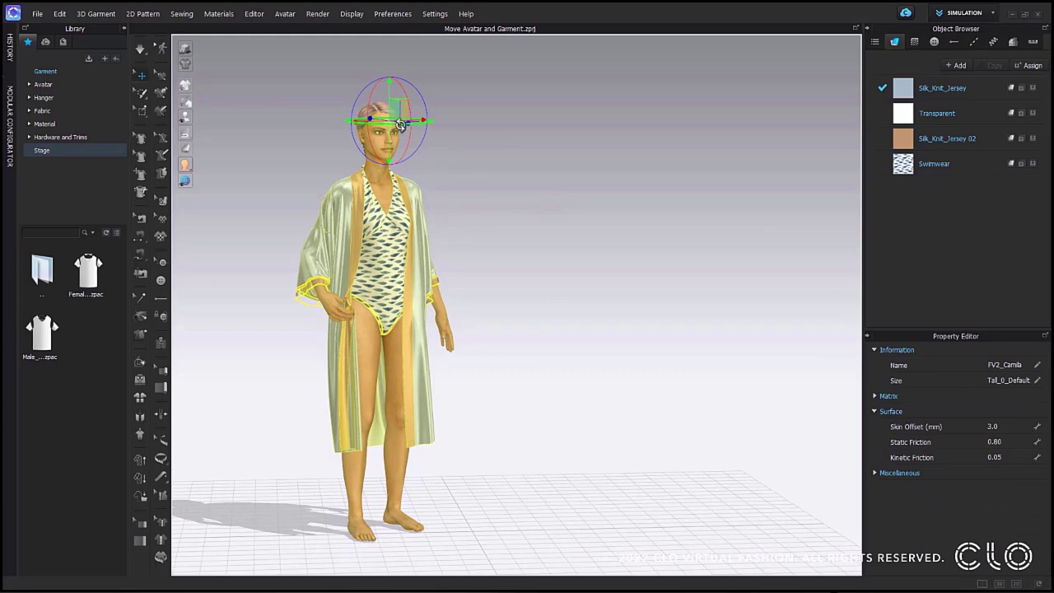
drag(401, 117, 350, 119)
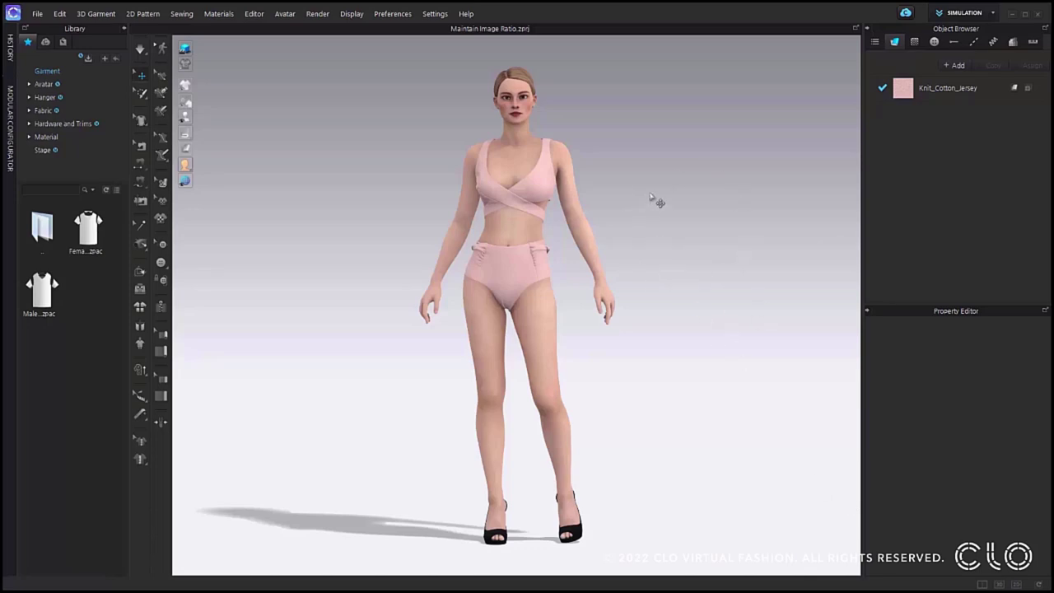
Fill the 3D background with the 3D Background picture from the Maintain Image Ratio folder
right_click(659, 238)
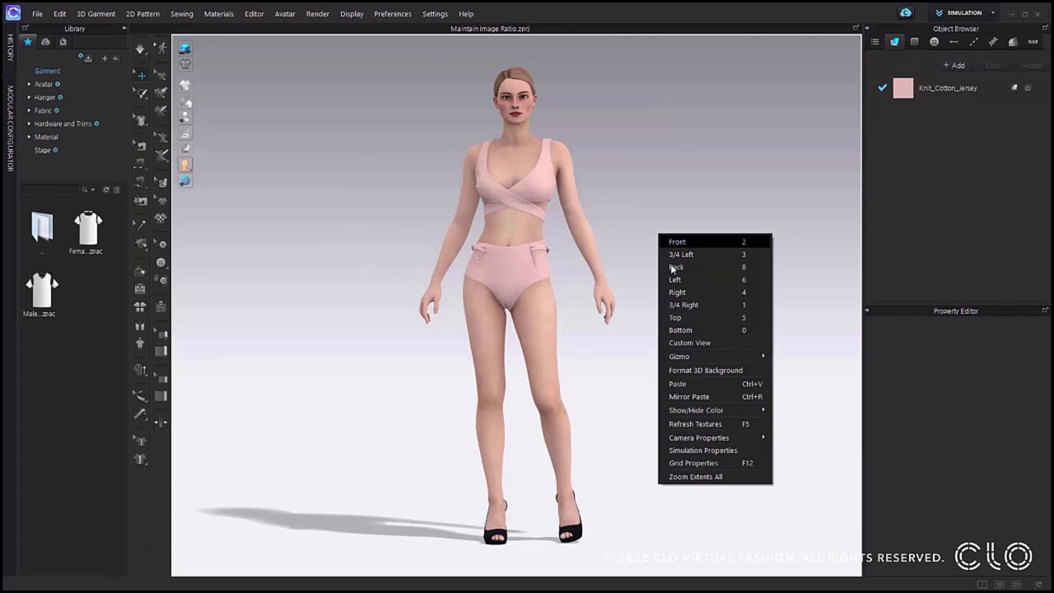
click(697, 375)
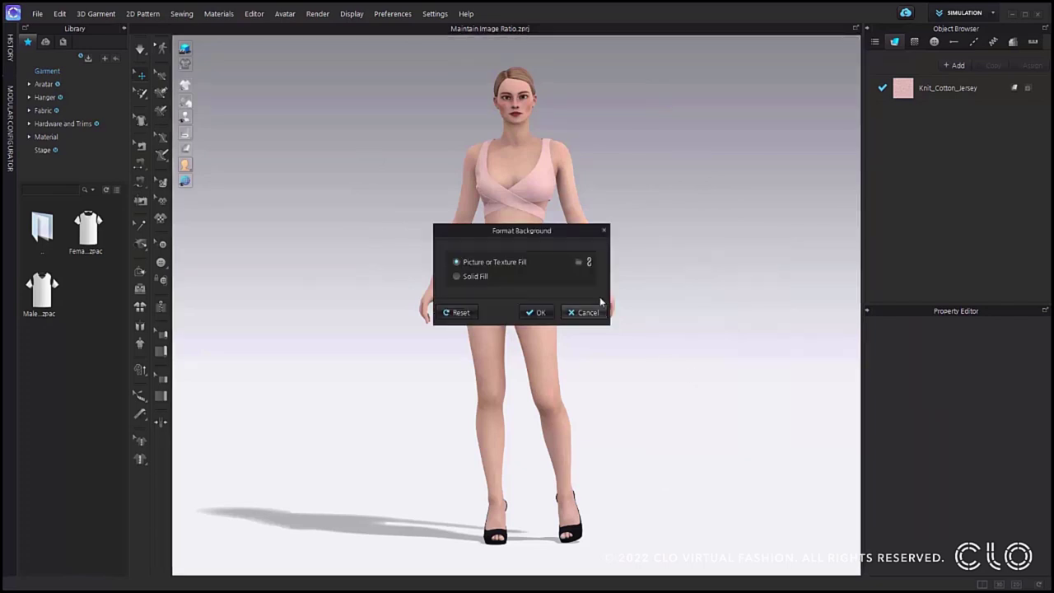
click(580, 262)
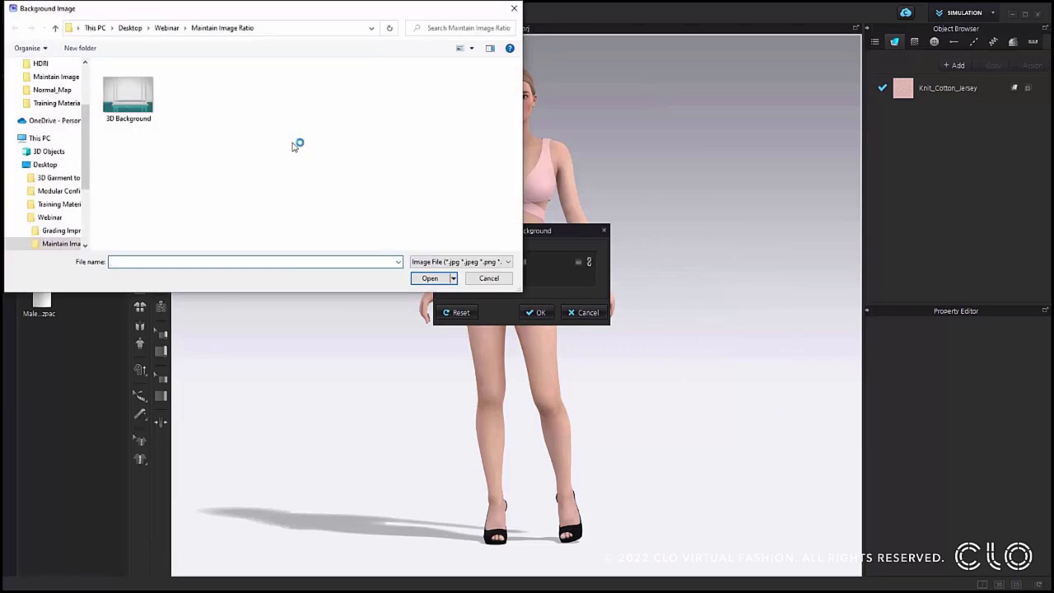
click(130, 104)
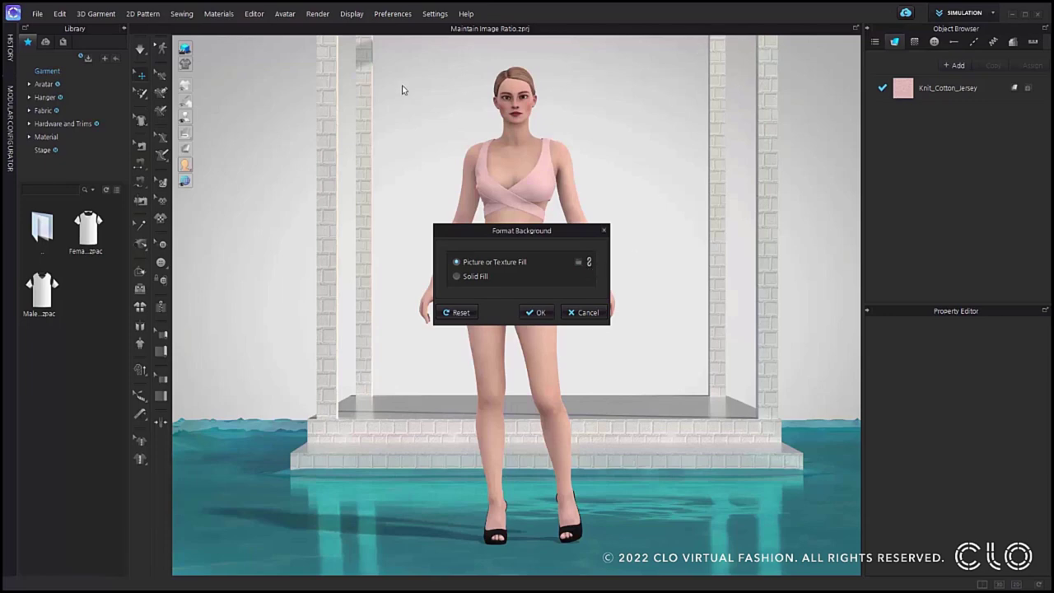
Lock the background picture to its original aspect ratio and apply the background format
click(589, 263)
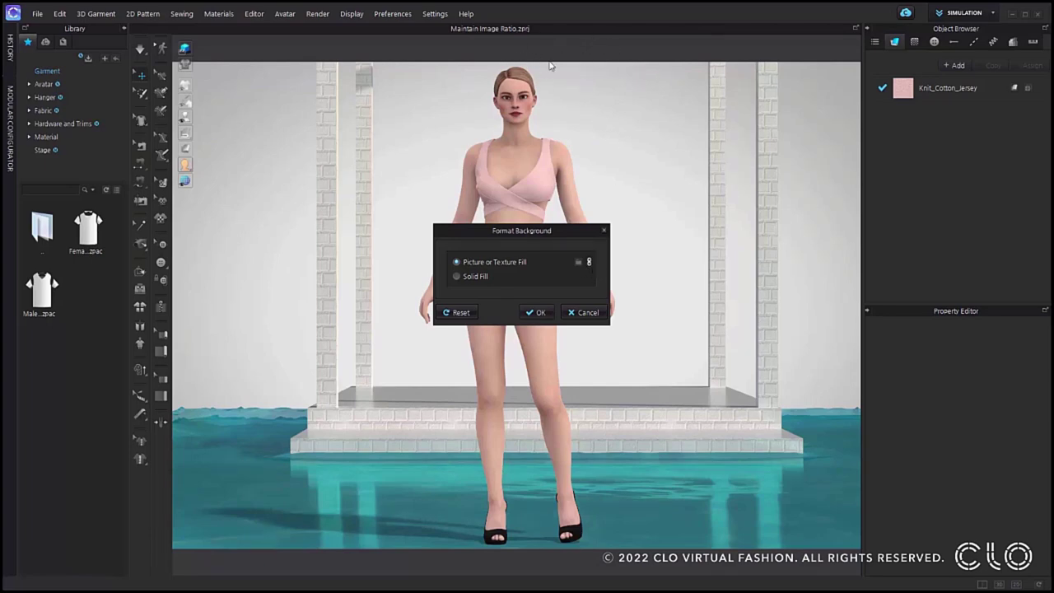
click(540, 314)
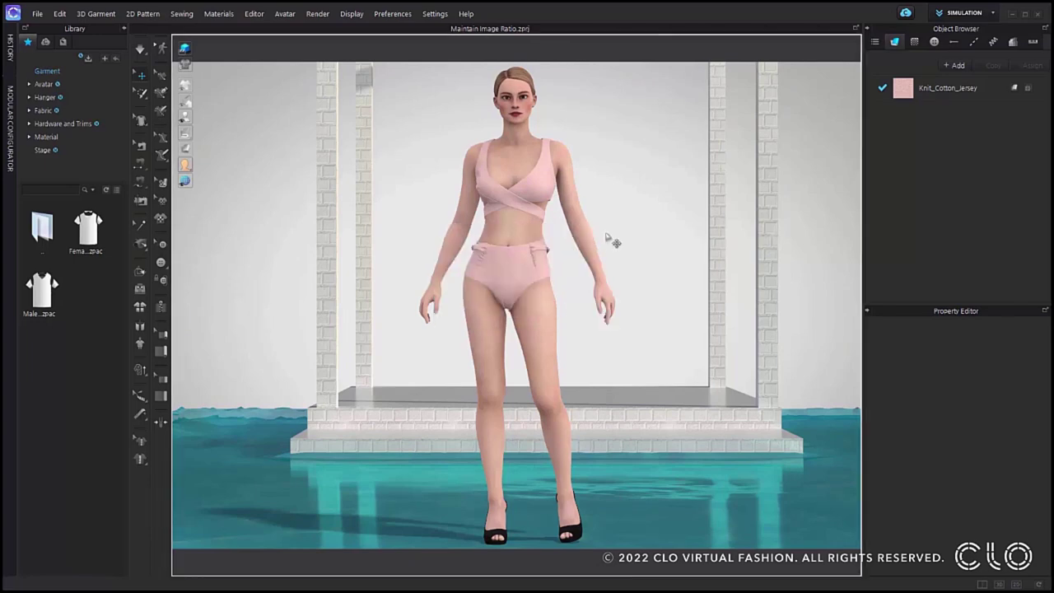
scroll(613, 242, down, 3)
middle_drag(611, 269, 659, 248)
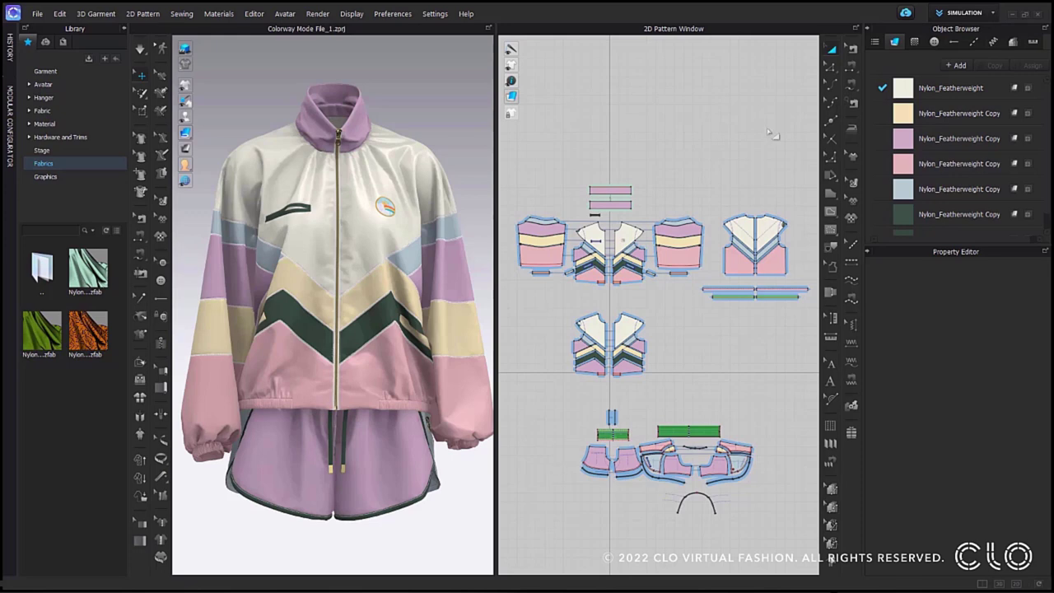
Open the Colorway Editor for the track jacket and shorts without leaving Simulation mode
click(991, 16)
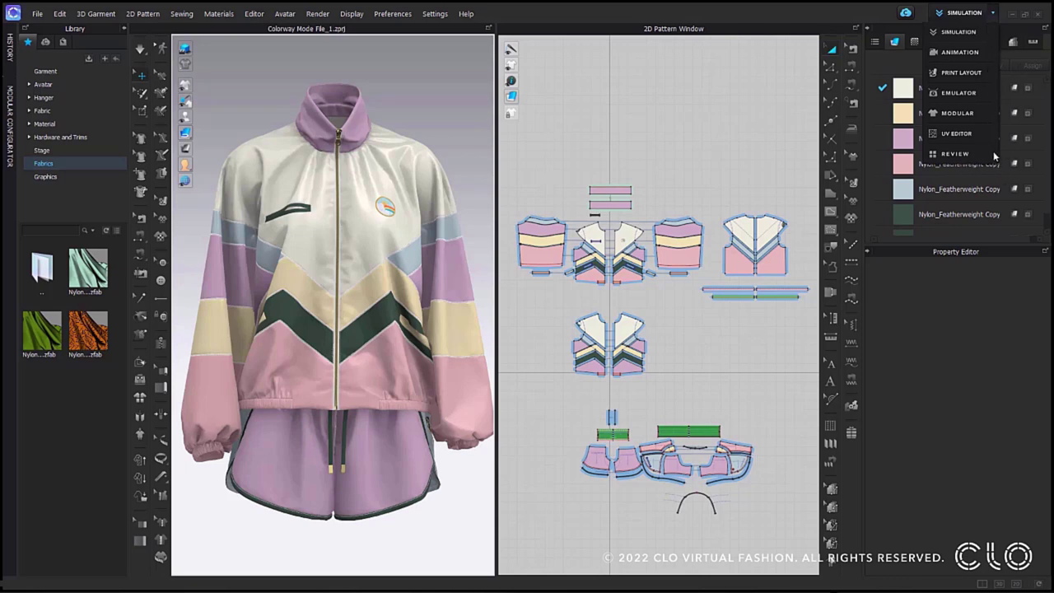
click(847, 86)
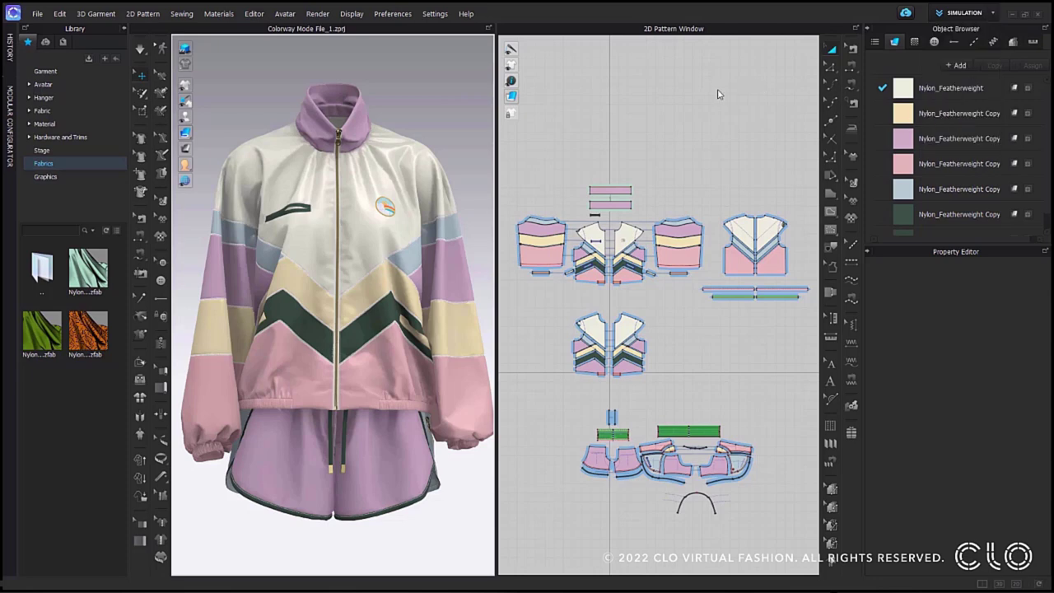
click(254, 16)
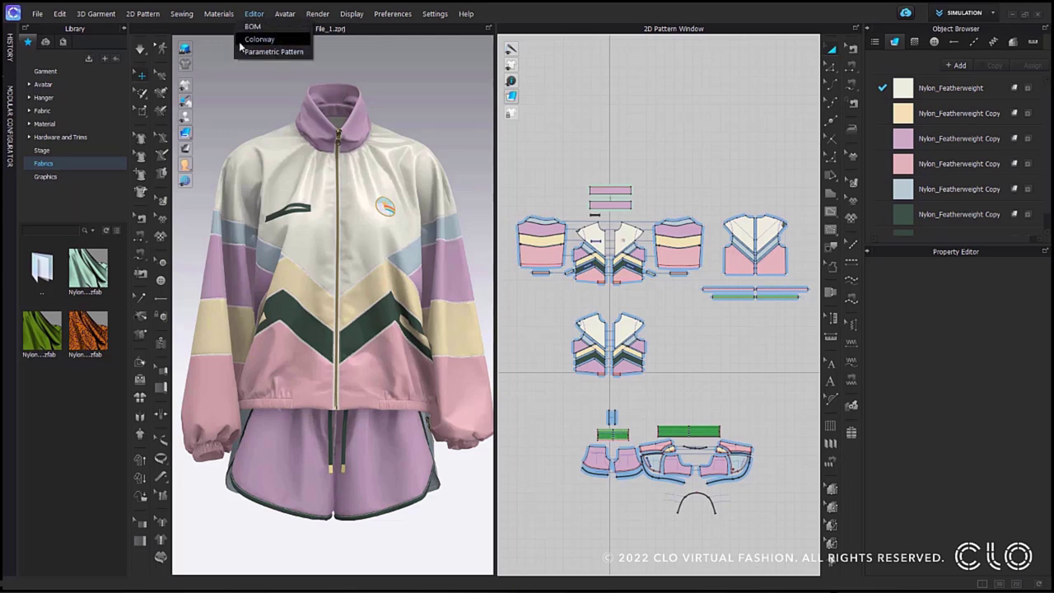
click(247, 40)
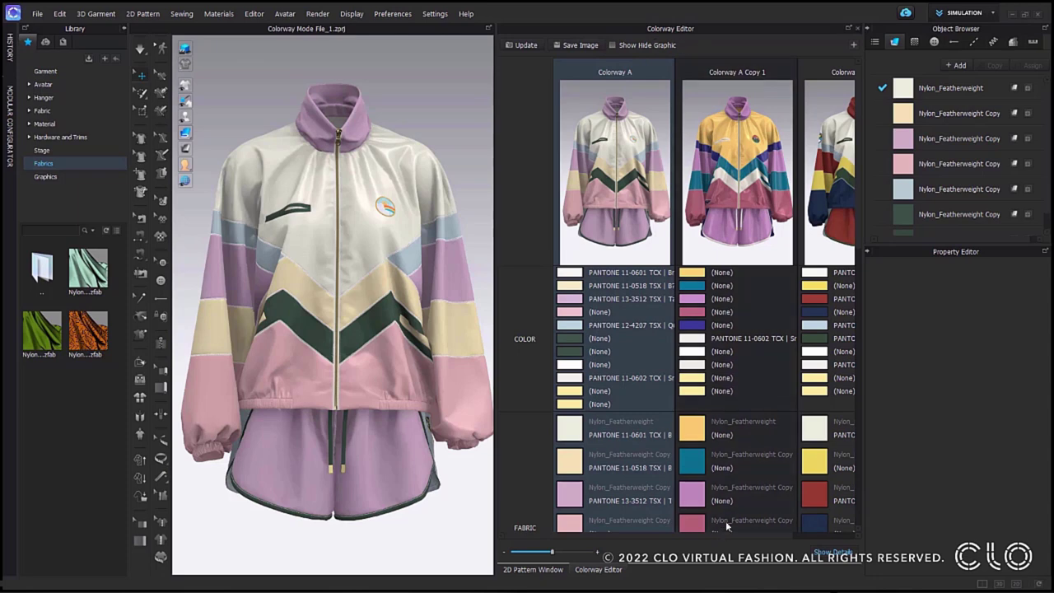
Switch back and forth between the 2D Pattern Window and the Colorway Editor, ending on the Colorway Editor
click(533, 569)
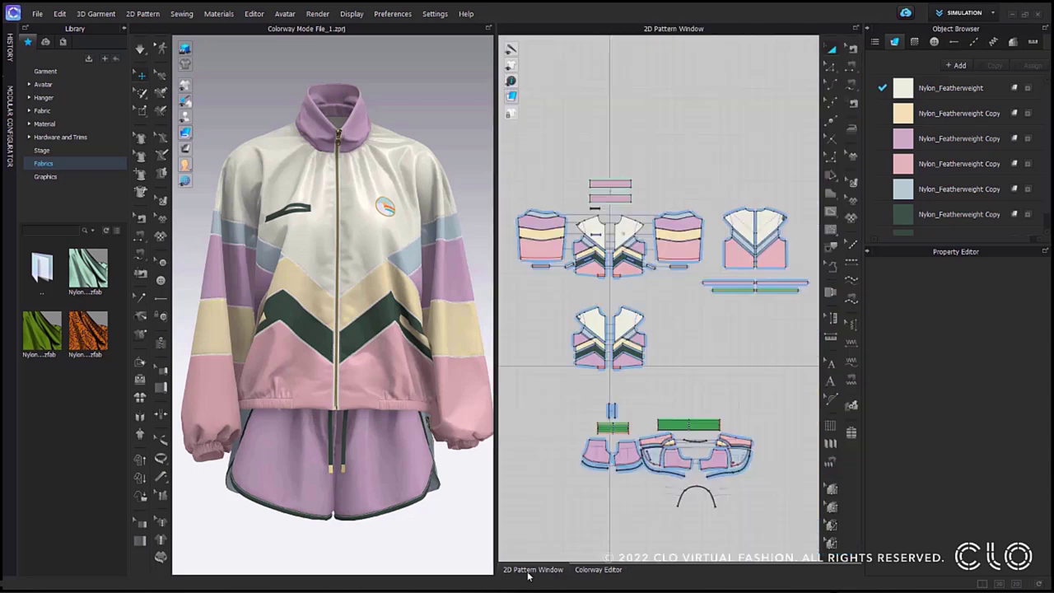
click(601, 569)
click(548, 570)
click(599, 569)
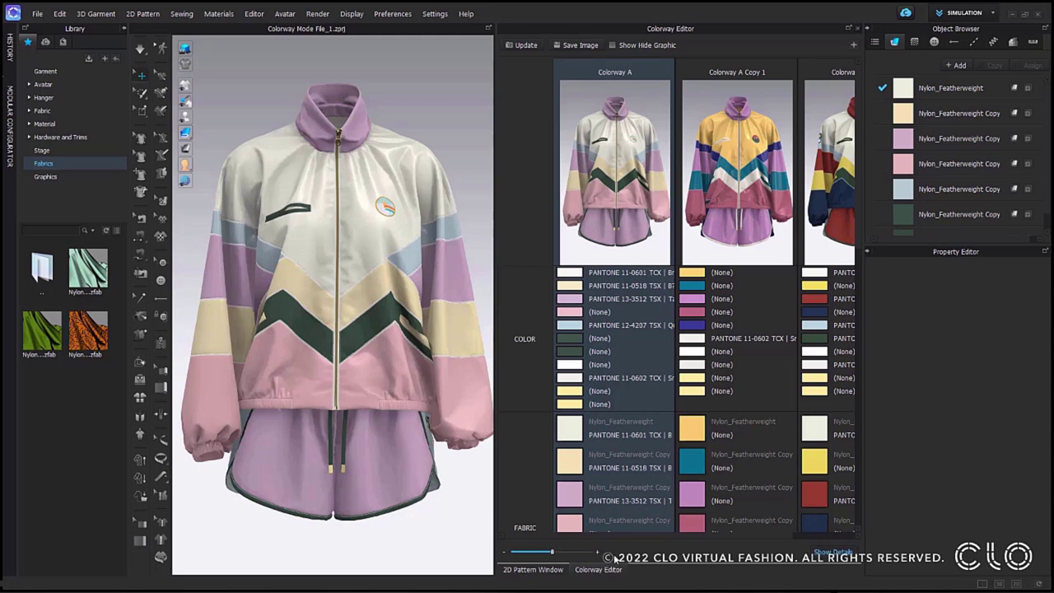
Show the material properties of Colorway A's cream, lilac, pink and light blue Nylon_Featherweight fabrics
scroll(571, 435, down, 1)
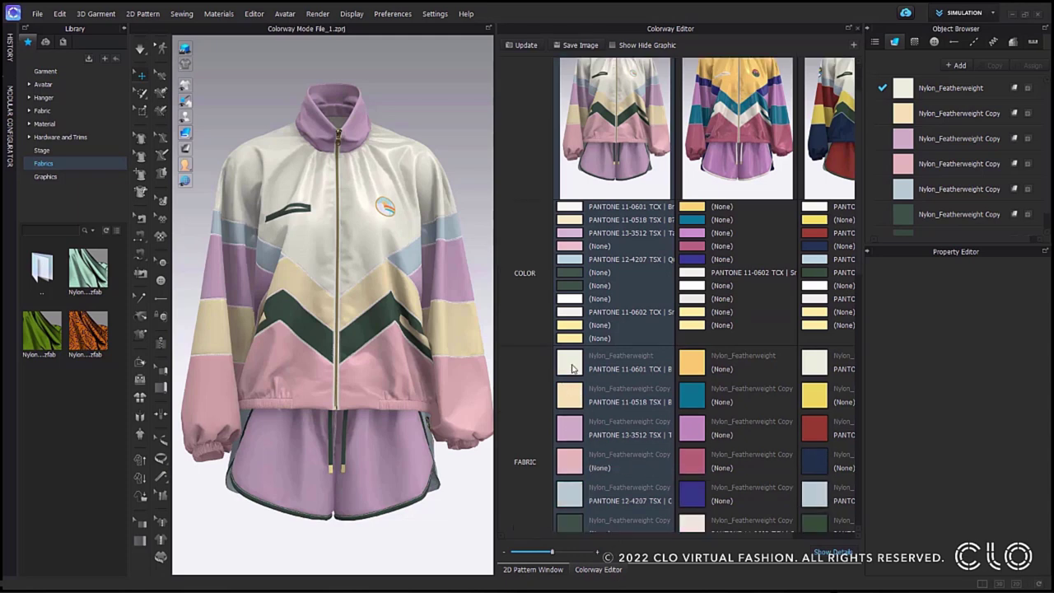
click(571, 396)
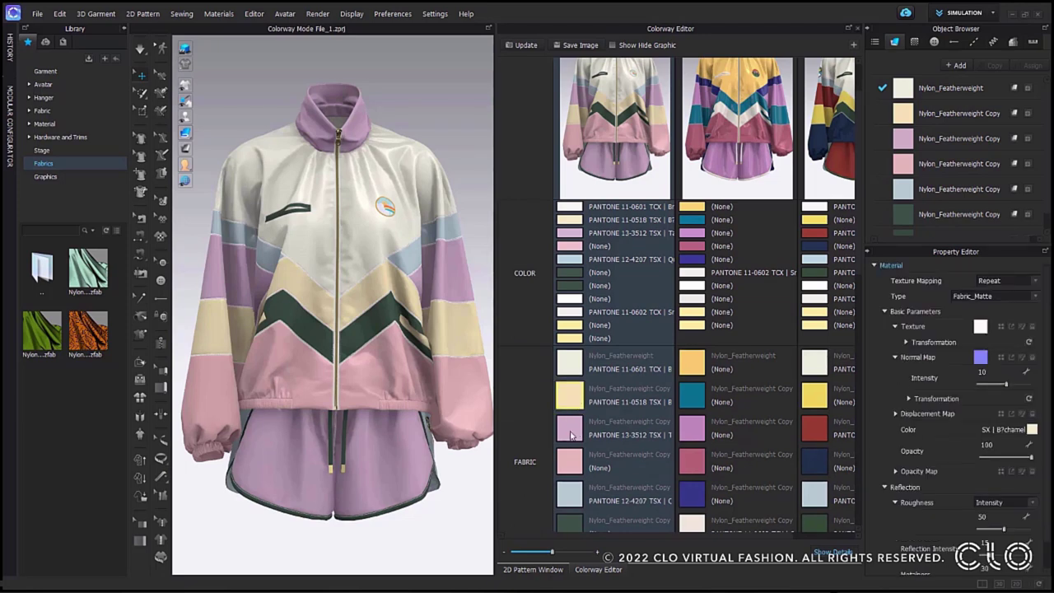
click(571, 435)
click(573, 466)
click(573, 497)
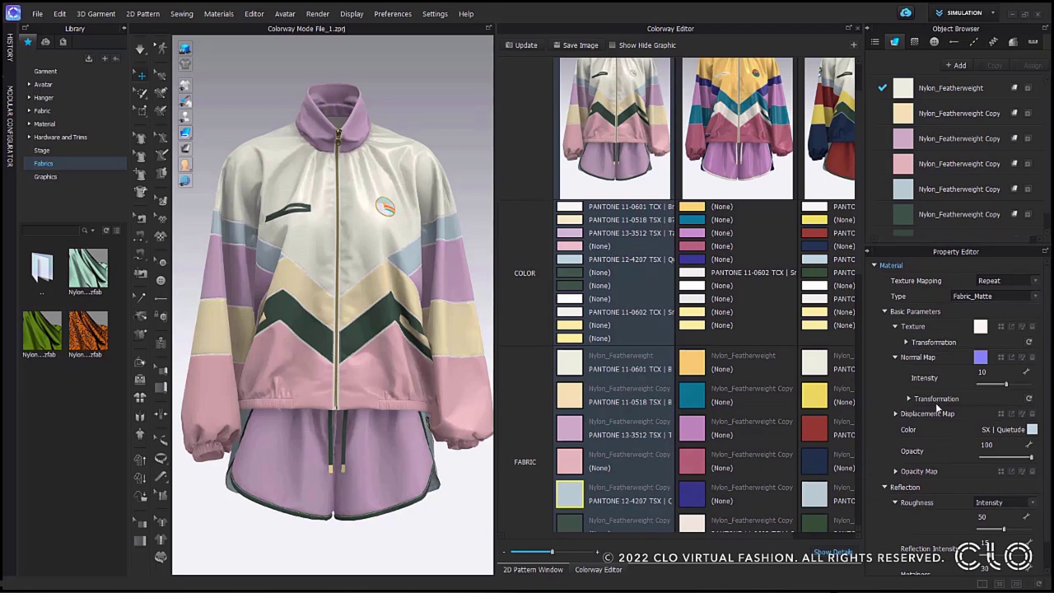
Preview Colorway A Copy 1 and its fabrics on the garment, and return to Colorway A's pink fabric
click(690, 466)
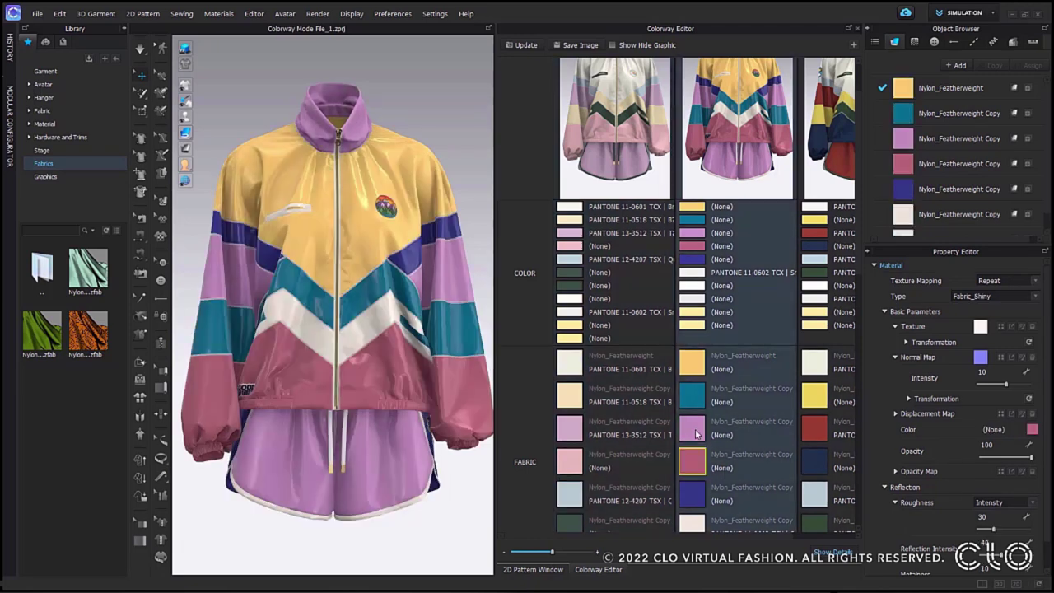
click(691, 395)
click(572, 458)
click(571, 459)
Show the properties of Colorway A's cream fabric, light blue fabric and retro patch graphic
click(970, 113)
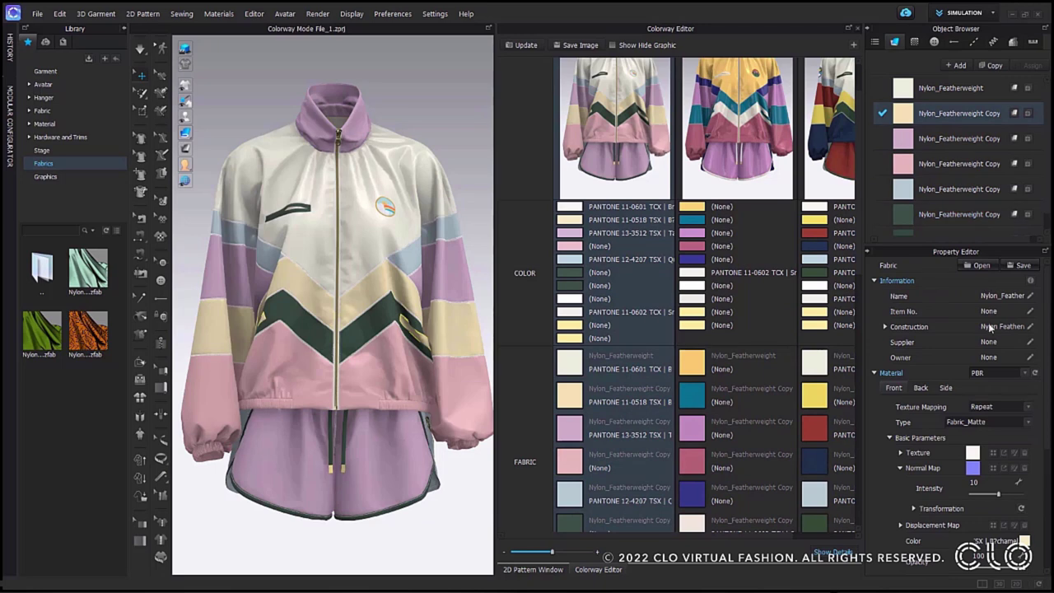
click(568, 493)
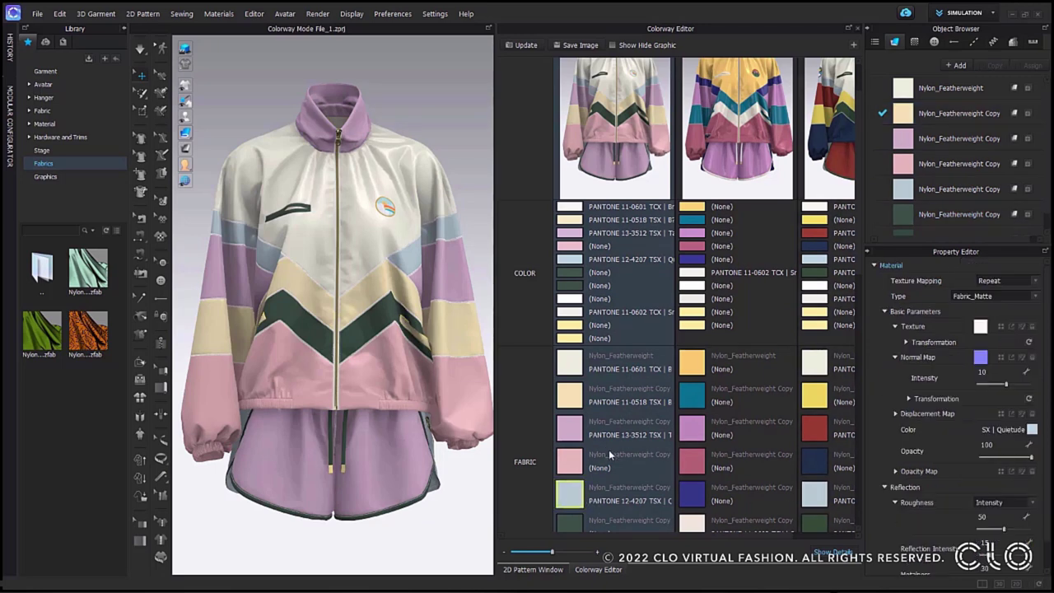
scroll(588, 436, down, 5)
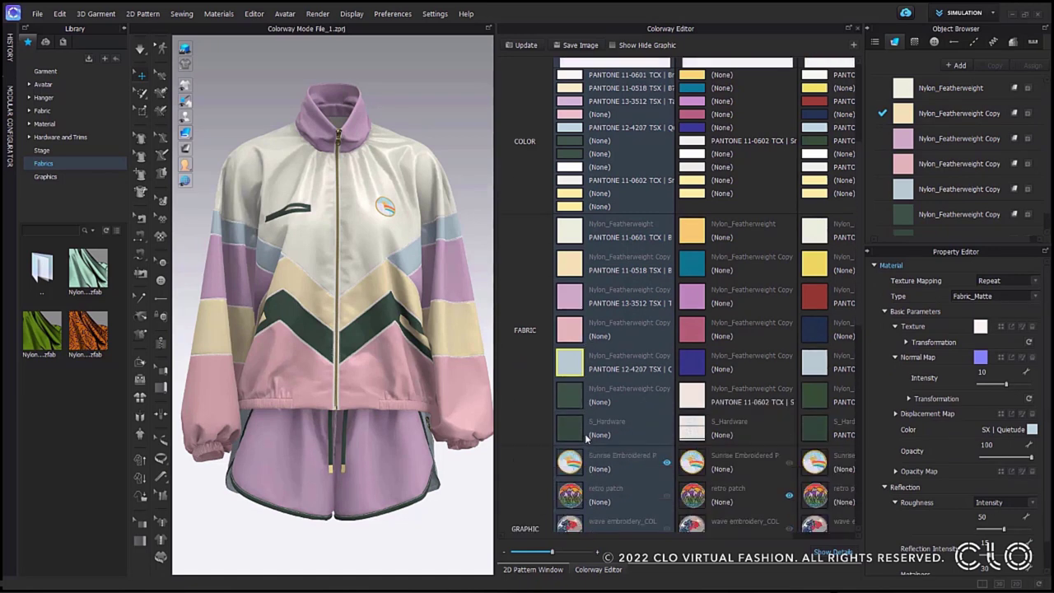
click(580, 401)
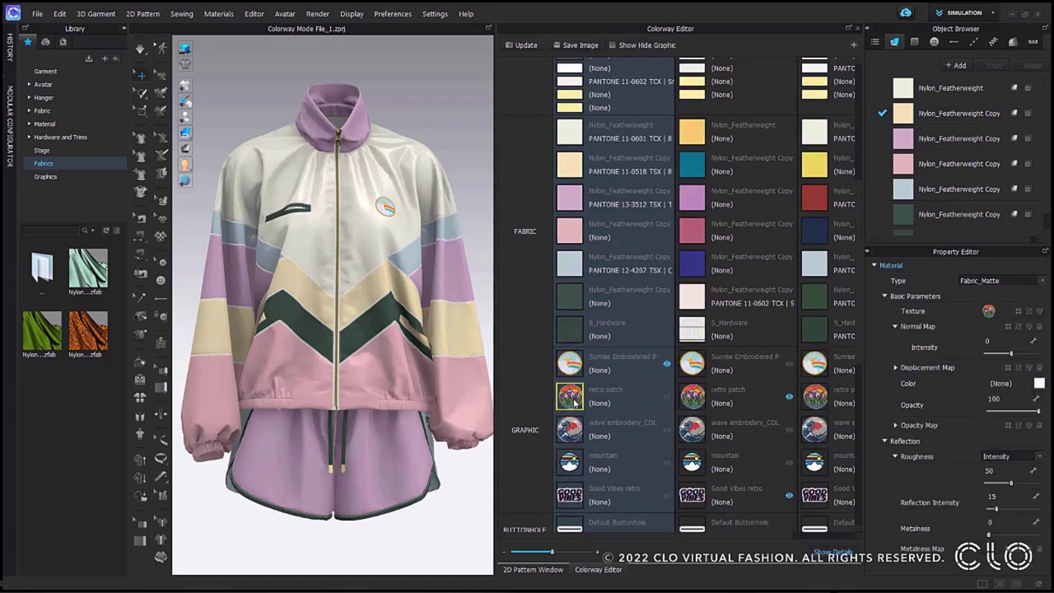
Try to delete the retro patch graphic from Colorway A
click(576, 436)
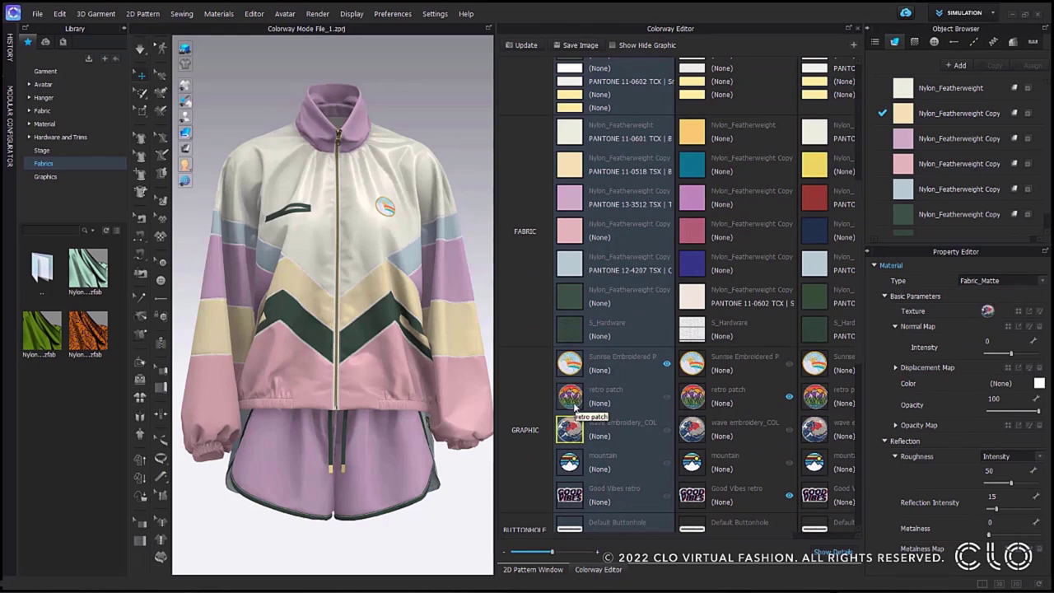
click(570, 397)
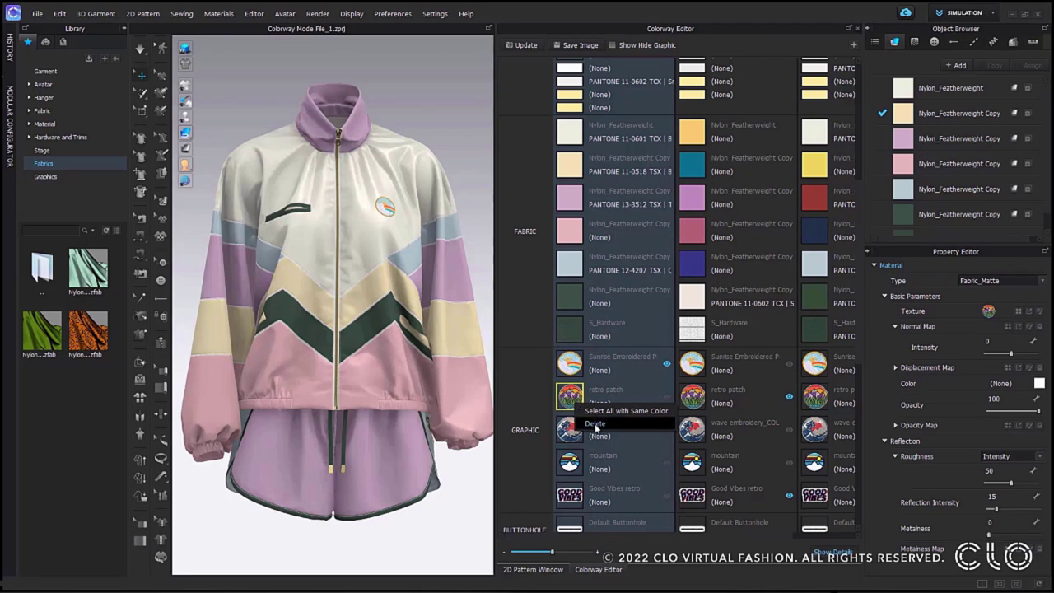
key(Delete)
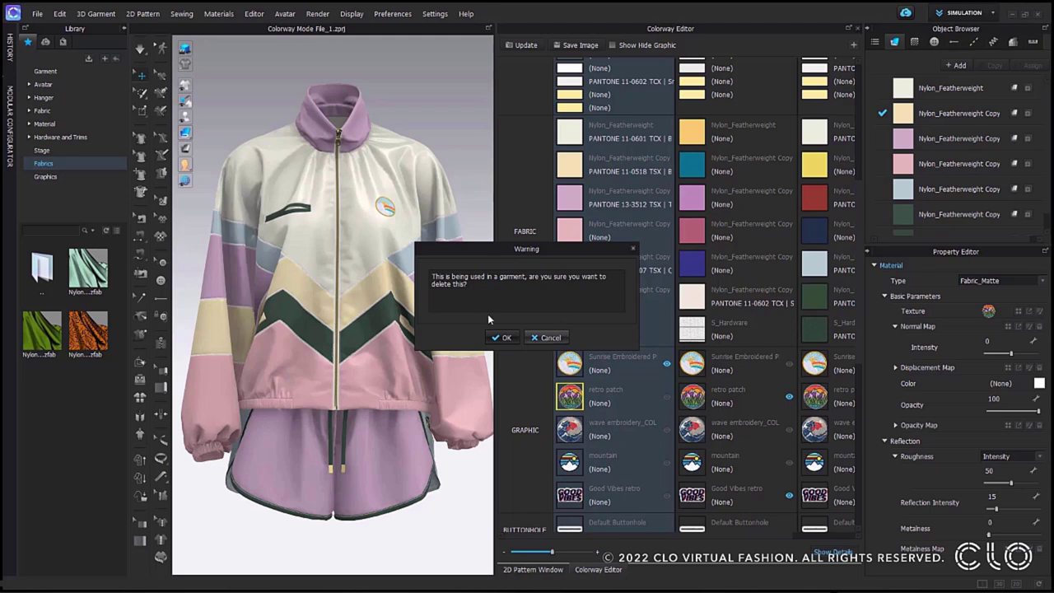
click(549, 337)
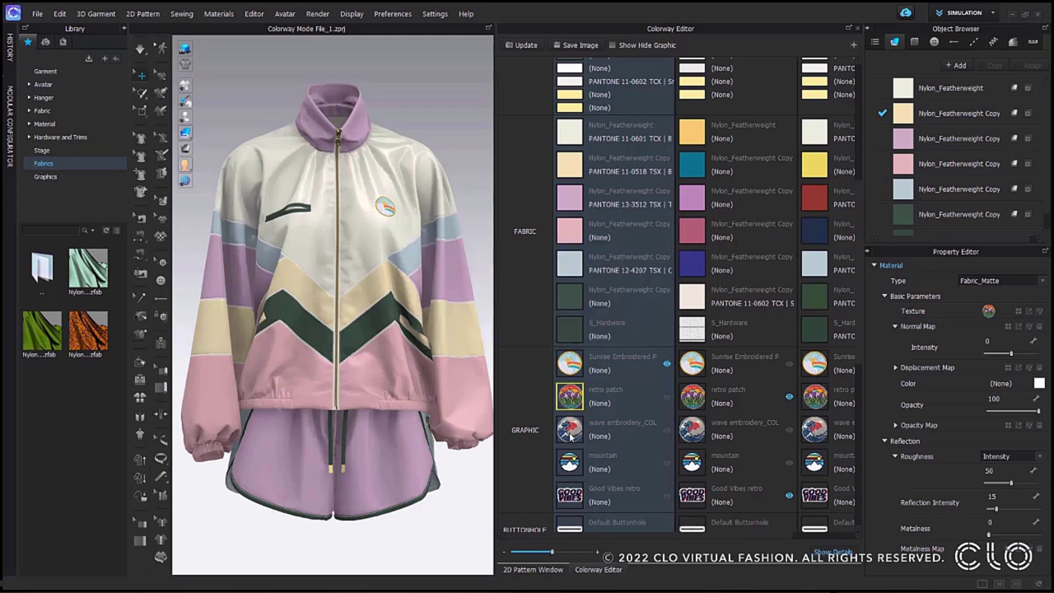
Apply the orange patterned nylon from the library to Colorway A Copy 2's third fabric and preview that colorway on the garment
scroll(566, 332, up, 5)
drag(88, 333, 819, 390)
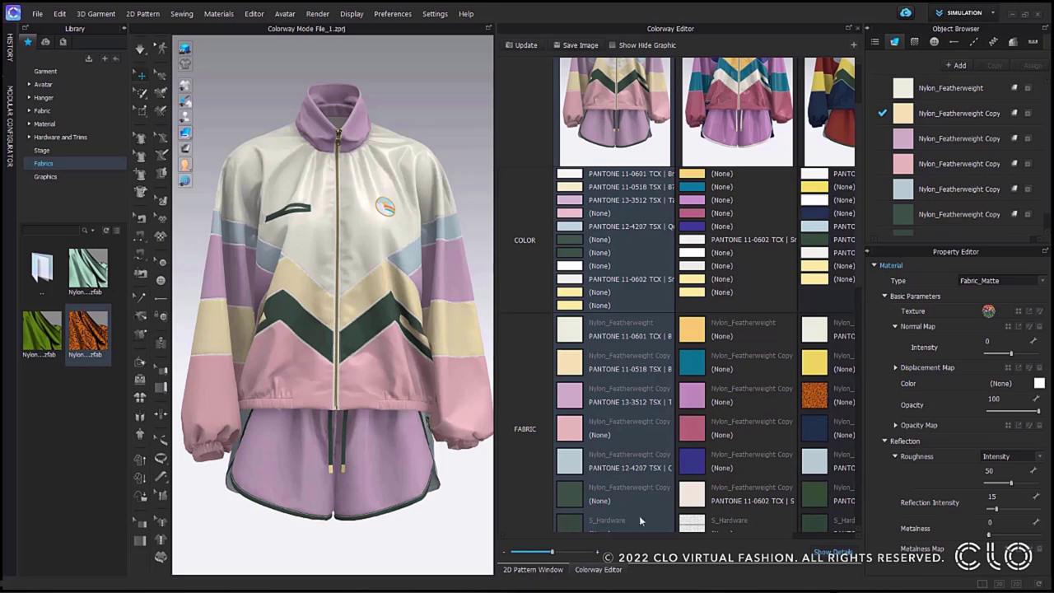
drag(631, 538, 741, 535)
click(794, 131)
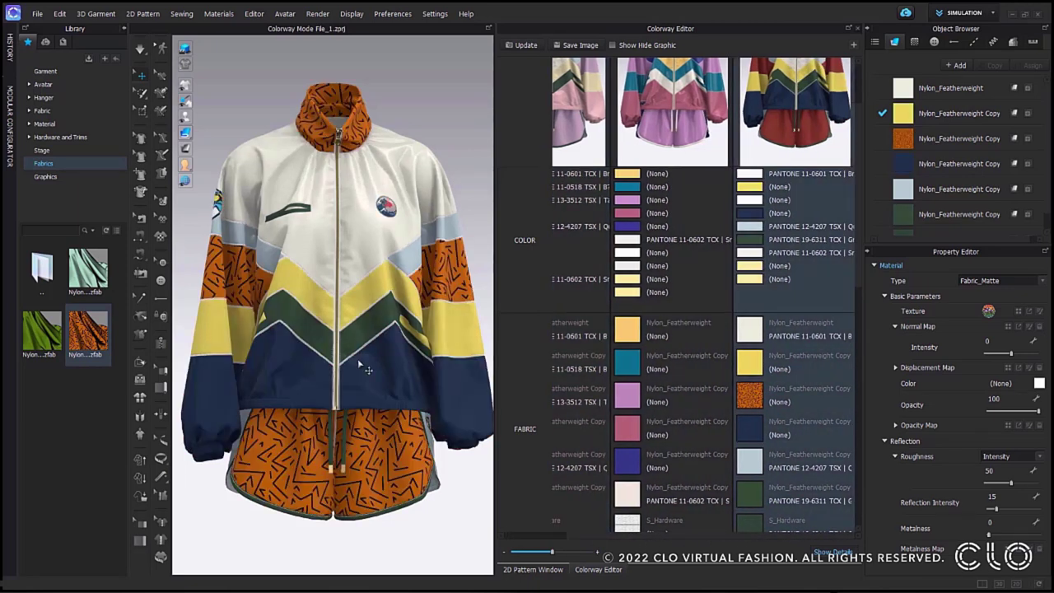
Apply the library's green, orange patterned and mint nylons to Colorway A Copy 2's first, second and third fabrics respectively
drag(42, 334, 713, 420)
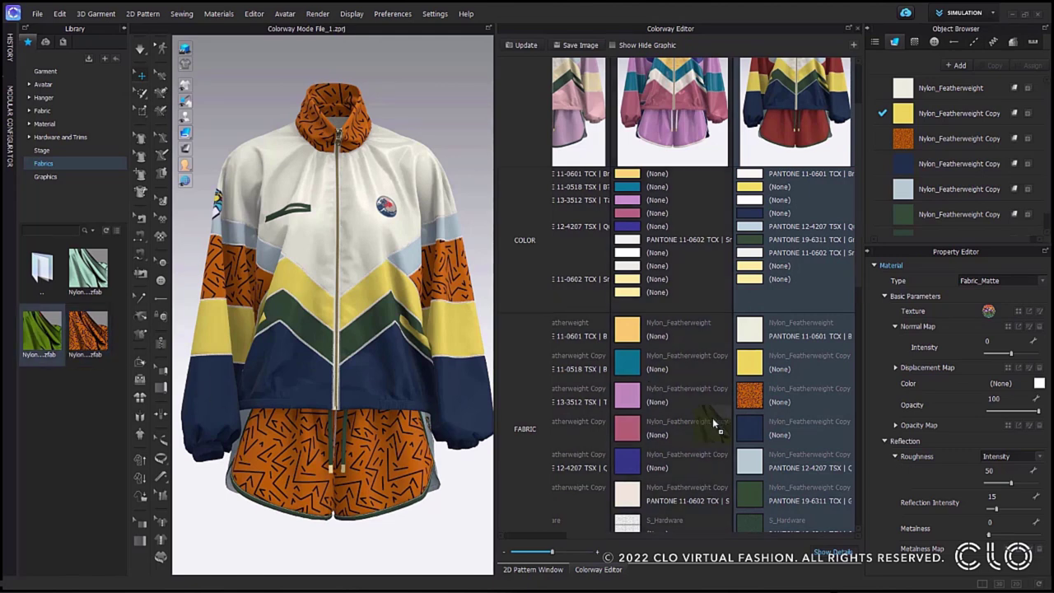
drag(751, 327, 751, 329)
drag(85, 268, 751, 399)
drag(88, 333, 751, 362)
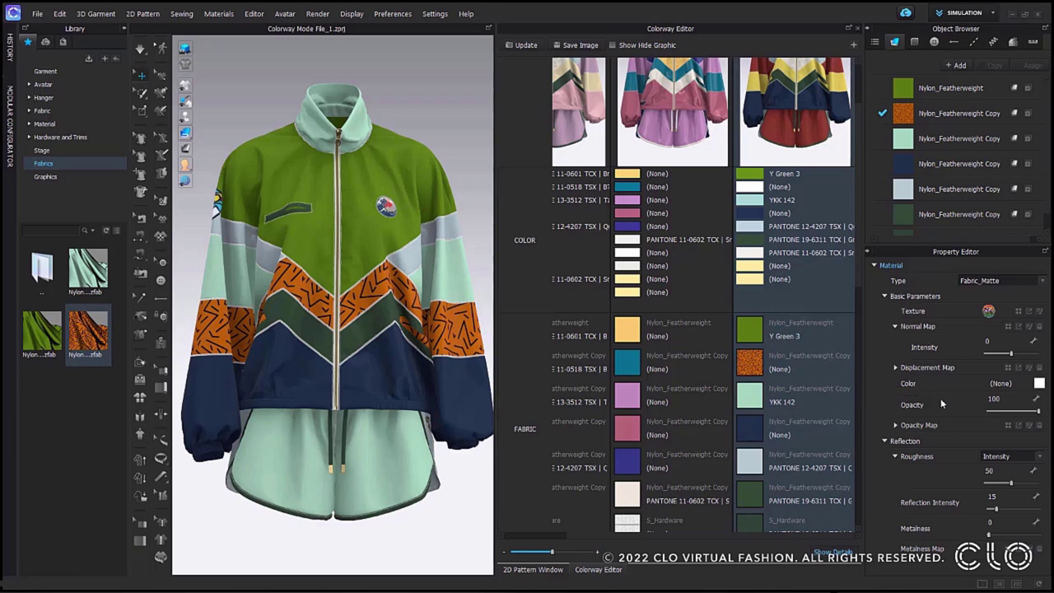
Review the material properties of Colorway A Copy 2's green, orange patterned and mint fabrics
click(751, 331)
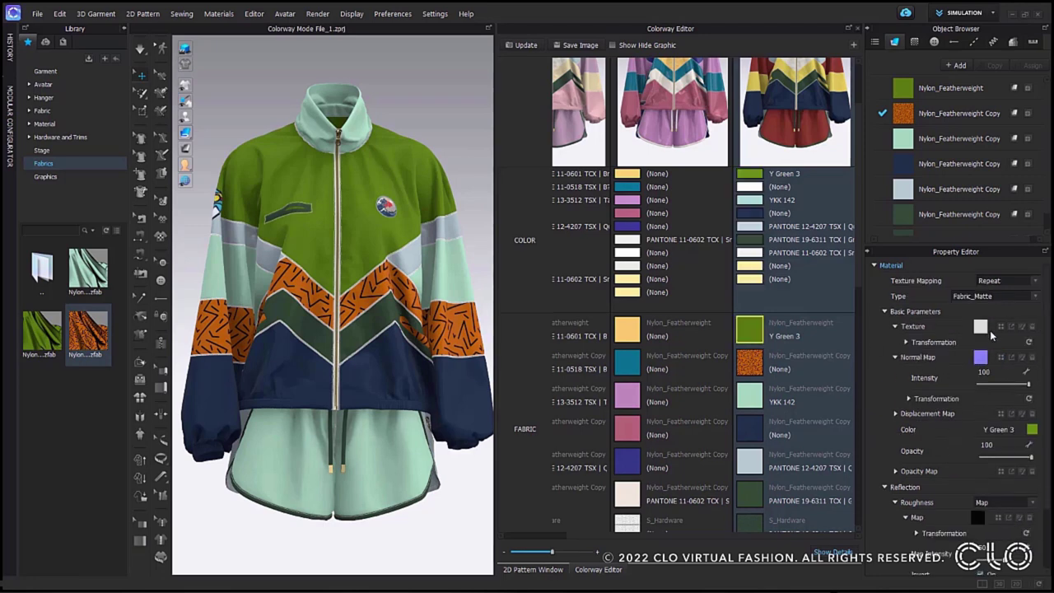
scroll(972, 447, down, 3)
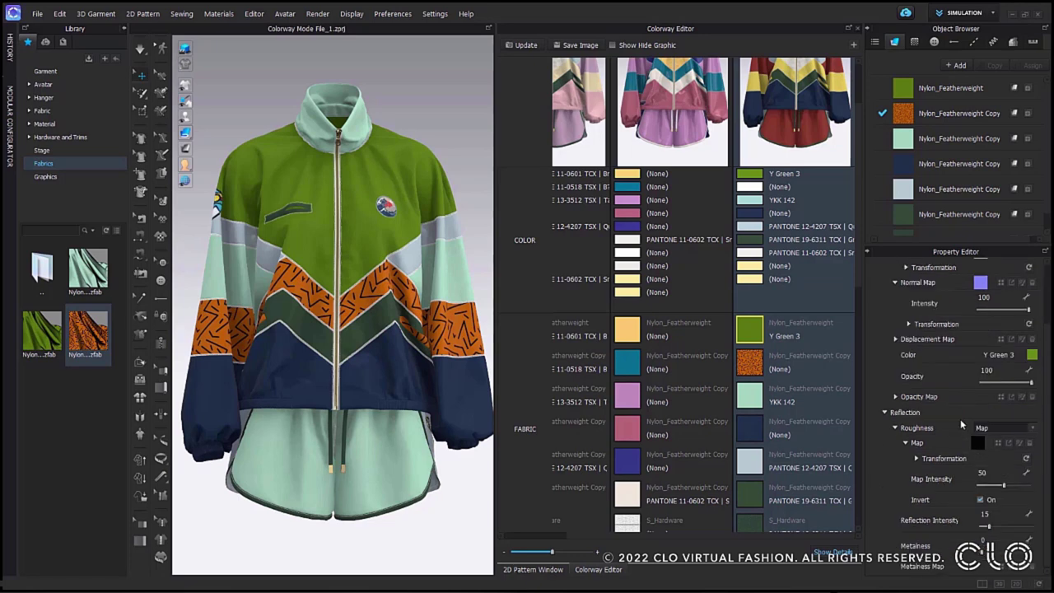
click(752, 363)
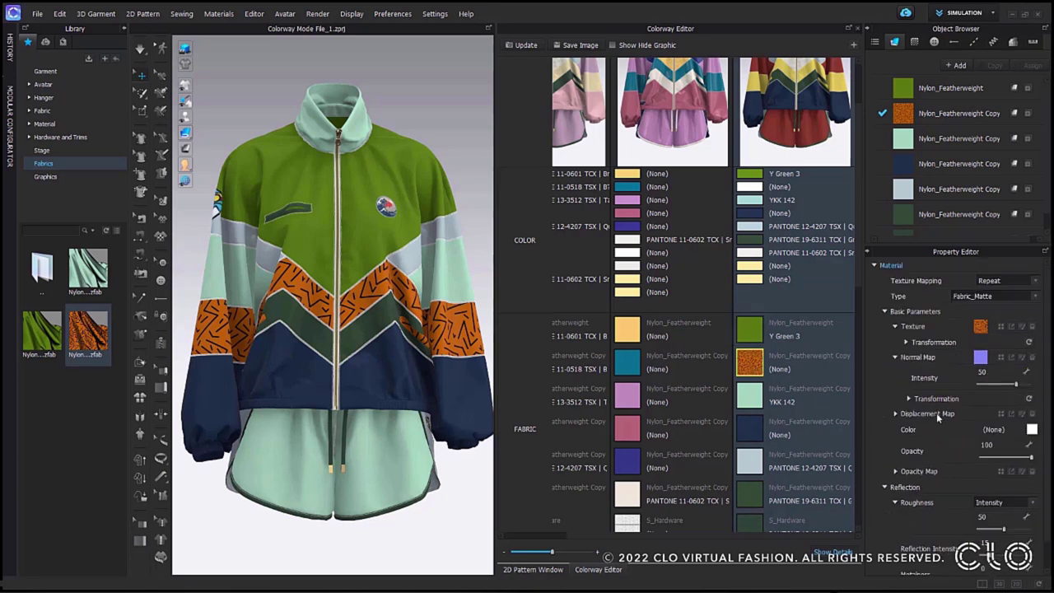
click(750, 330)
click(757, 400)
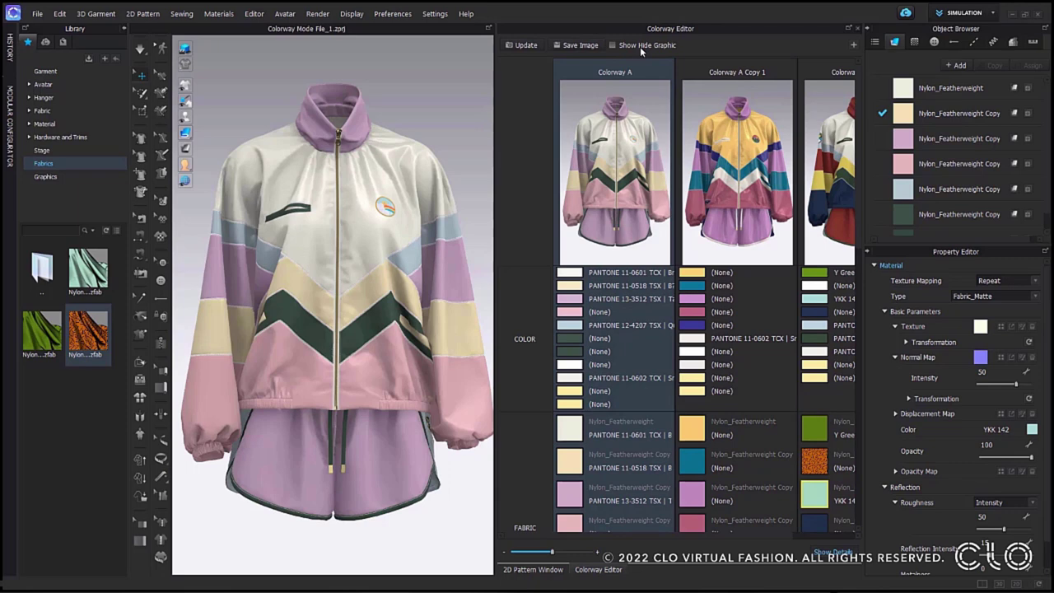
Turn on Show Hide Graphic so each colorway lists only its visible graphics, and review the remaining colorways' graphics
scroll(625, 315, down, 5)
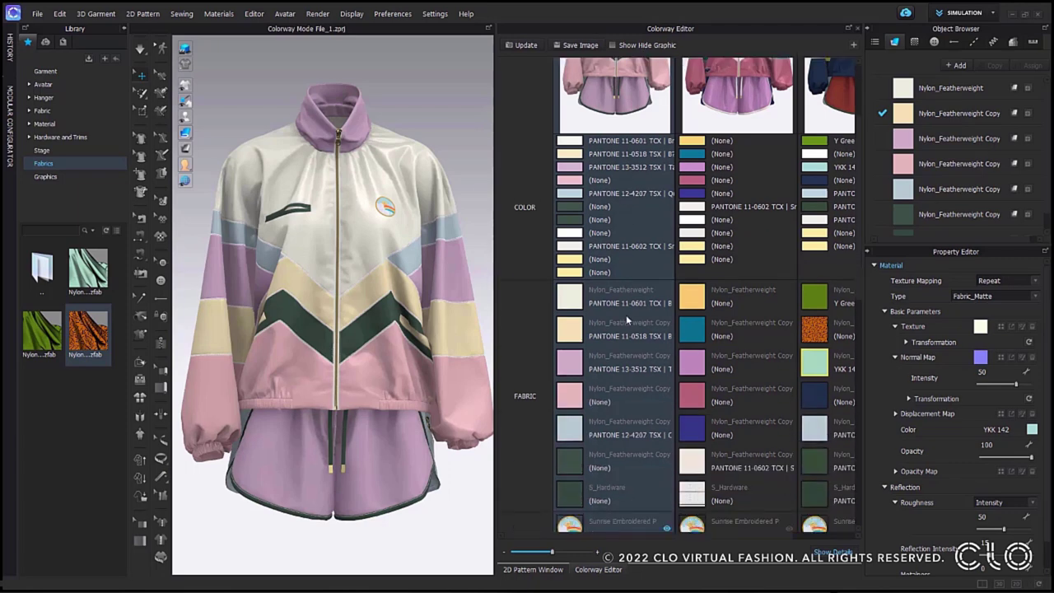
scroll(628, 312, down, 3)
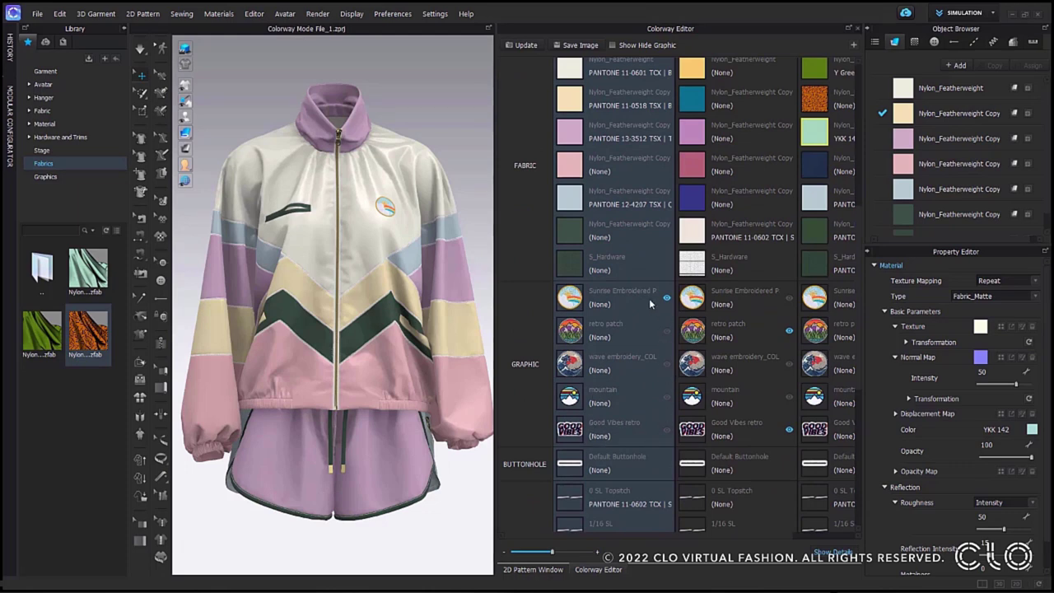
click(612, 45)
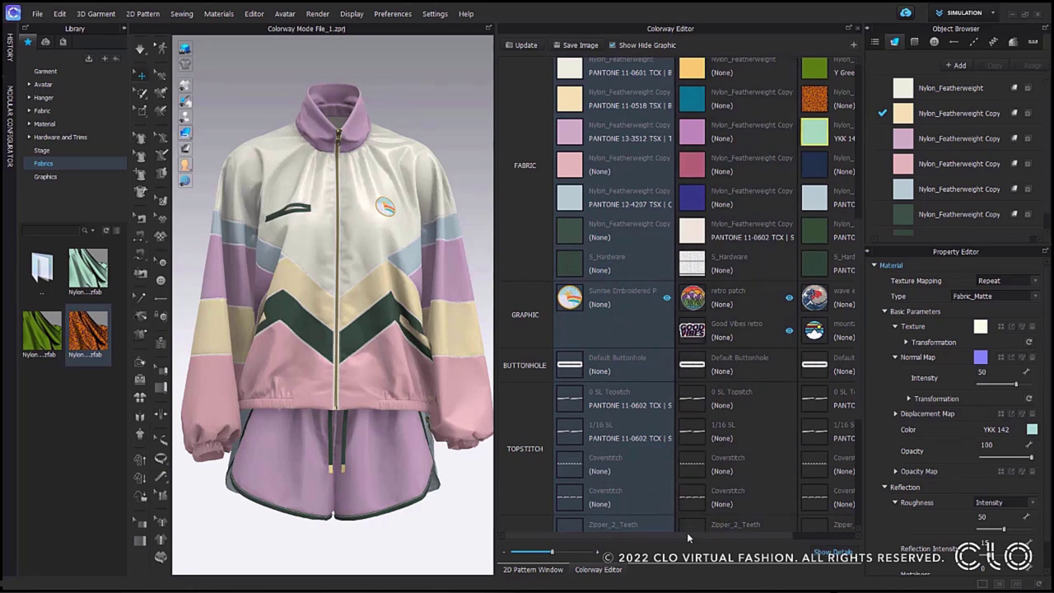
drag(690, 533, 817, 533)
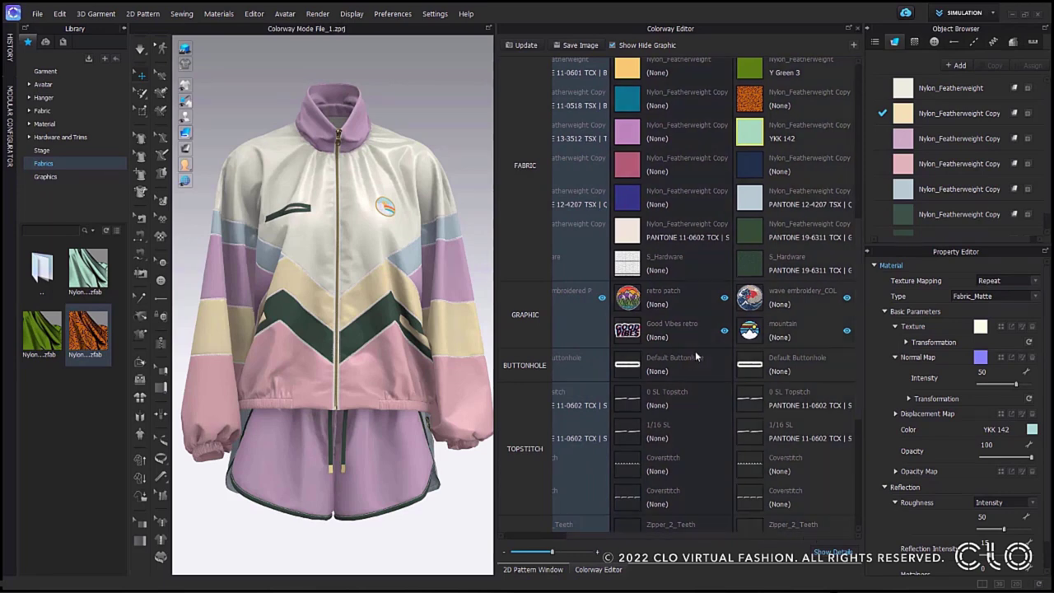
mouse_move(765, 536)
mouse_down()
mouse_move(677, 541)
mouse_move(777, 550)
mouse_up()
Preview Colorway A Copy 1 and Colorway A Copy 2 on the garment, and return to Colorway A
scroll(694, 304, up, 5)
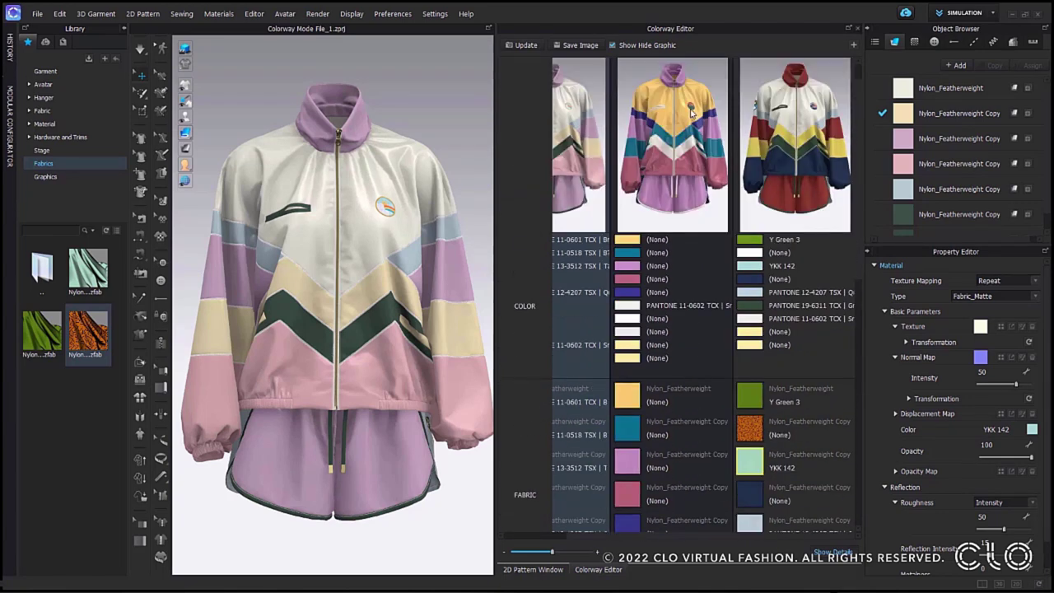
click(694, 141)
click(781, 150)
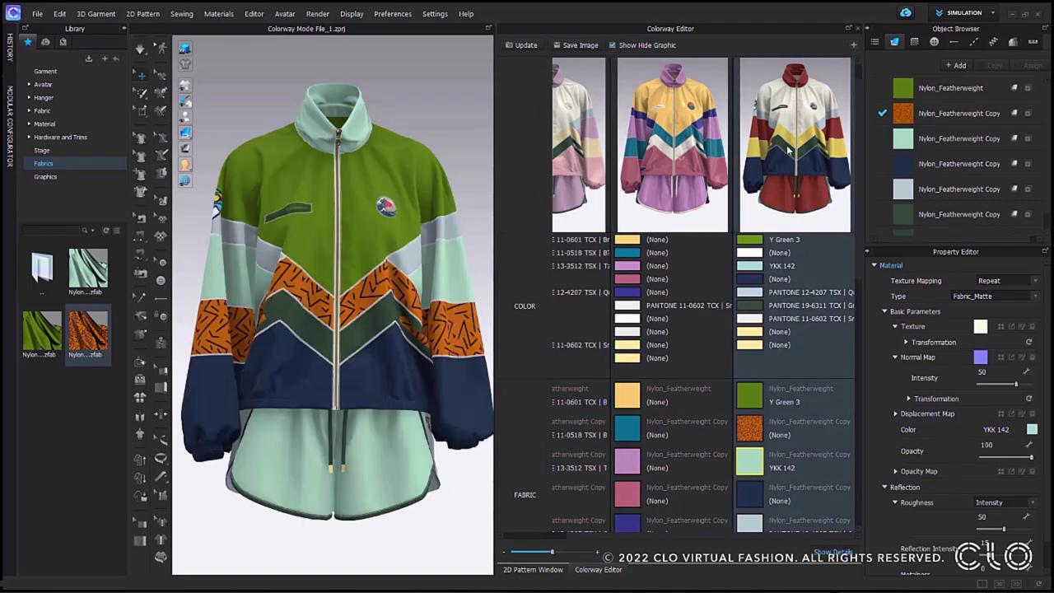
click(599, 140)
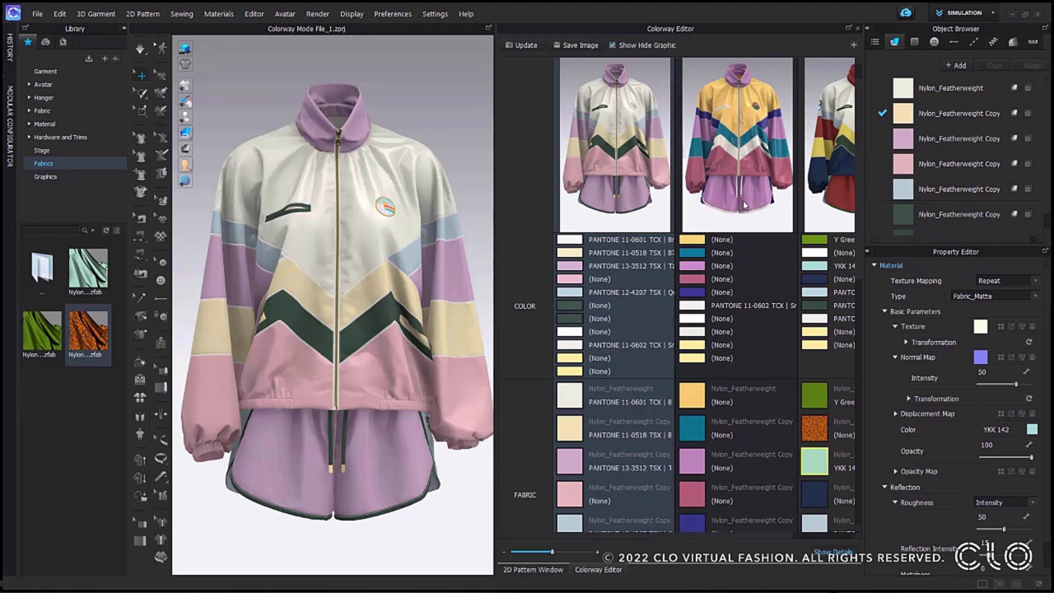
scroll(764, 283, up, 1)
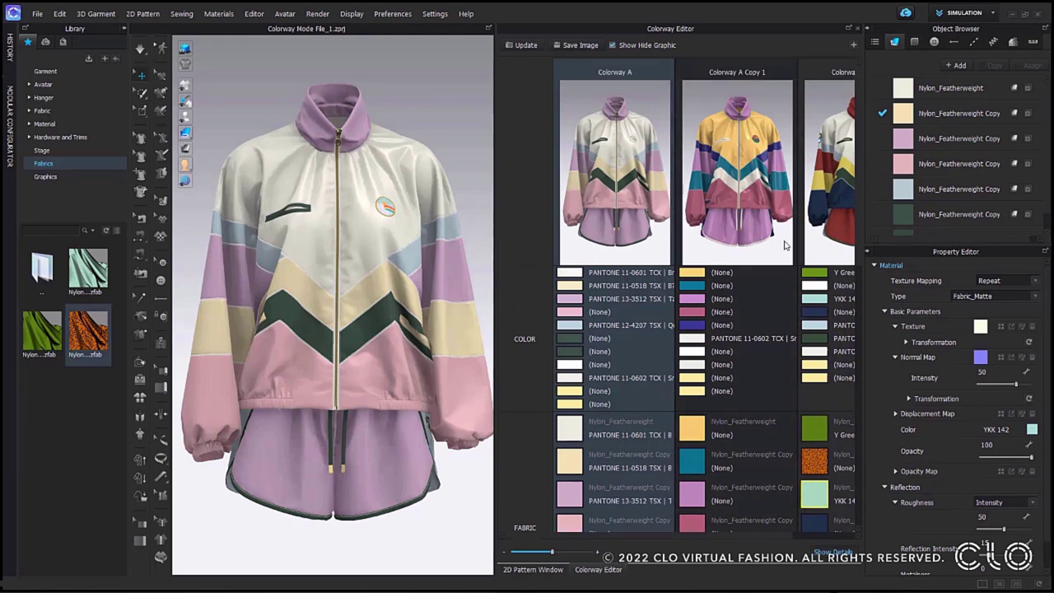
Hide the colorway details and set up a 3D Window image export as the PNG file Colorway Mode File_1_Colorway A
click(843, 553)
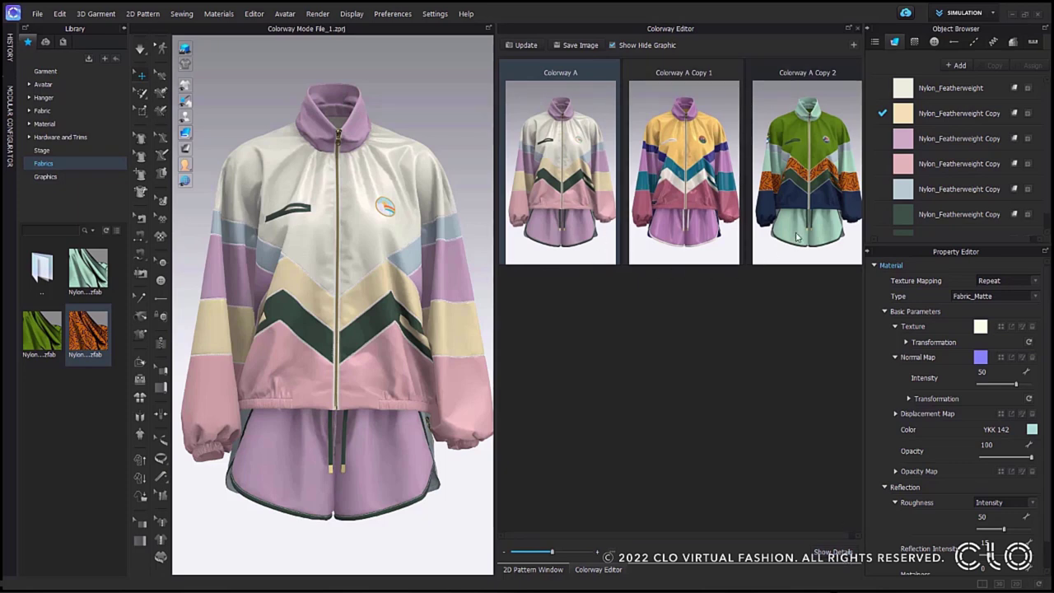
click(579, 45)
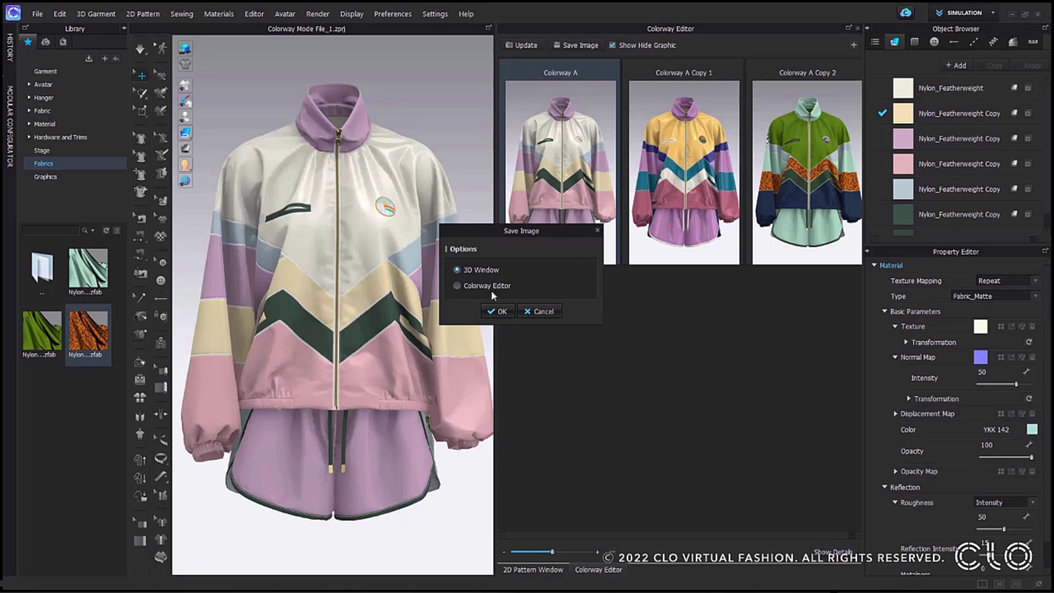
click(500, 312)
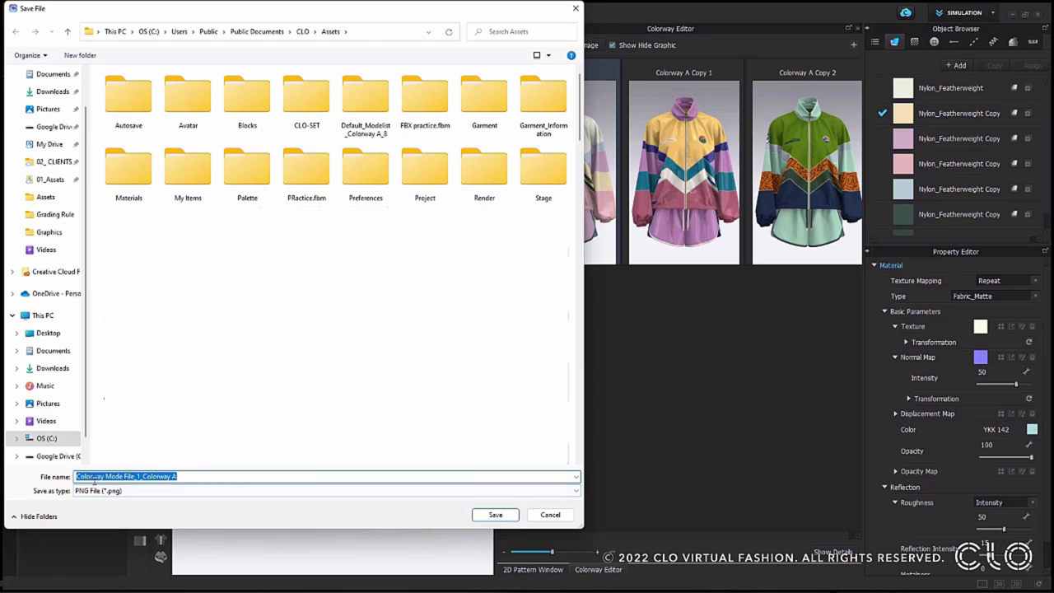
click(494, 514)
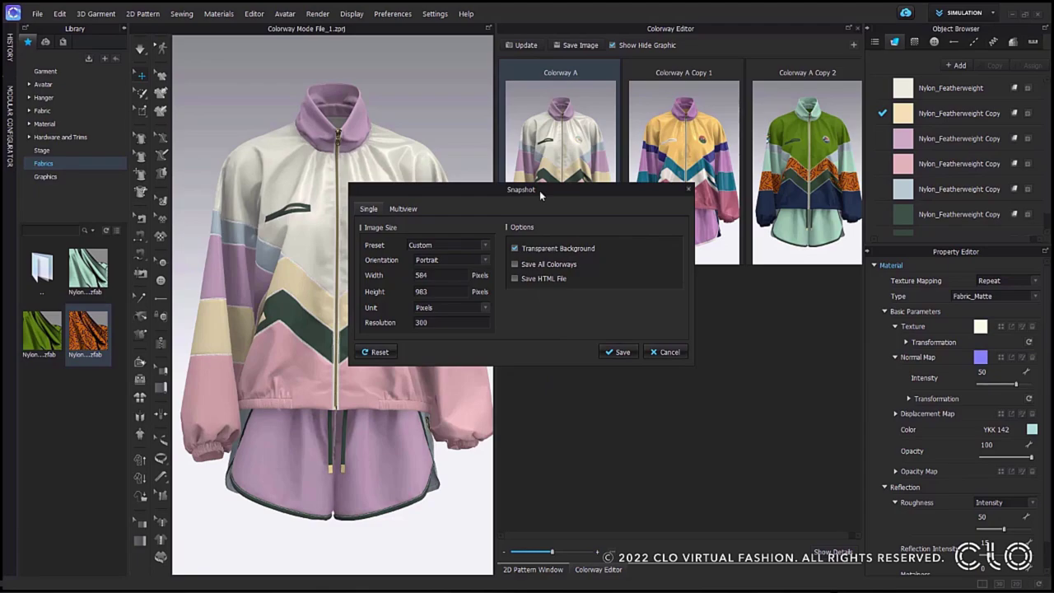
drag(539, 190, 651, 196)
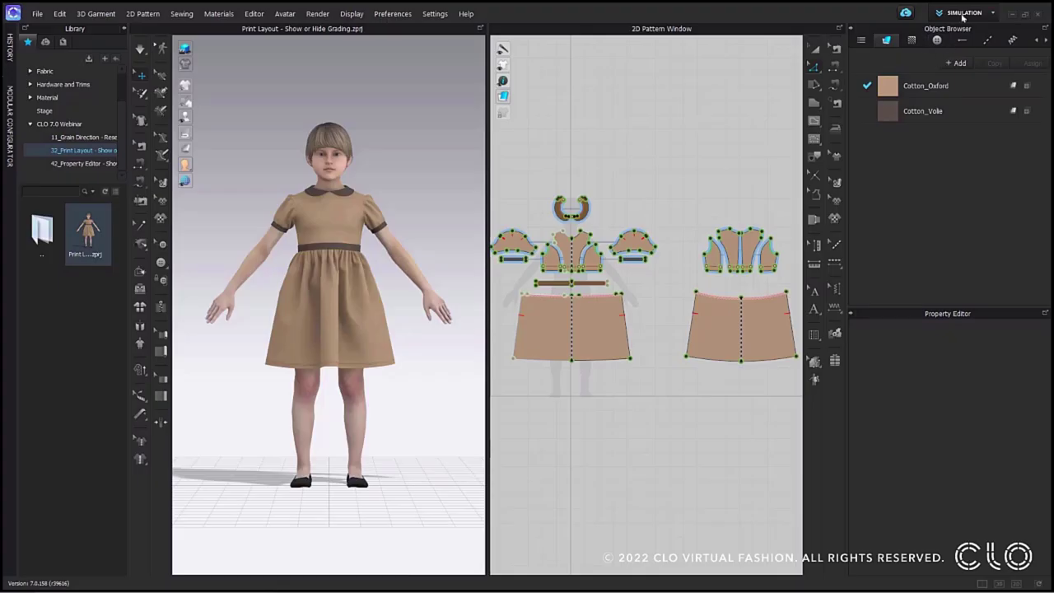
Switch the child's dress project to Print Layout mode and display the grading on the Cotton_Oxford pattern pieces
click(961, 15)
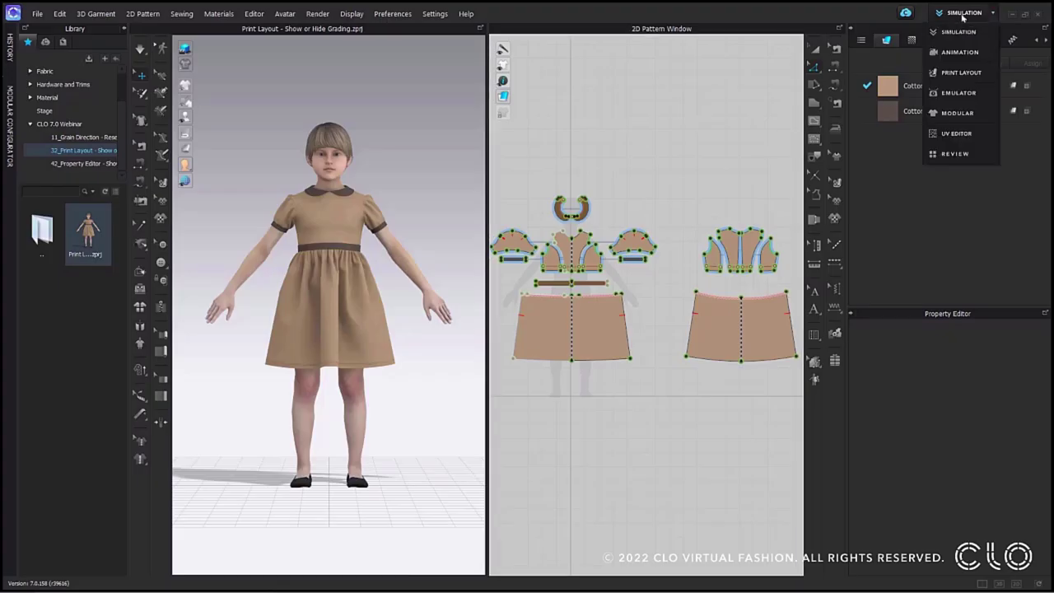
click(972, 74)
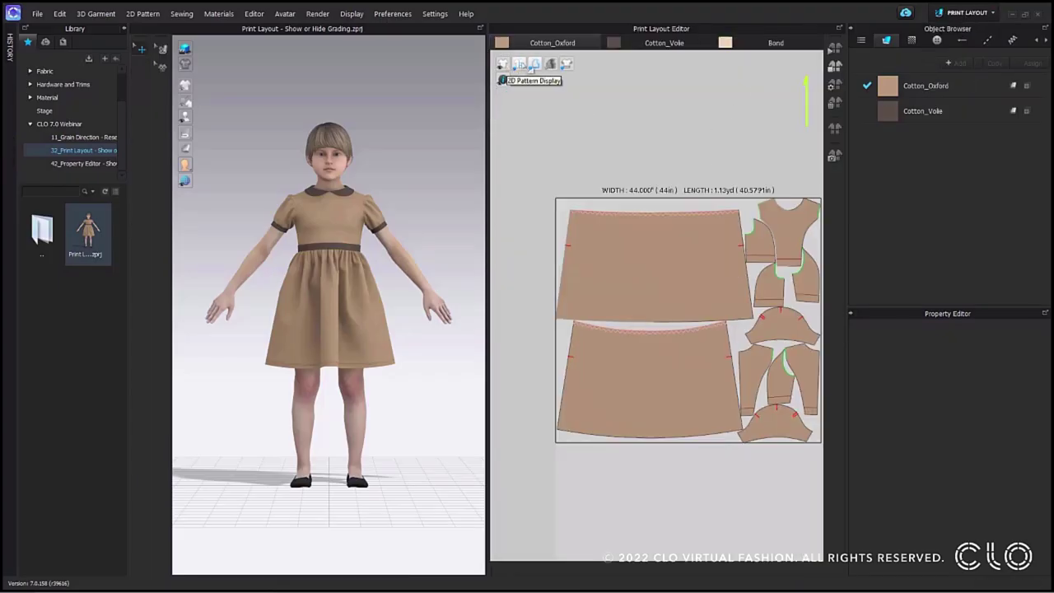
click(550, 64)
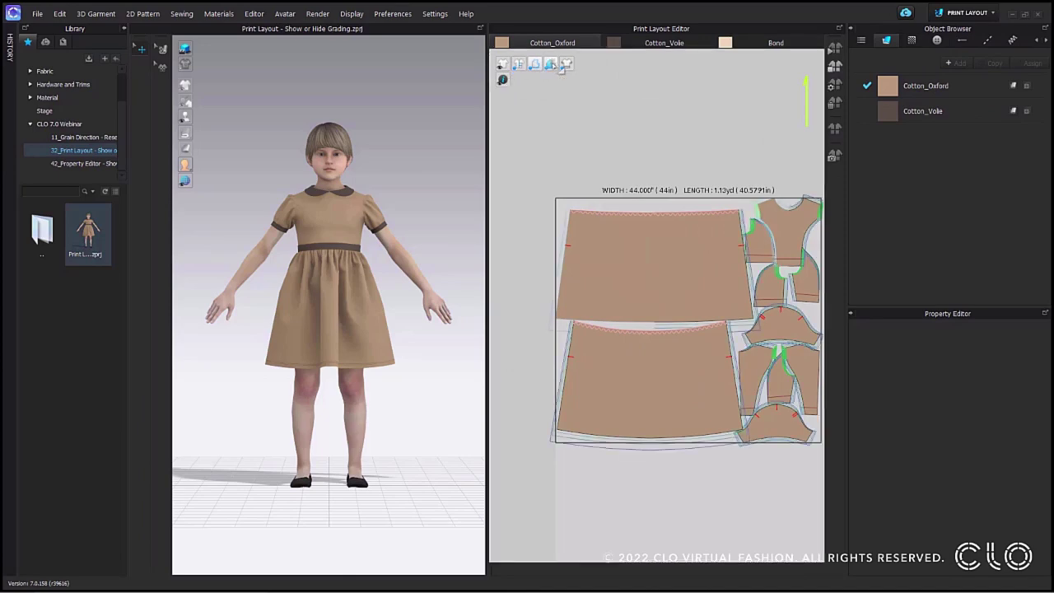
middle_drag(715, 172, 672, 96)
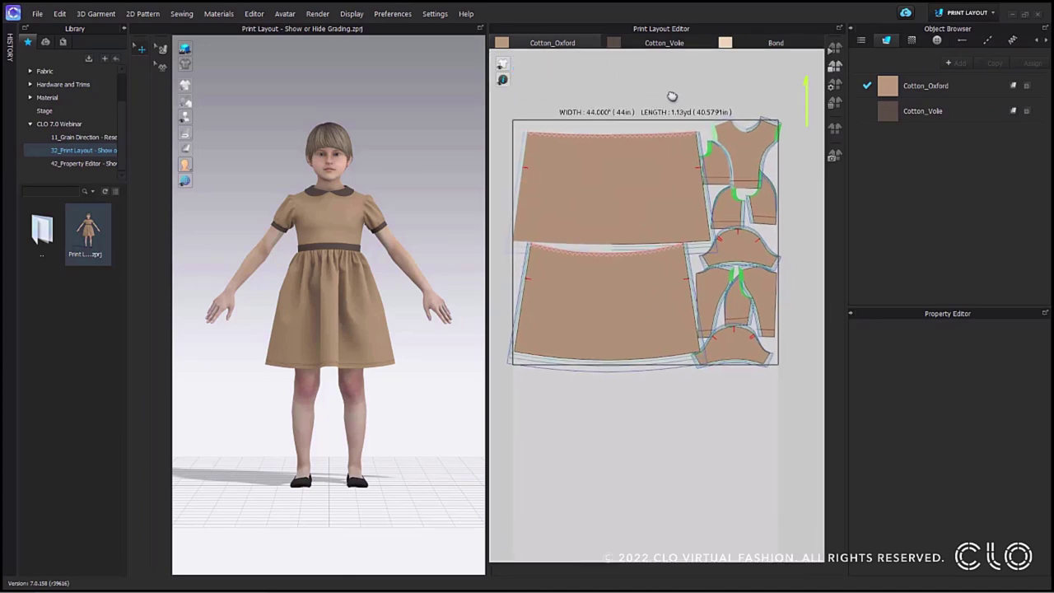
scroll(717, 335, up, 5)
scroll(718, 335, down, 3)
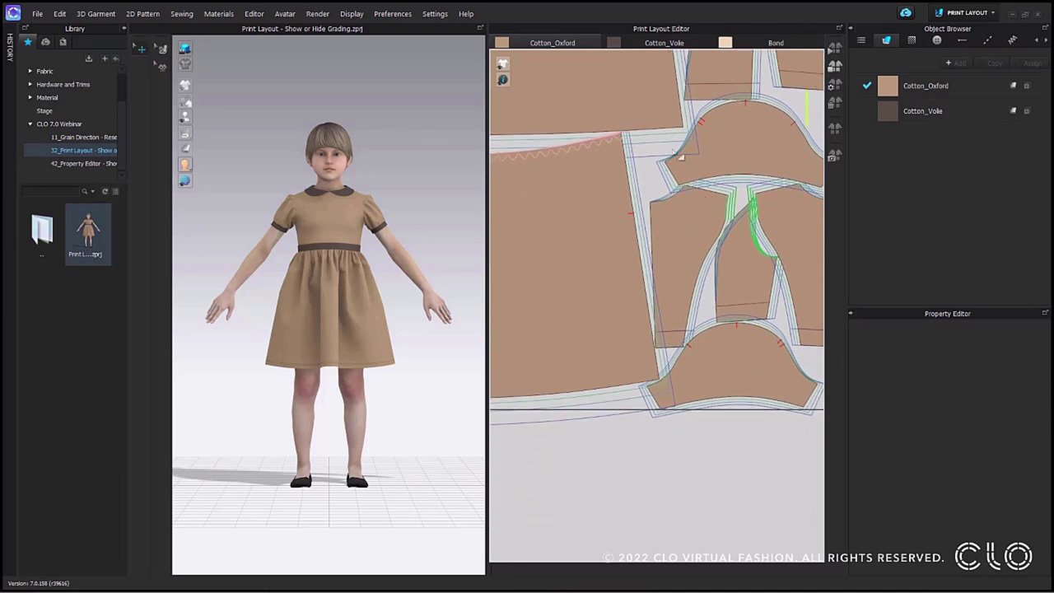
scroll(800, 309, up, 3)
scroll(800, 310, down, 5)
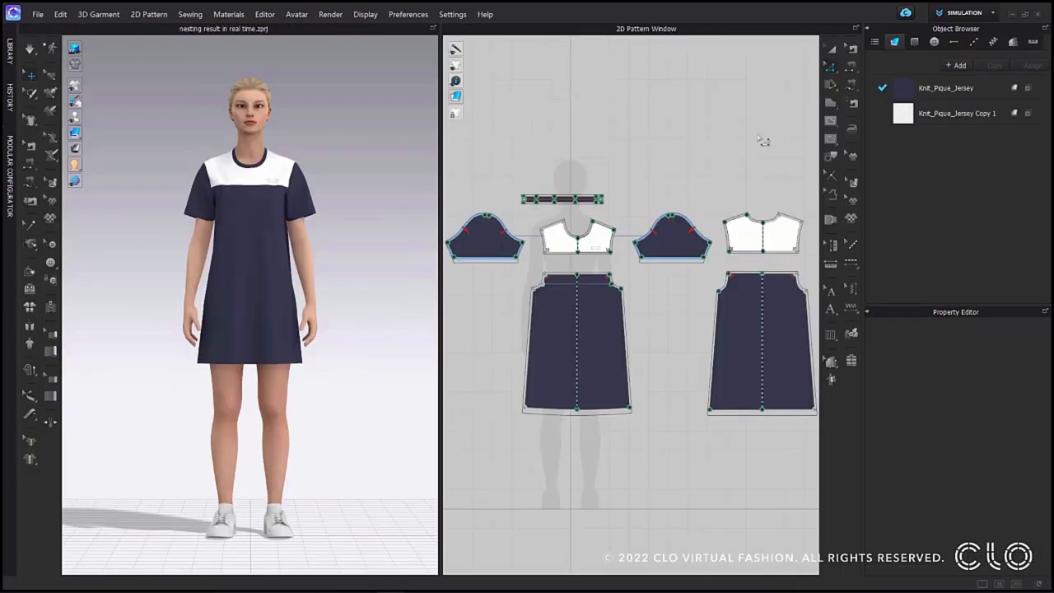
Switch the navy and white dress project to Print Layout mode, and nest the Knit_Pique_Jersey patterns
click(972, 17)
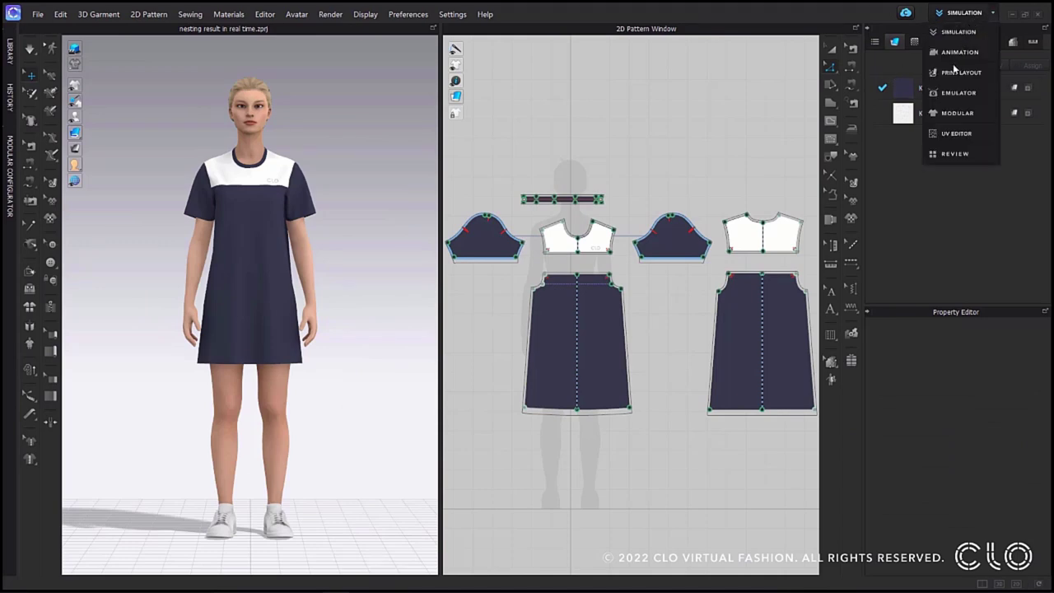
click(954, 72)
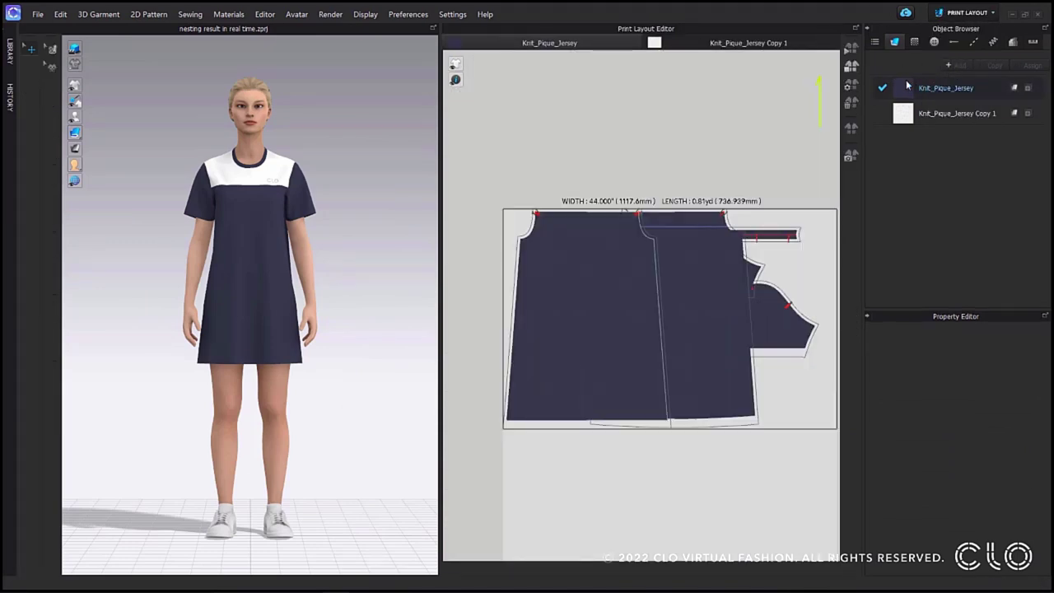
click(850, 86)
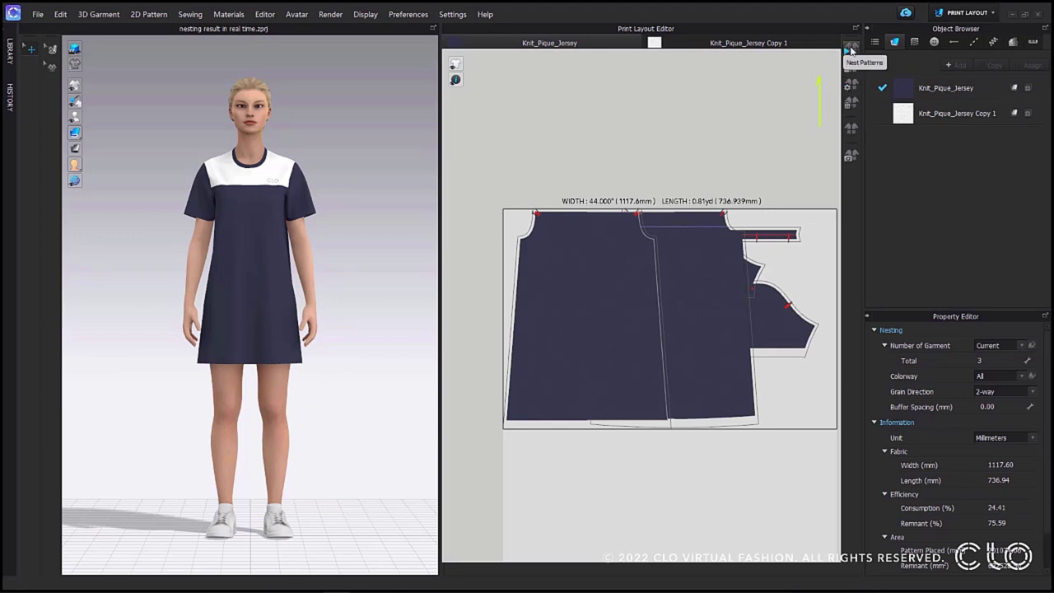
click(850, 51)
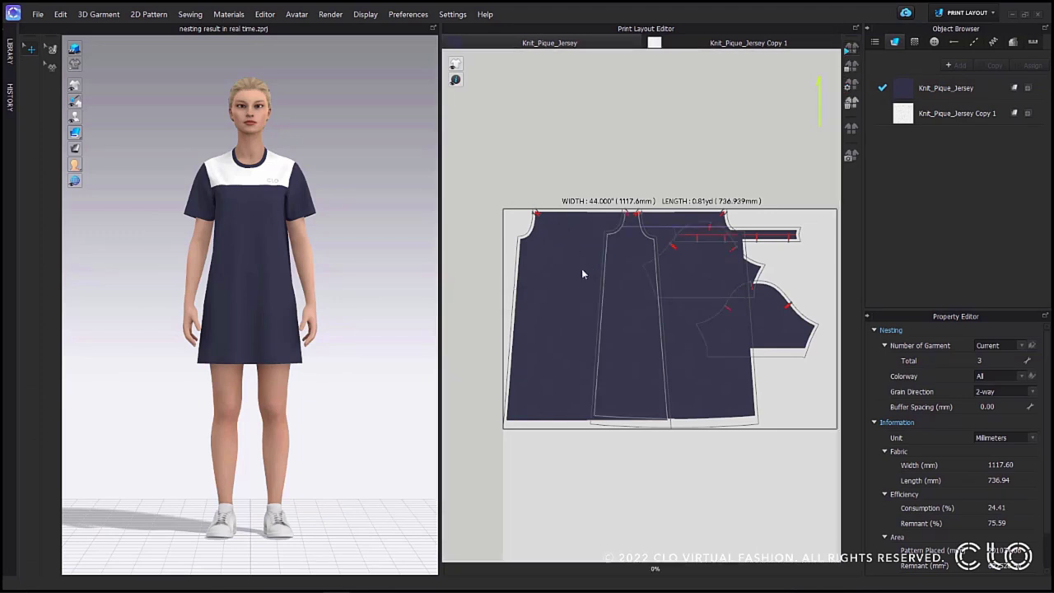
Stop the running nesting of the Knit_Pique_Jersey patterns and start it again
scroll(581, 269, down, 3)
middle_drag(584, 272, 567, 200)
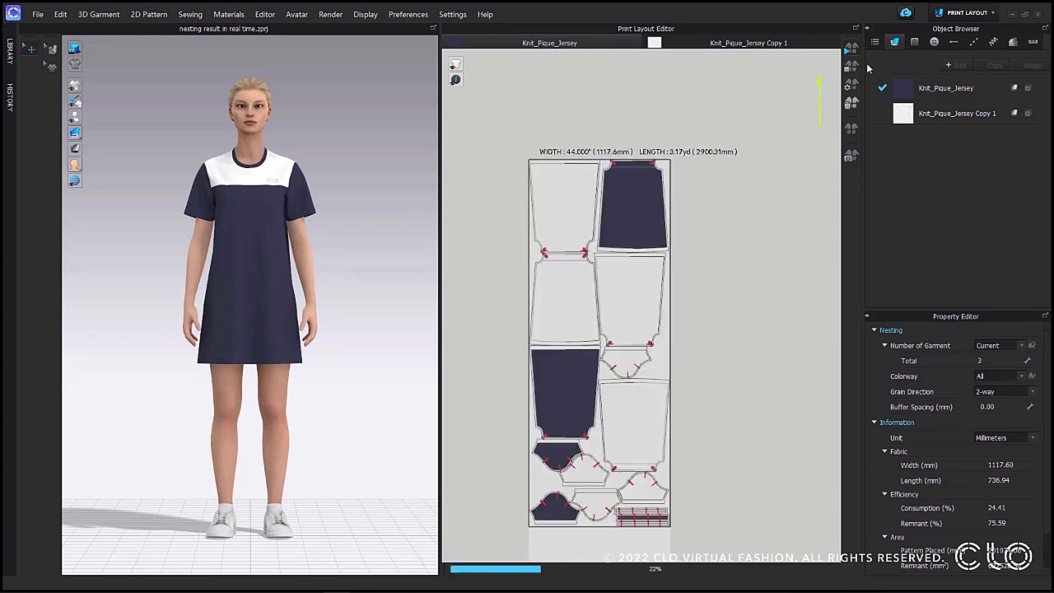
click(850, 72)
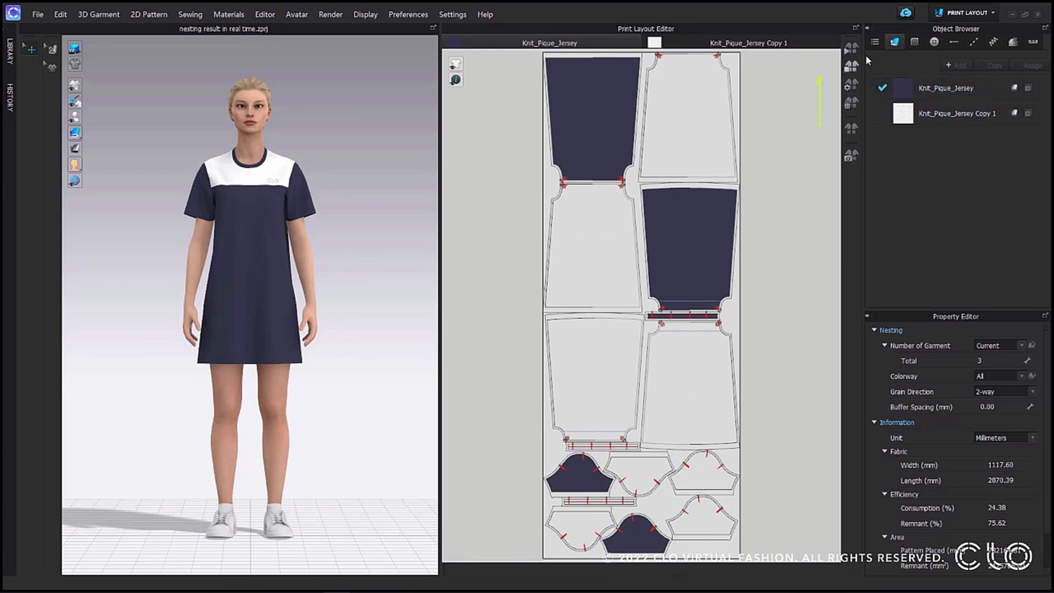
click(854, 51)
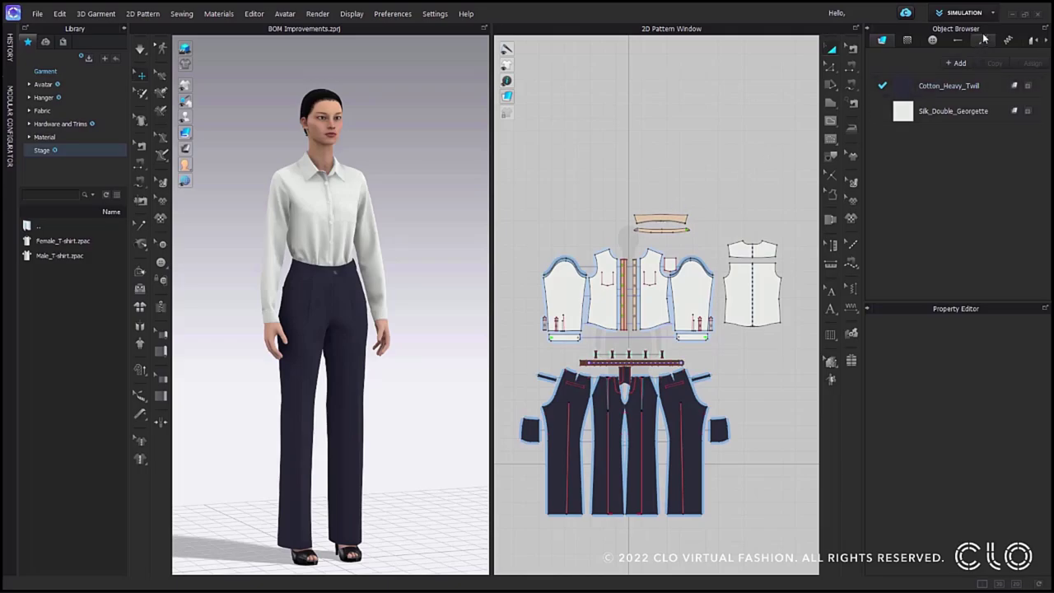
Open the BOM Editor for the blouse and trousers project and widen it to show the complete cost table
click(994, 14)
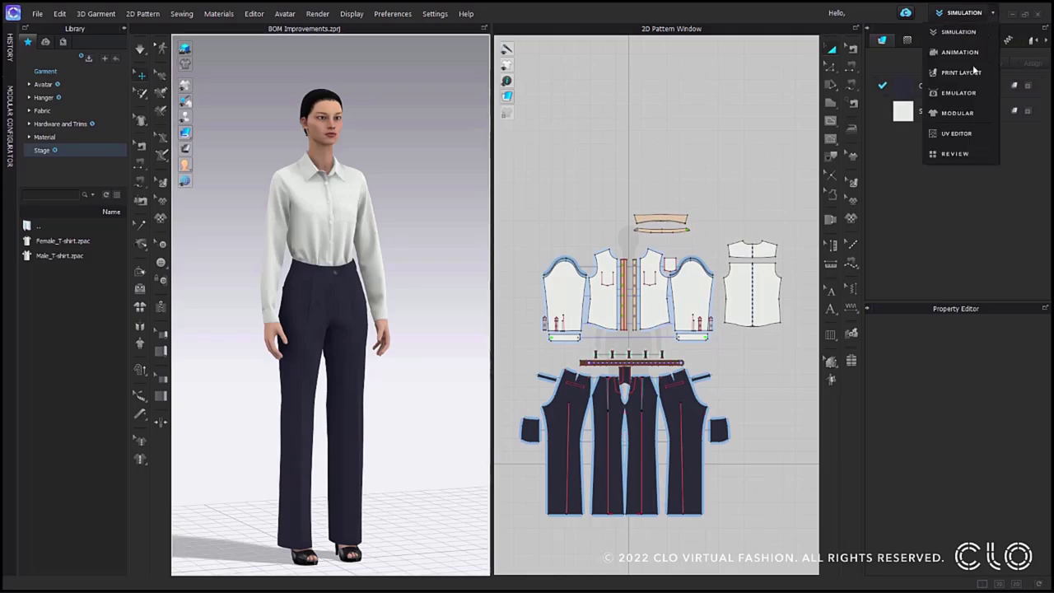
click(992, 12)
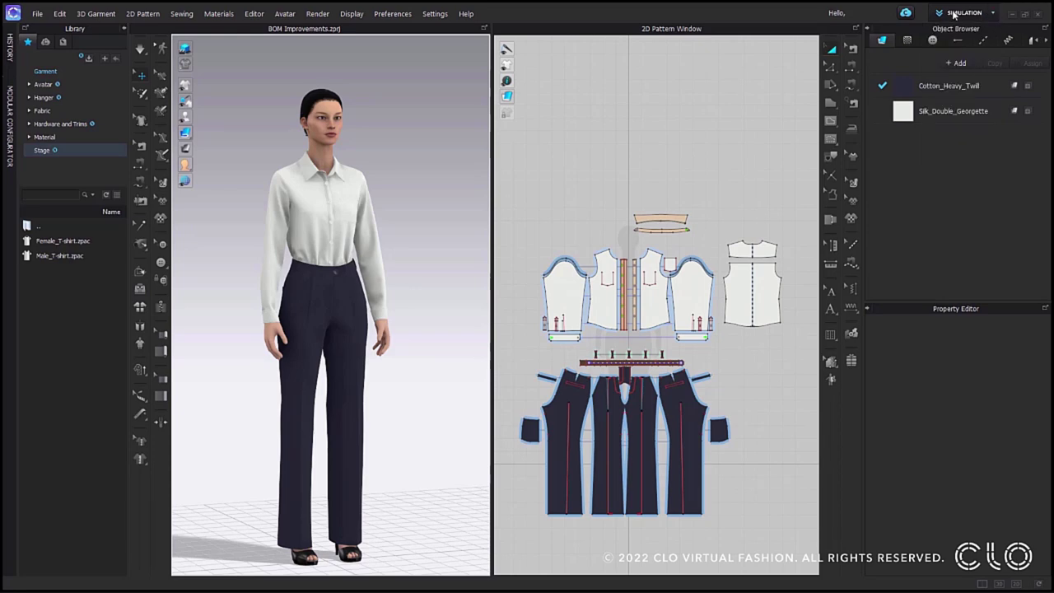
click(256, 15)
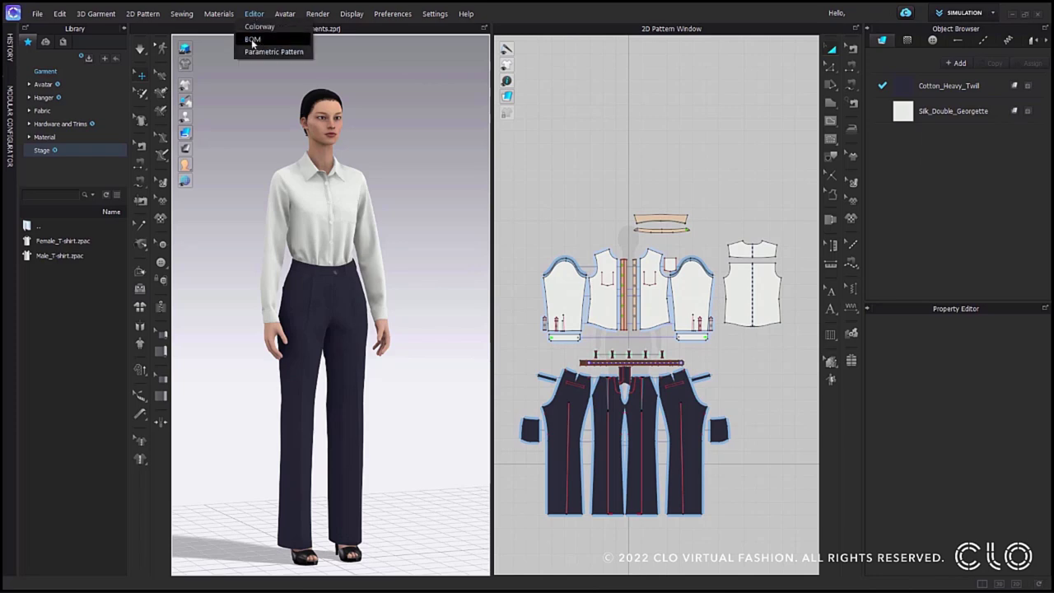
click(263, 39)
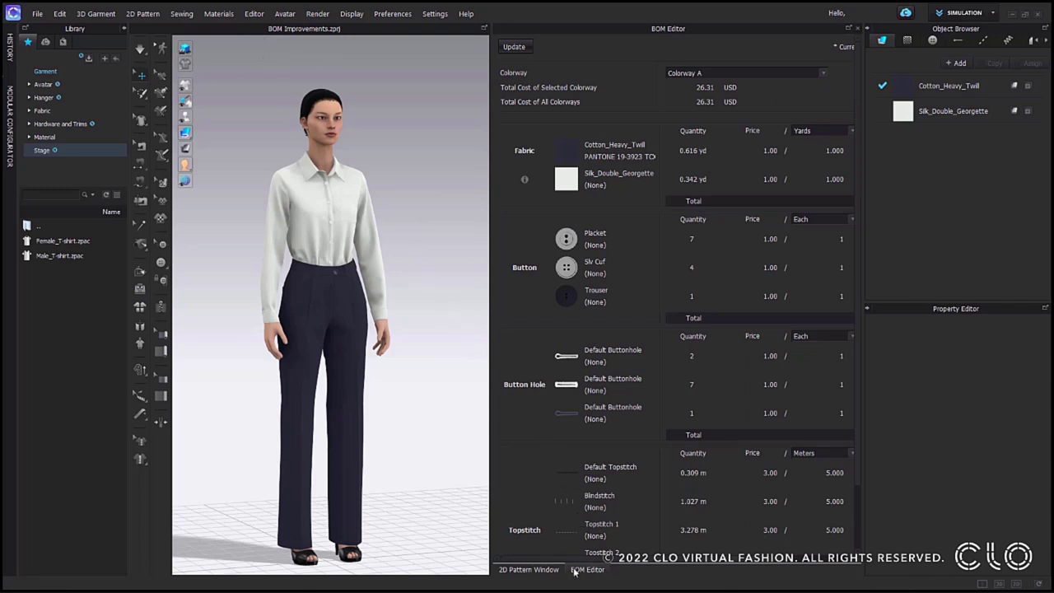
click(528, 571)
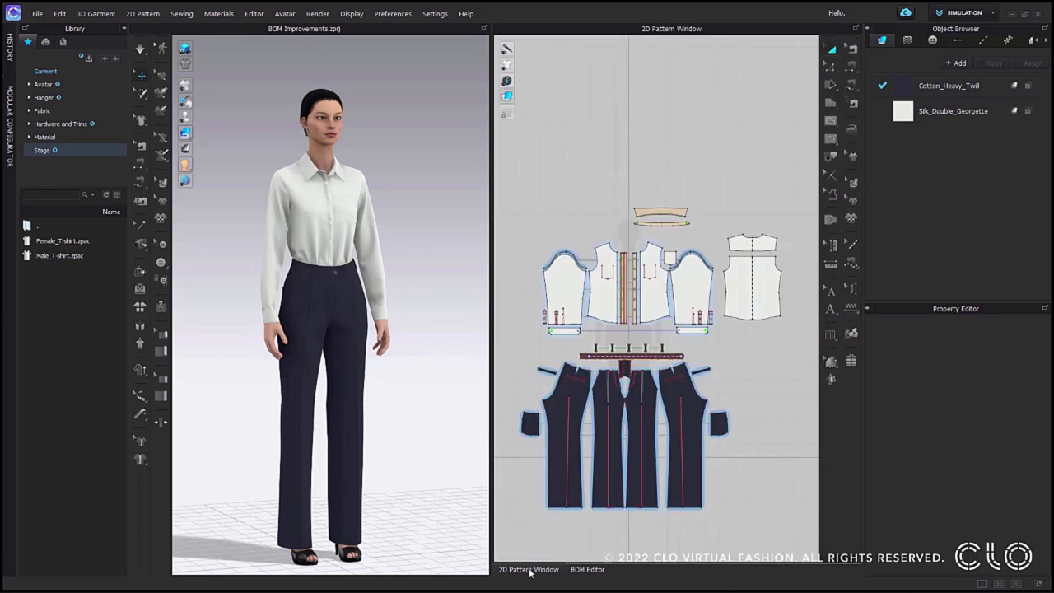
click(584, 569)
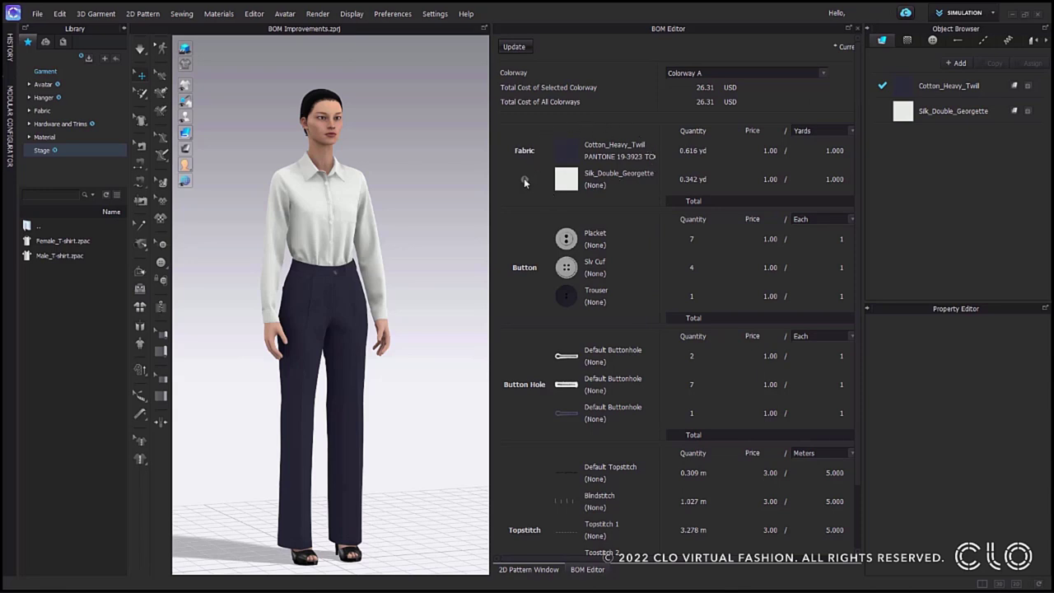
mouse_move(524, 180)
drag(490, 214, 401, 212)
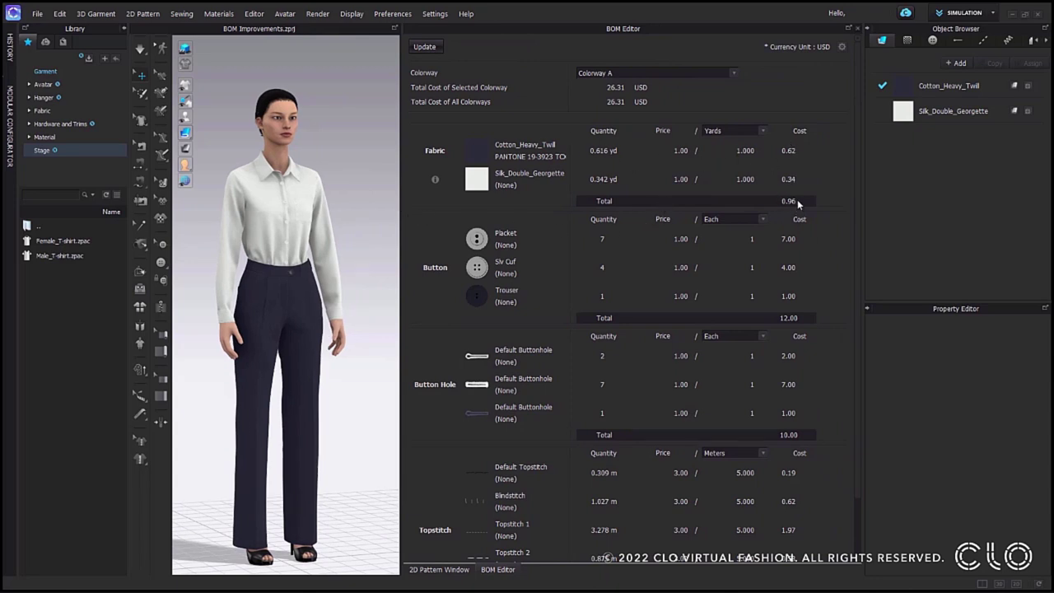
Switch the blouse and trousers project to Print Layout mode and nest the Cotton_Heavy_Twill patterns
click(994, 13)
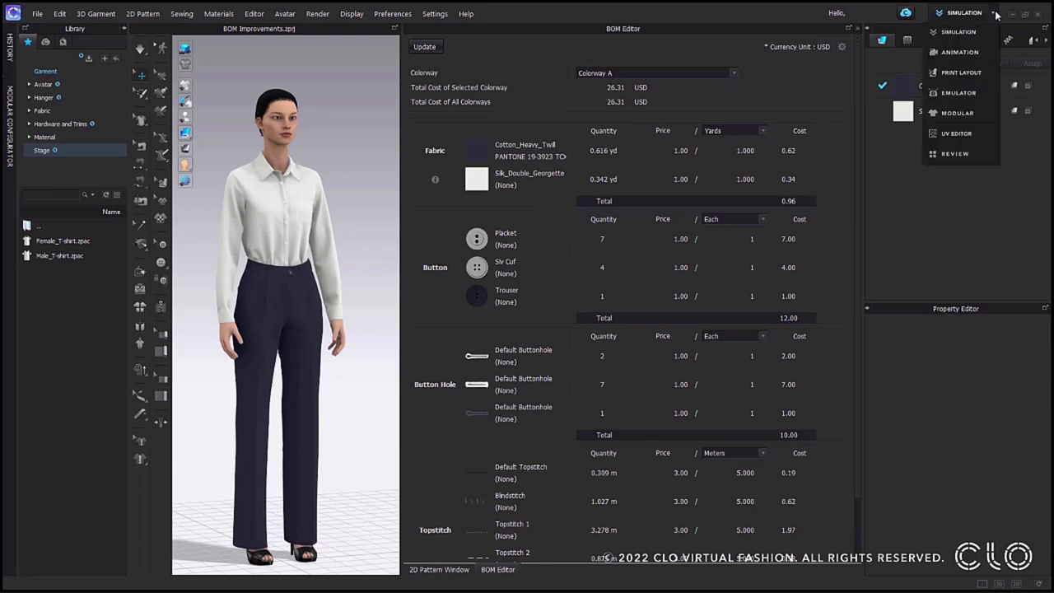
click(954, 73)
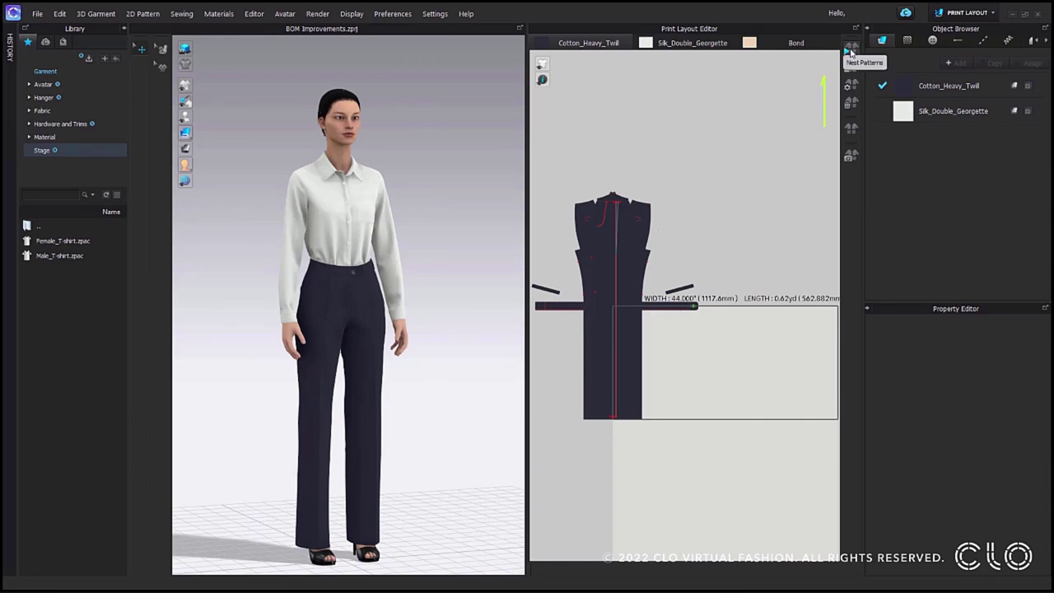
click(851, 49)
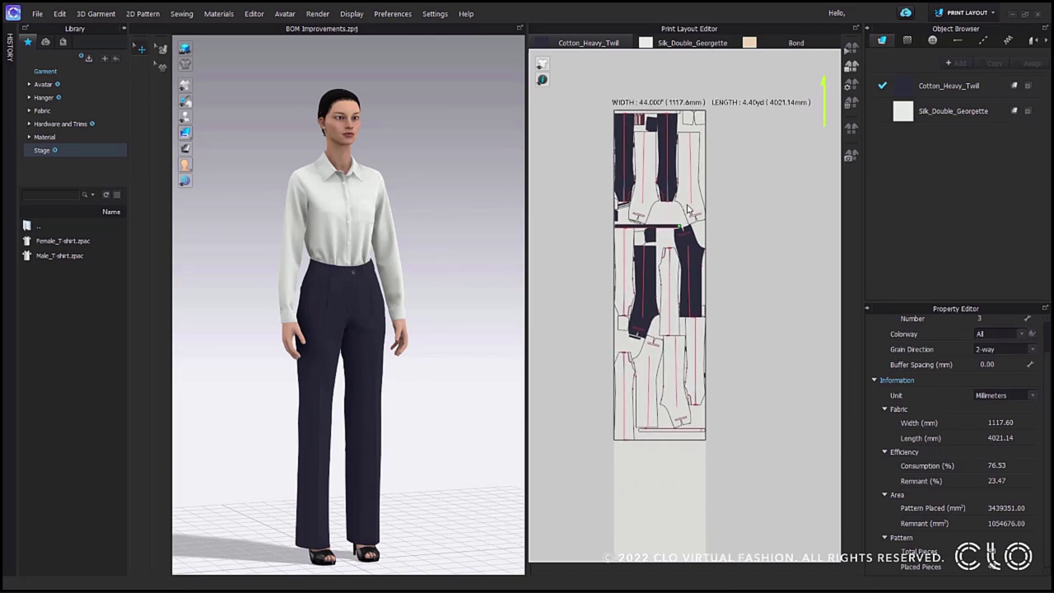
Return to Simulation mode and update the bill of materials with the nested fabric quantities
click(993, 14)
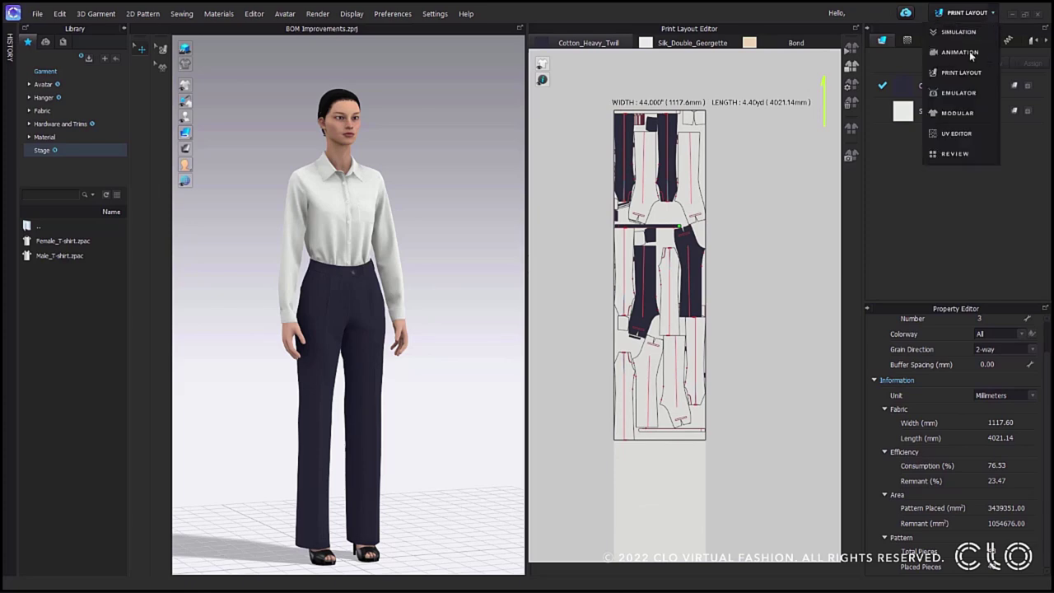
click(966, 33)
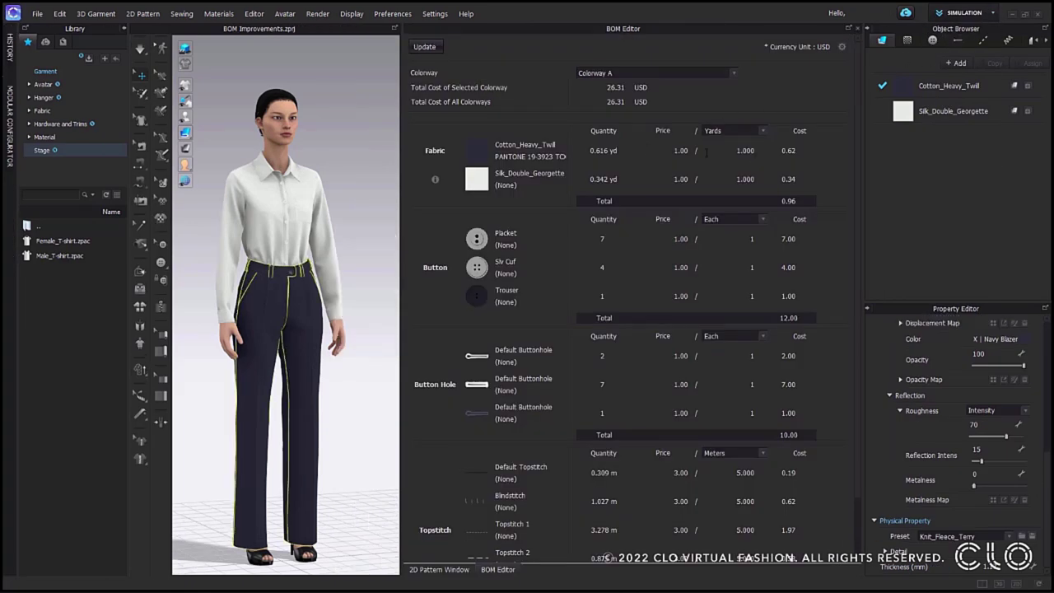
click(424, 48)
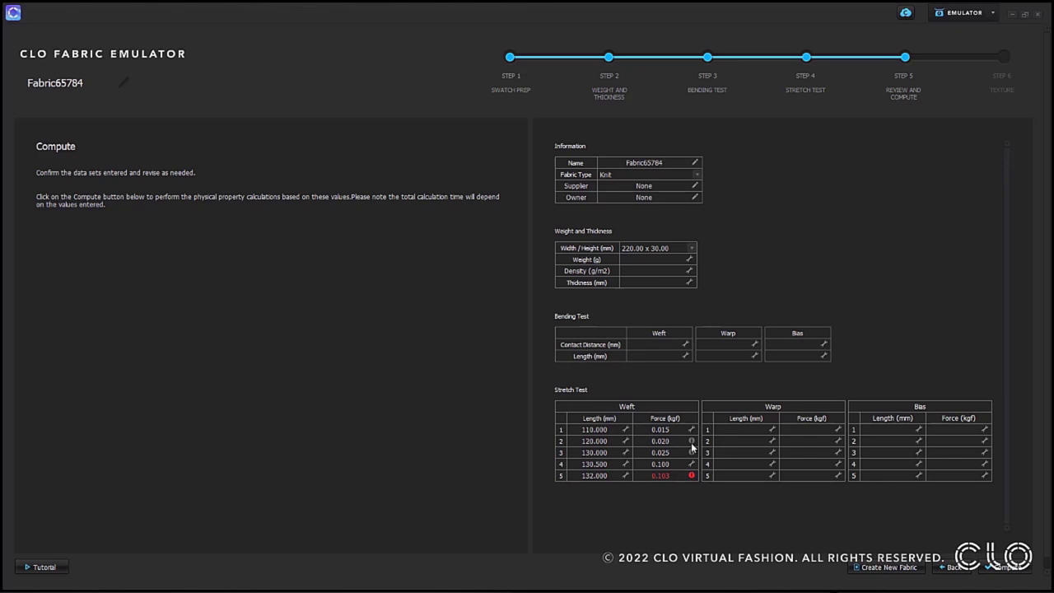
In the Fabric Emulator's Stretch Test table, check the notices beside the flagged Weft force values
mouse_move(693, 446)
mouse_move(691, 476)
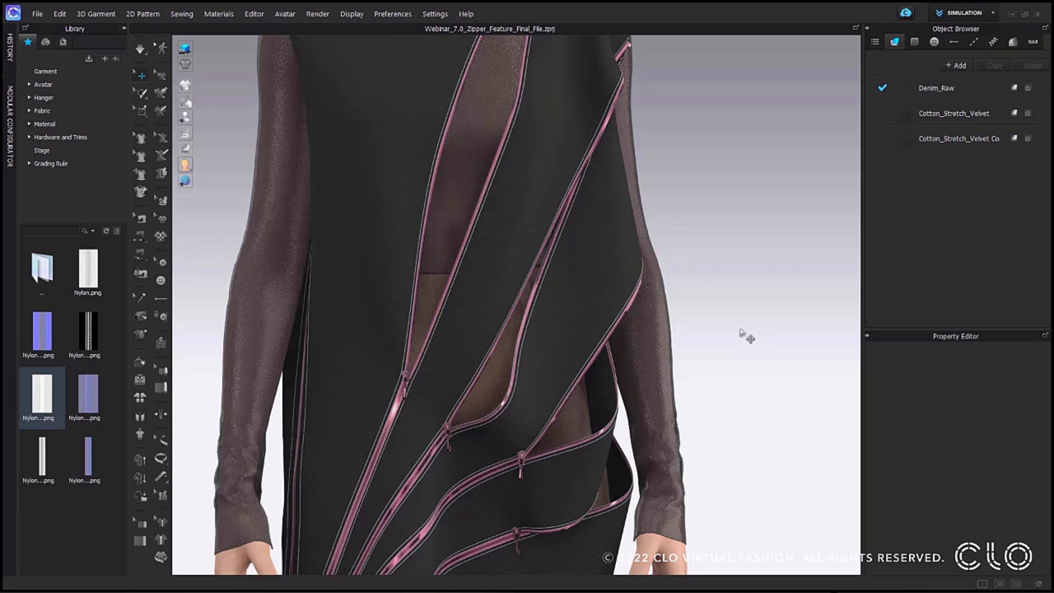
Set the teeth color of the first diagonal zipper on the dress to pure red, hex F50000
click(400, 424)
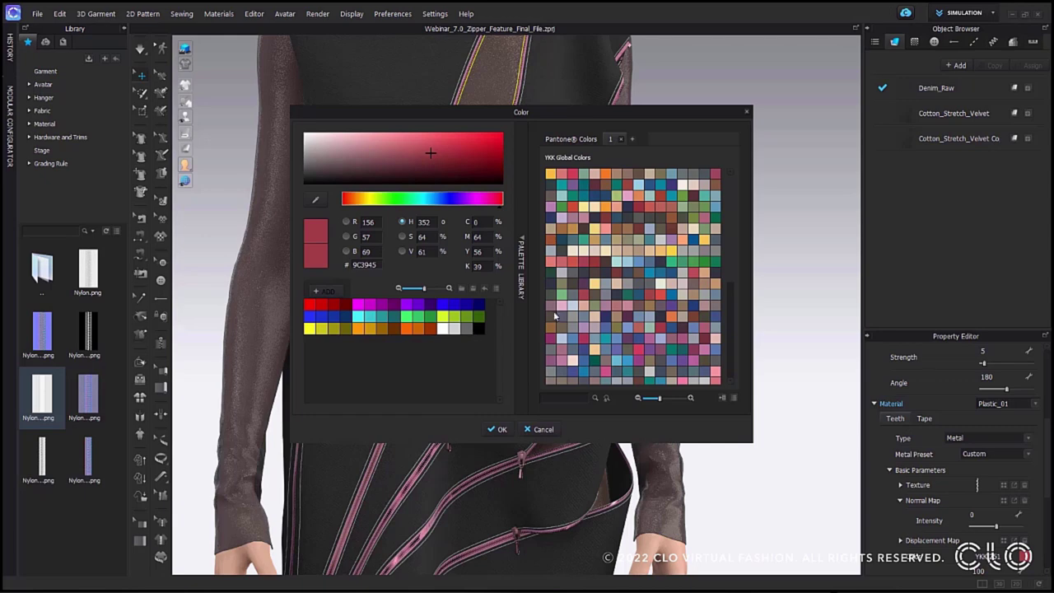
click(309, 304)
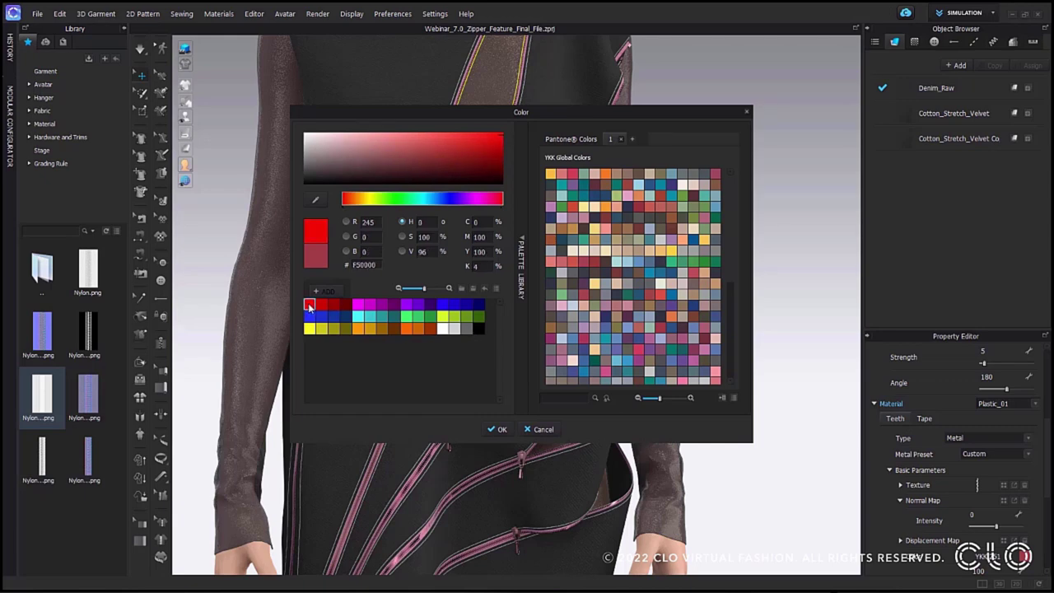
click(504, 429)
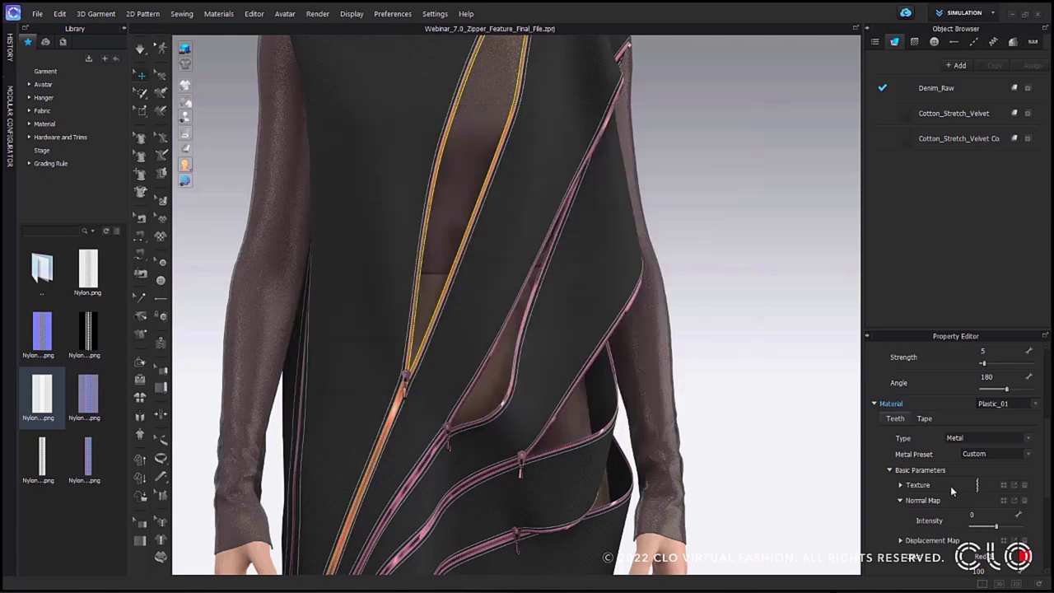
Set the first zipper's tape color to black, after trying yellow, and deselect the zipper
click(924, 418)
click(1023, 541)
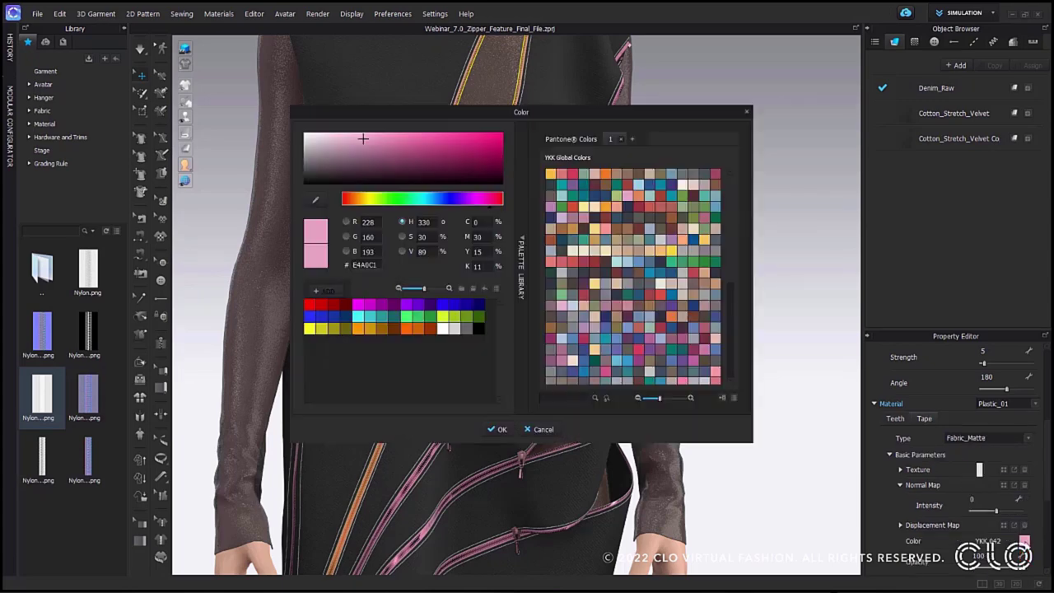
click(309, 328)
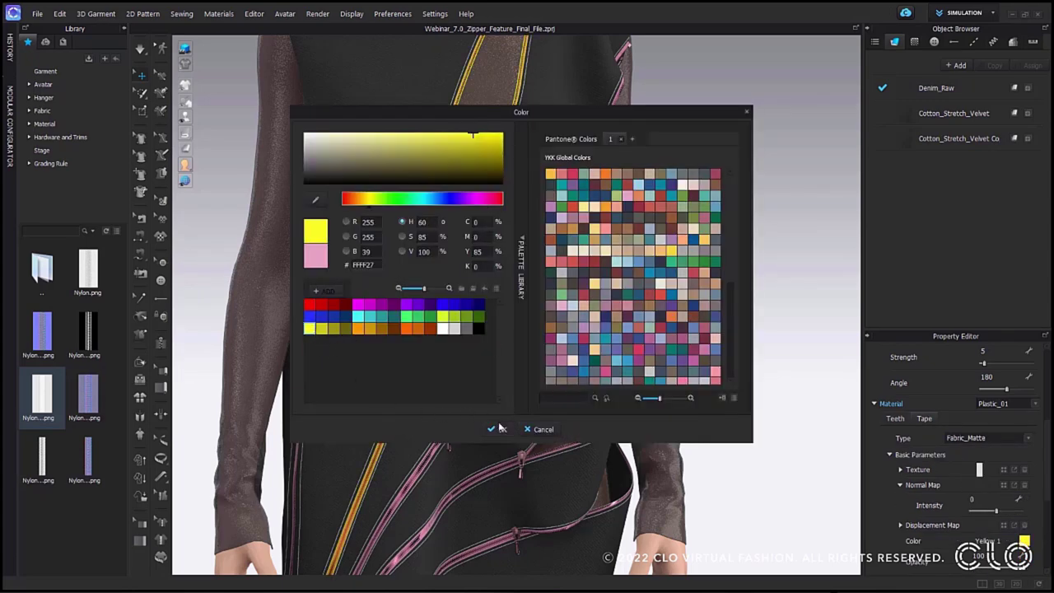
click(479, 328)
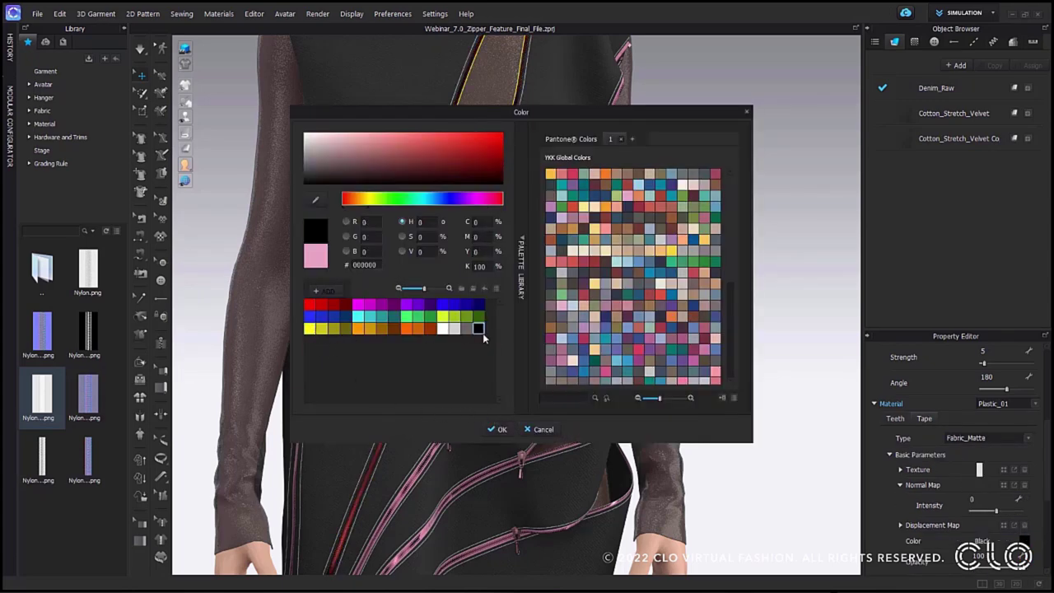
click(498, 429)
click(694, 335)
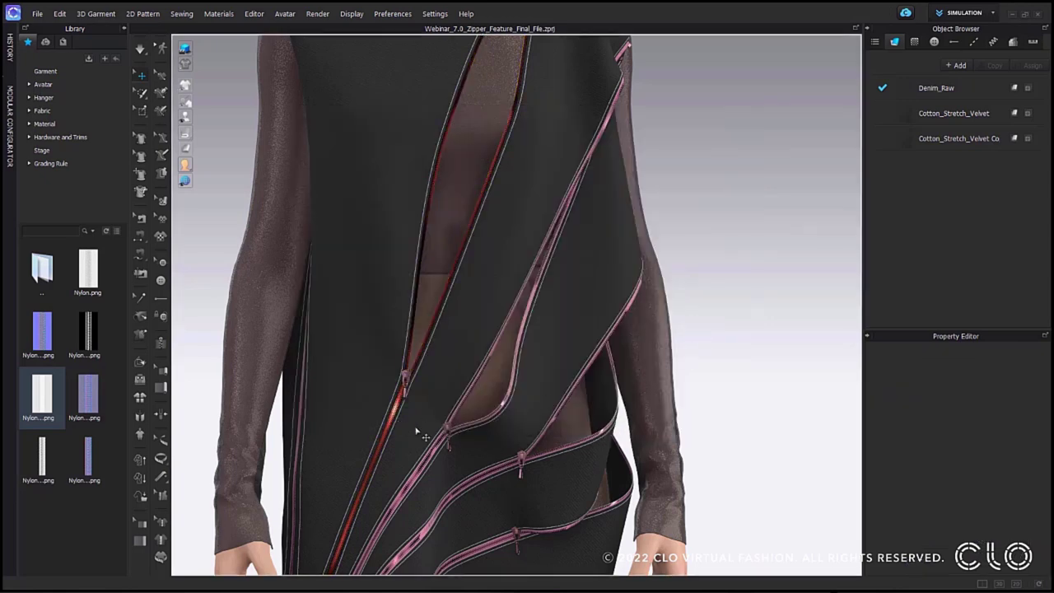
Apply the Nylon_Tape.png texture and the matching nylon tape normal map to the second zipper's tape
click(438, 458)
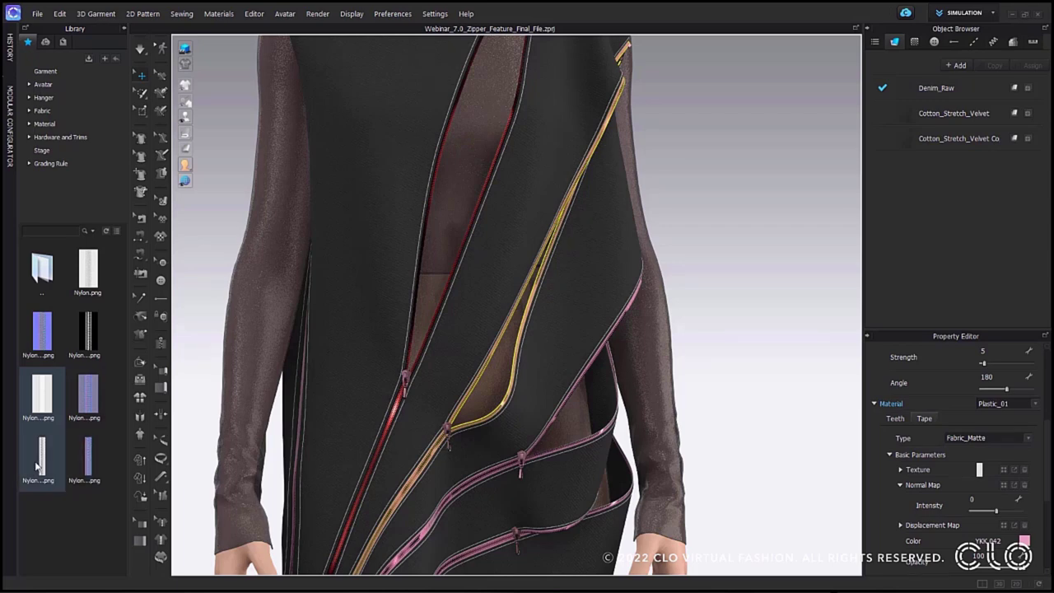
mouse_move(41, 466)
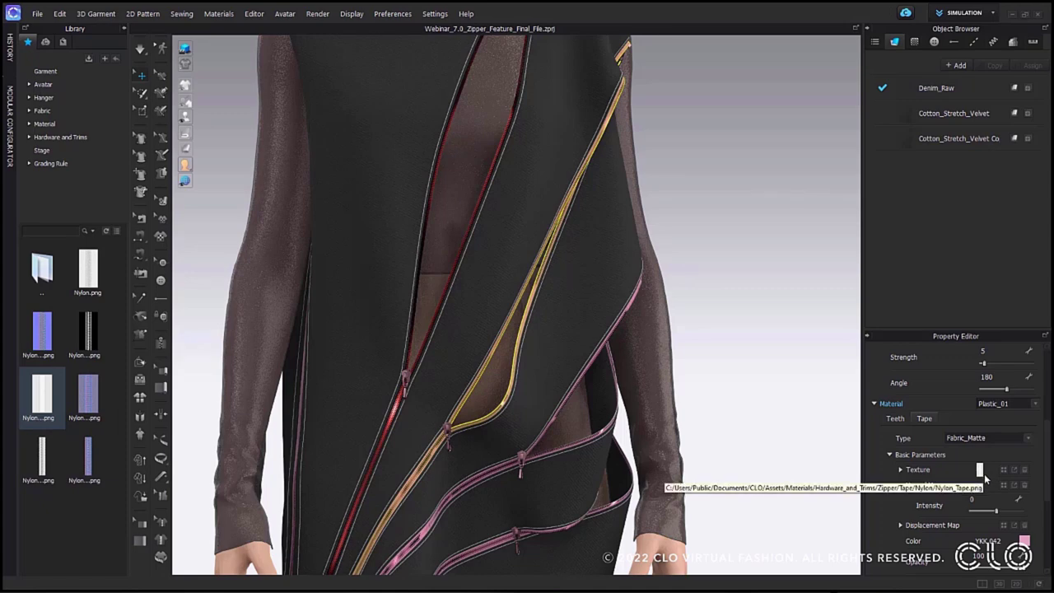
drag(88, 395, 984, 486)
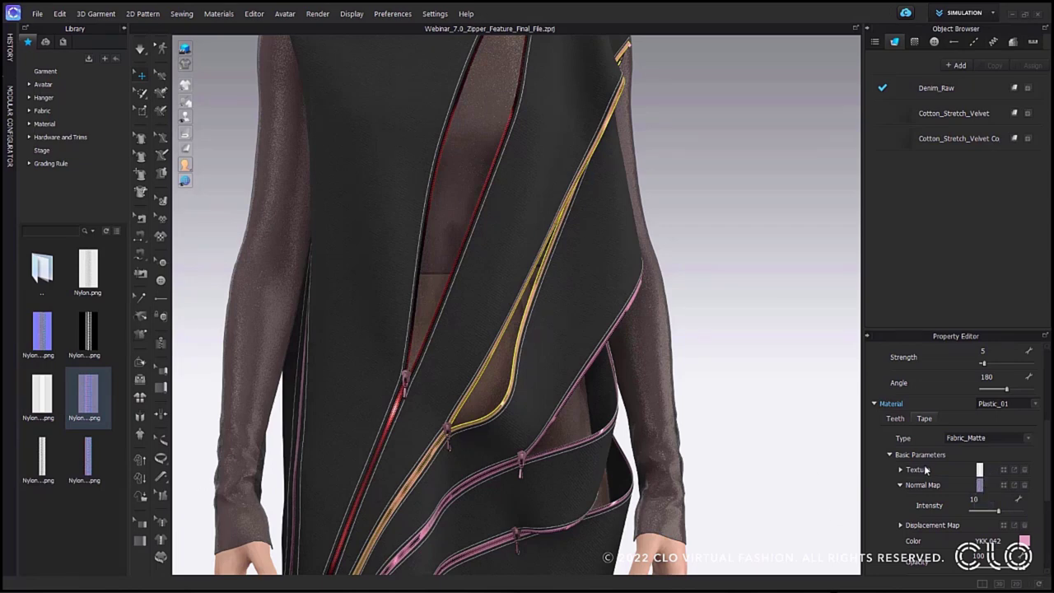
Apply the nylon teeth texture and normal map to the second zipper's teeth, and color the teeth red
click(901, 419)
drag(41, 457, 980, 488)
drag(91, 455, 978, 500)
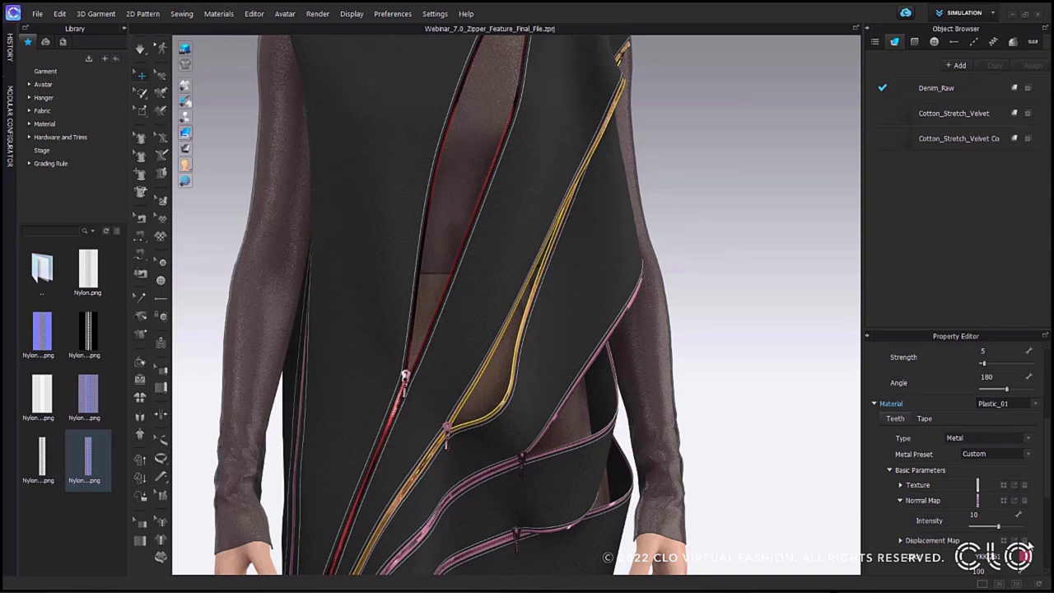
click(1020, 556)
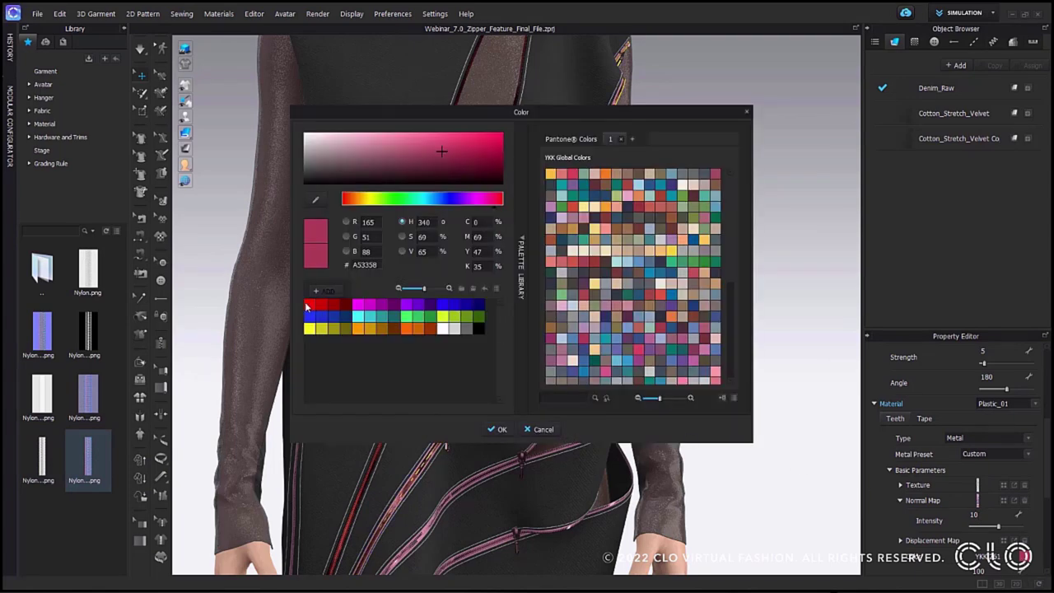
click(309, 305)
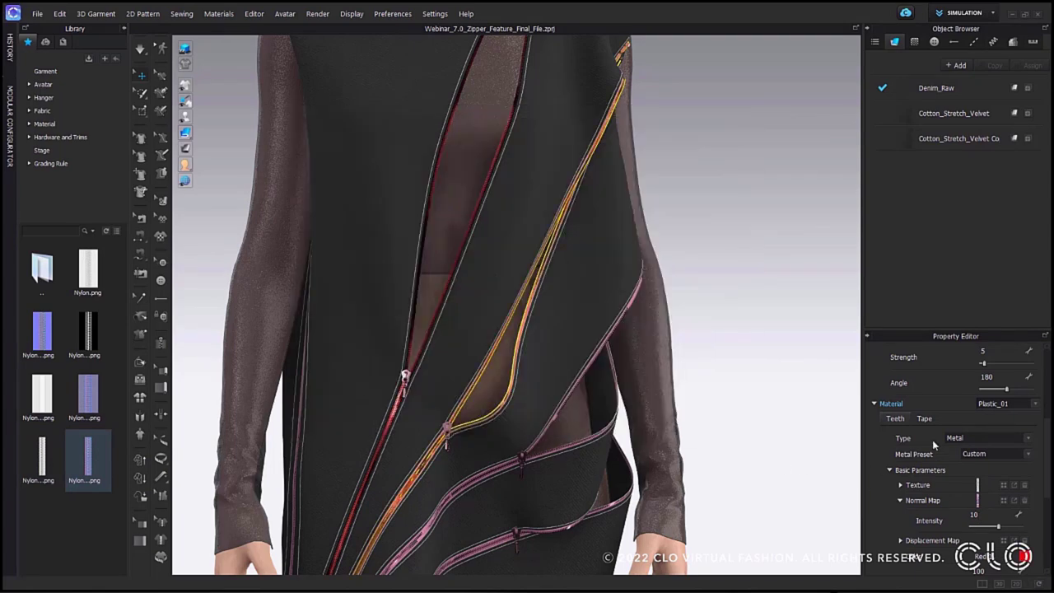
Apply the plastic tape texture to the third zipper's tape and the plastic teeth texture to its teeth
drag(41, 395, 979, 476)
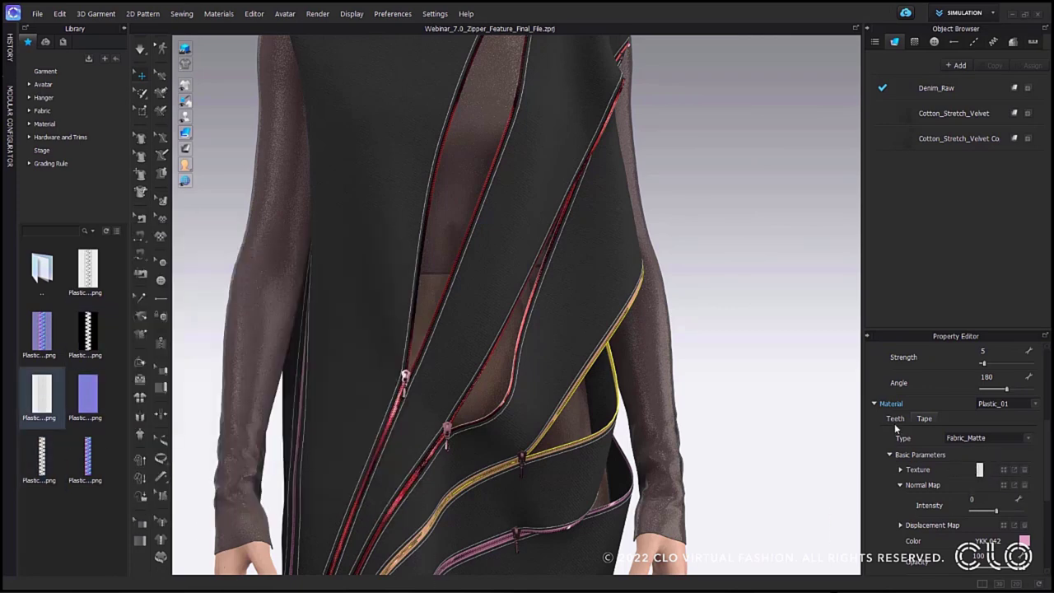
drag(50, 452, 978, 490)
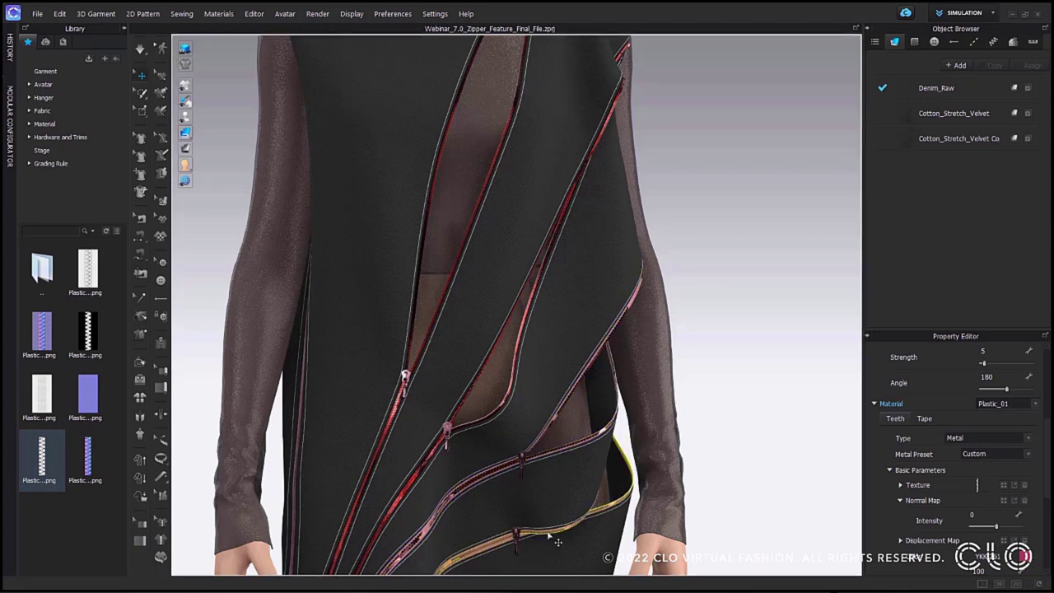
Apply the plastic tape texture to the third zipper's tape and set the tape's material type to Fabric_Shiny
middle_drag(744, 452, 740, 360)
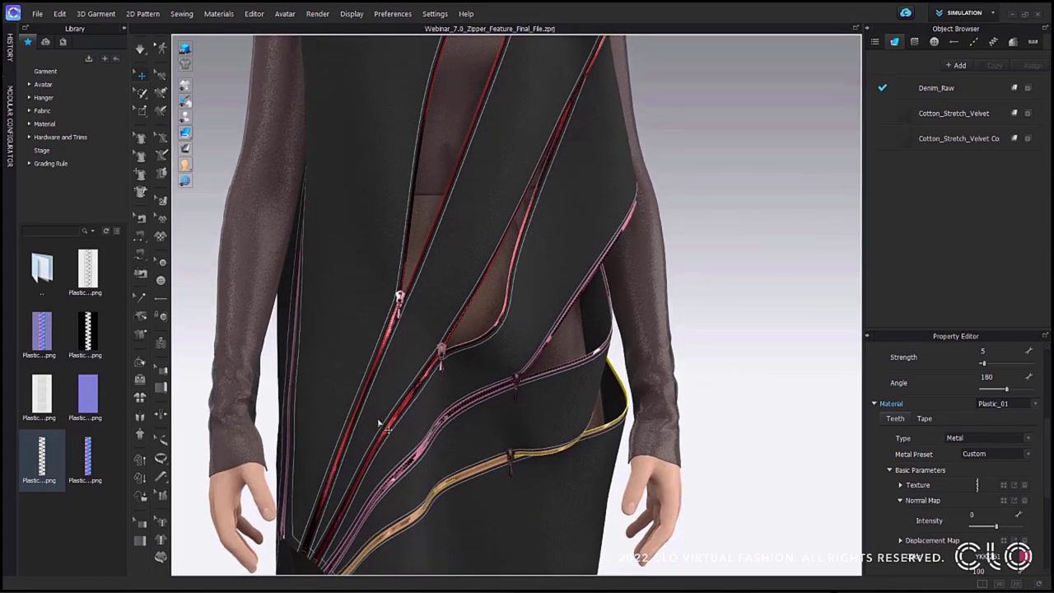
click(924, 419)
drag(56, 404, 979, 470)
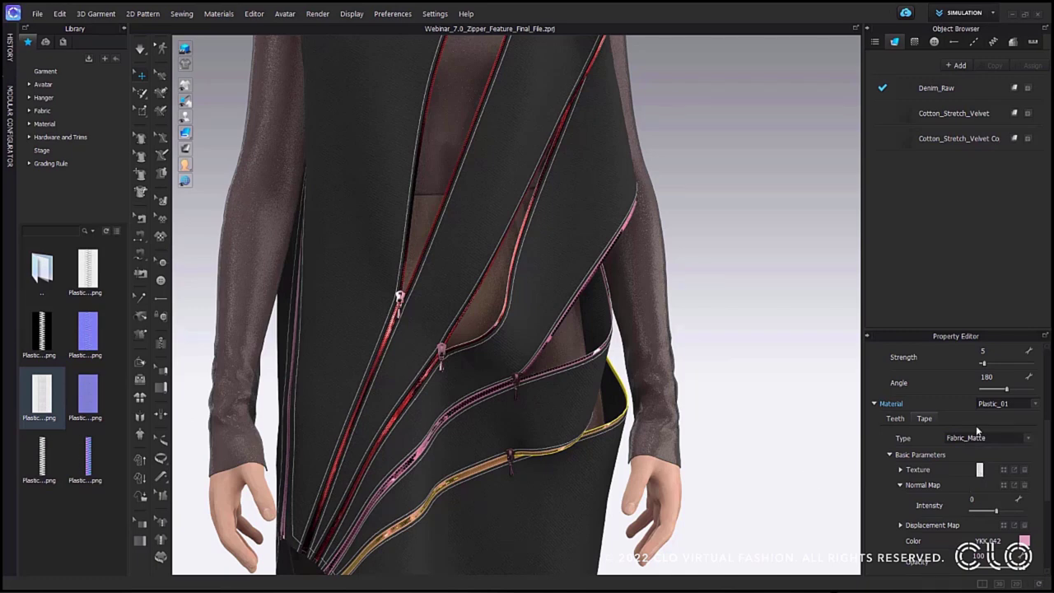
click(1028, 438)
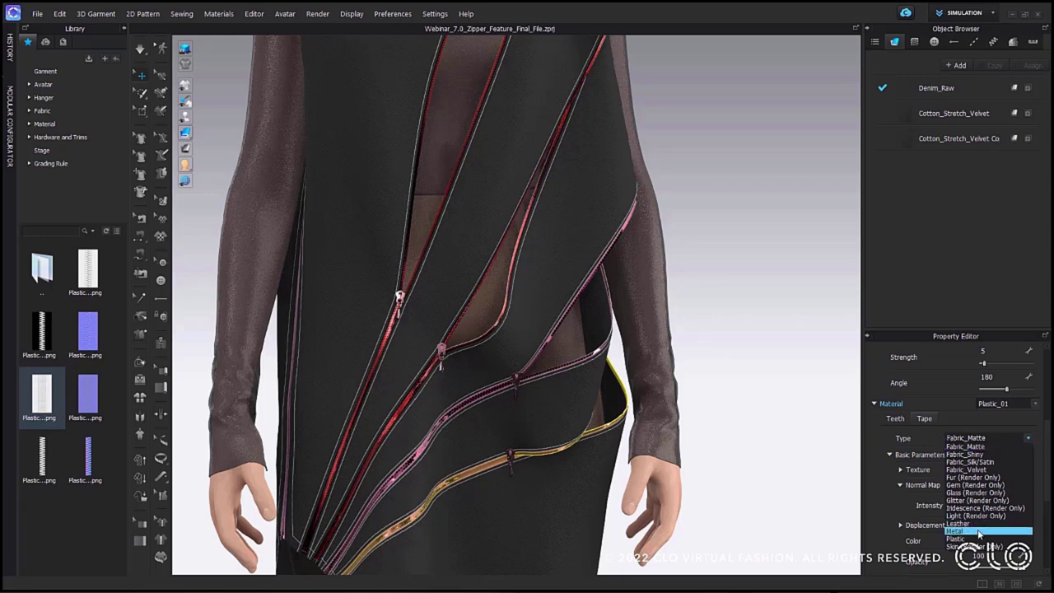
click(1002, 453)
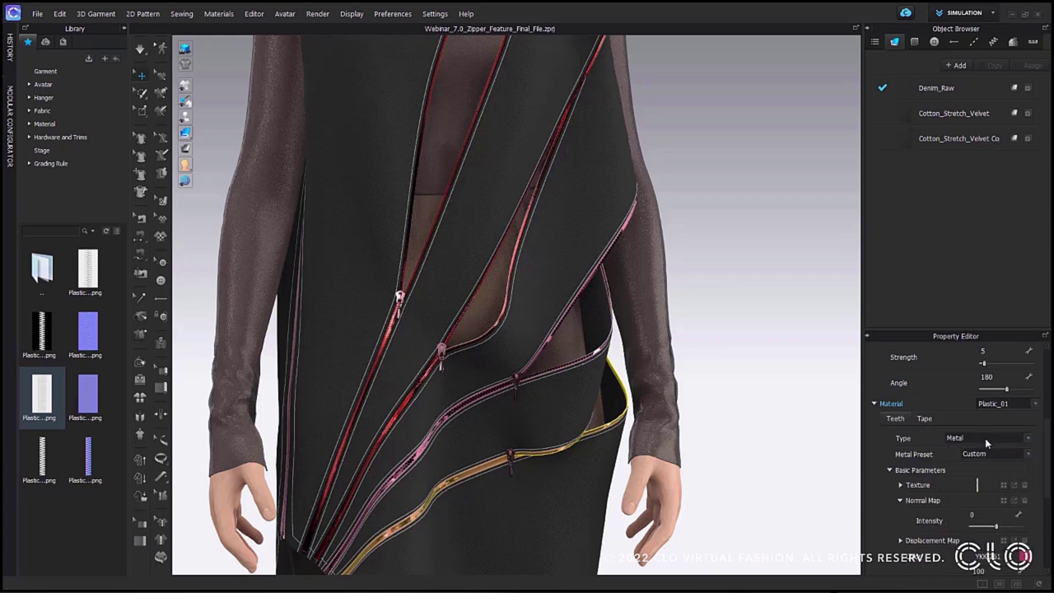
Set the third zipper's teeth material type to Plastic and its tape type to Fabric_Silk/Satin, and deselect the zipper
click(986, 438)
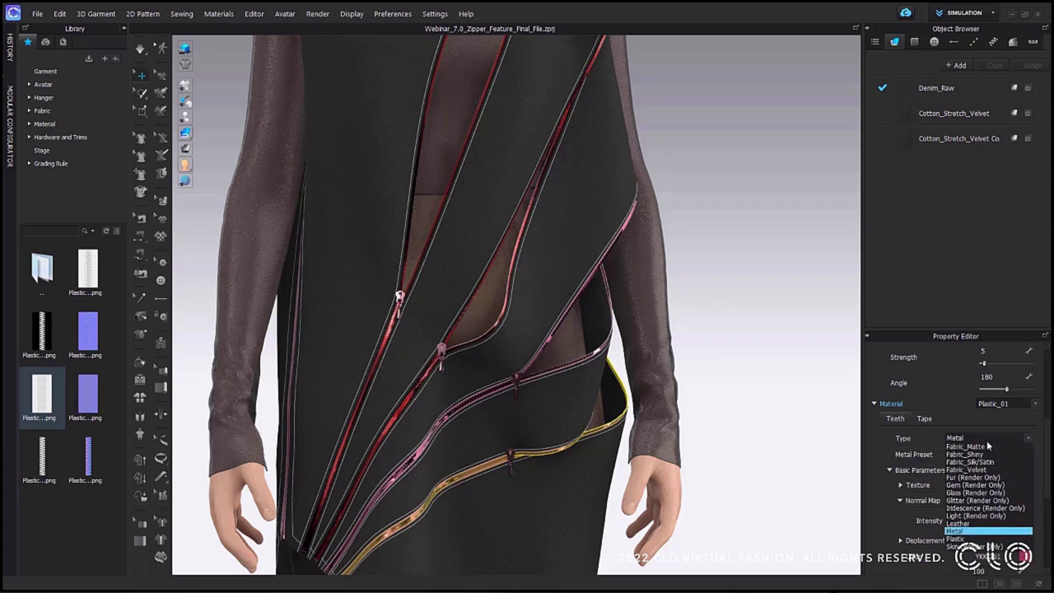
click(954, 539)
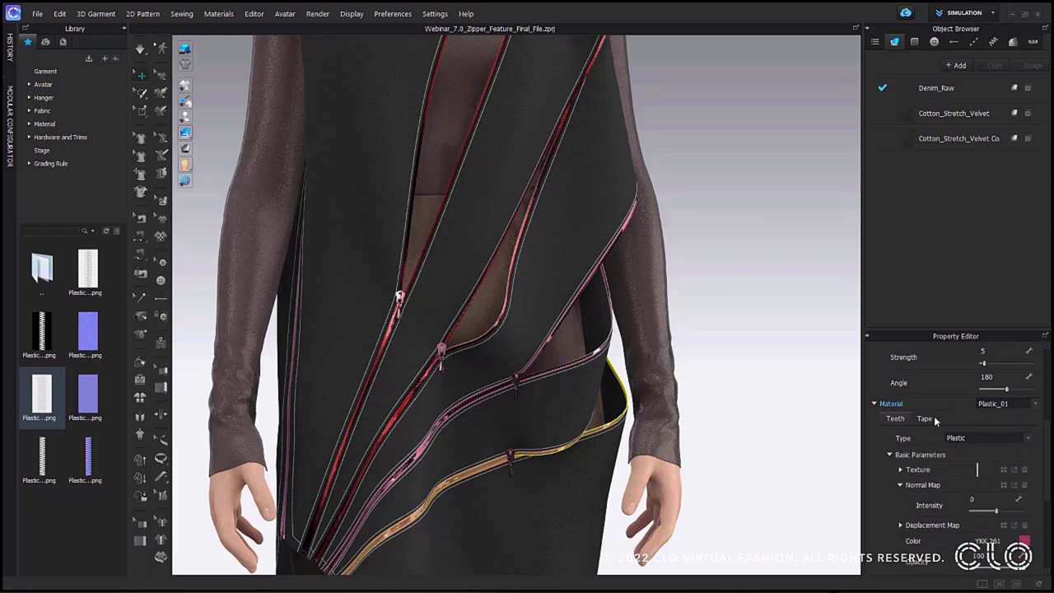
click(994, 437)
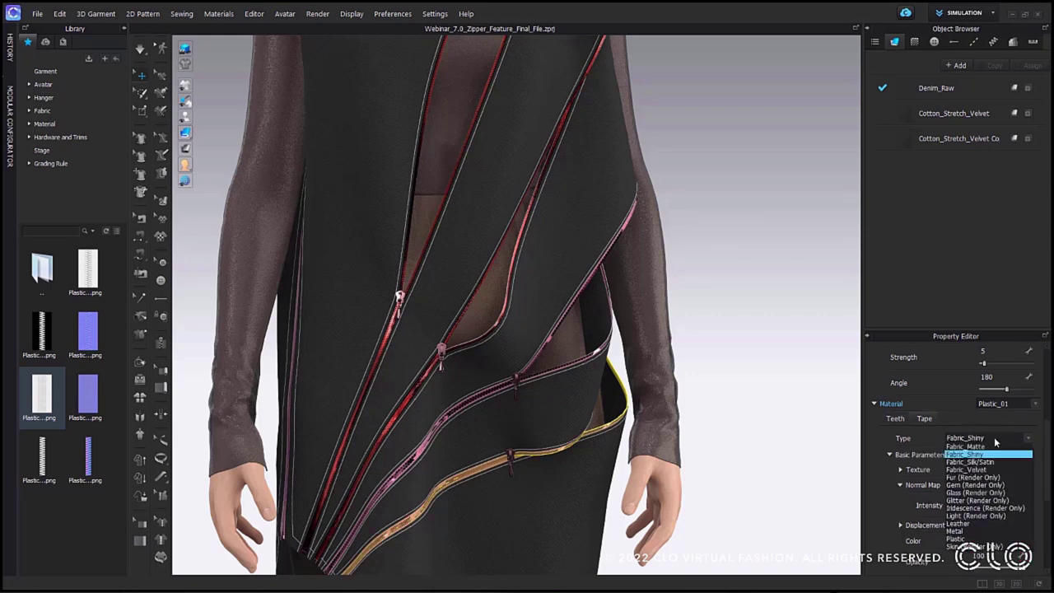
click(990, 465)
click(742, 418)
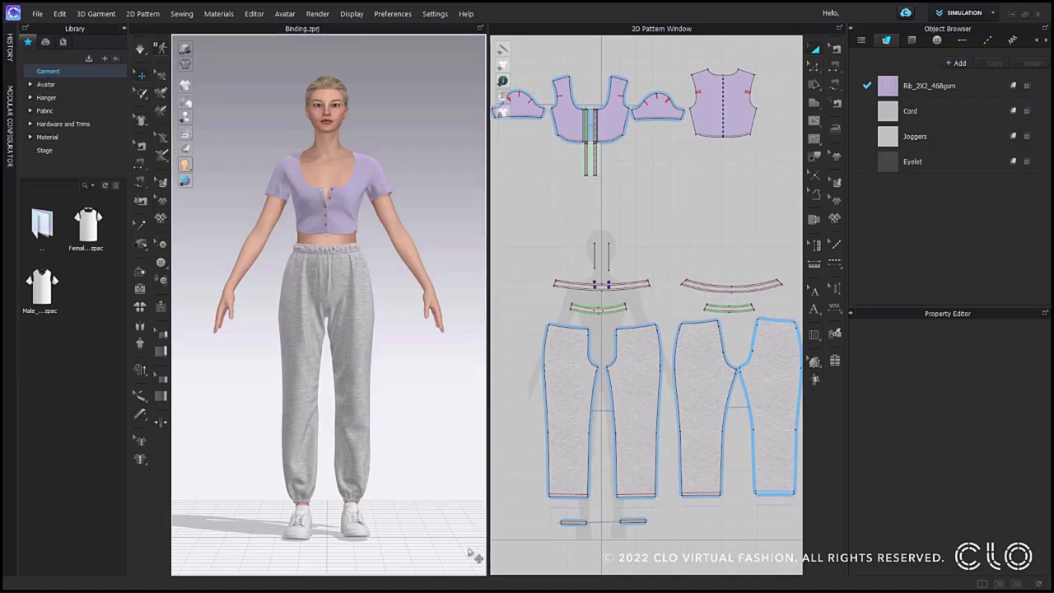
Create a binding around the purple top's whole neckline, from one button placket edge around the back to the other
click(164, 399)
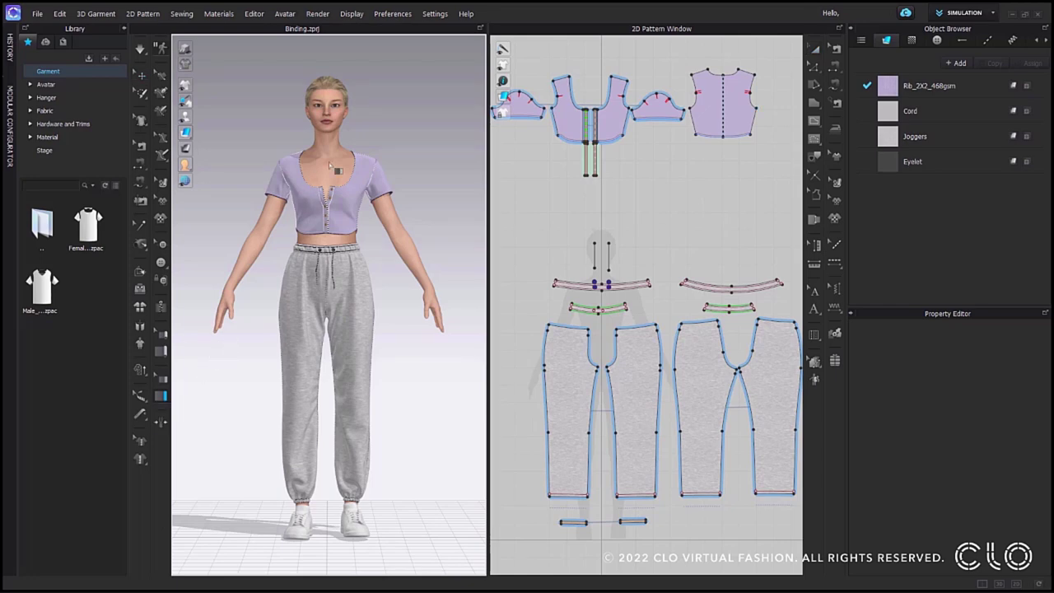
scroll(346, 280, up, 3)
scroll(347, 283, up, 5)
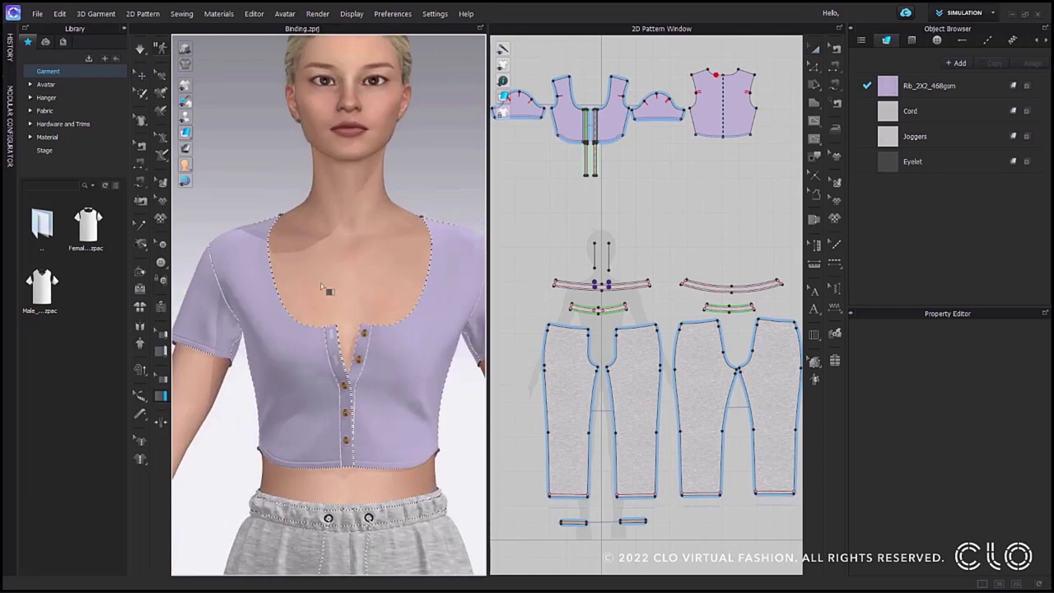
middle_drag(320, 289, 296, 289)
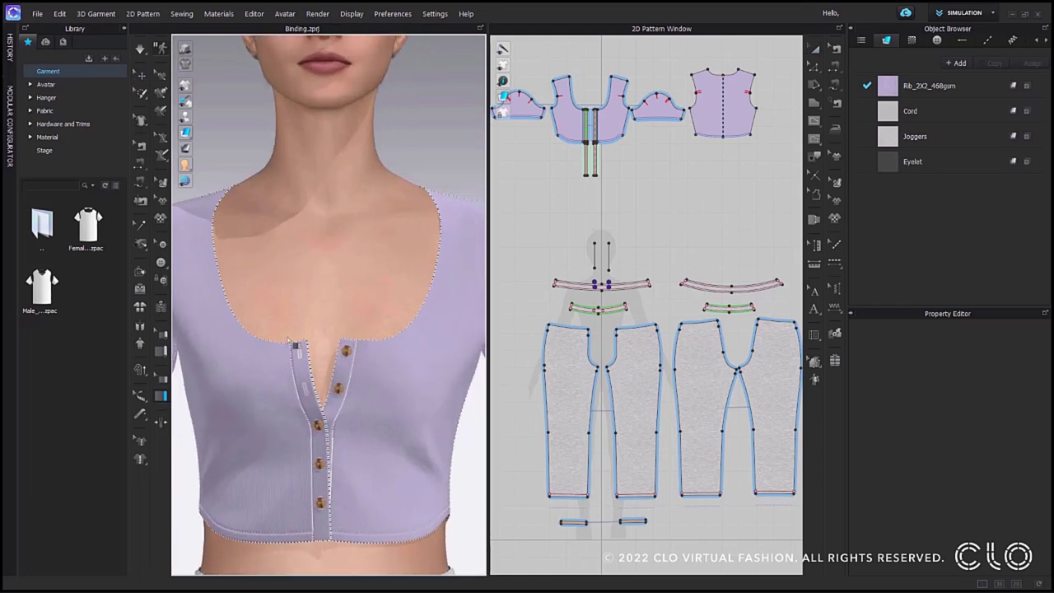
click(290, 343)
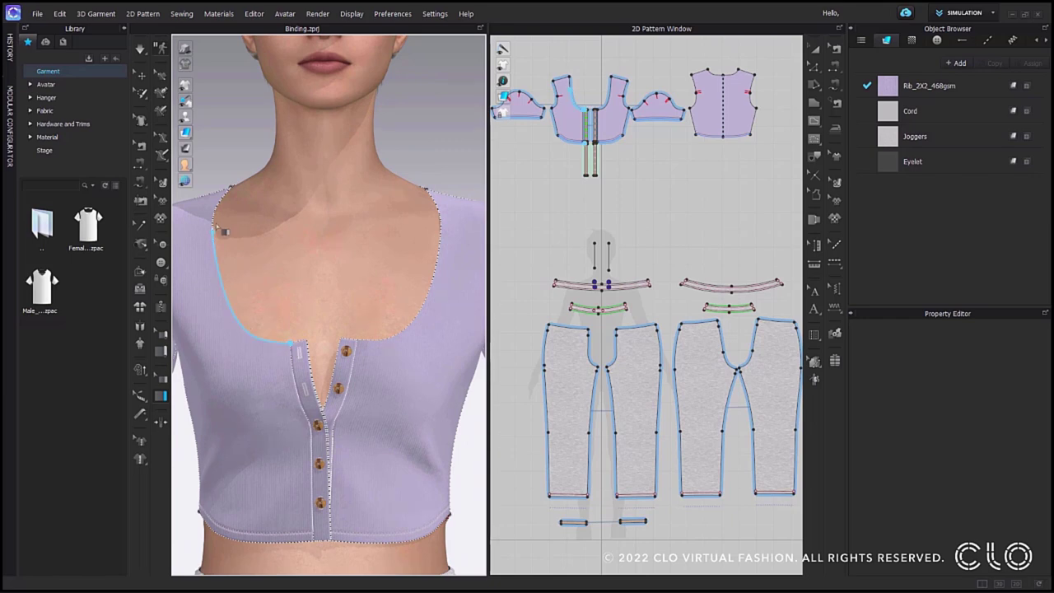
right_drag(252, 200, 386, 207)
right_drag(266, 197, 501, 203)
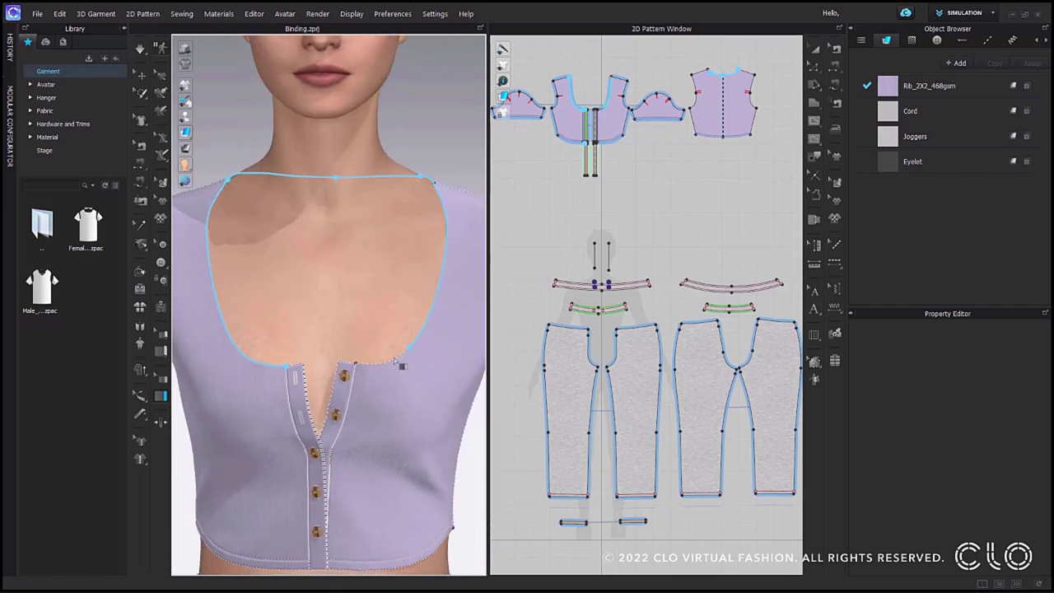
click(362, 366)
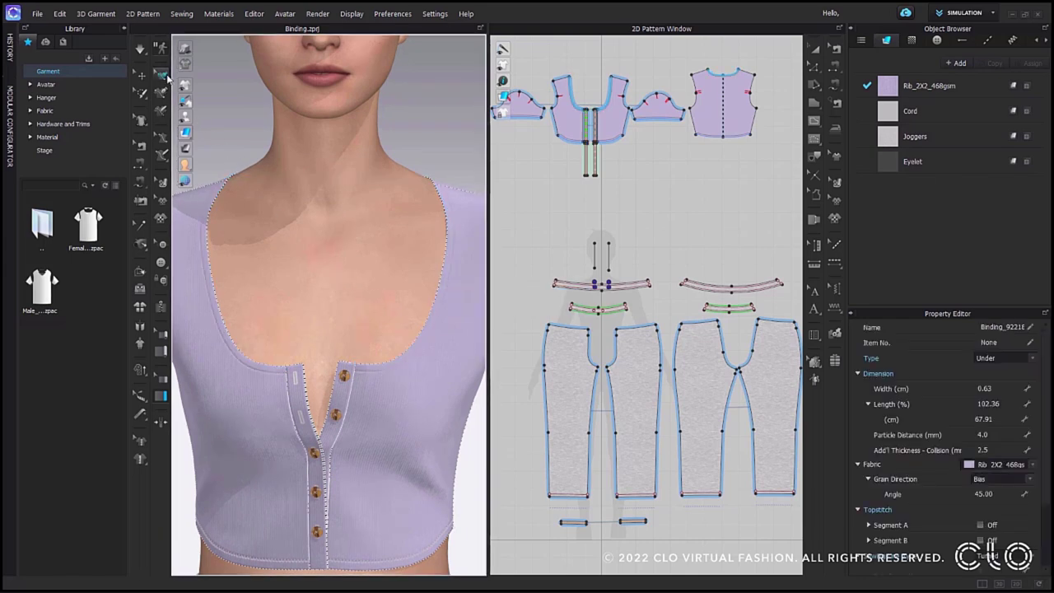
Simulate the garment with its new neckline binding and hide the avatar
click(140, 49)
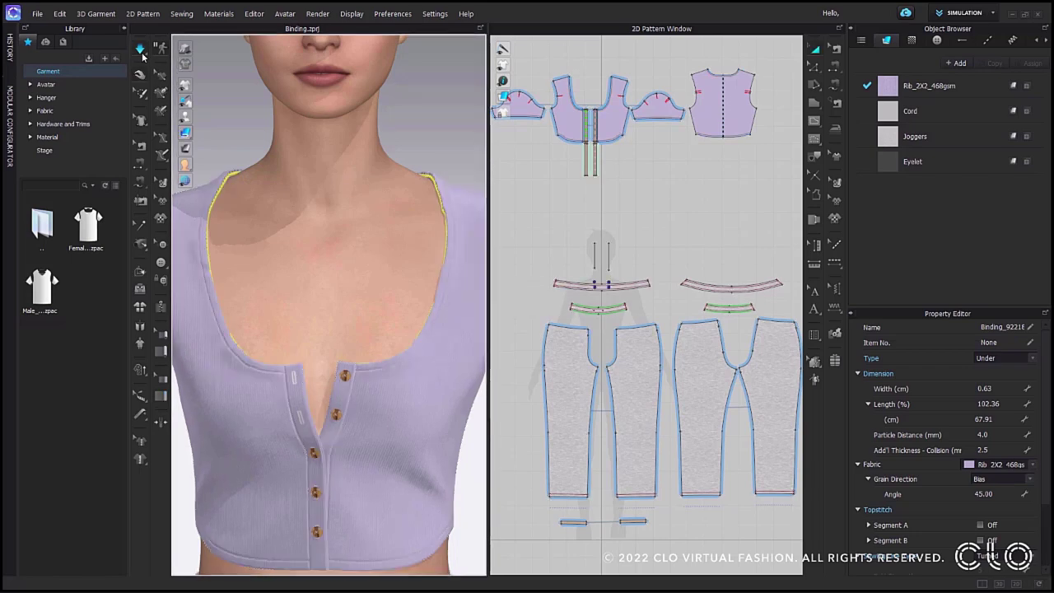
key(space)
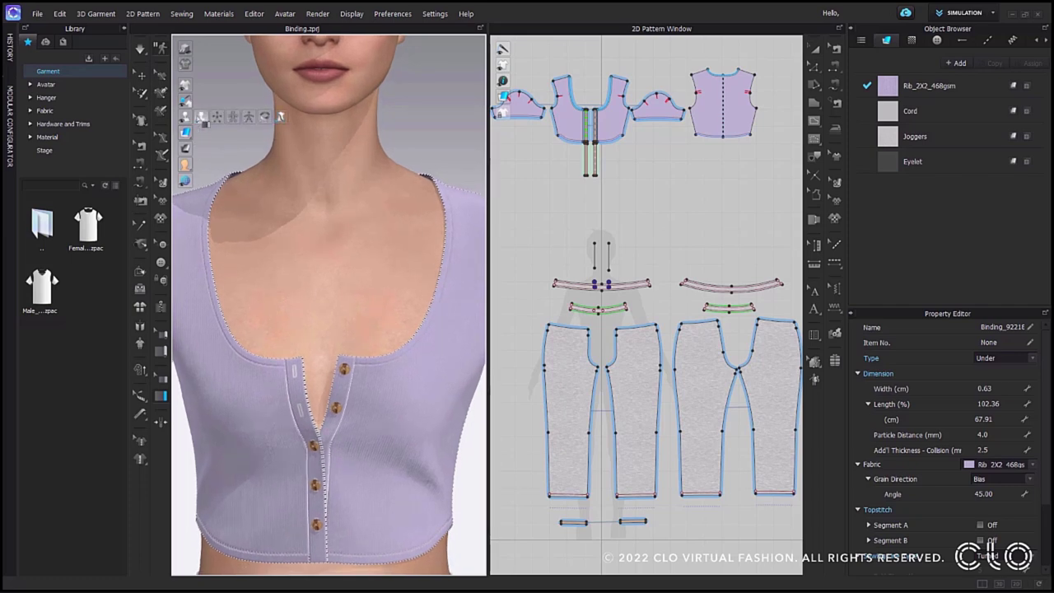
click(216, 135)
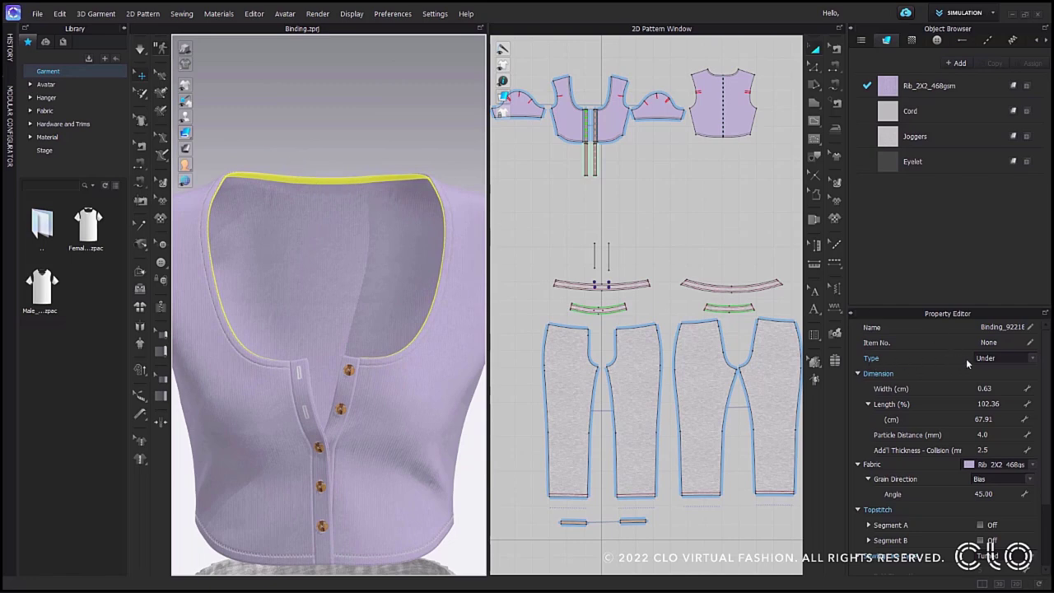
Change the neckline binding's type to Both and simulate the garment
click(991, 360)
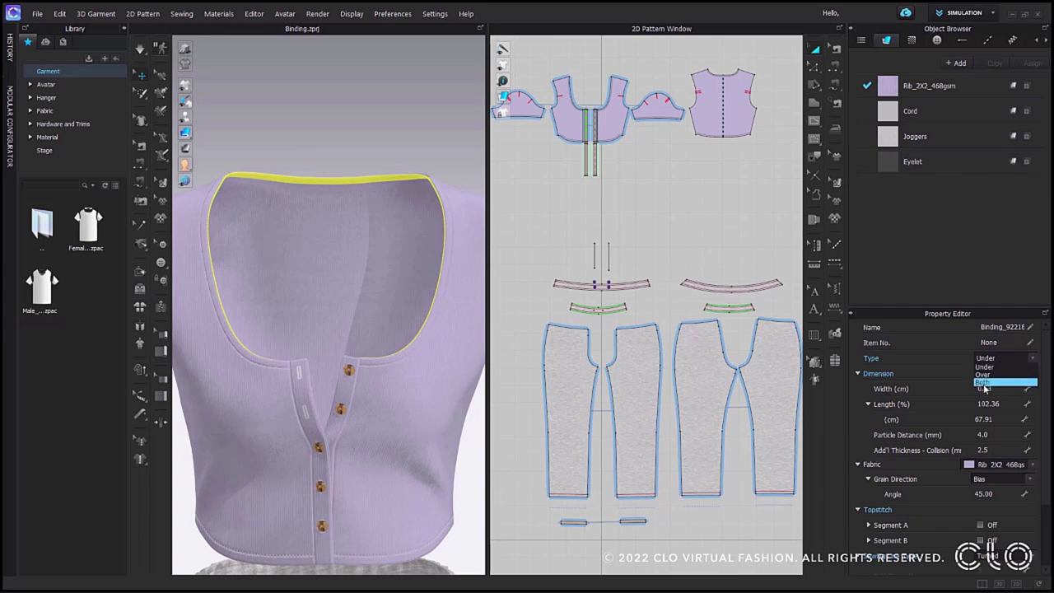
click(984, 384)
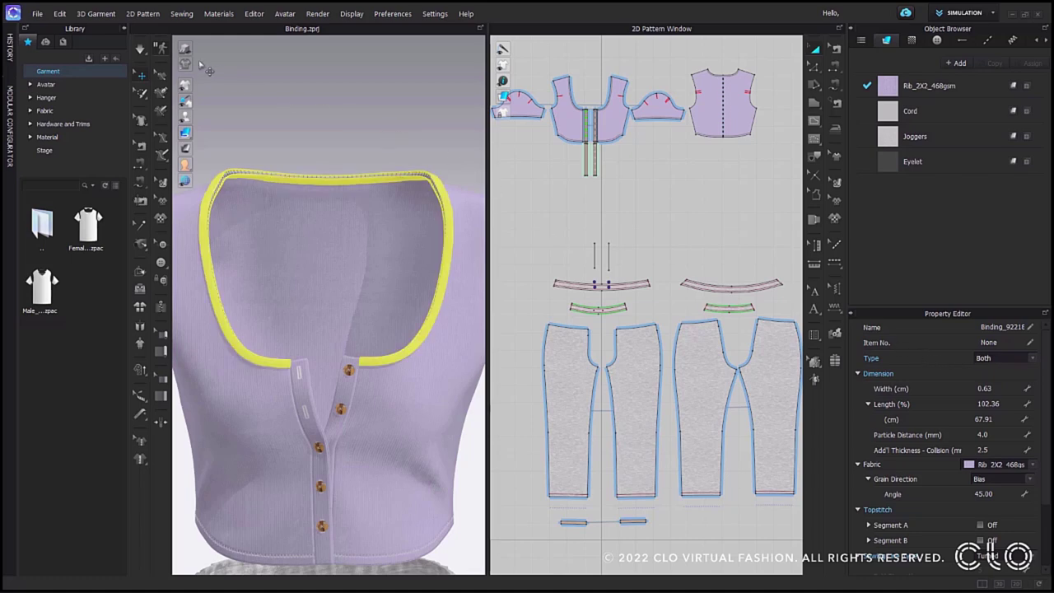
click(140, 51)
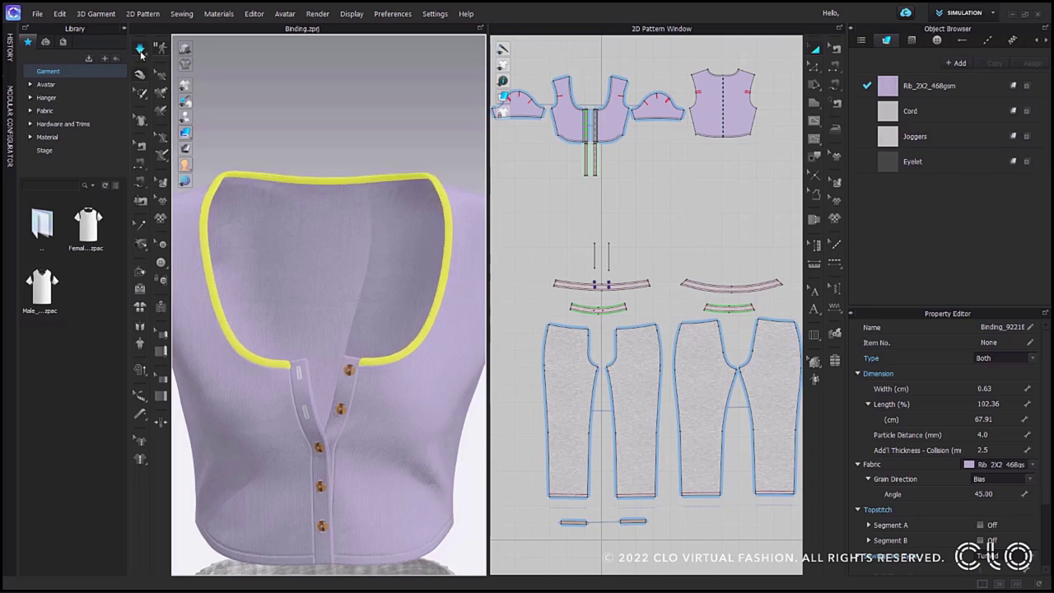
right_drag(233, 137, 305, 142)
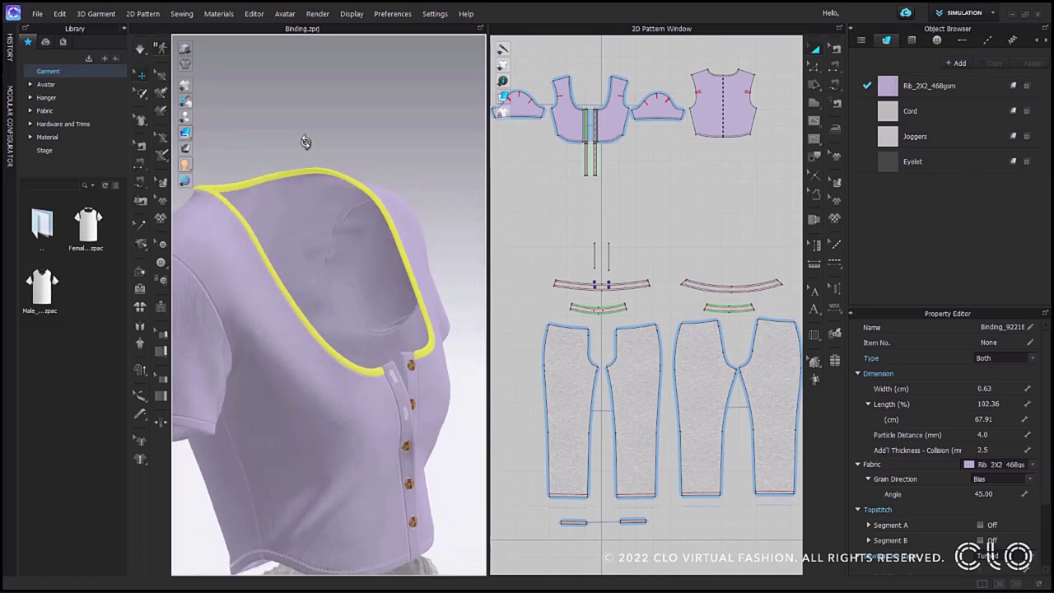
scroll(318, 205, up, 5)
right_drag(320, 228, 273, 233)
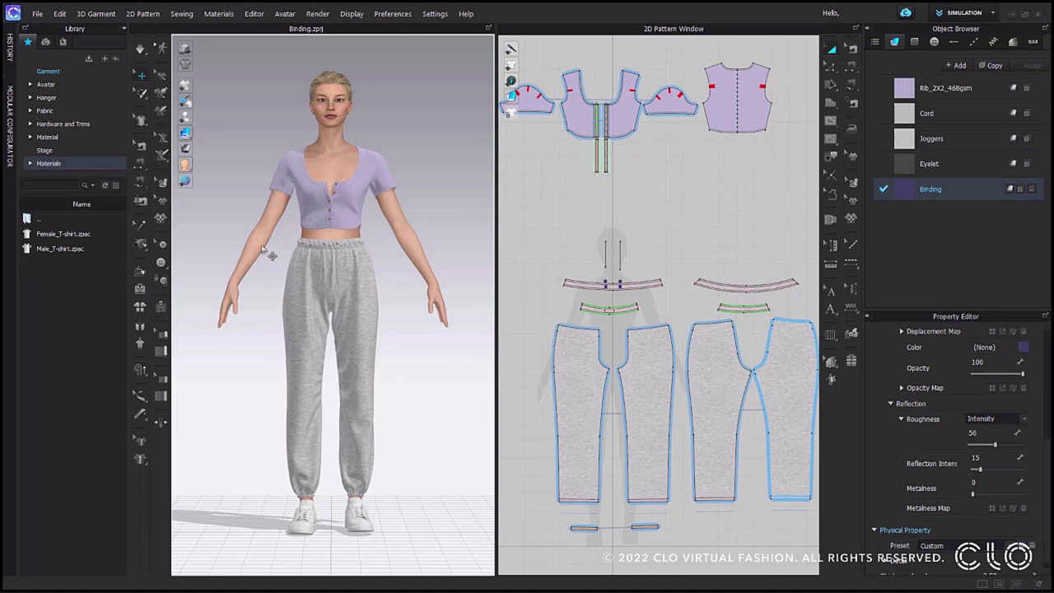
Create a binding along the top's right shoulder seam from the neckline to the sleeve, choosing one side of the seam
scroll(280, 231, up, 6)
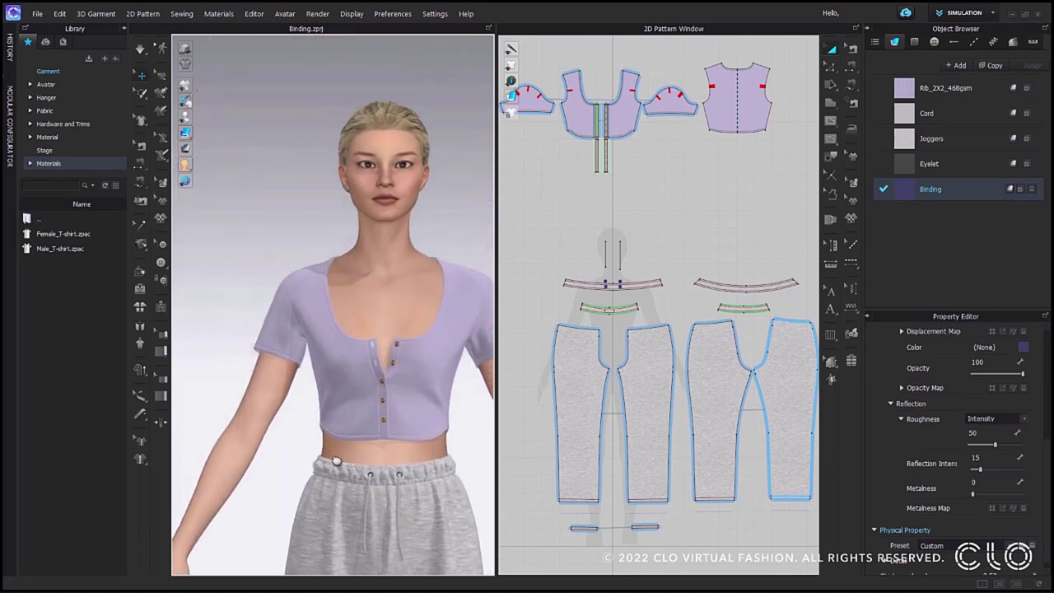
right_drag(258, 344, 321, 331)
scroll(320, 329, up, 4)
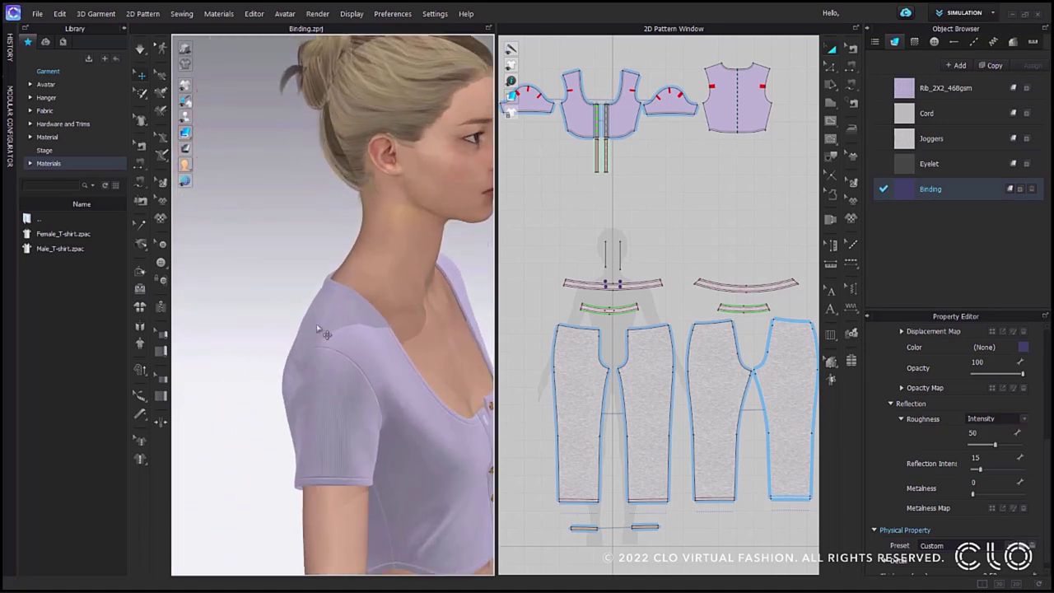
scroll(320, 330, up, 5)
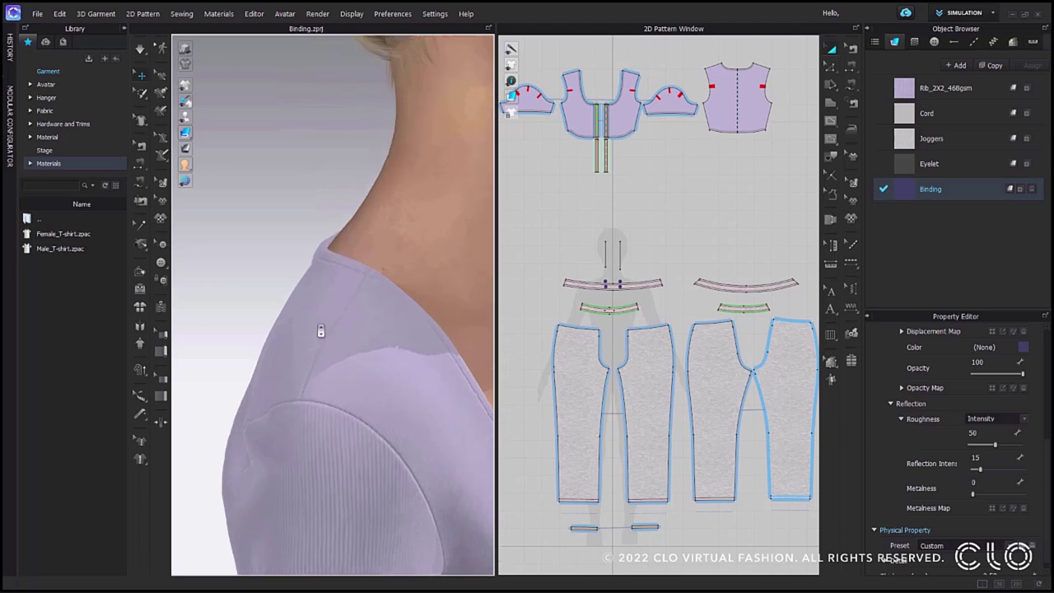
scroll(320, 330, up, 1)
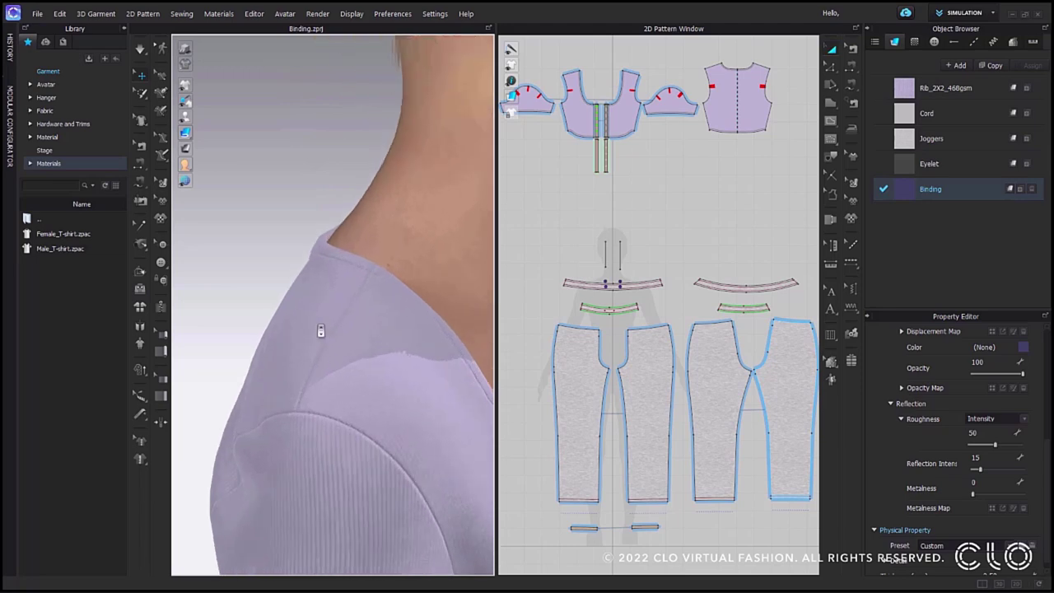
click(163, 396)
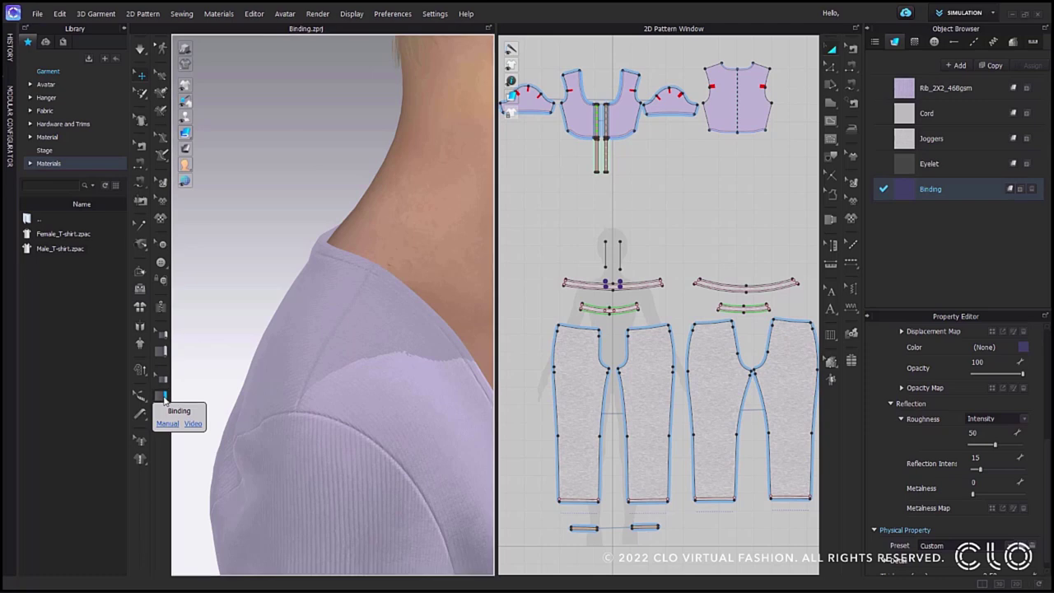
click(377, 270)
click(295, 412)
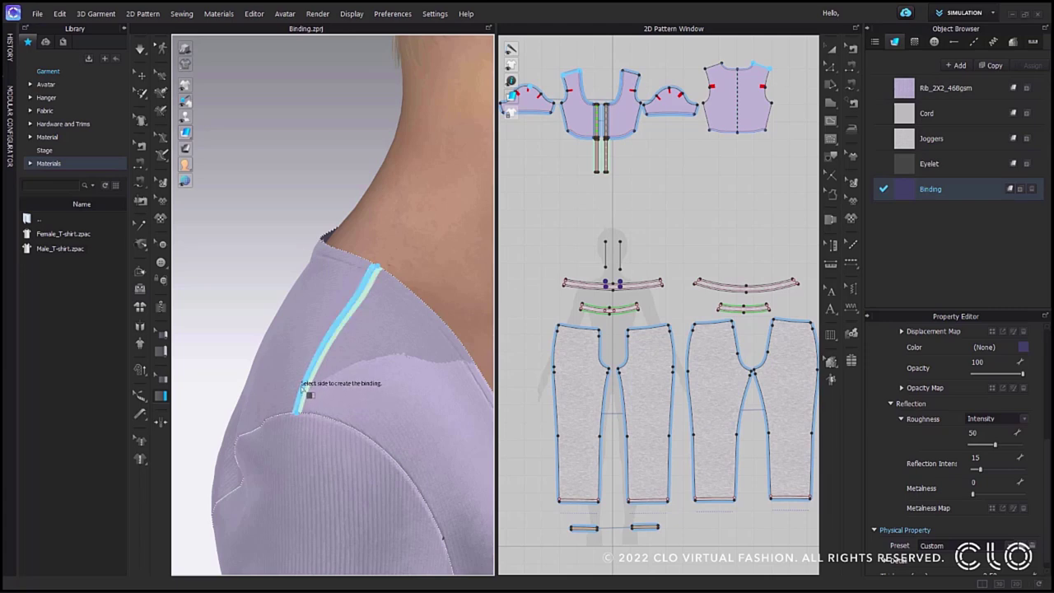
click(302, 395)
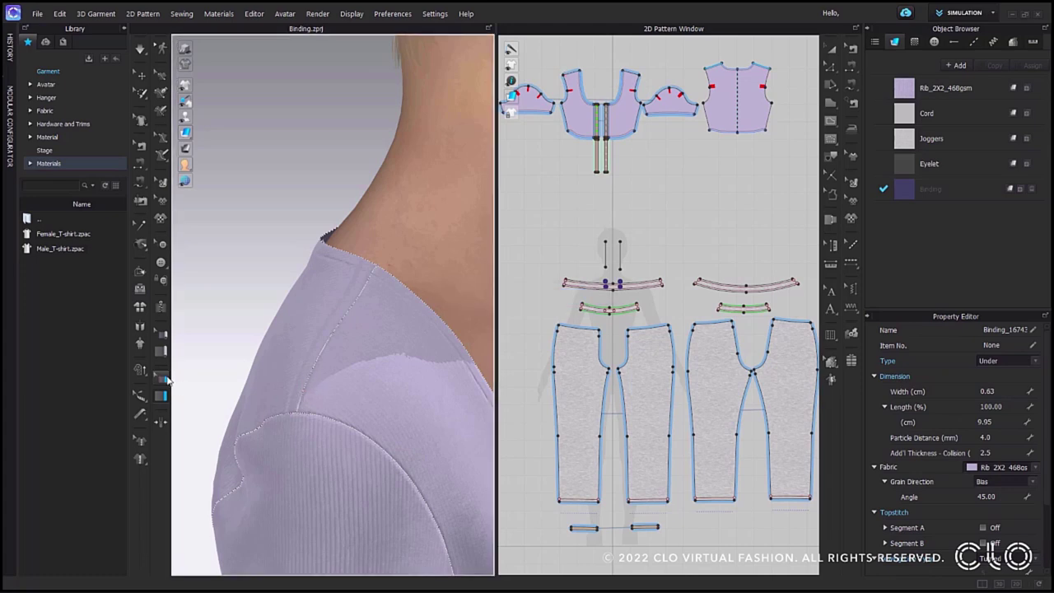
Hide the avatar, select the shoulder seam binding inside the top and start the simulation
click(139, 76)
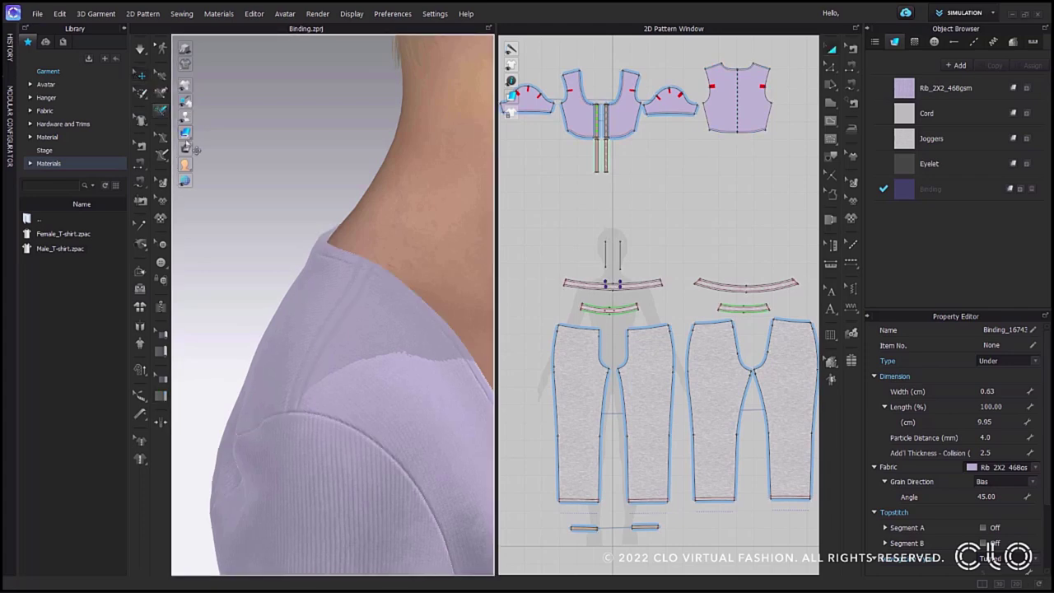
click(270, 235)
scroll(337, 348, up, 3)
right_drag(337, 348, 311, 327)
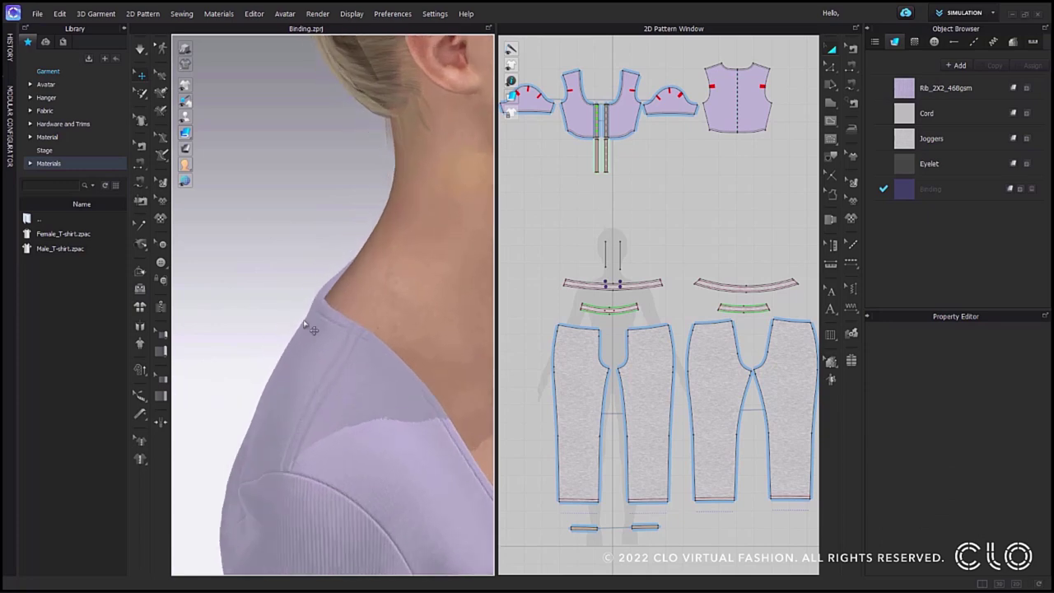
click(186, 117)
right_drag(311, 238, 381, 404)
click(380, 325)
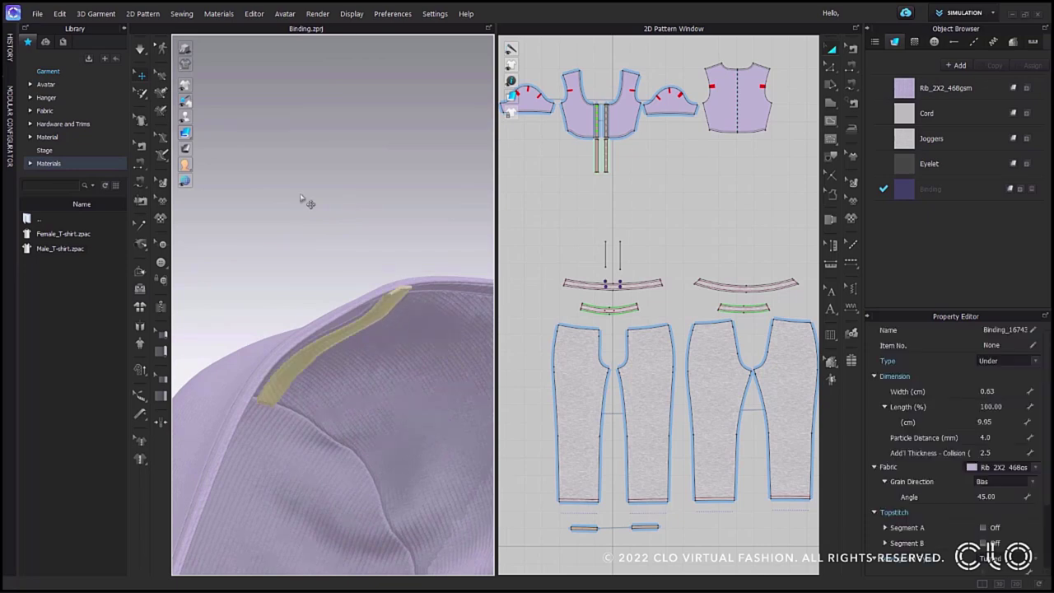
click(141, 49)
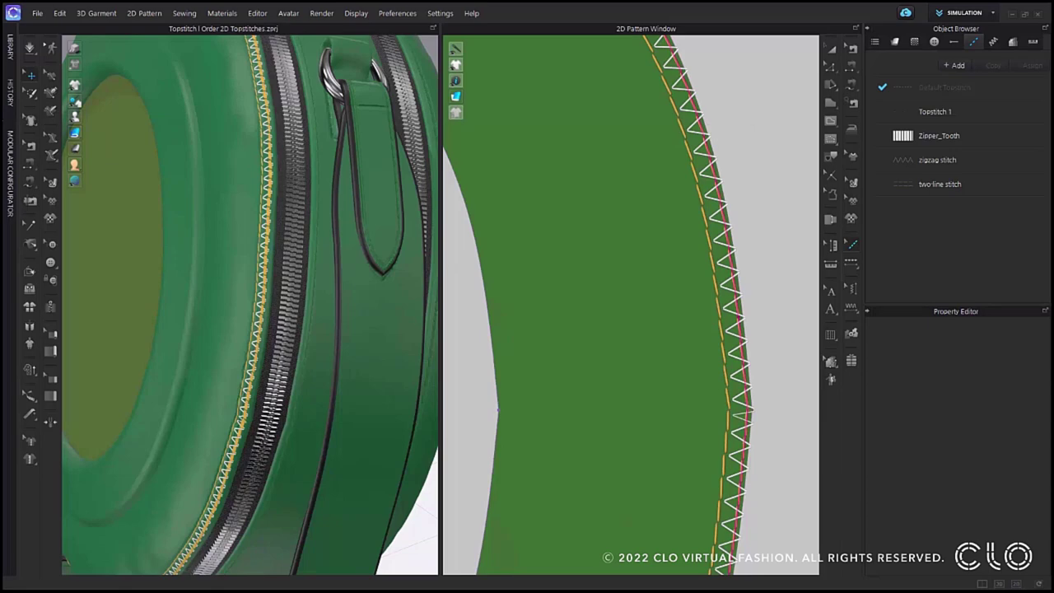
Send the zigzag topstitch along the bag panel's curved edge to the back of the topstitch order
click(852, 245)
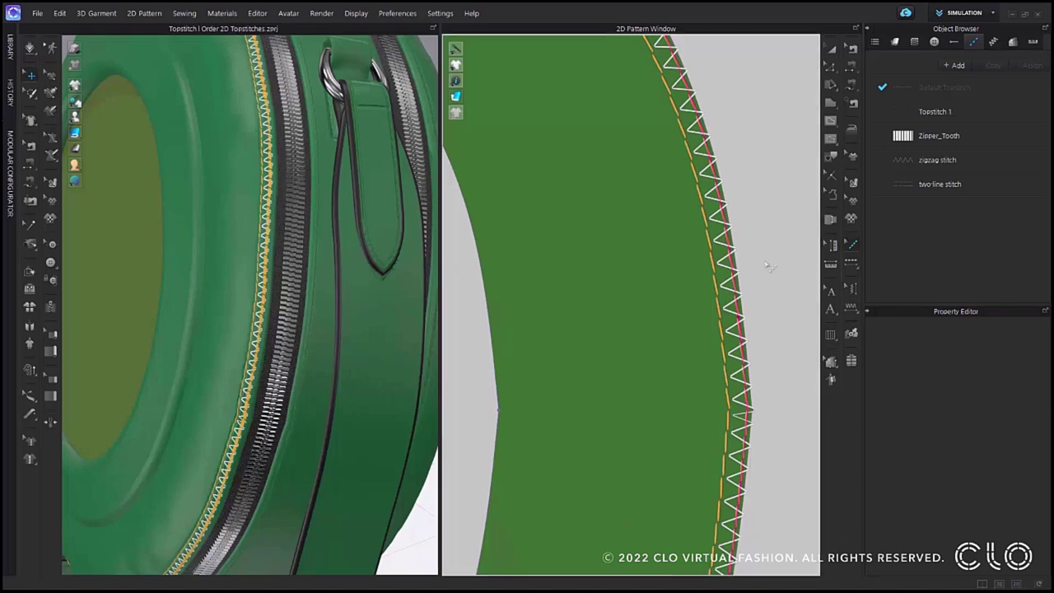
mouse_move(735, 288)
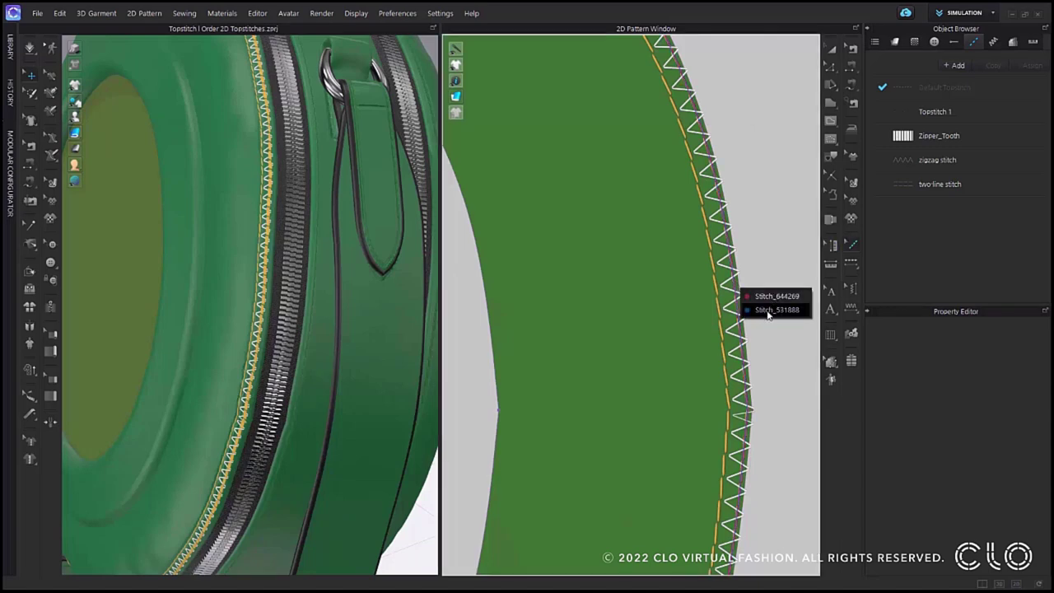
click(762, 309)
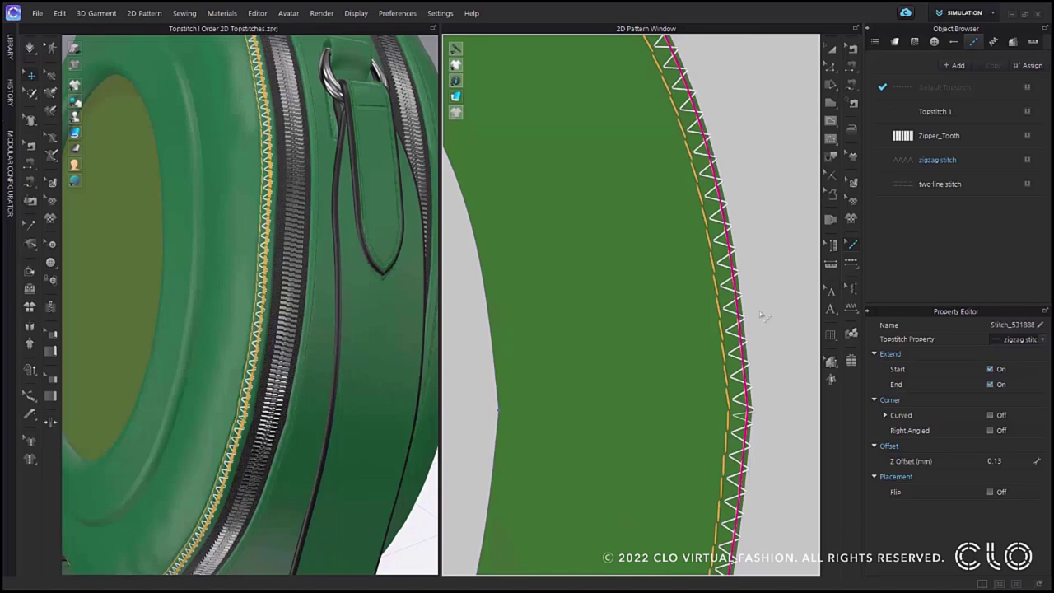
right_click(739, 323)
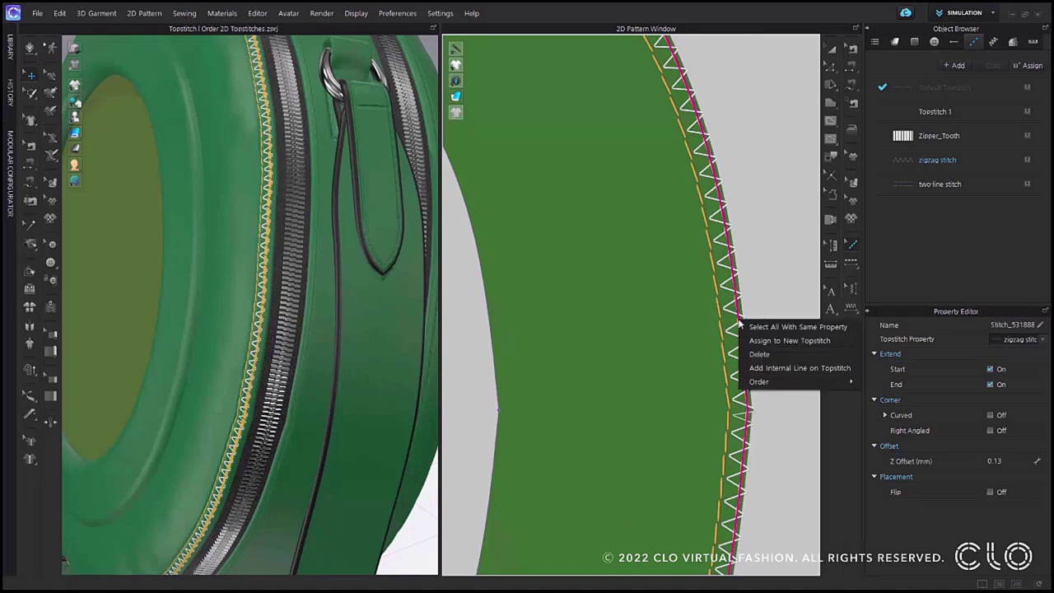
mouse_move(764, 384)
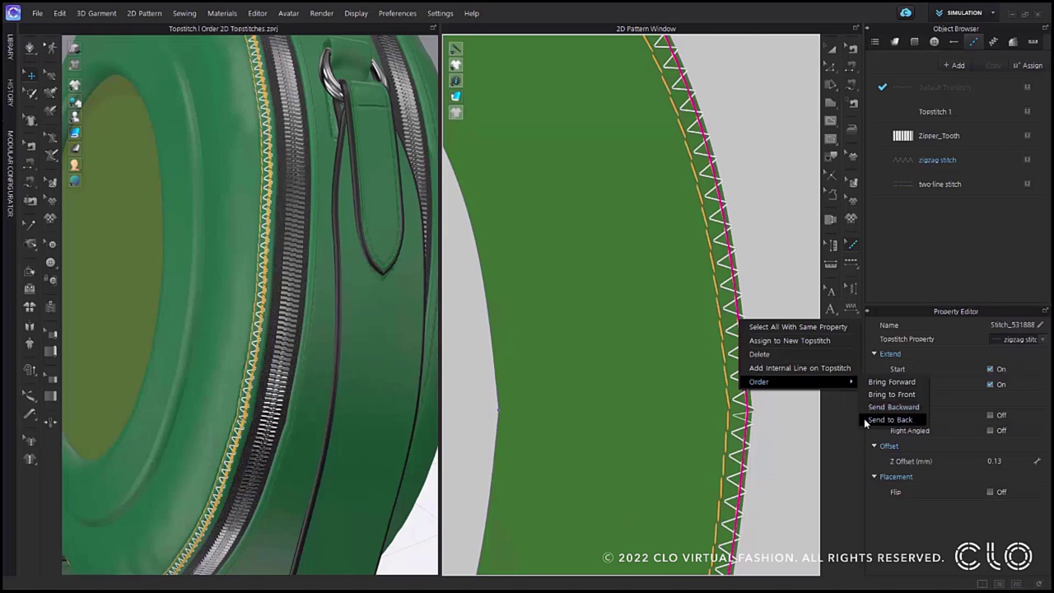
click(864, 419)
click(776, 462)
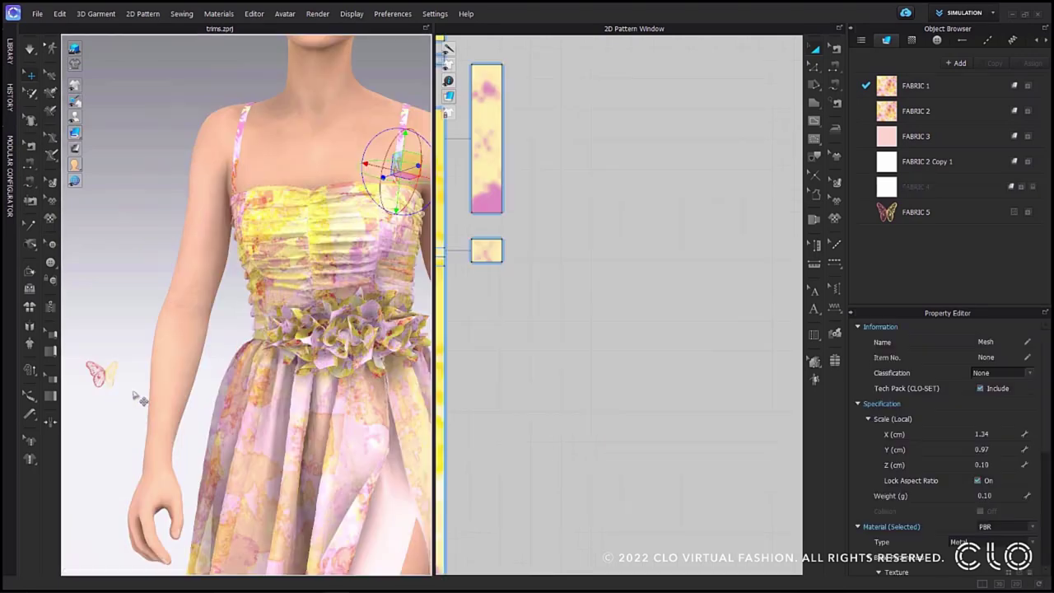
Convert the butterfly pattern beside the avatar, made with FABRIC 5, into a trim
click(98, 370)
right_drag(565, 353, 505, 283)
scroll(580, 303, up, 5)
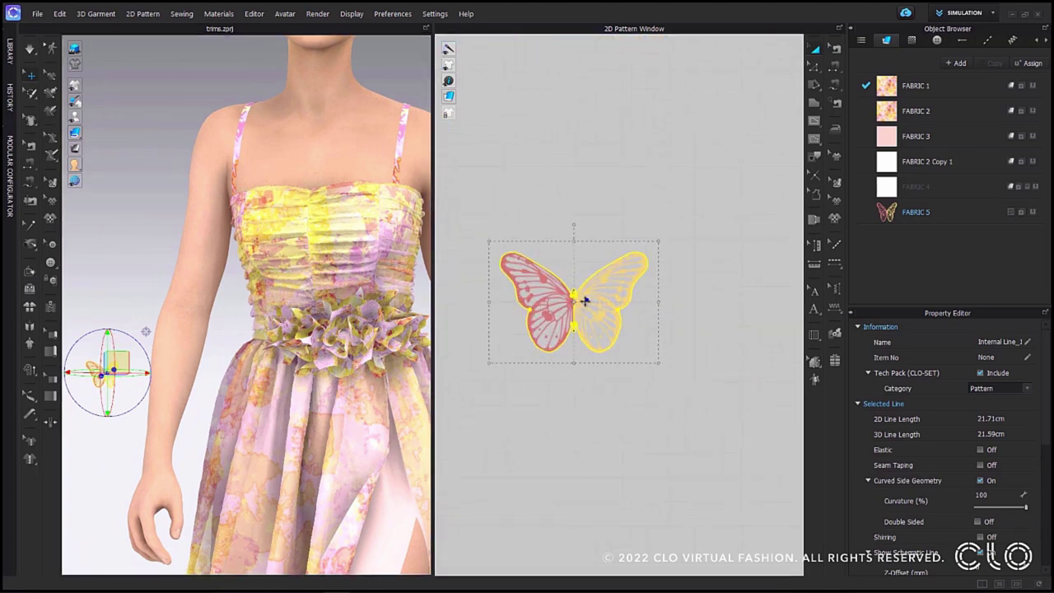
click(891, 215)
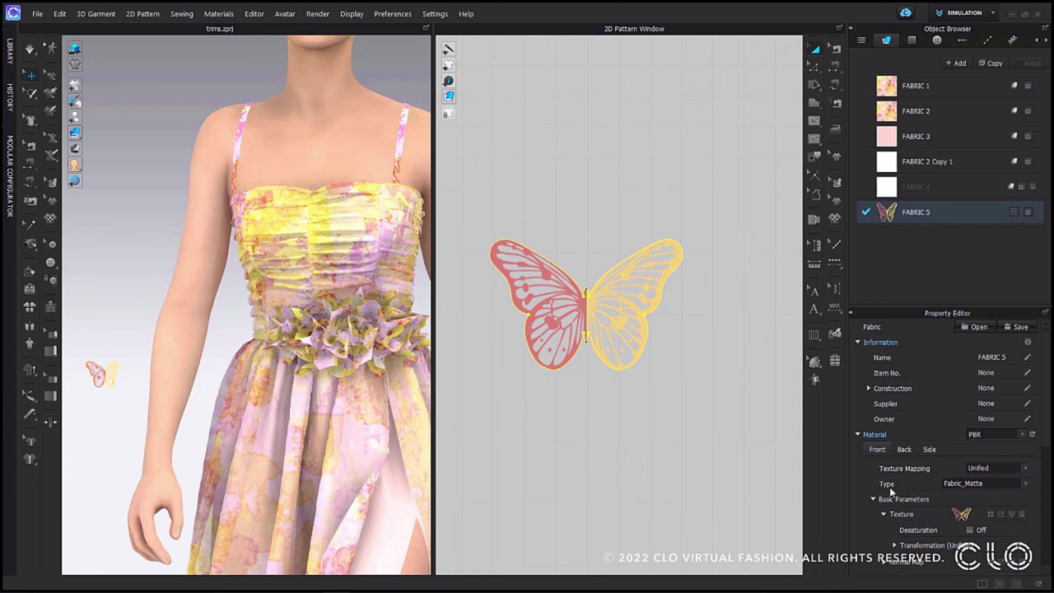
right_click(100, 376)
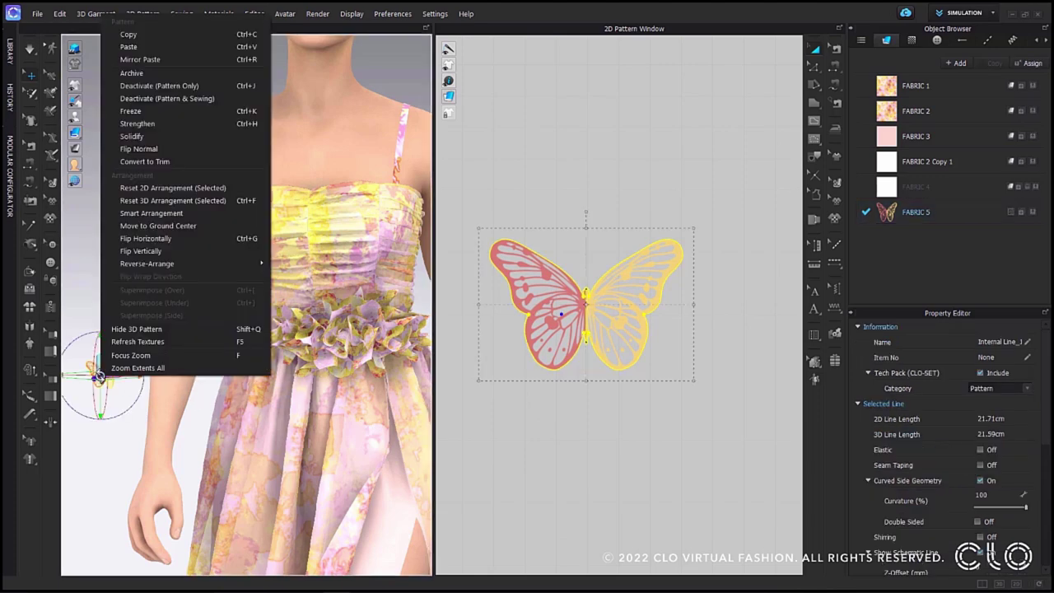
click(174, 164)
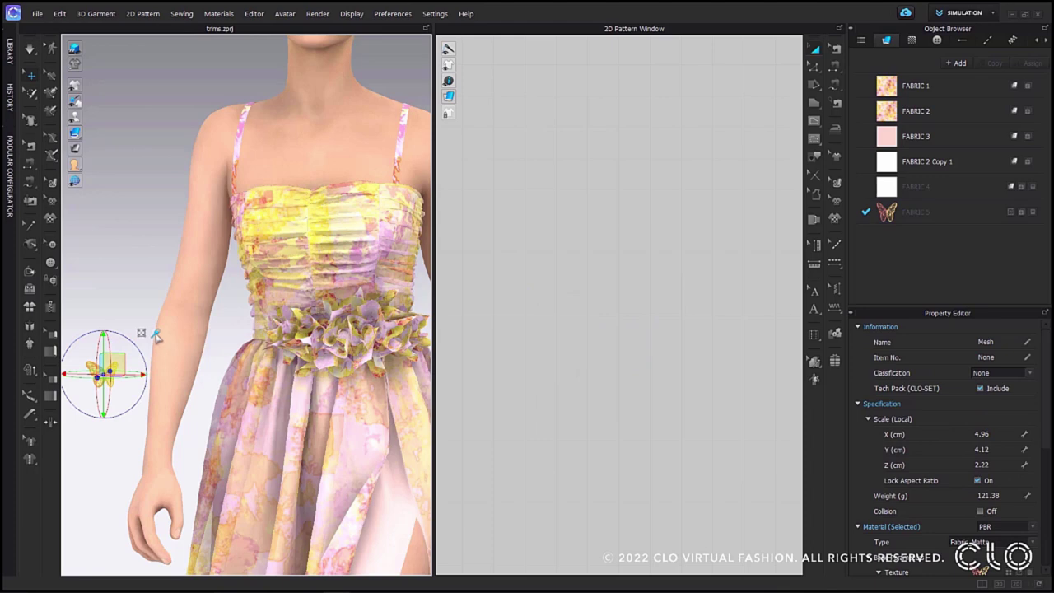
Glue the butterfly trim onto the front of the skirt, just below the waist flowers, and adjust its rotation
click(103, 372)
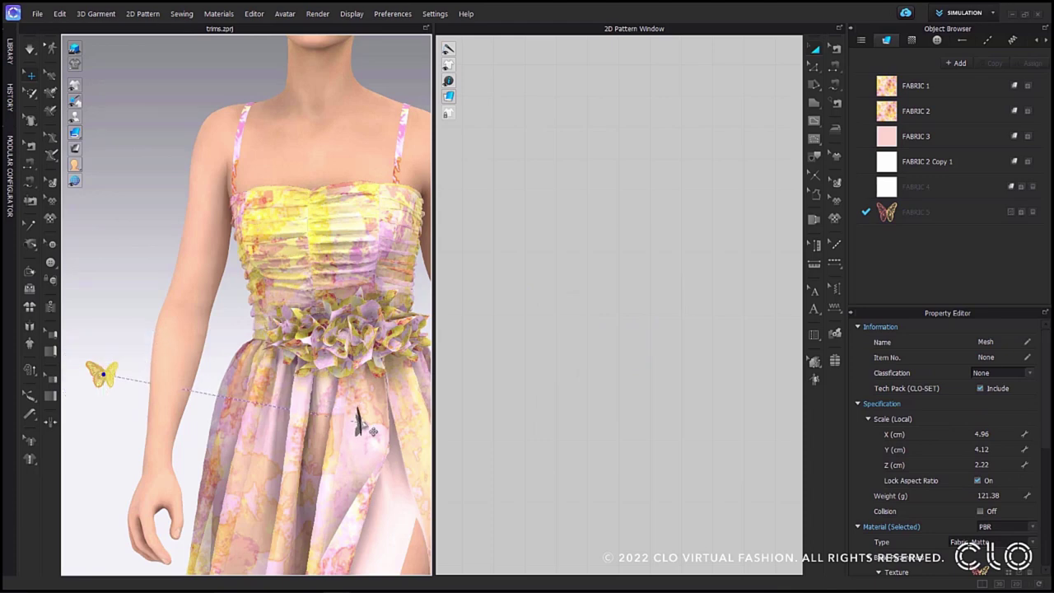
click(358, 420)
right_drag(350, 392, 346, 409)
drag(347, 409, 344, 397)
right_drag(345, 398, 345, 393)
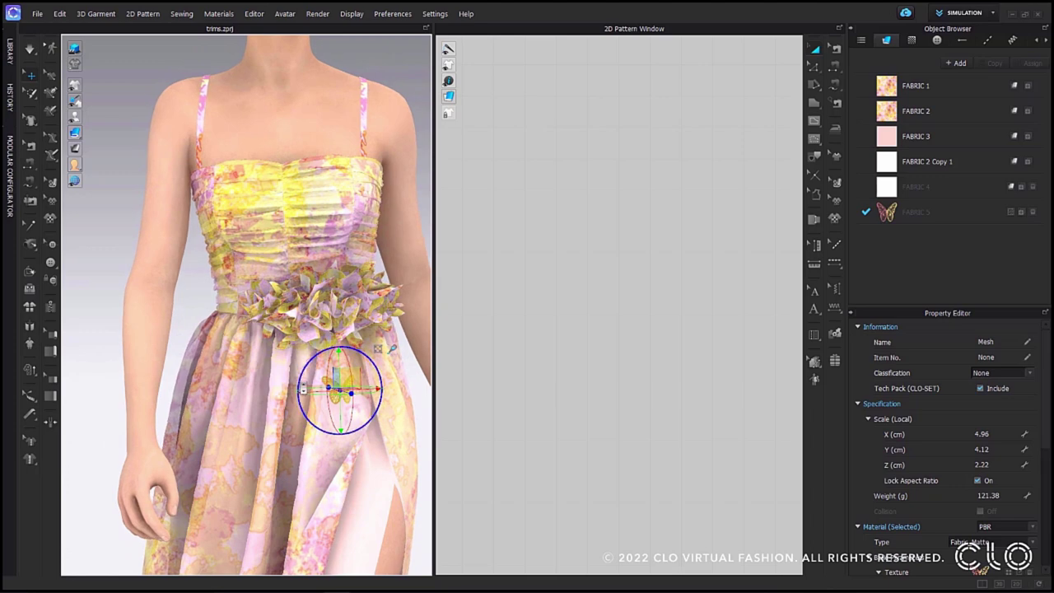
scroll(346, 393, down, 3)
scroll(377, 403, down, 5)
click(359, 365)
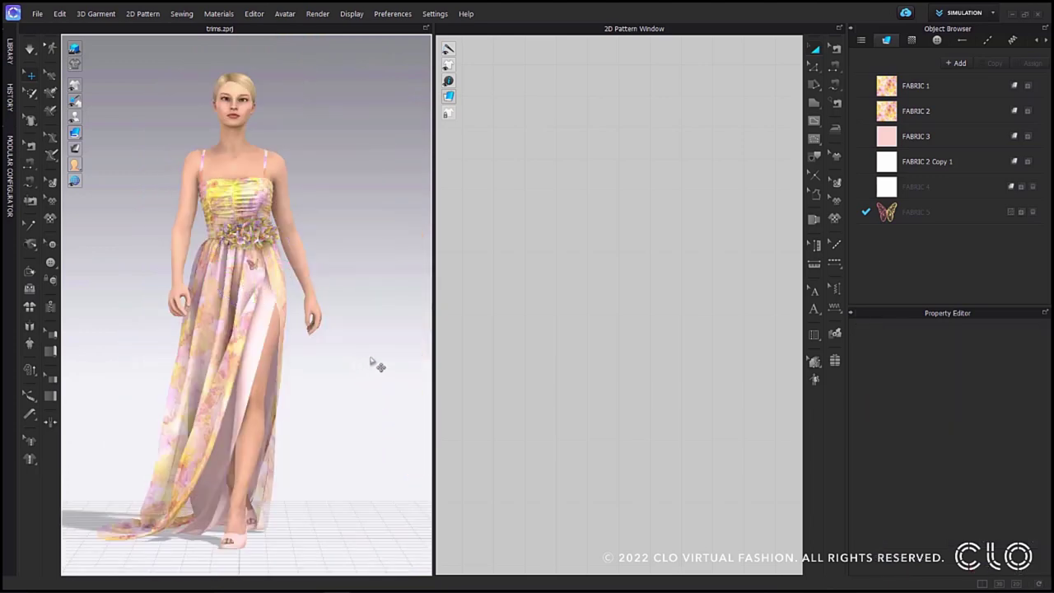
Duplicate the metal slider on the dress's left back strap to the symmetric strap pattern and inspect the copy
right_drag(338, 364, 136, 365)
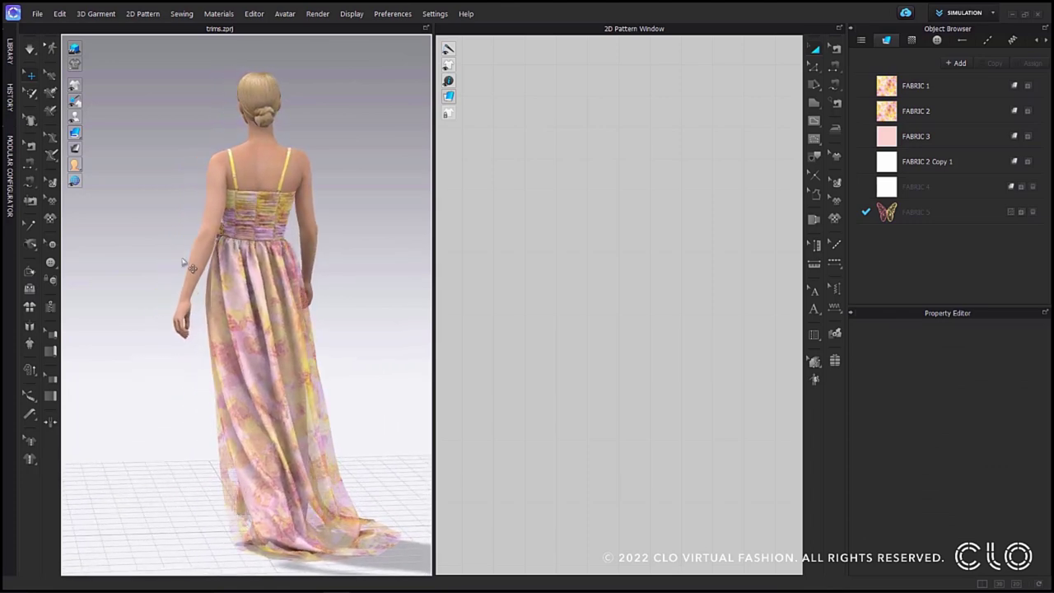
scroll(255, 239, up, 5)
scroll(287, 238, up, 2)
scroll(292, 237, down, 2)
scroll(303, 239, up, 4)
right_drag(303, 256, 245, 248)
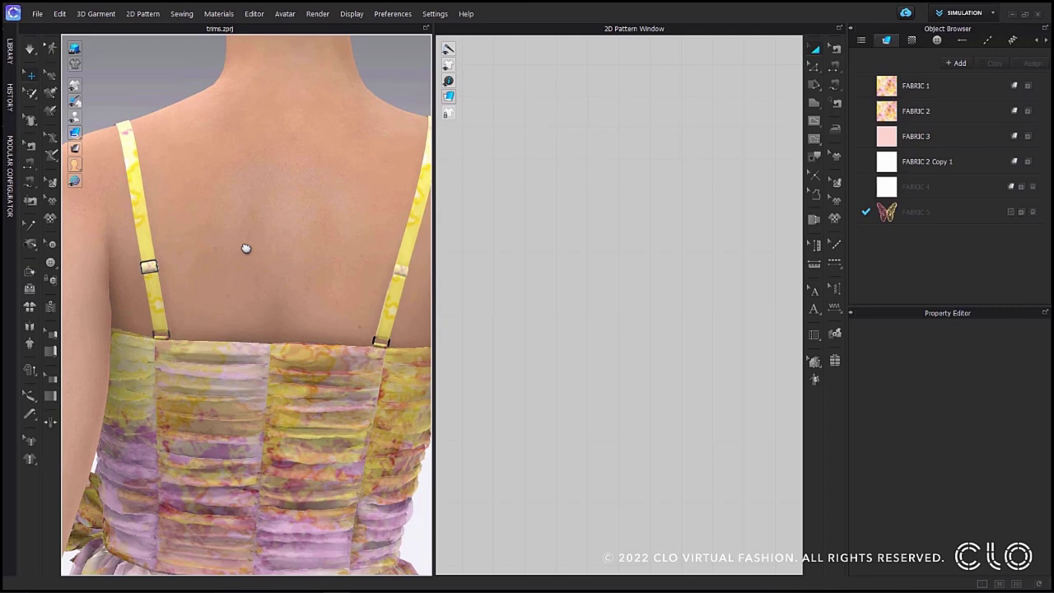
right_drag(246, 248, 198, 263)
click(133, 261)
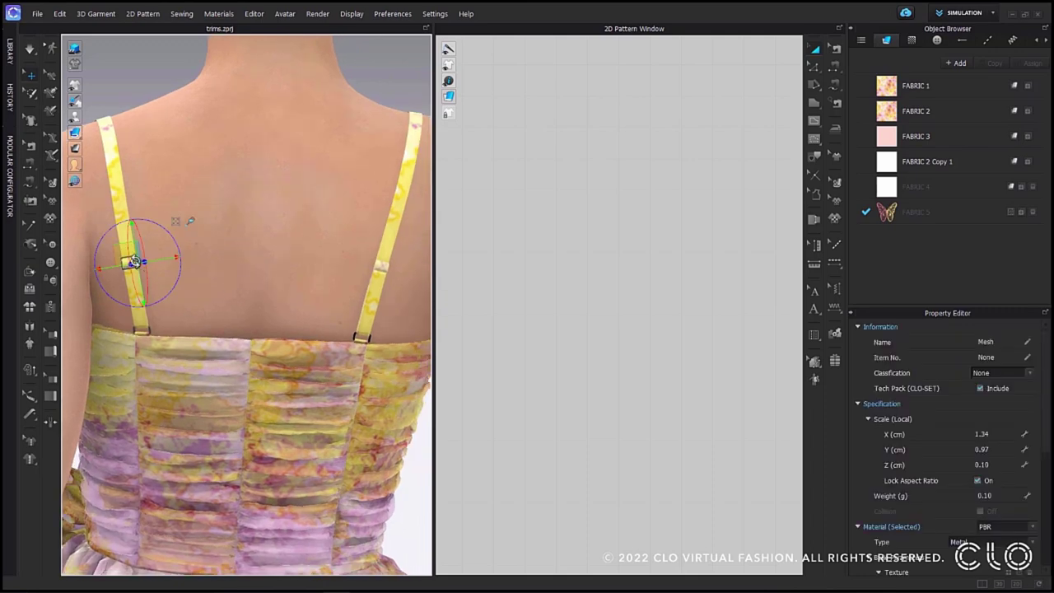
right_click(127, 256)
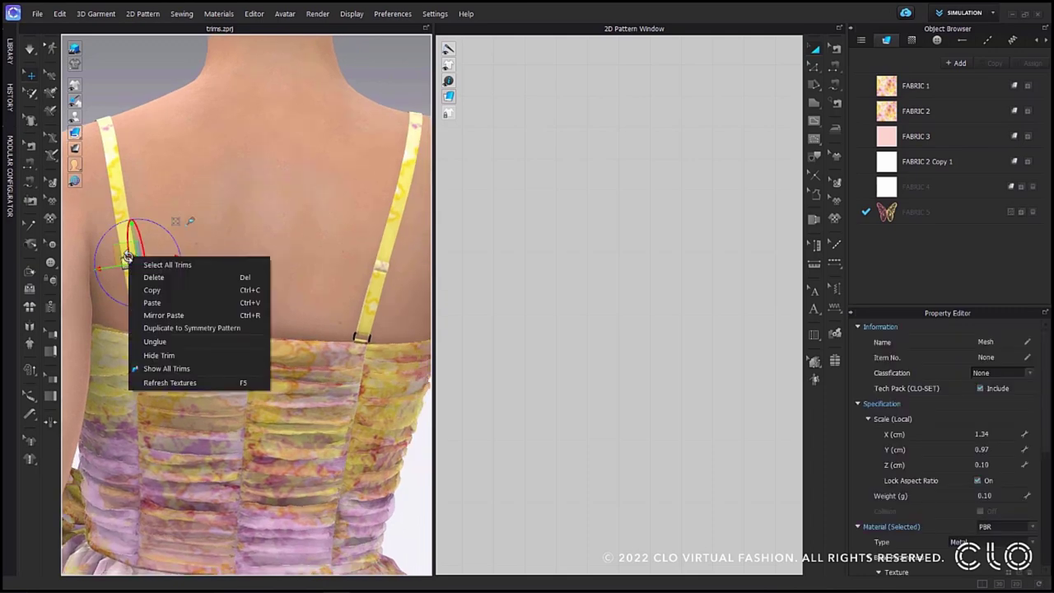
click(171, 328)
click(285, 339)
mouse_move(245, 296)
right_down()
mouse_move(229, 294)
mouse_move(253, 284)
right_up()
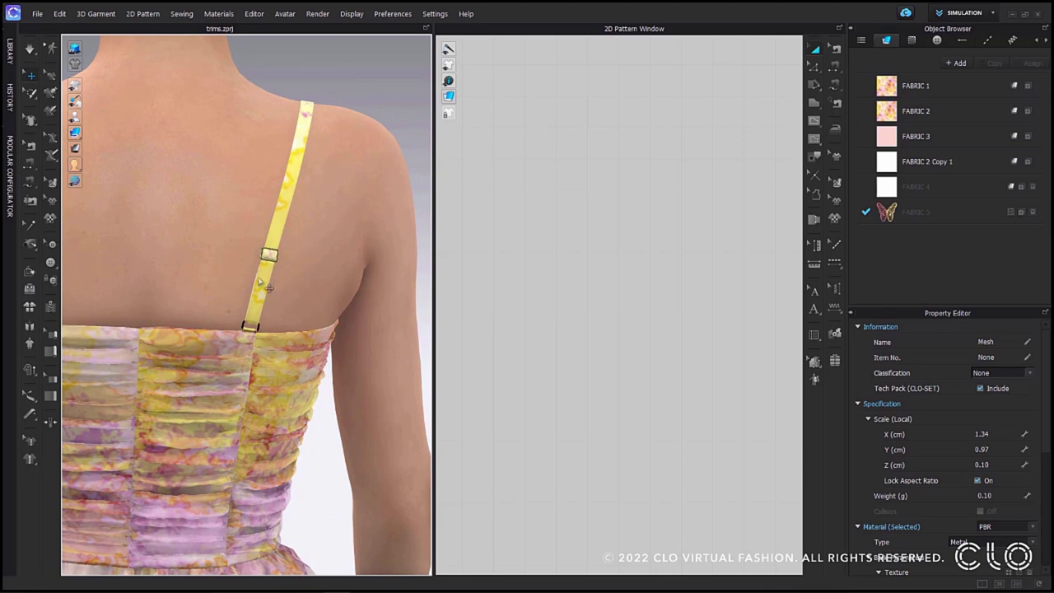
scroll(265, 284, up, 5)
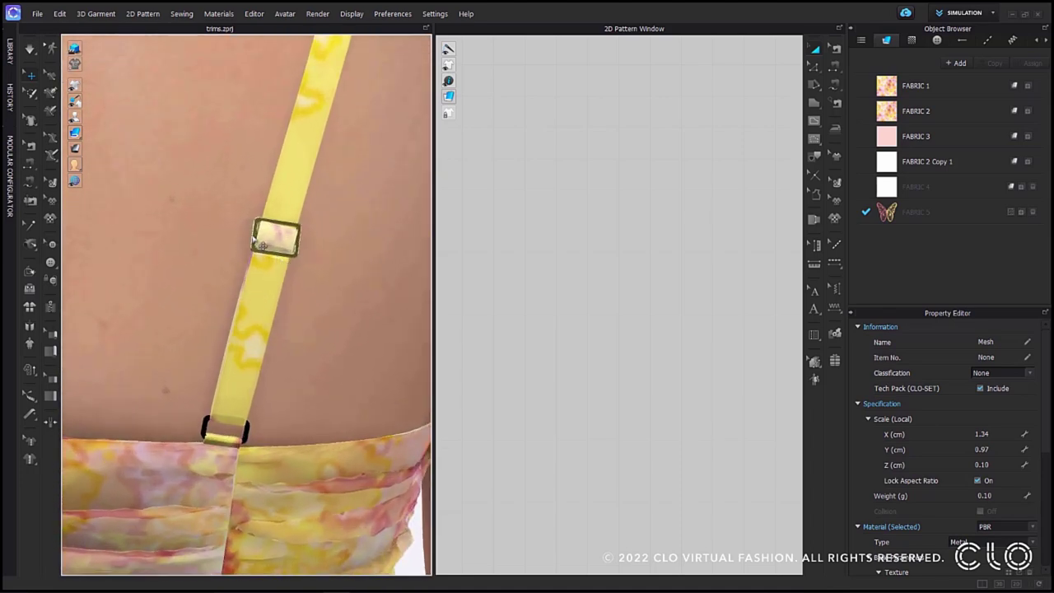
click(262, 245)
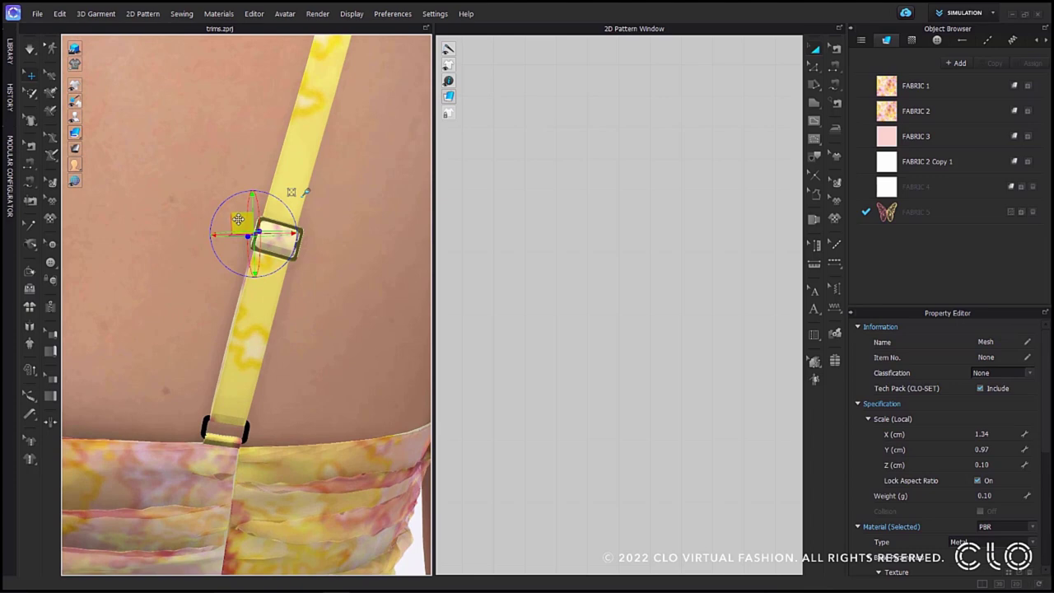
click(191, 312)
Copy the butterfly trim on the front of the skirt and mirror-paste it on the skirt beside the original
key(2)
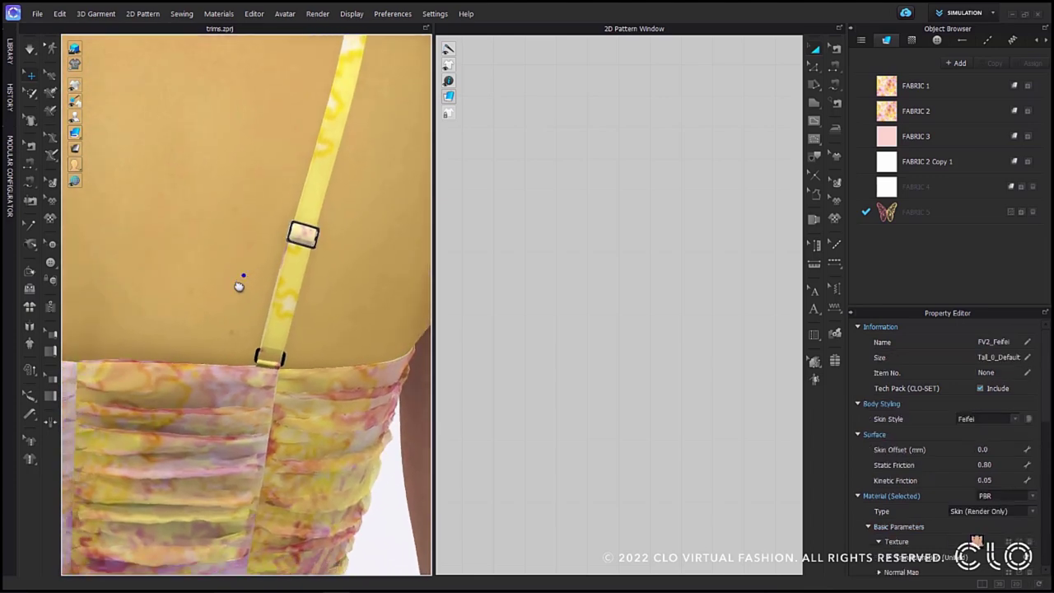
scroll(272, 289, up, 4)
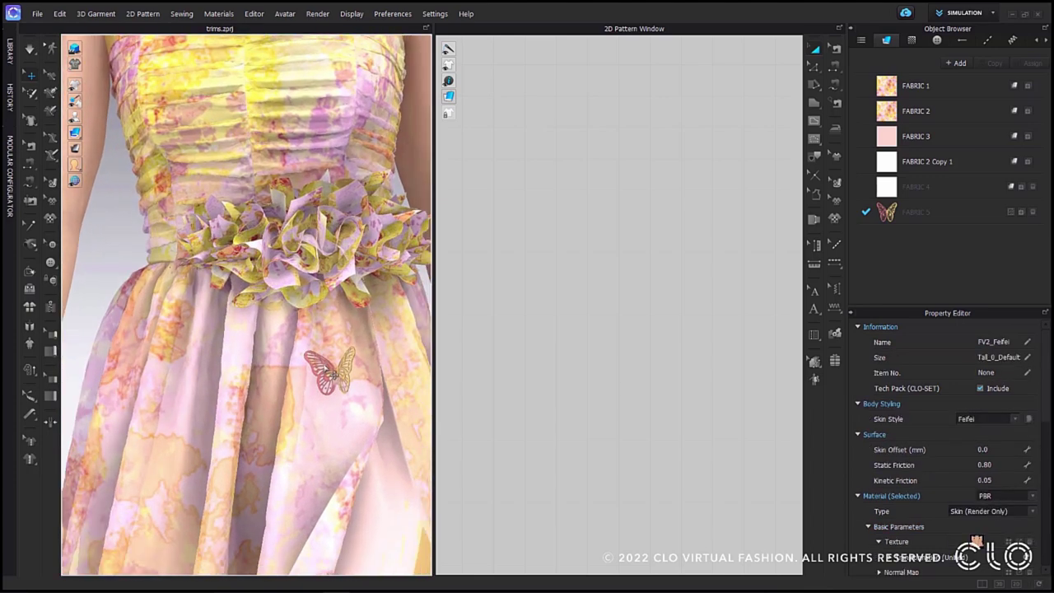
click(324, 361)
right_click(325, 368)
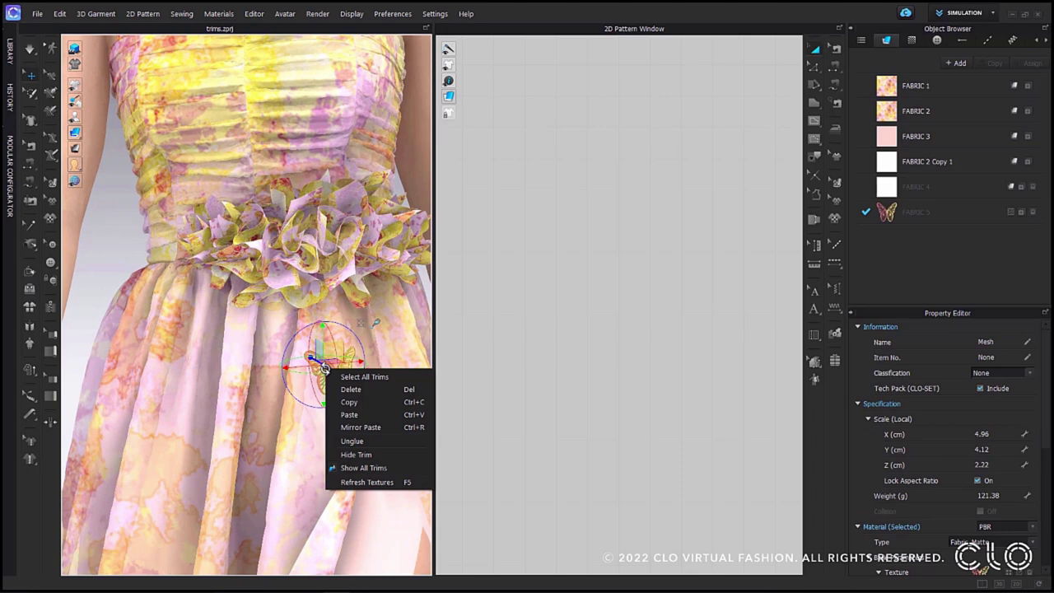
click(349, 402)
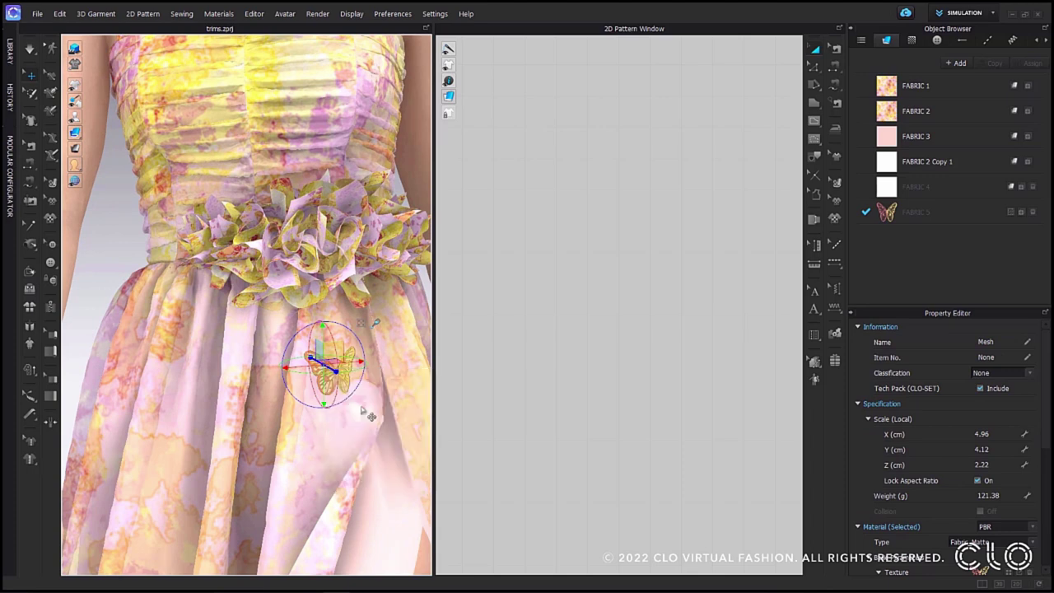
right_click(275, 384)
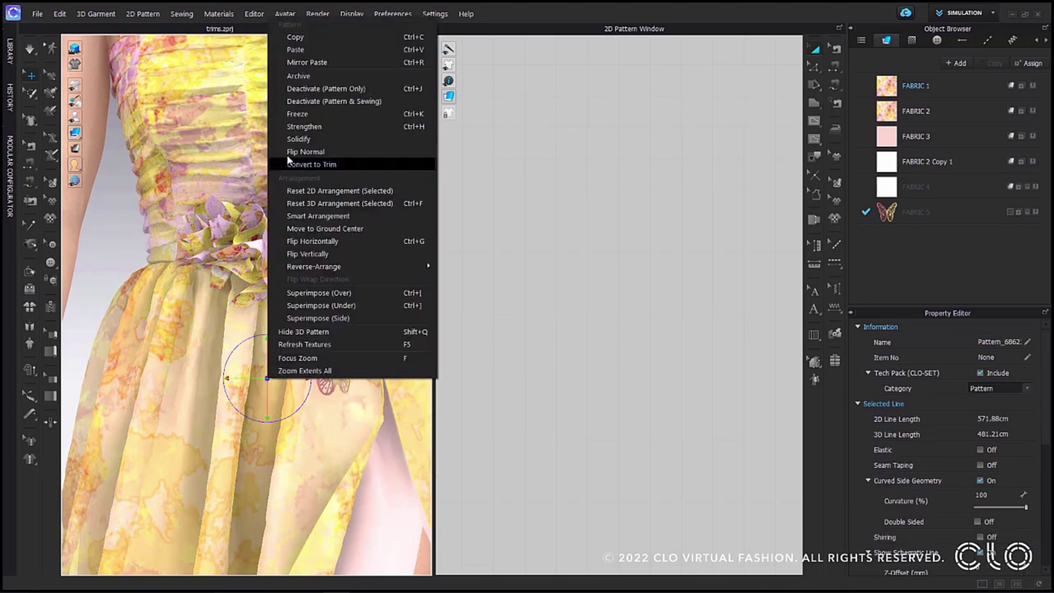
click(306, 63)
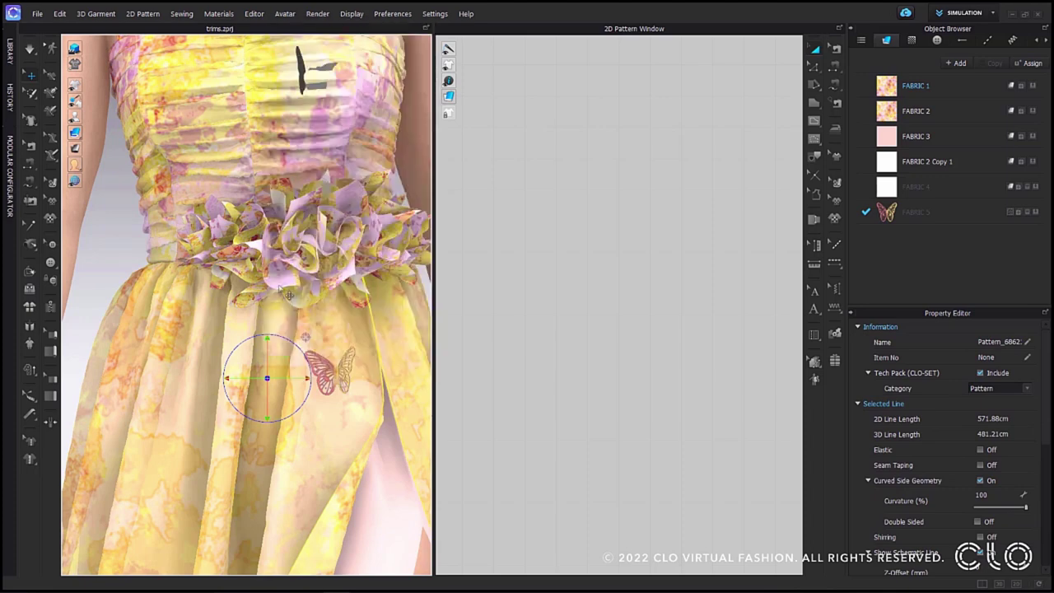
click(243, 345)
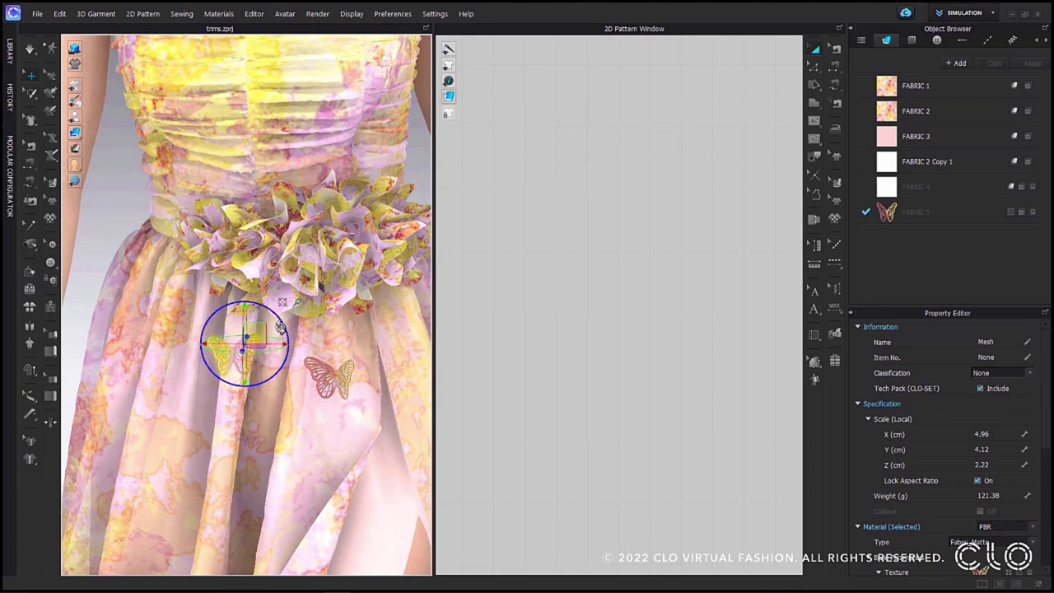
click(251, 375)
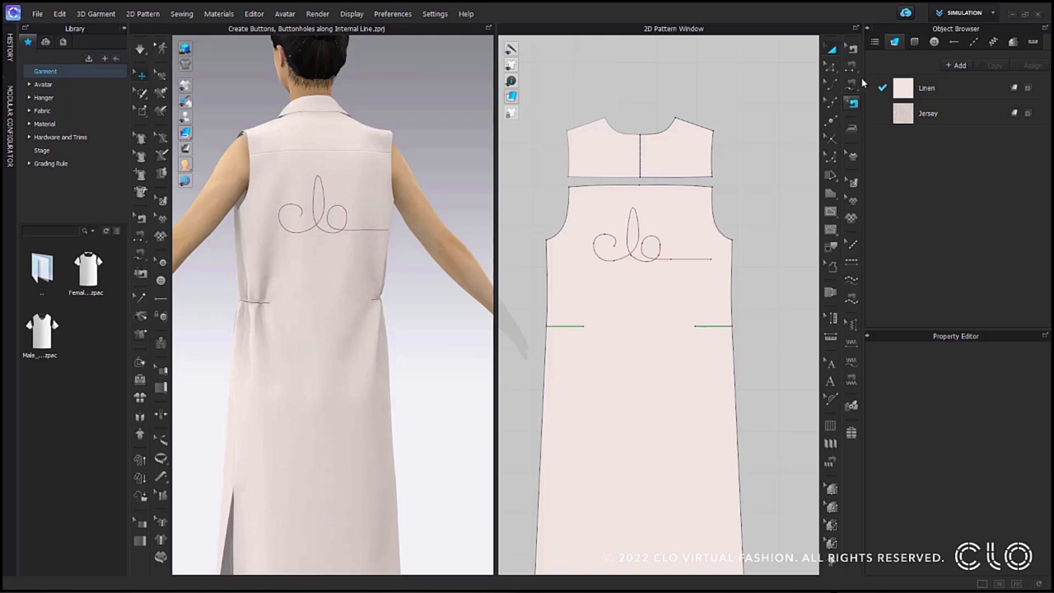
Start creating buttons along the clo-shaped internal line on the back panel, using the Distribute type
click(634, 231)
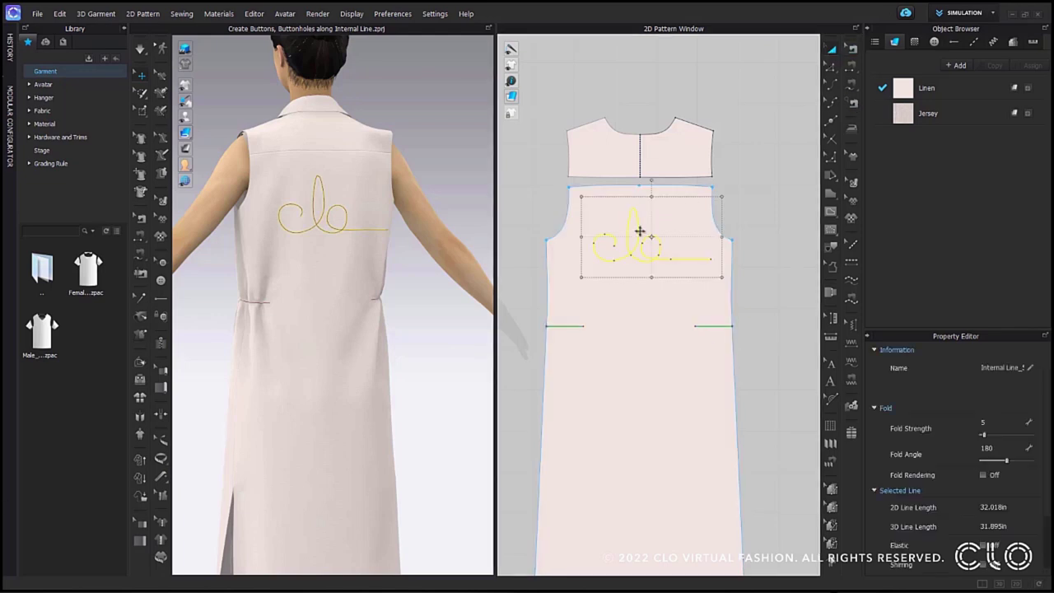
click(160, 279)
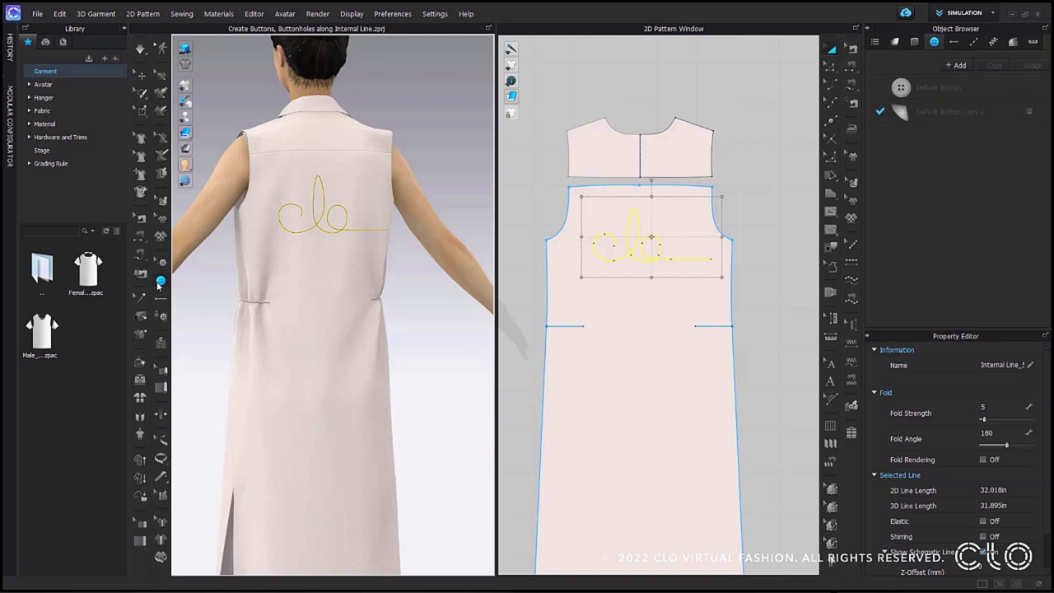
click(632, 232)
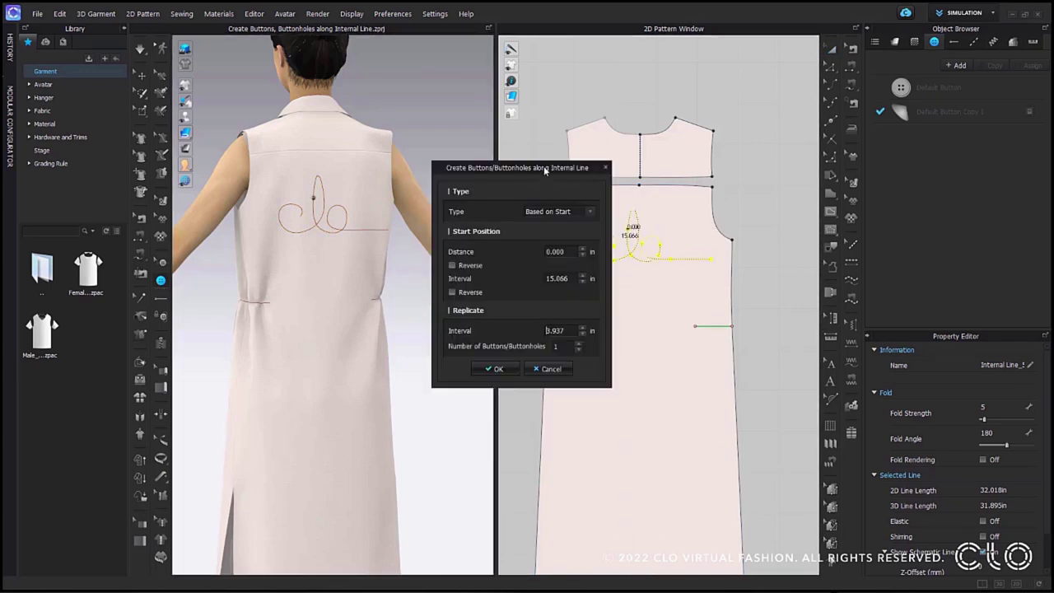
drag(544, 170, 481, 148)
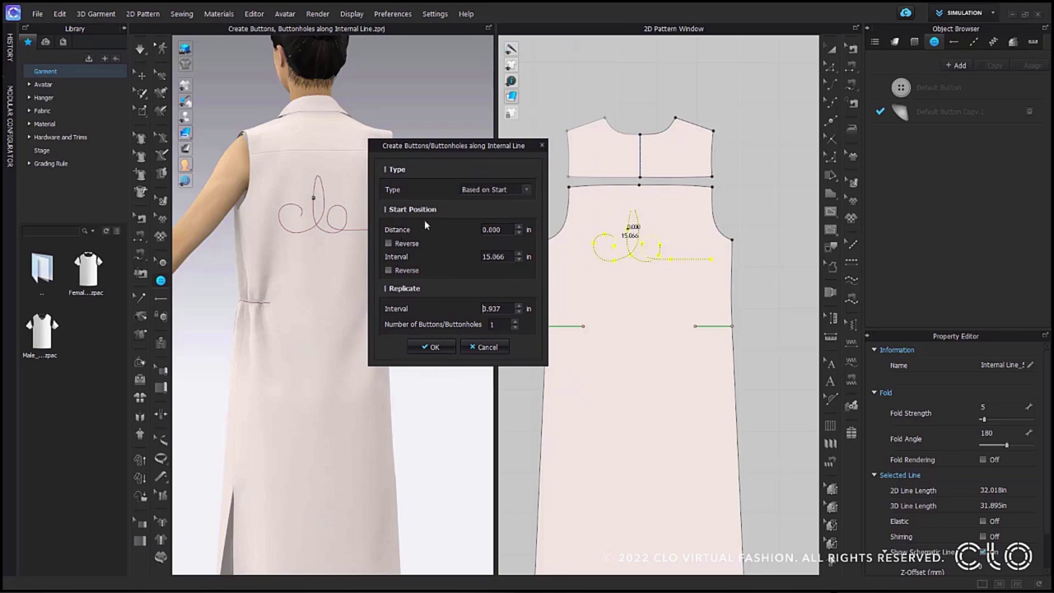
click(515, 191)
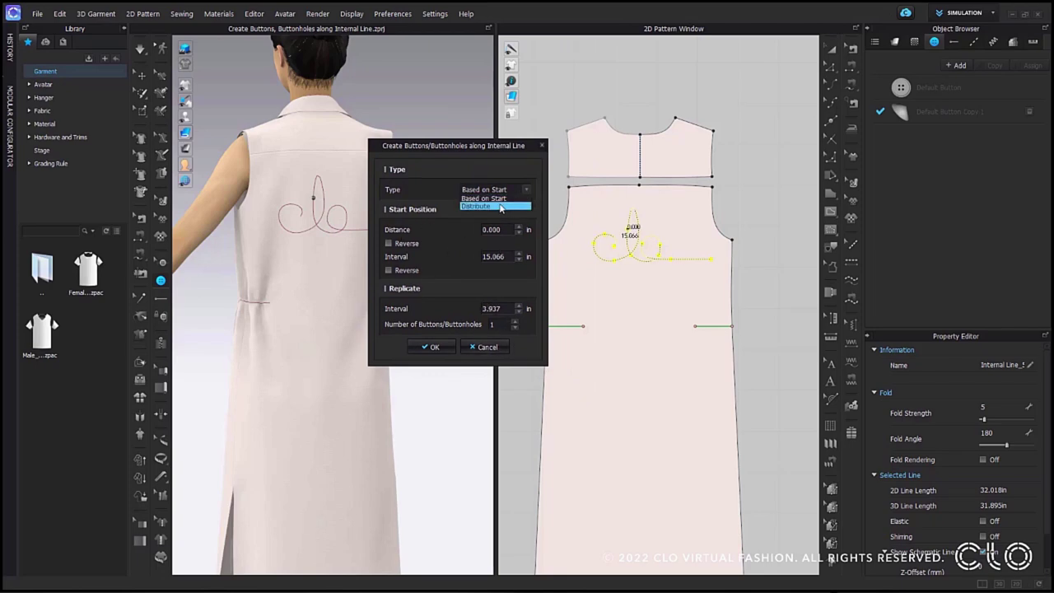
click(503, 204)
Distribute 50 buttons along the clo-shaped line with start and end intervals of 0.25 in
key(Tab)
text(0.25)
key(Tab)
text(0.25)
key(Tab)
text(50)
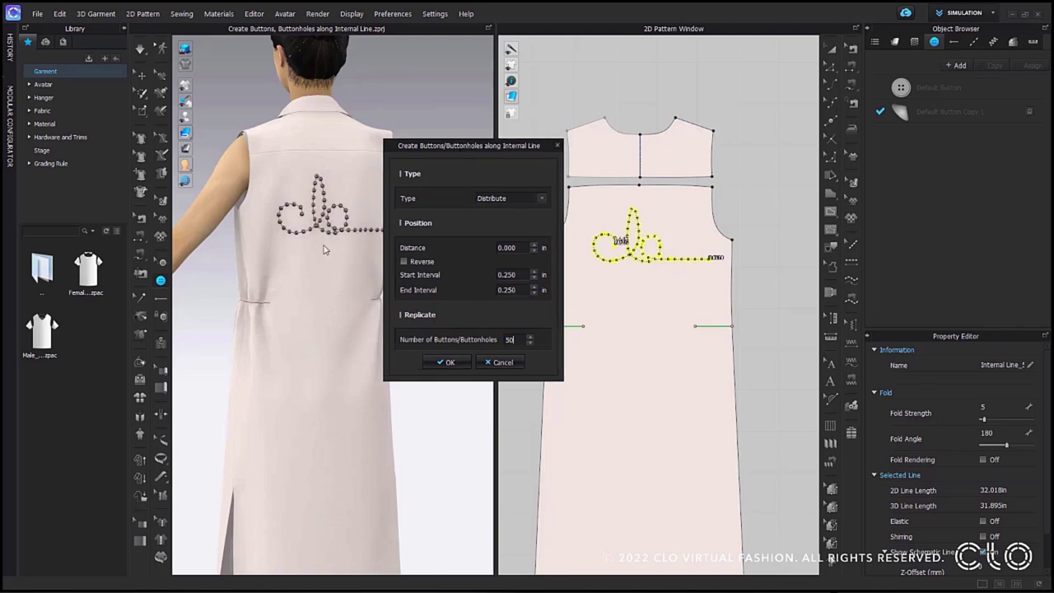
click(450, 363)
scroll(348, 271, up, 3)
scroll(348, 271, down, 2)
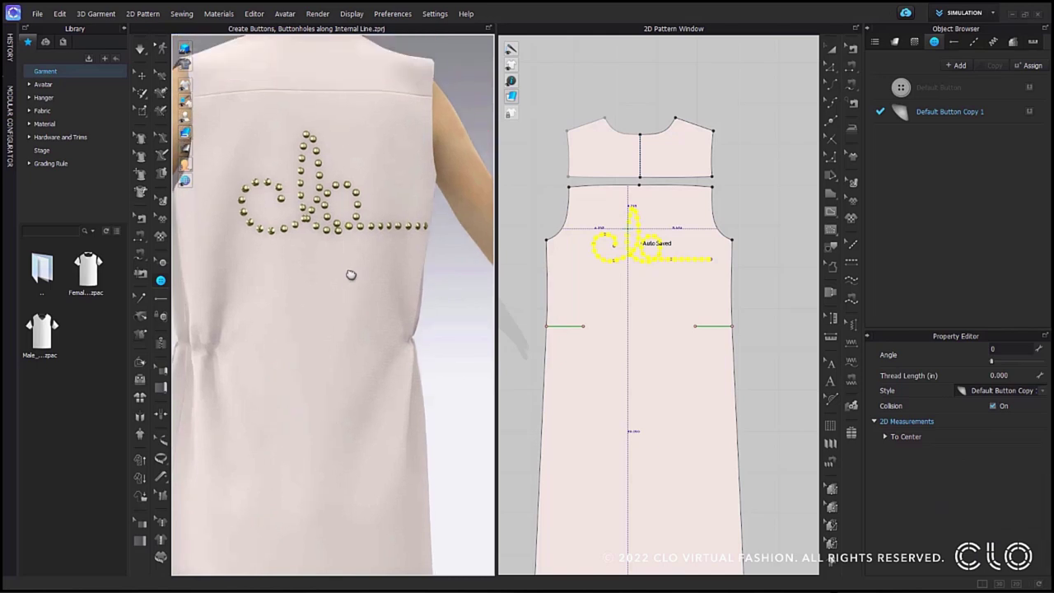
Set the width of Default Button Copy 1 to 18 L
click(968, 116)
double_click(1011, 376)
text(18)
key(Return)
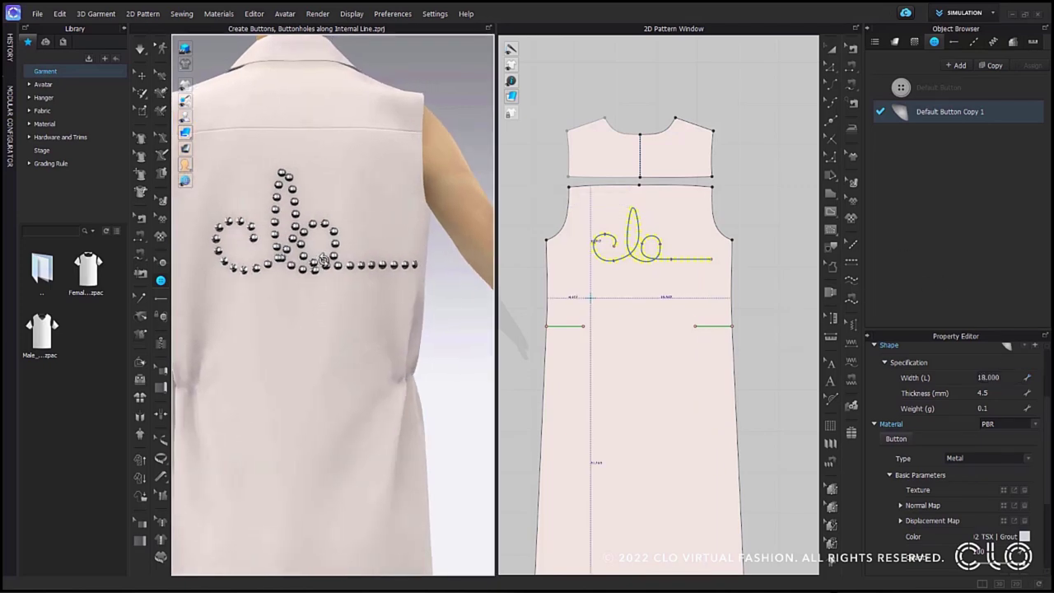
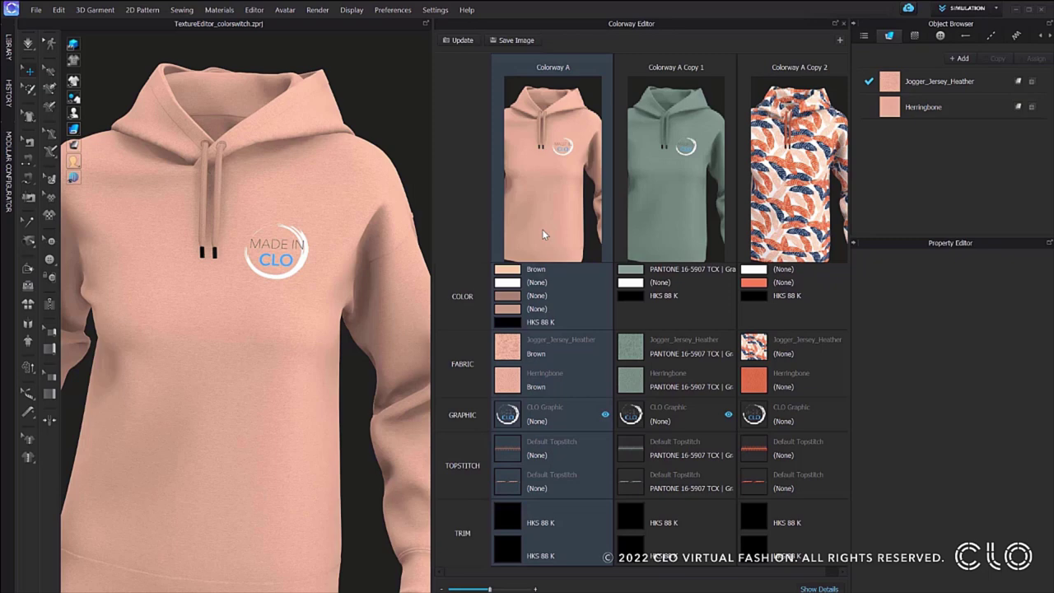
Open the CLO Graphic's texture in the Texture Editor for Colorway A and enable Color Switch with 3 colors
click(916, 36)
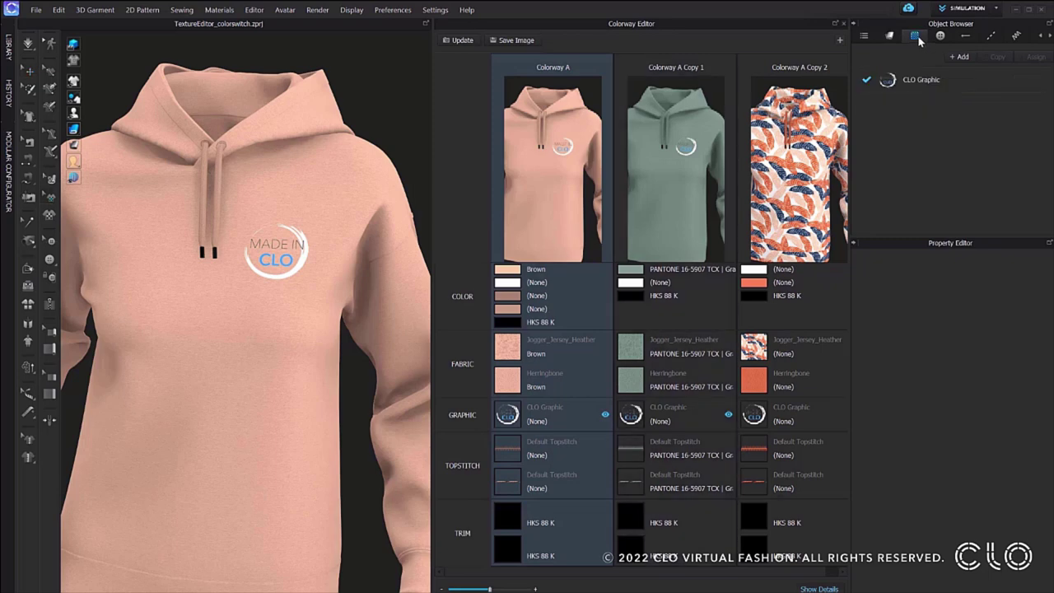
click(920, 81)
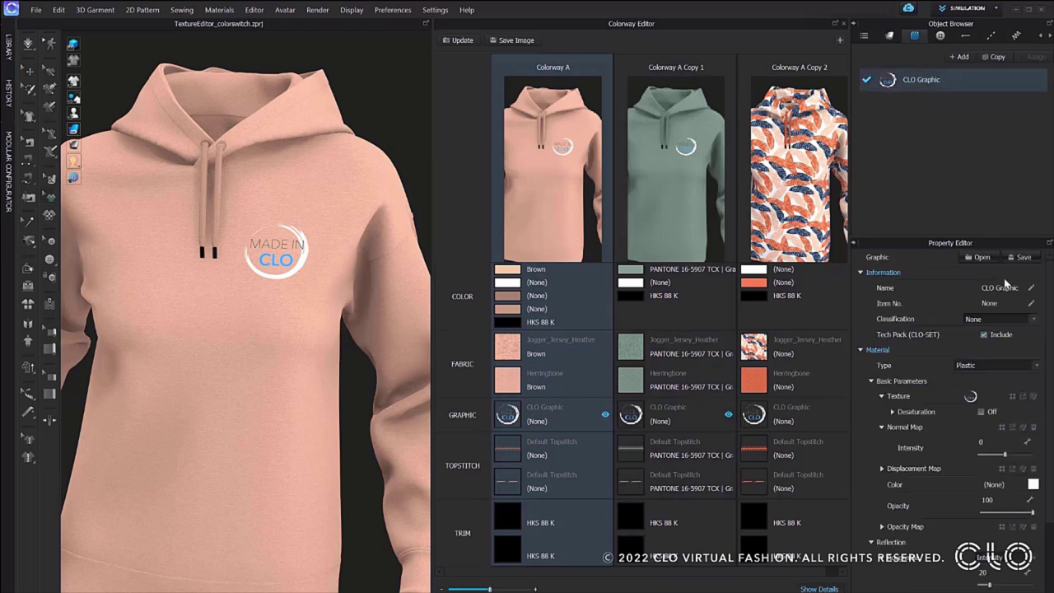
click(1031, 399)
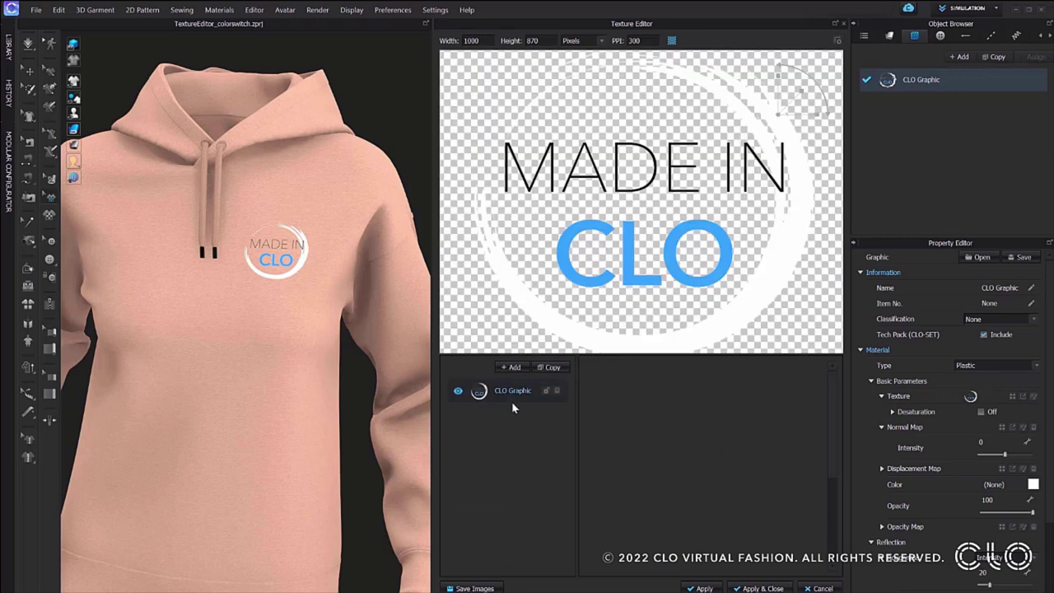
click(506, 391)
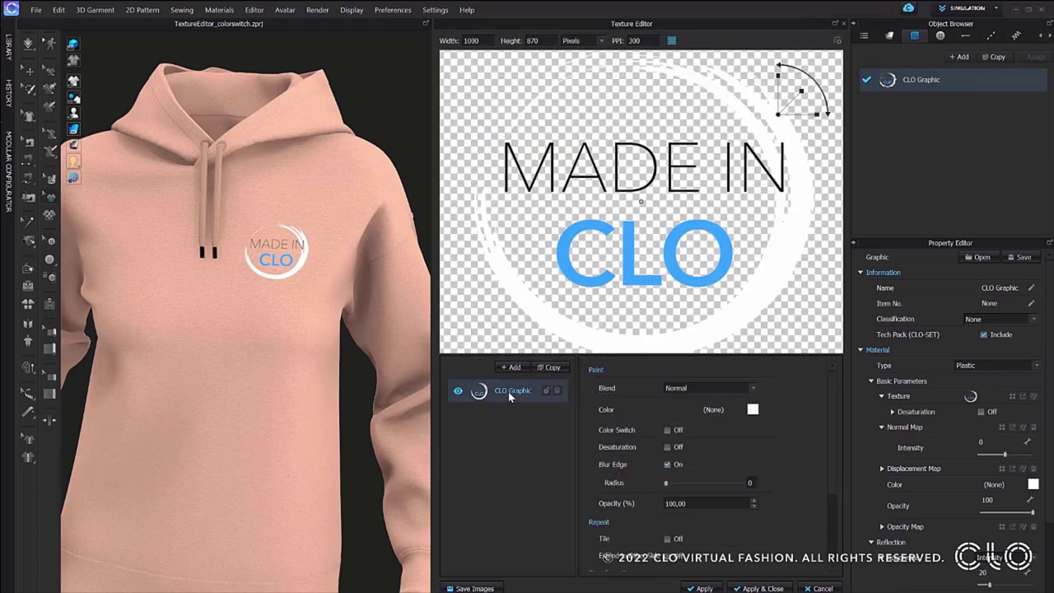
click(667, 430)
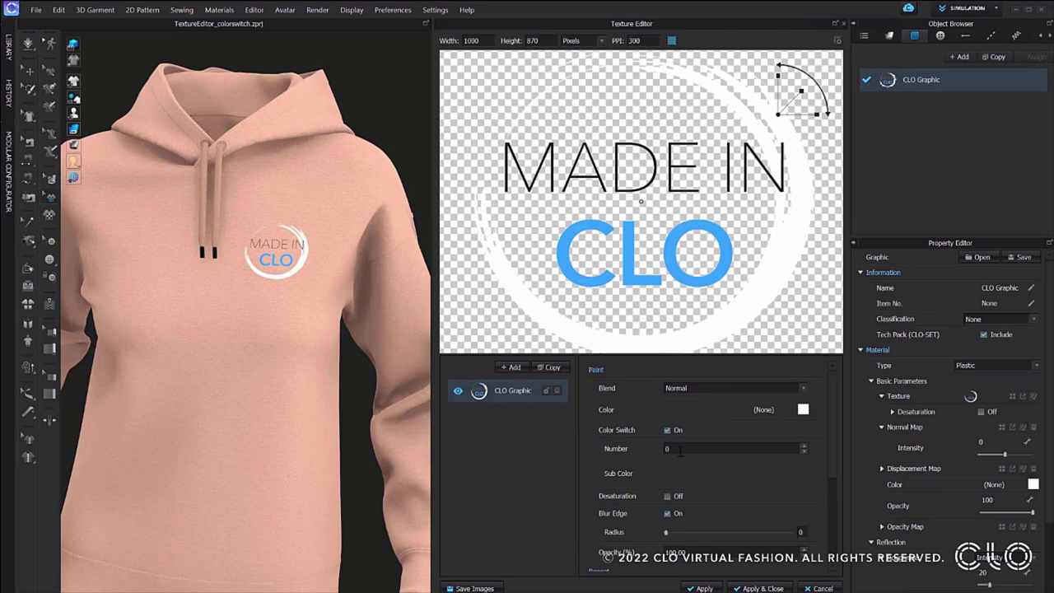
double_click(679, 450)
text(3)
Replace the graphic's white sub color with the saved peach-orange color FFA178 for Colorway A
click(687, 473)
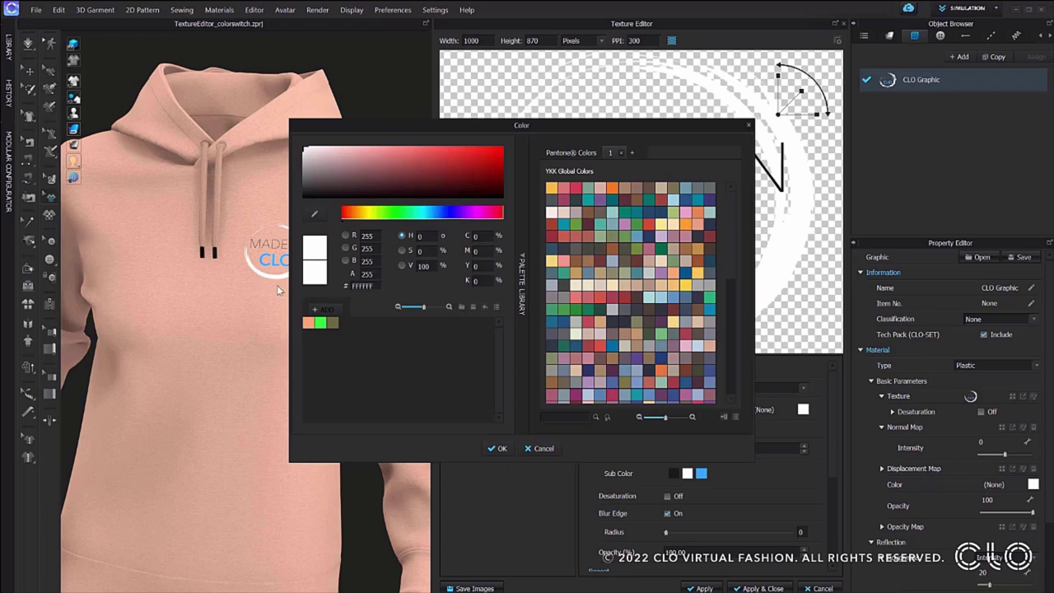
click(308, 322)
mouse_move(377, 142)
mouse_down()
mouse_move(350, 176)
mouse_move(282, 386)
mouse_move(228, 344)
mouse_move(214, 161)
mouse_up()
click(339, 483)
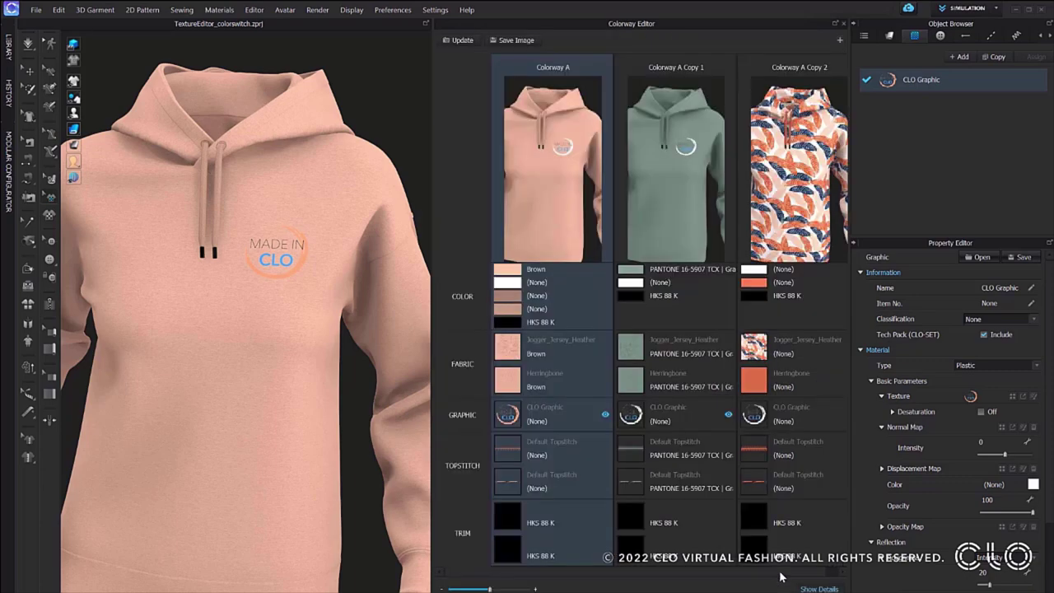
Activate Colorway A Copy 1, open its CLO Graphic texture for editing and enable Color Switch with 3 colors
click(692, 228)
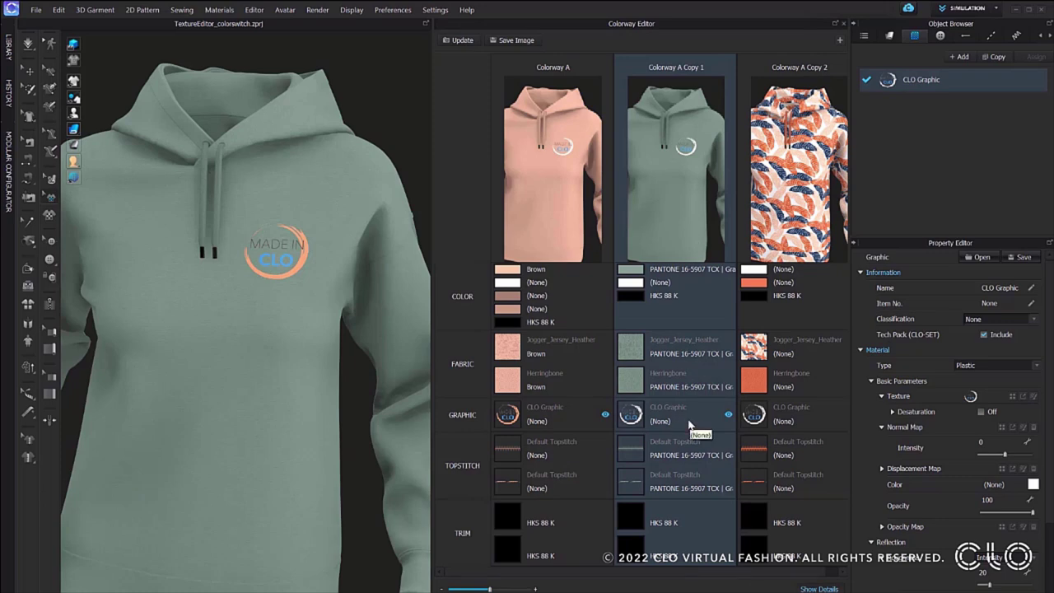
click(1033, 398)
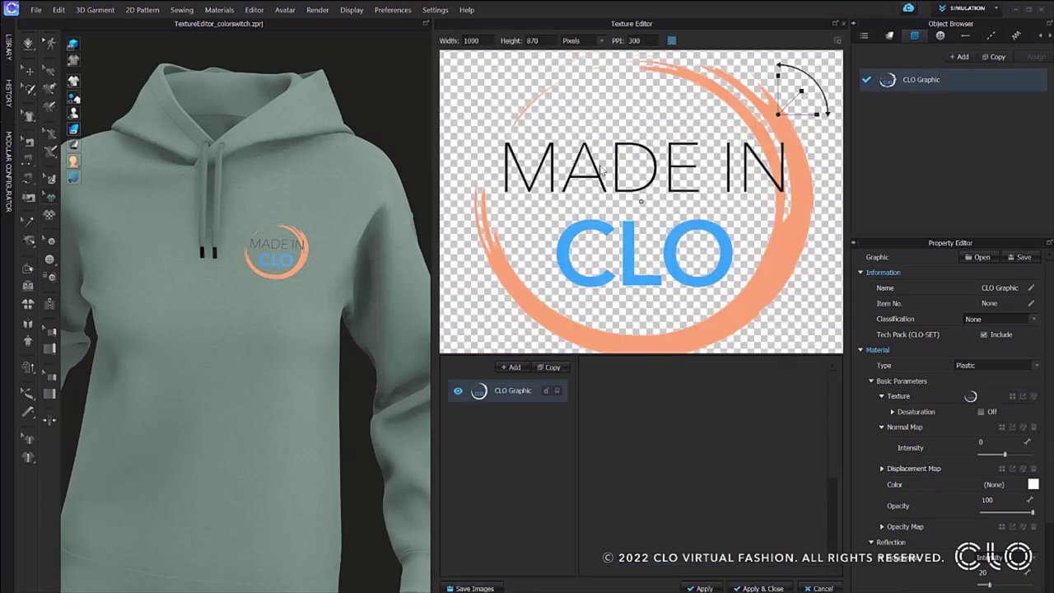
click(488, 391)
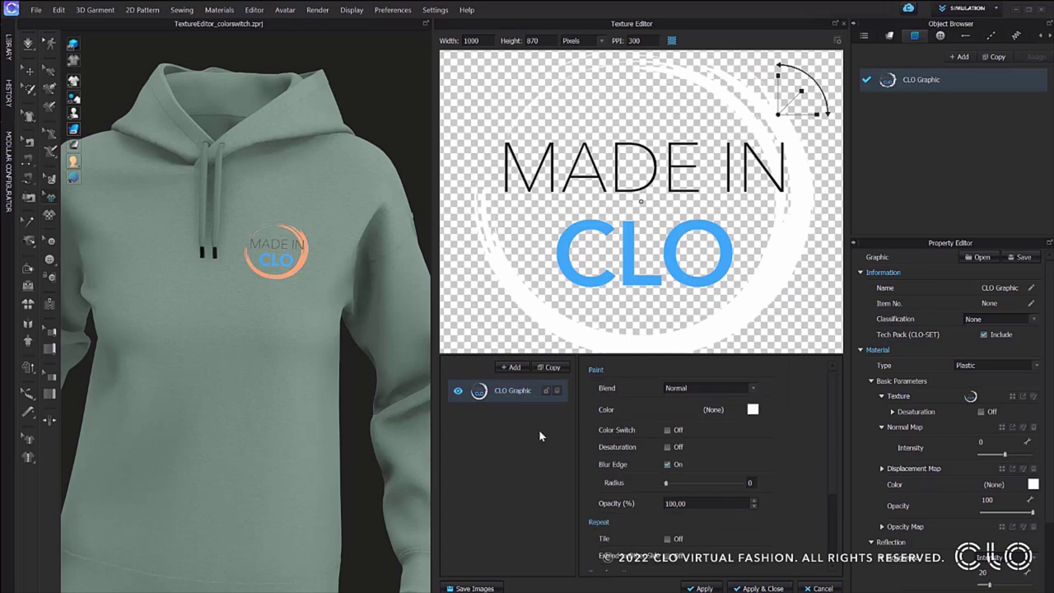
click(666, 430)
key(BackSpace)
text(3)
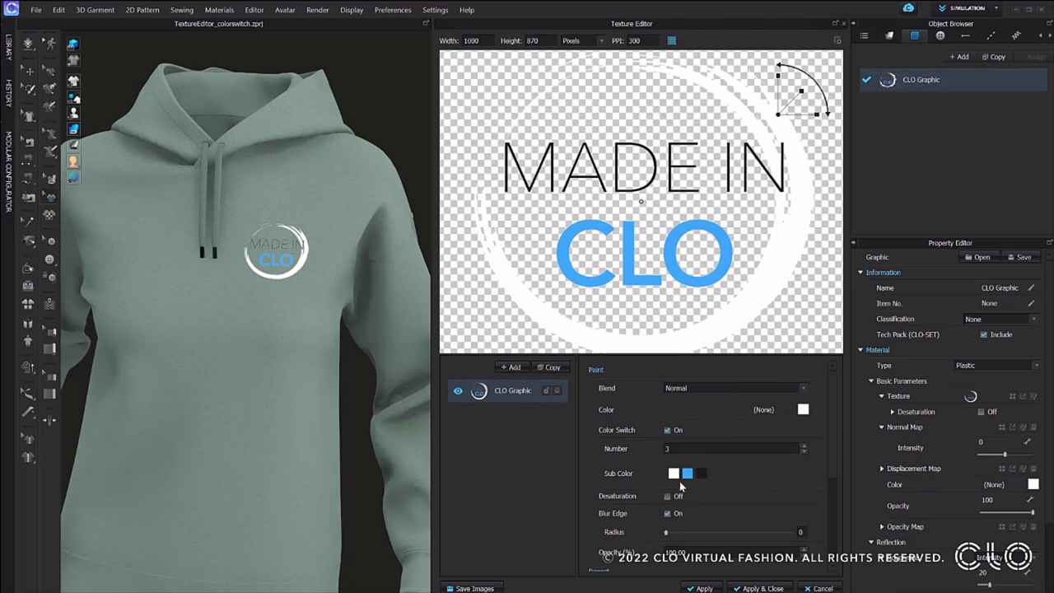
Replace the white sub color of Colorway A Copy 1's graphic with the saved olive color 6B6D40
click(673, 475)
click(674, 475)
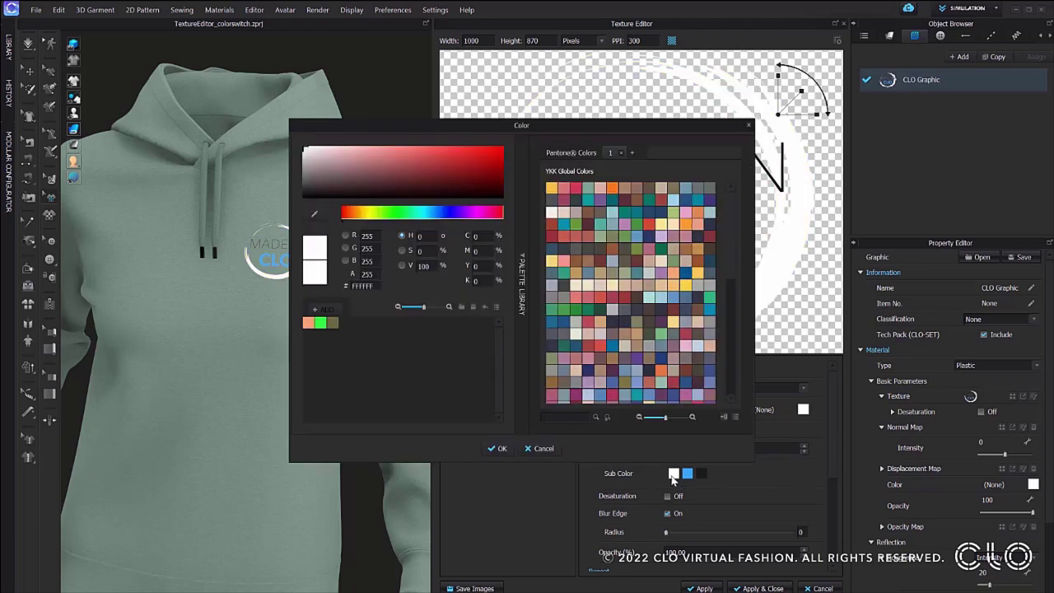
click(332, 322)
drag(375, 130, 443, 148)
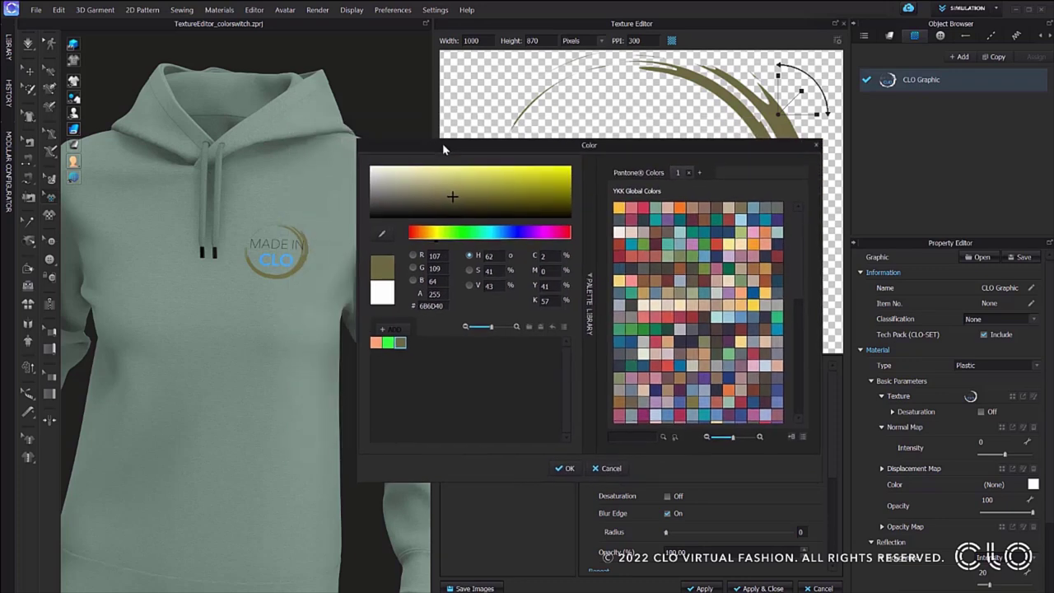
click(566, 468)
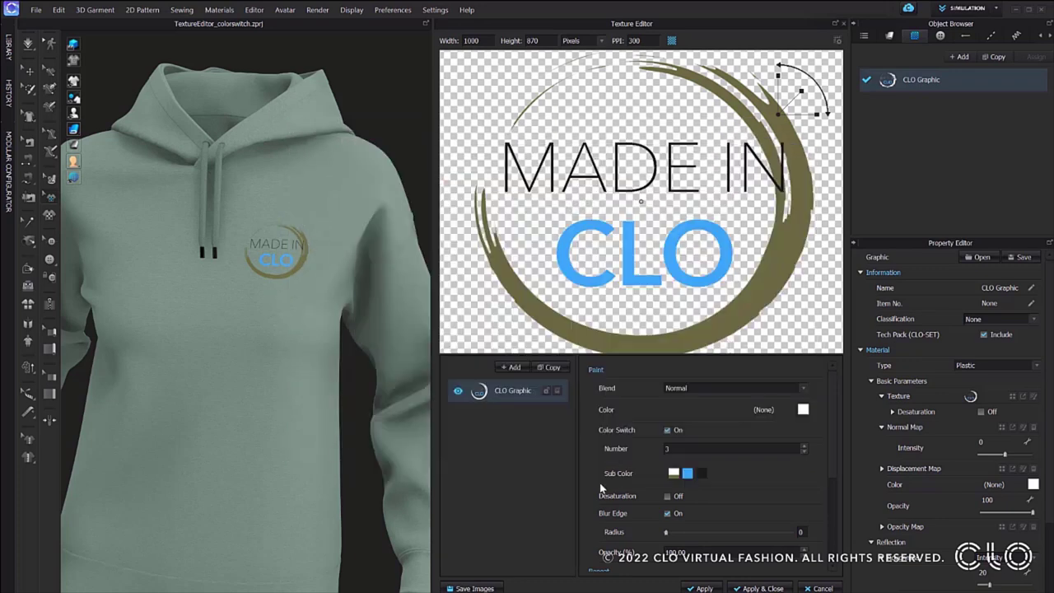
Replace the graphic's blue sub color with peach-orange FFA178, and apply the texture edits to Colorway A Copy 1
click(688, 474)
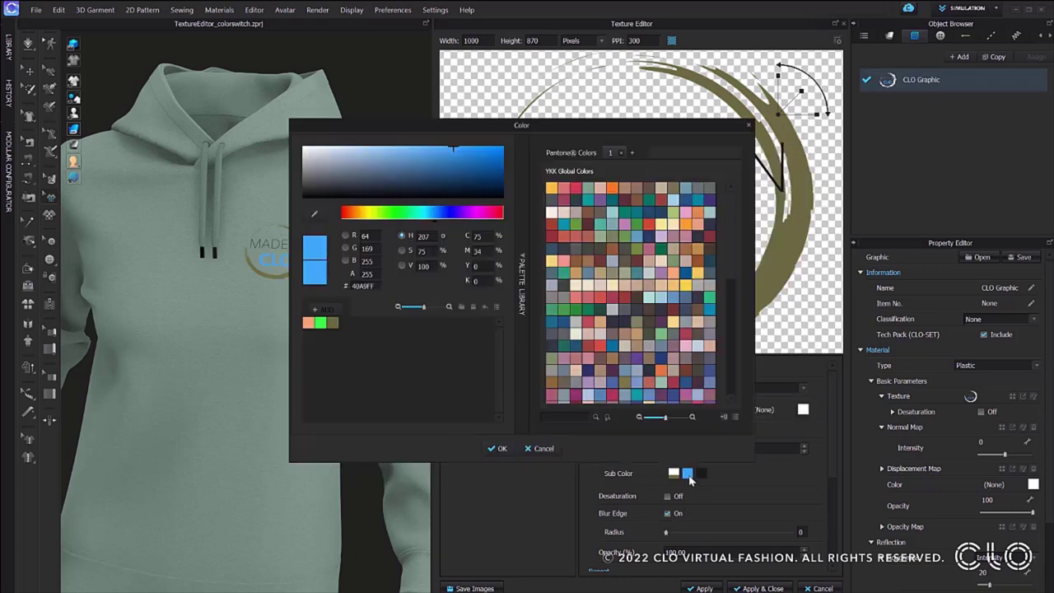
click(309, 322)
drag(359, 128, 173, 320)
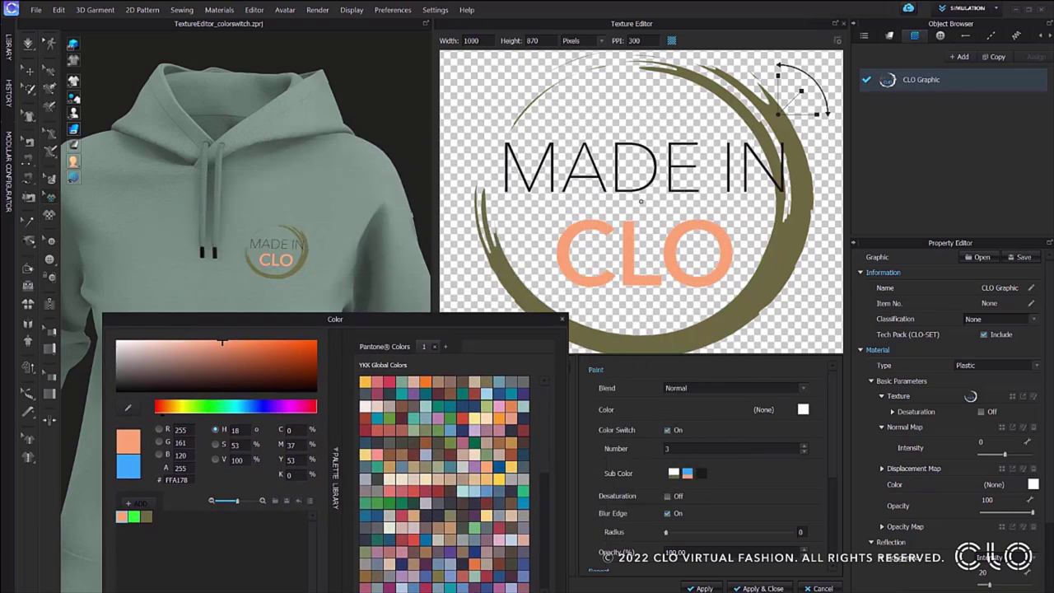
drag(403, 321, 390, 142)
click(301, 458)
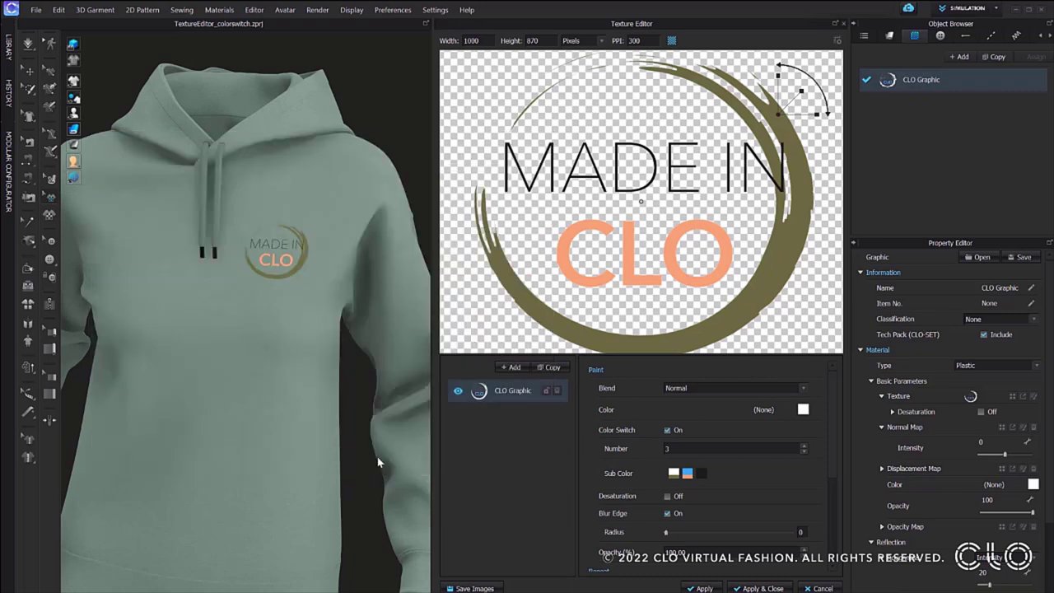
click(759, 588)
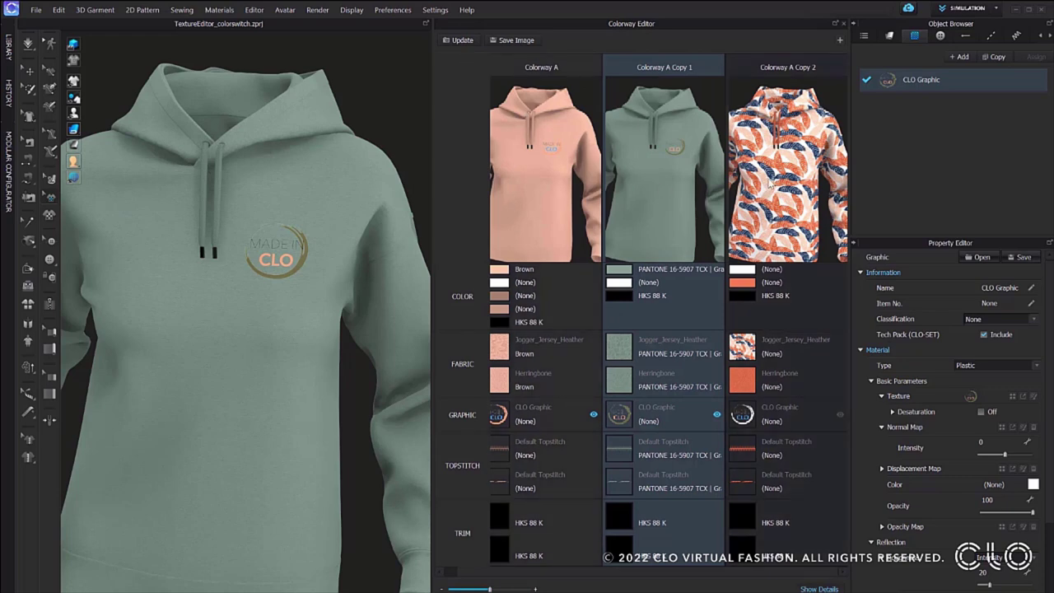
For Colorway A Copy 2, enable Color Switch with 4 colors on the Jogger_Jersey_Heather leaf texture and set the Blur Edge radius to 2
click(792, 172)
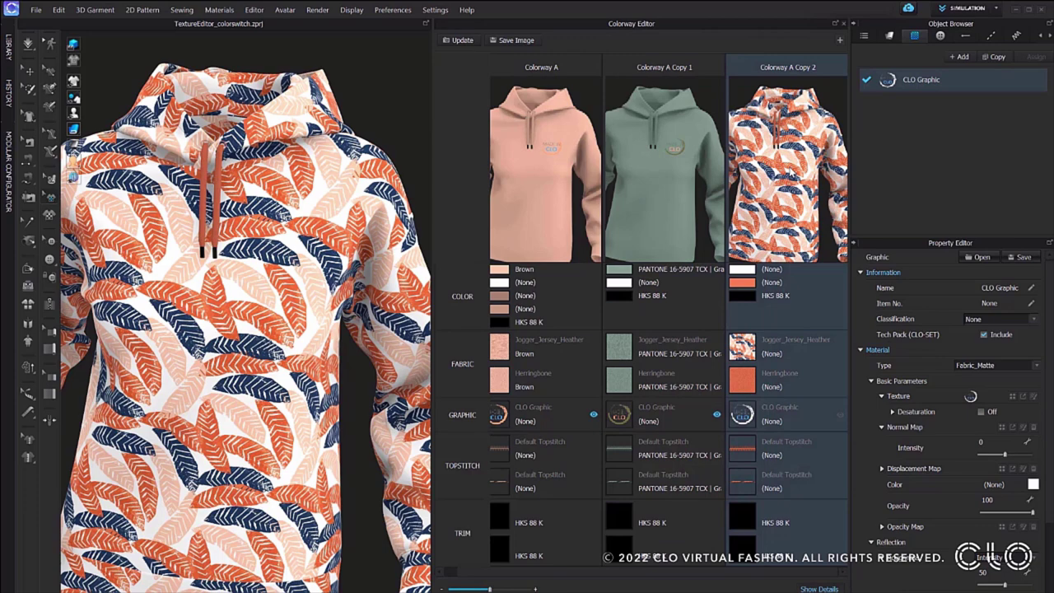
click(889, 35)
scroll(992, 363, down, 2)
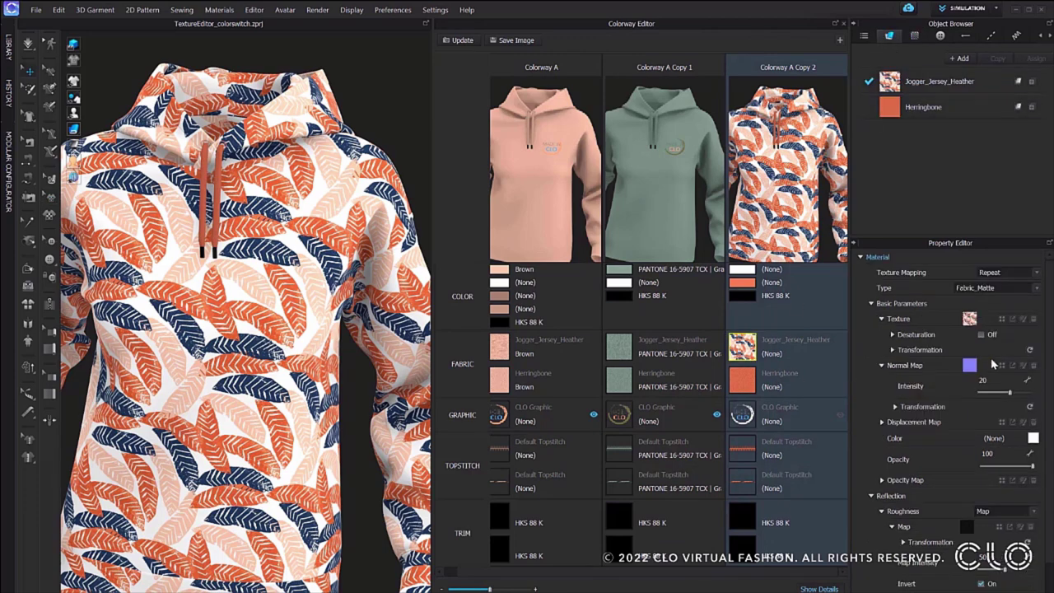
click(1020, 326)
click(501, 393)
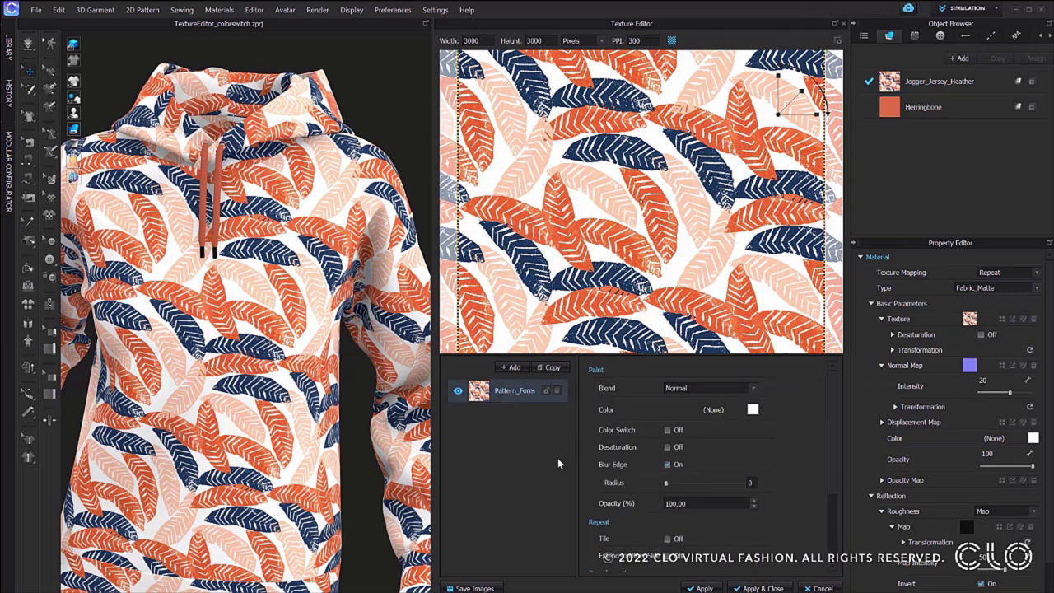
click(667, 430)
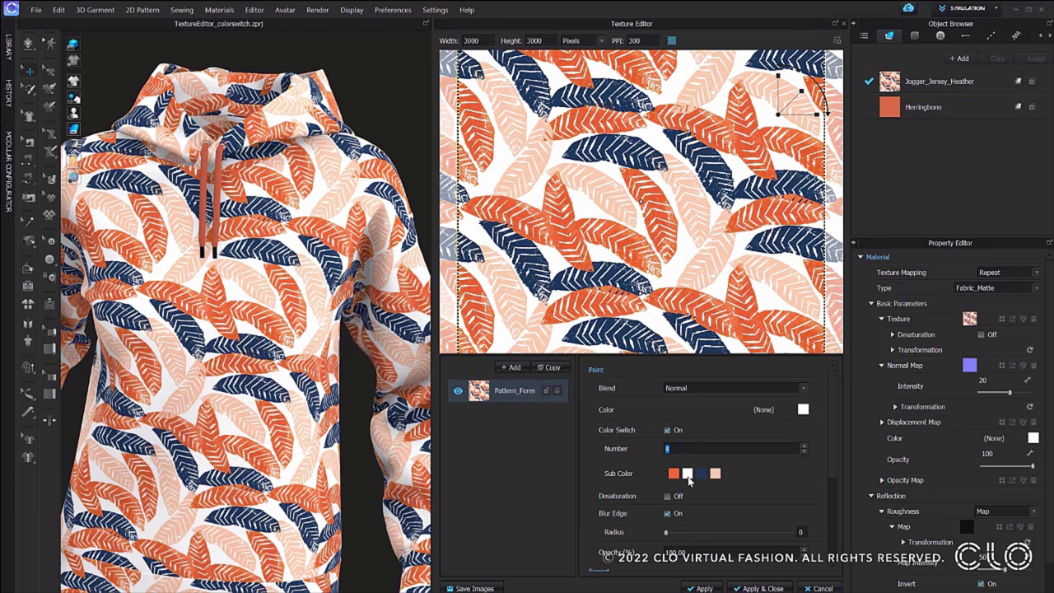
click(800, 532)
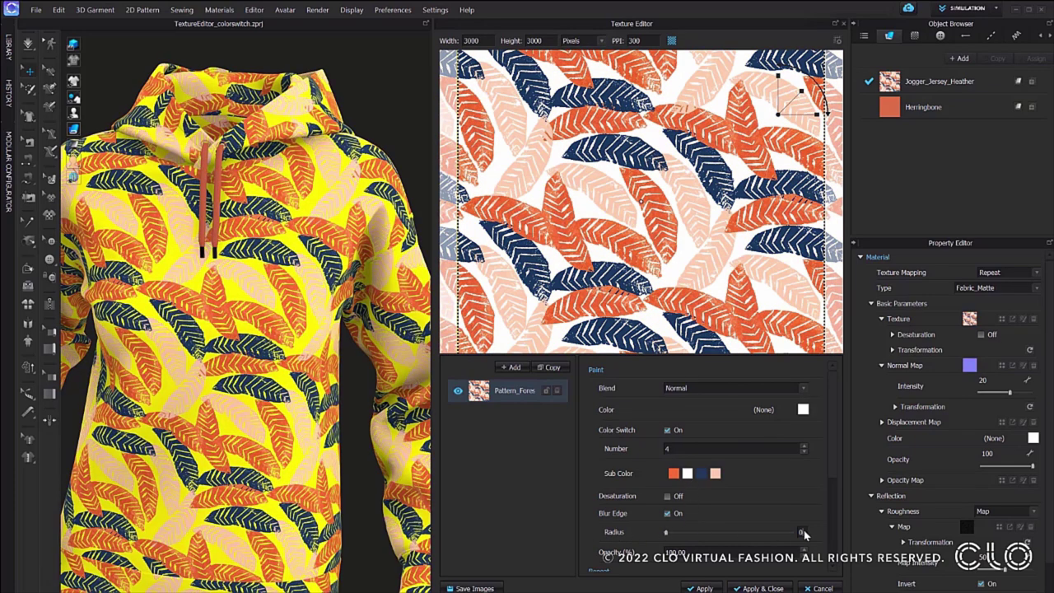
text(2)
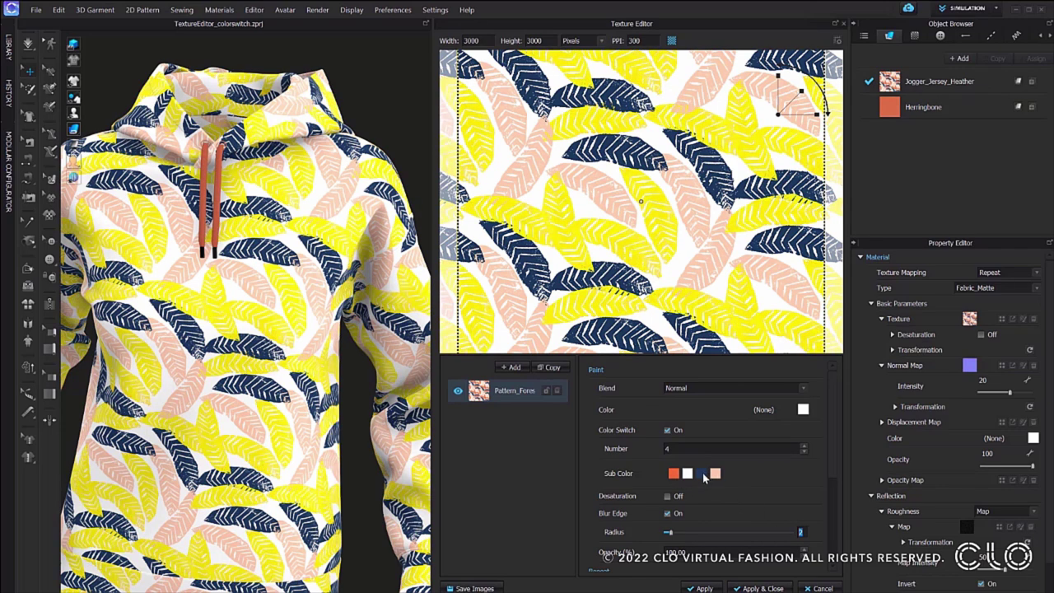
Replace the leaf print's navy sub color with the saved olive color 6B6D40
click(702, 474)
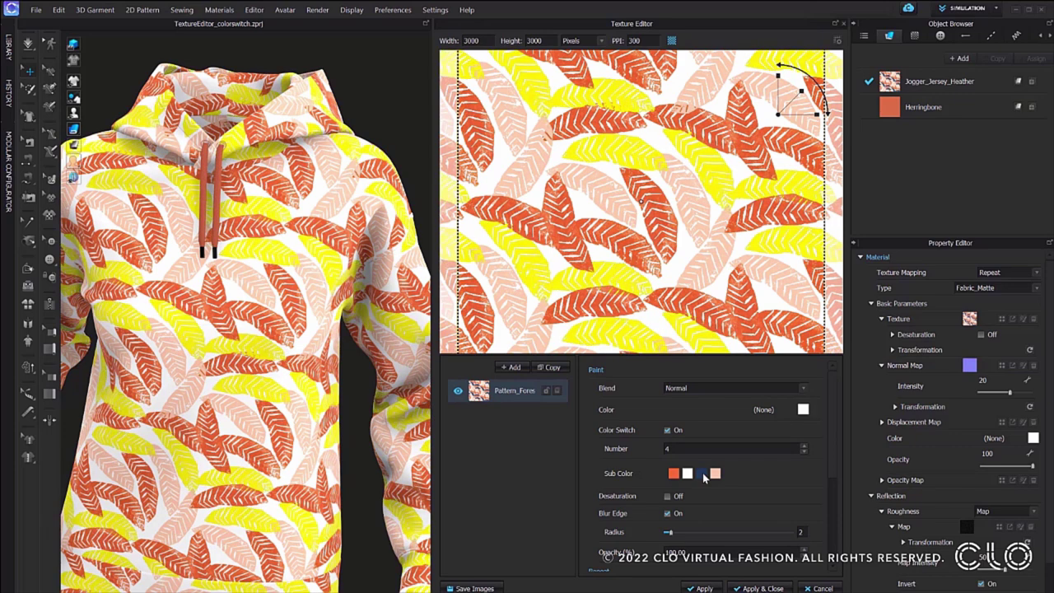
click(704, 476)
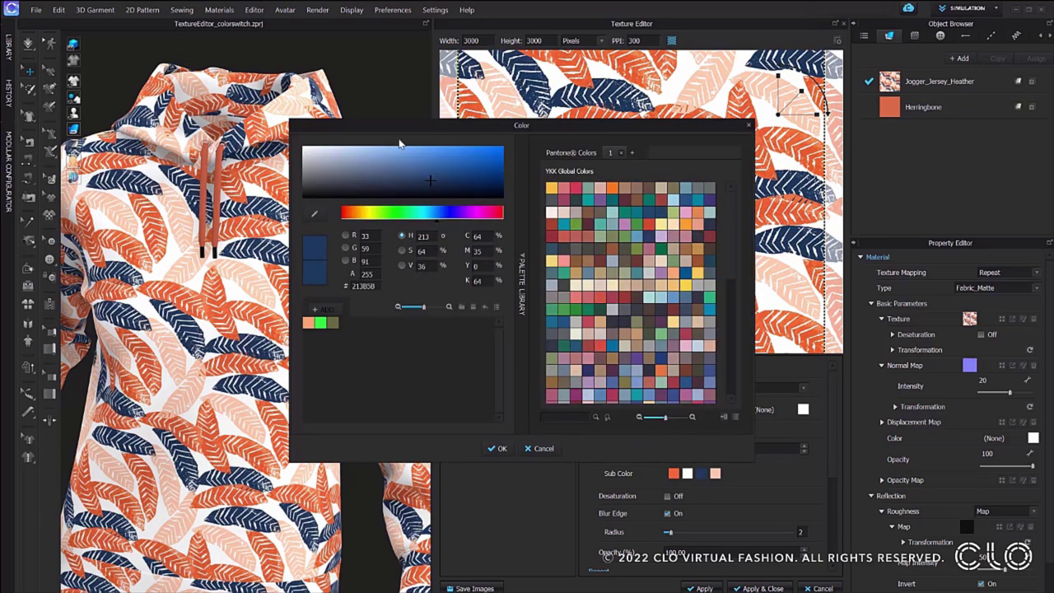
drag(395, 131, 511, 132)
click(453, 327)
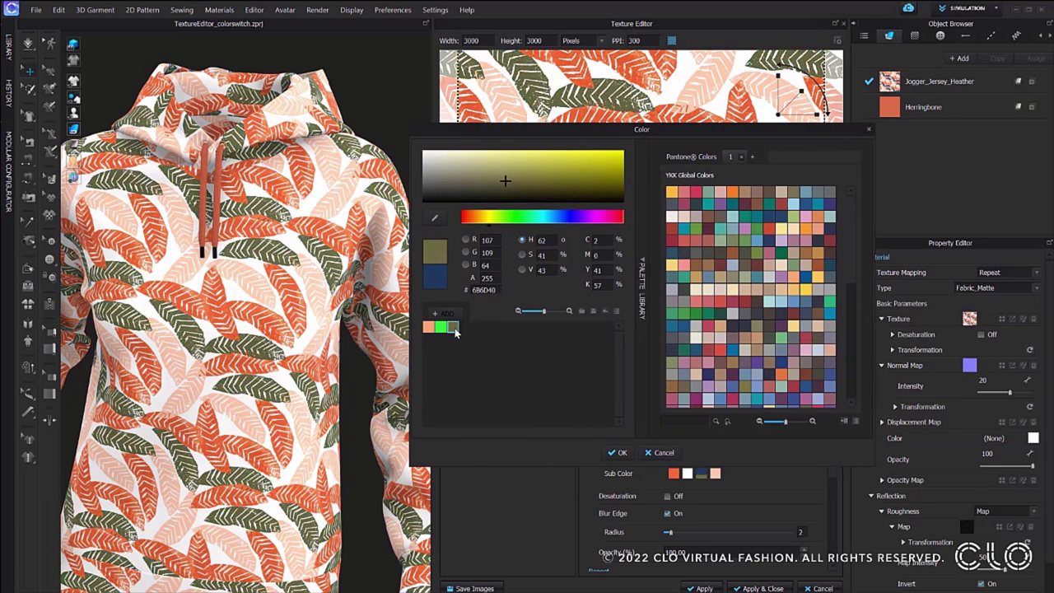
click(617, 453)
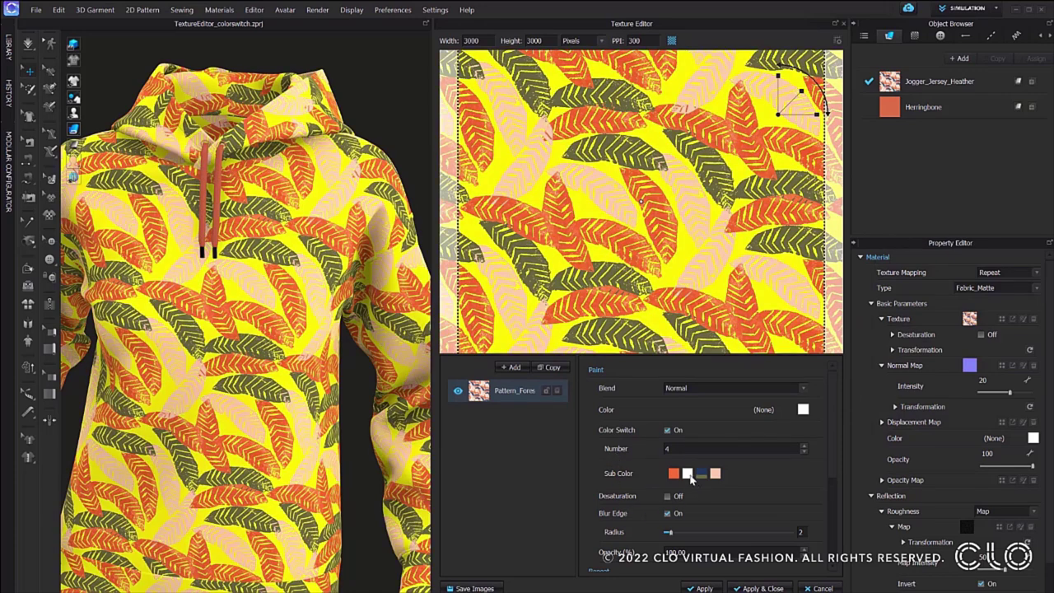
Replace the leaf print's white background sub color with gray-green 9C9C88 and apply the edits to the fabric texture
click(668, 292)
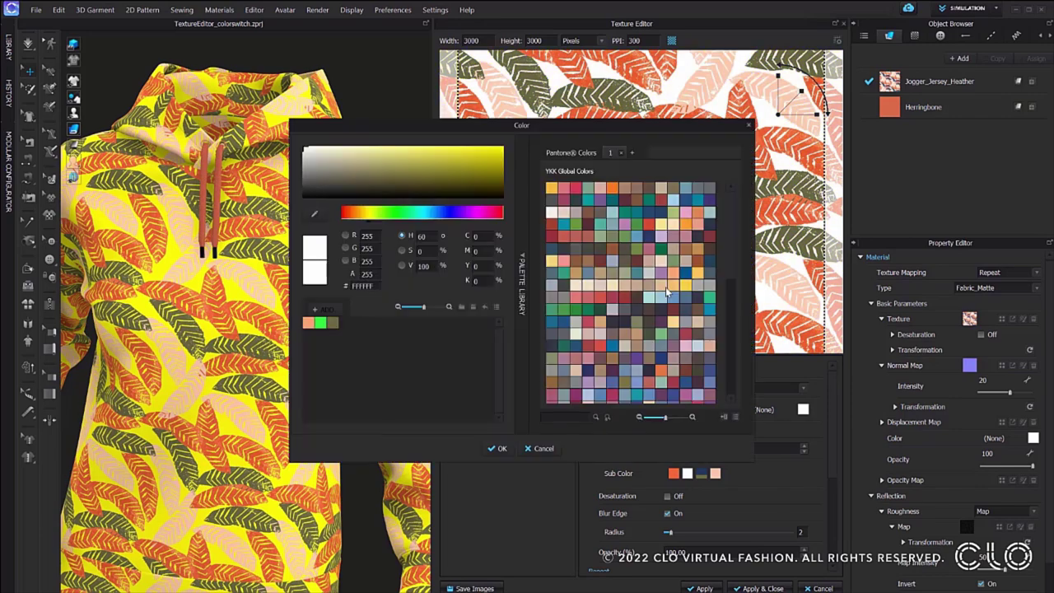
click(328, 167)
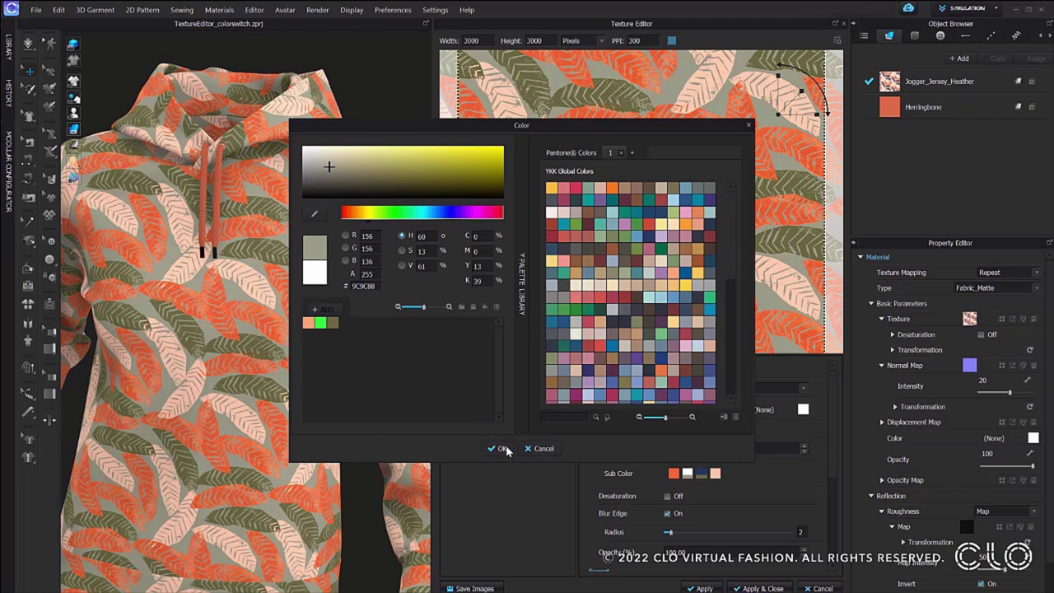
click(498, 448)
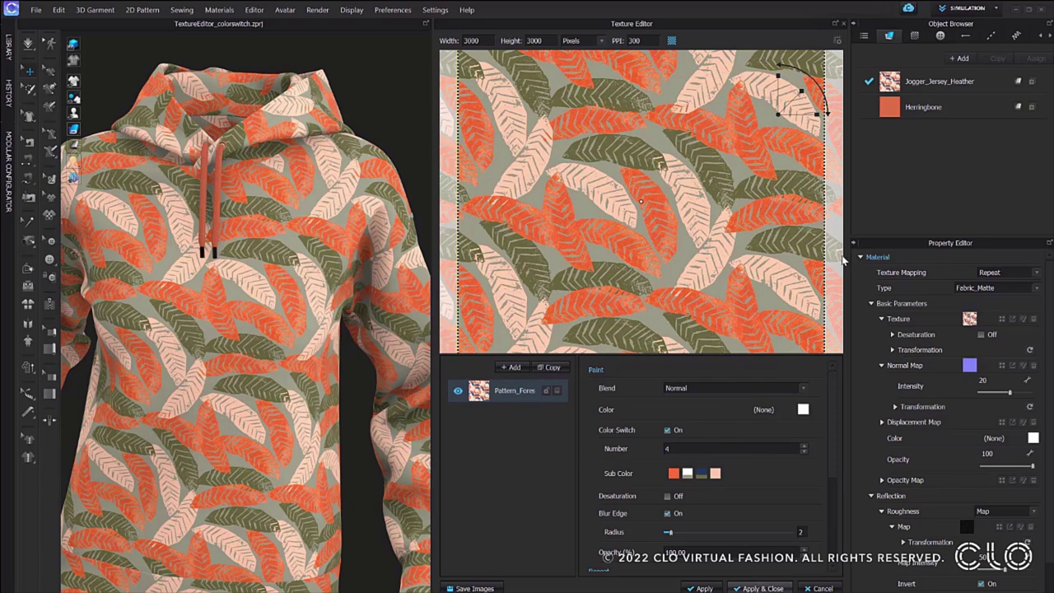
click(757, 588)
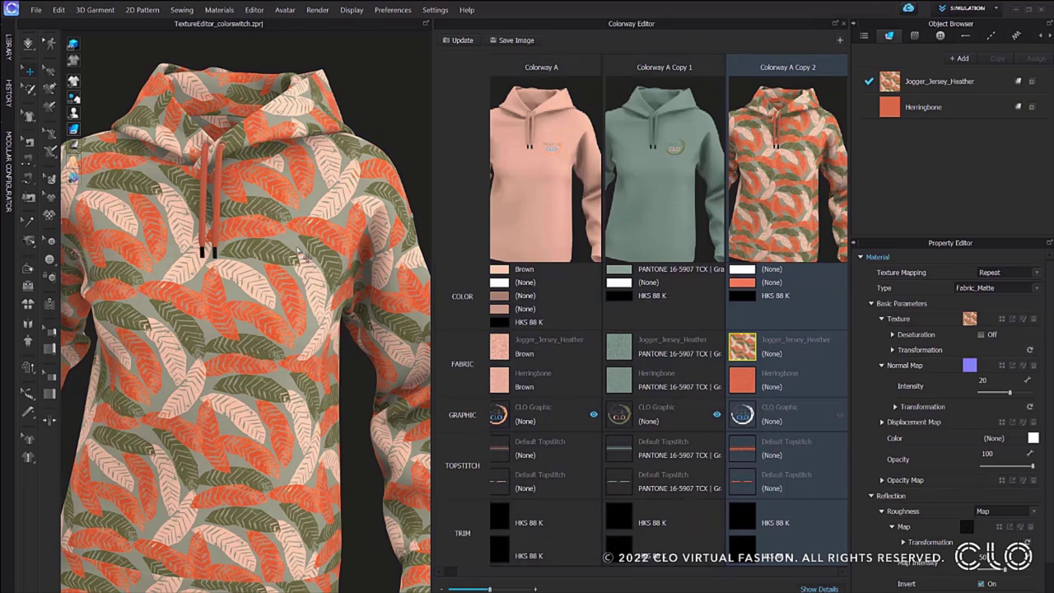
Inspect the recolored leaf print on the hoodie up close and switch back to Colorway A
scroll(303, 254, up, 3)
scroll(301, 239, down, 2)
click(538, 179)
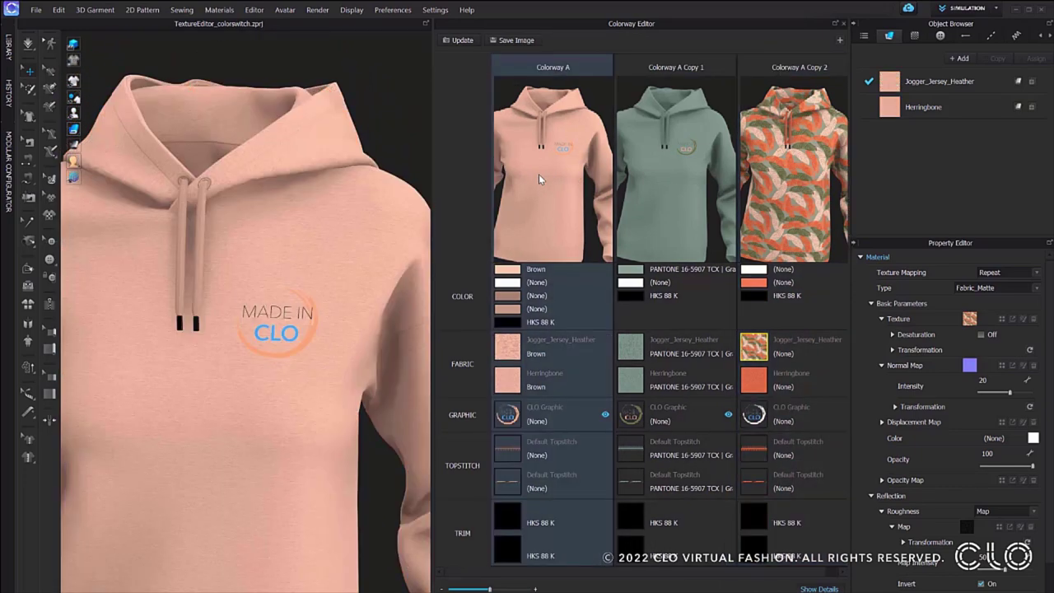
Compare the hoodie in Colorway A Copy 1 and Colorway A Copy 2
click(672, 192)
click(780, 188)
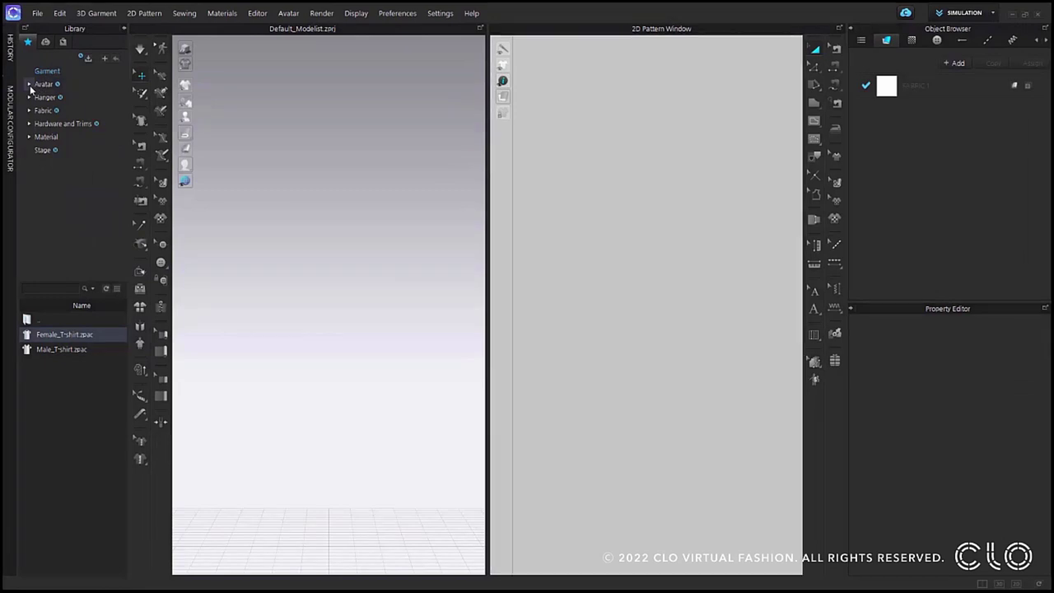
Expand the library's Avatar, Hardware and Trims, and Buckle folders and enlarge the folder tree in width and height
click(28, 84)
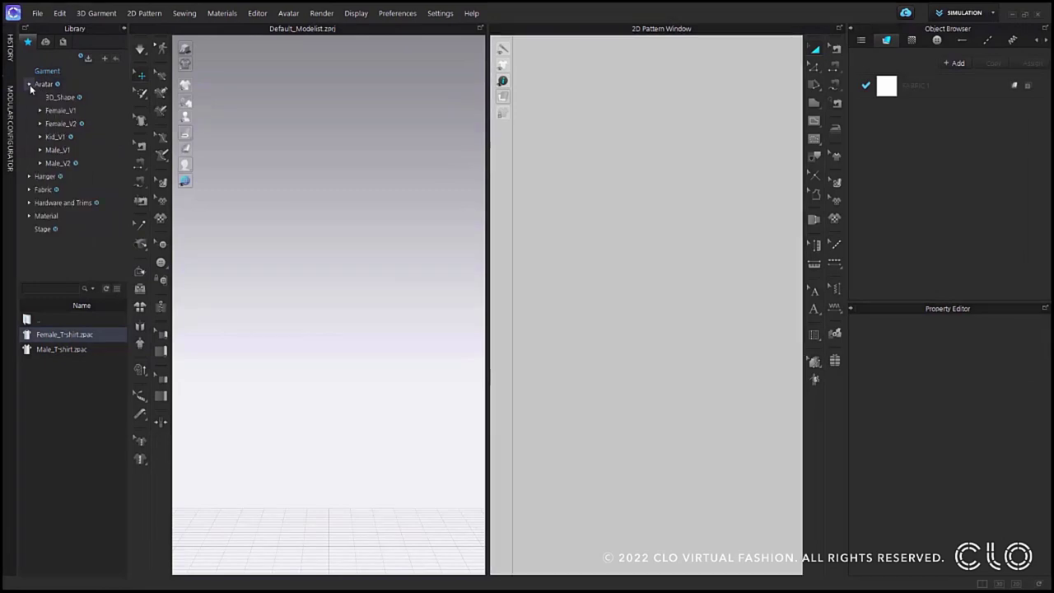
click(30, 203)
scroll(28, 199, down, 2)
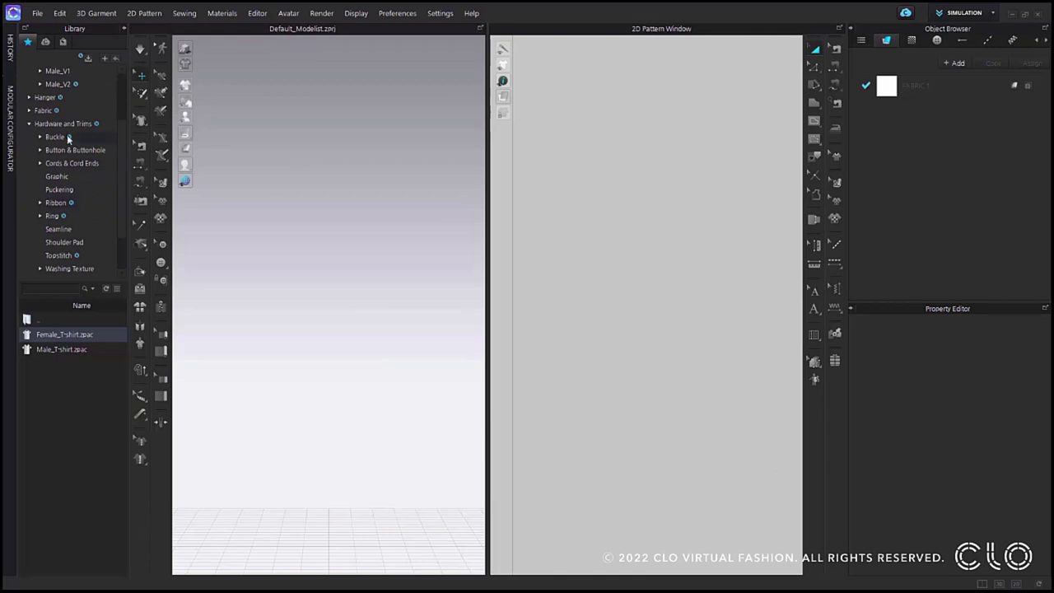
click(39, 137)
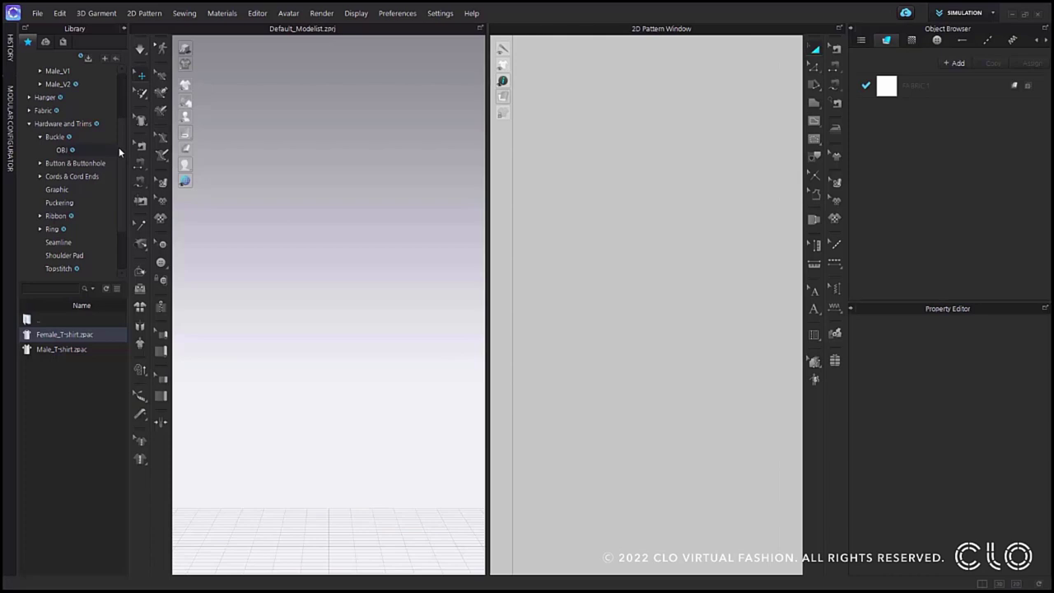
drag(129, 155, 177, 155)
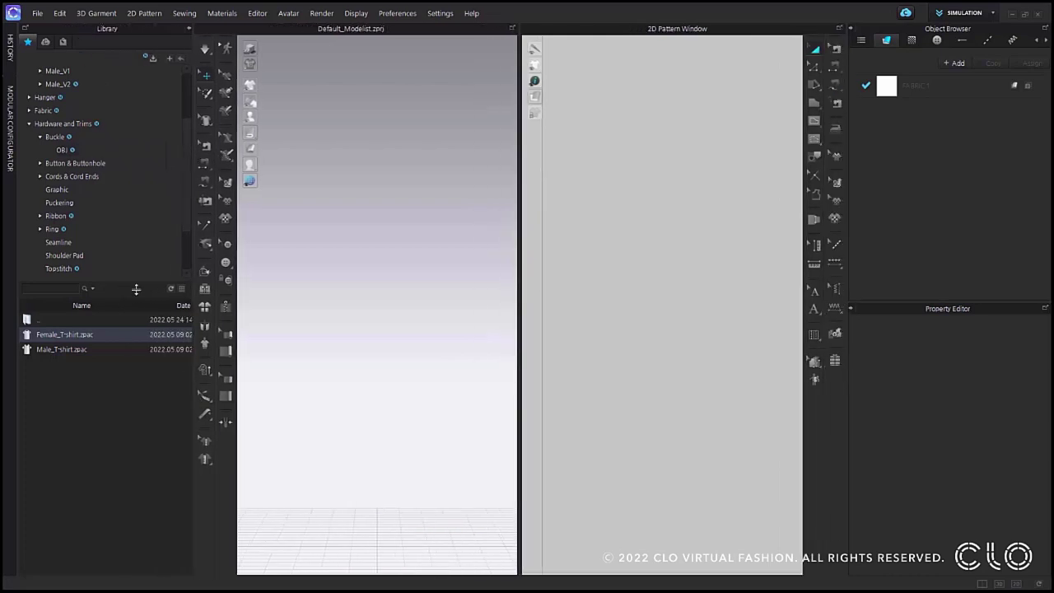
drag(134, 278, 130, 377)
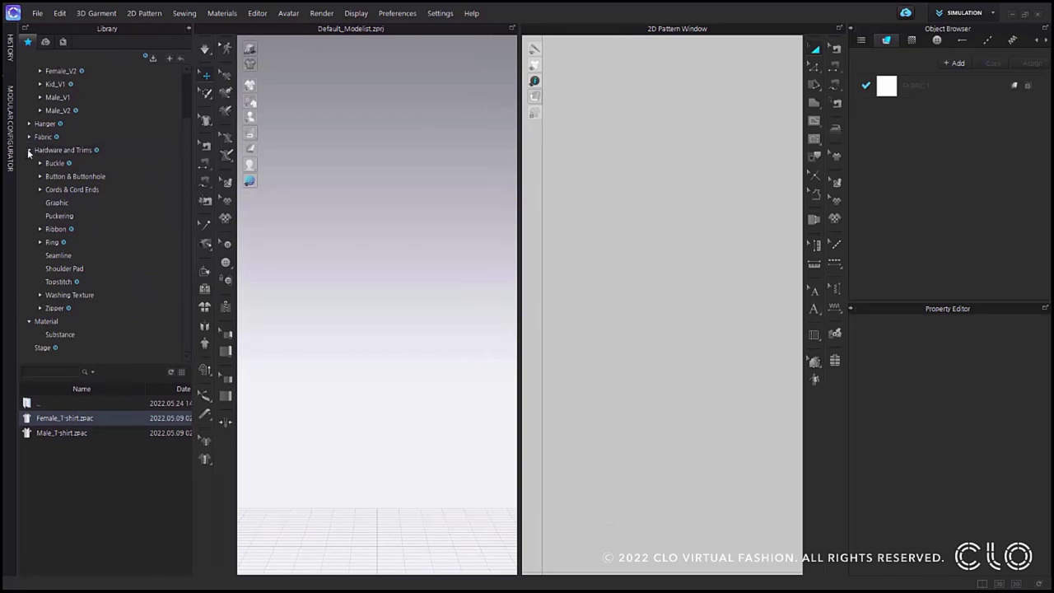
Look through the Button & Buttonhole subfolders under Hardware and Trims, leaving both folders collapsed
scroll(38, 166, up, 1)
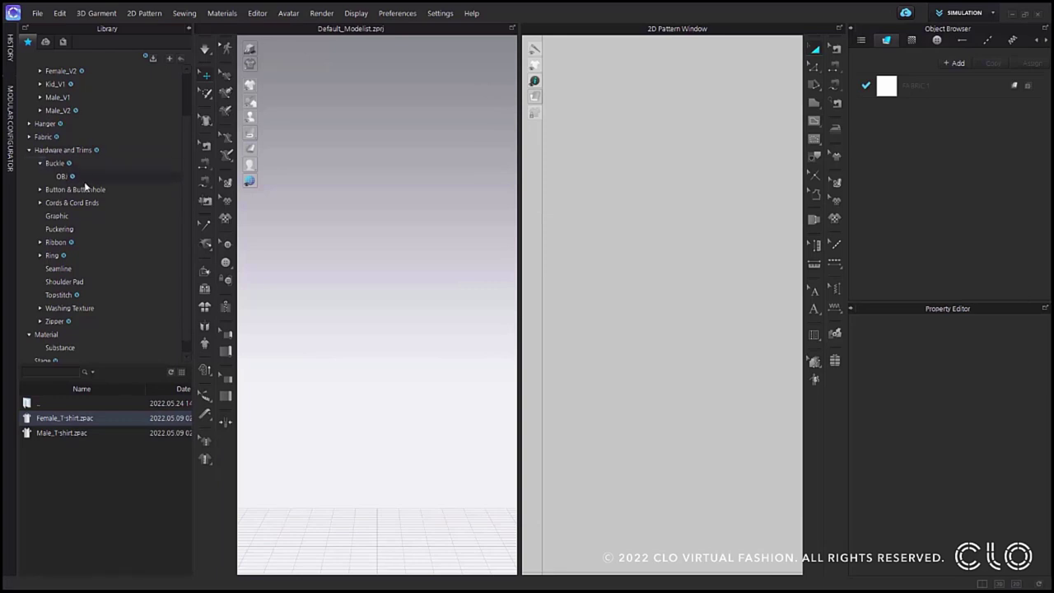
click(40, 189)
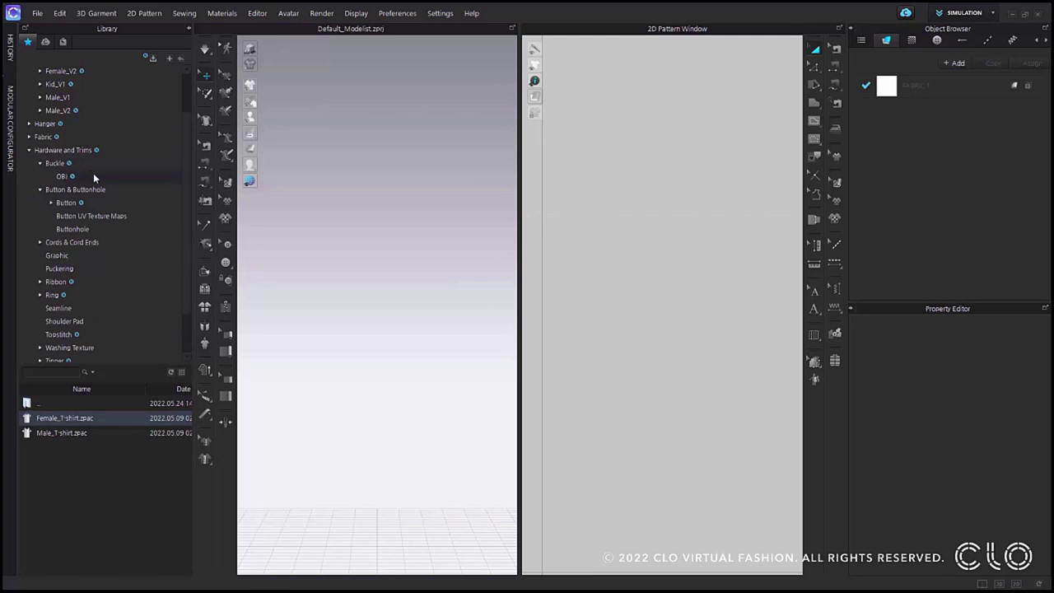
click(50, 203)
click(40, 189)
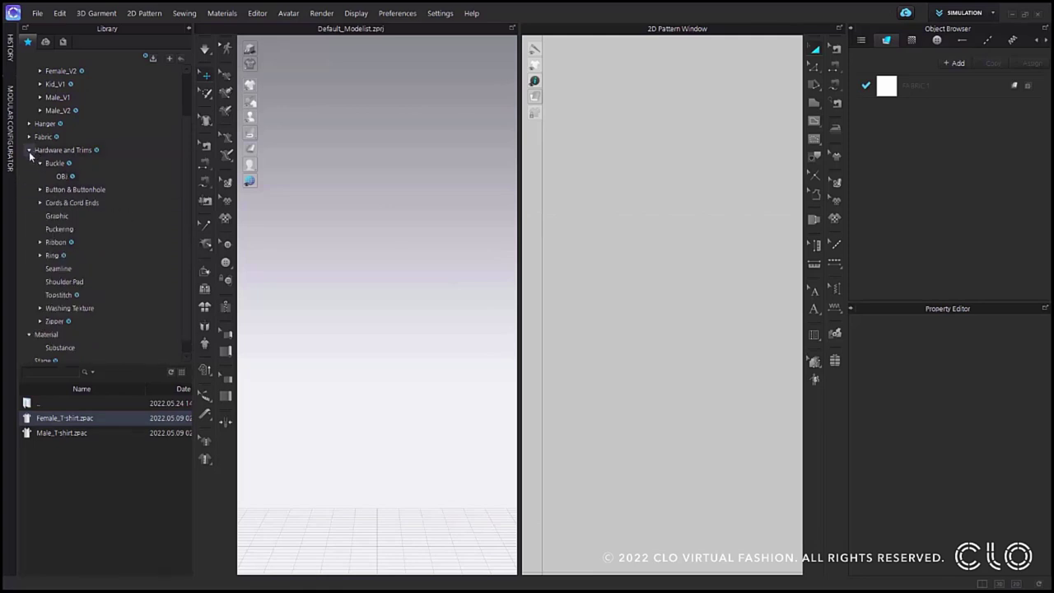
click(29, 151)
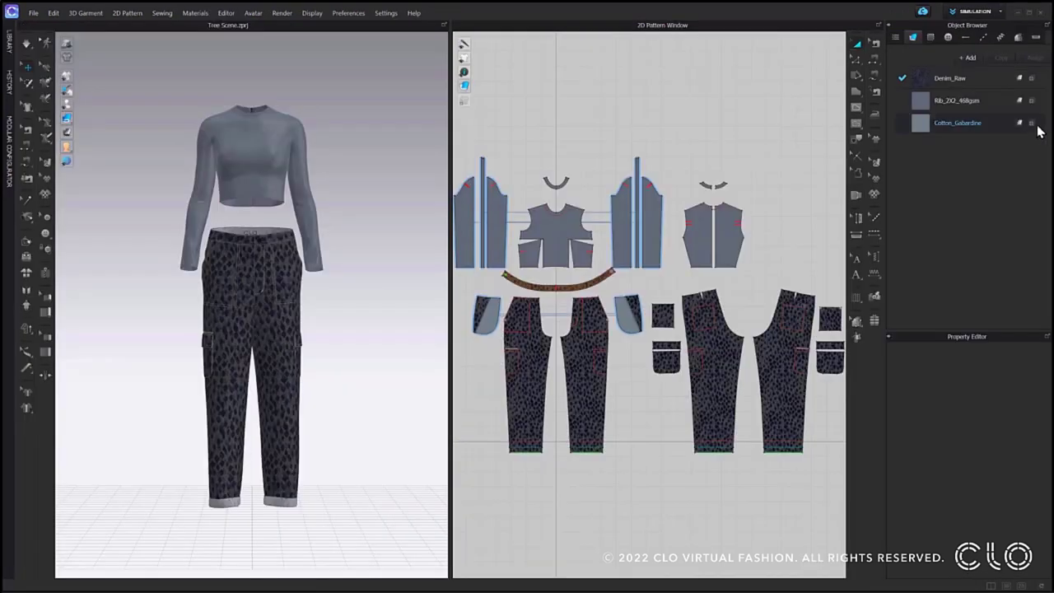
Display the project's object tree and examine individual 2D patterns, from the waistband, pants legs and side pockets to Pants Back Left Leg
click(896, 38)
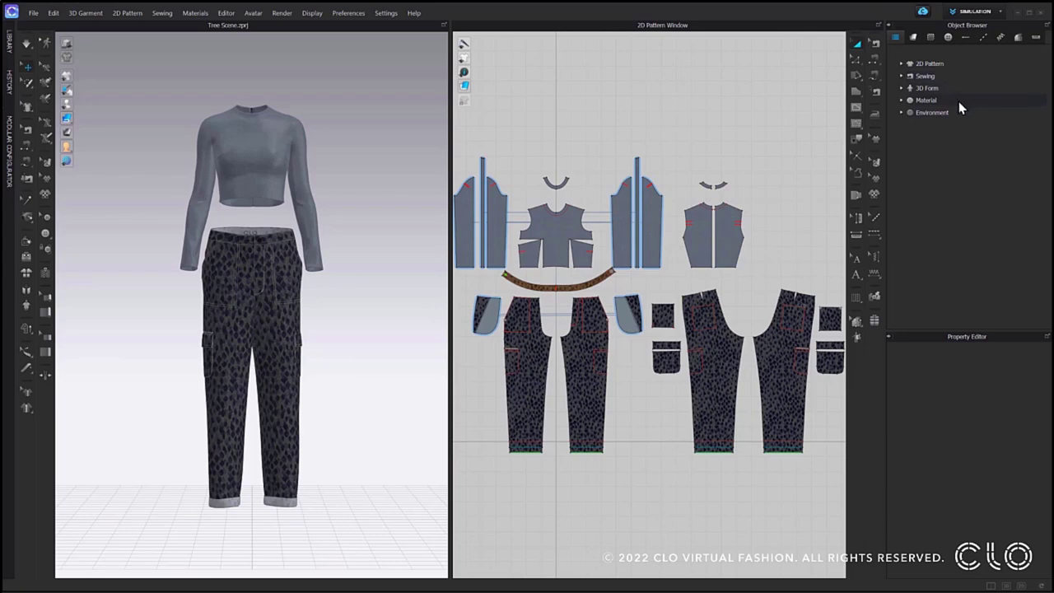
click(906, 64)
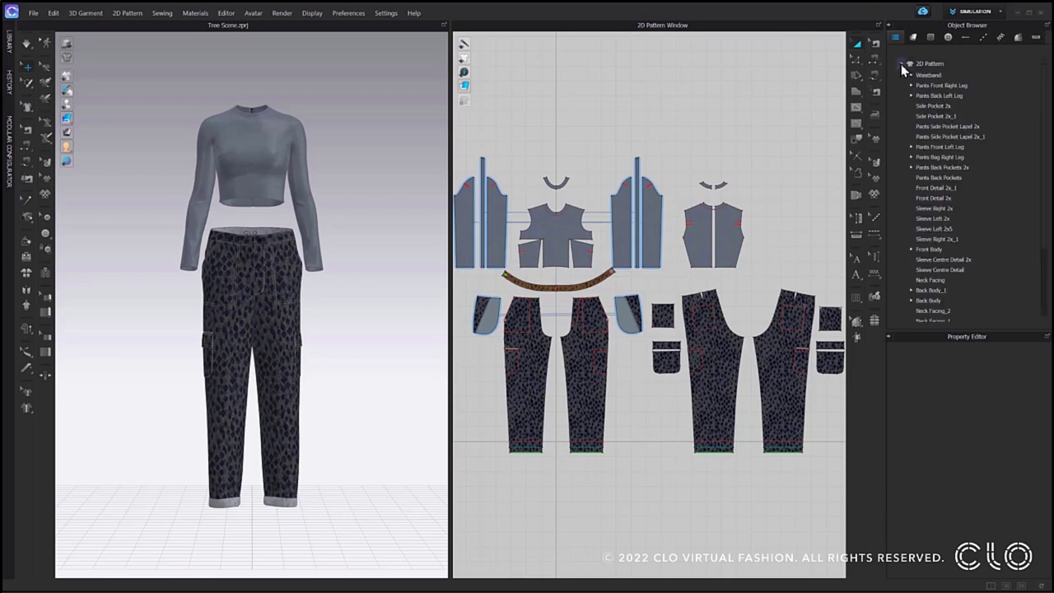
click(941, 76)
click(940, 86)
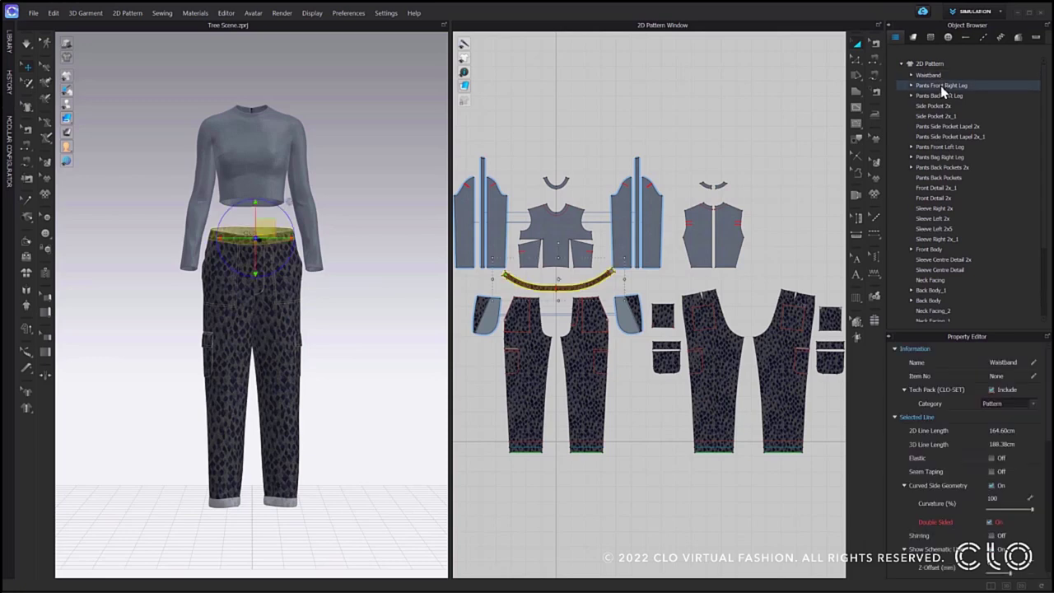
click(940, 96)
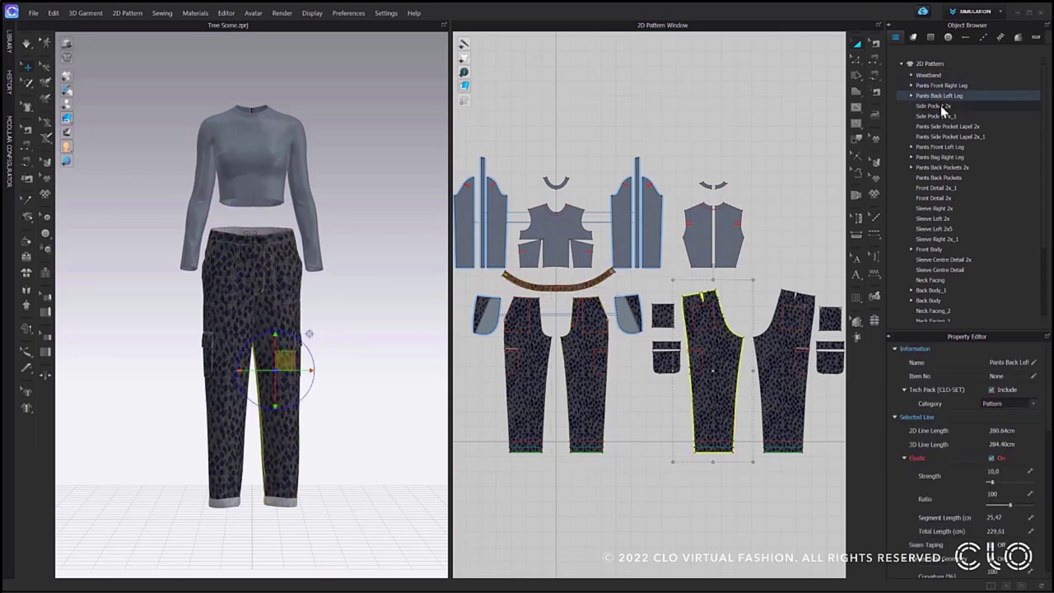
click(942, 108)
click(938, 117)
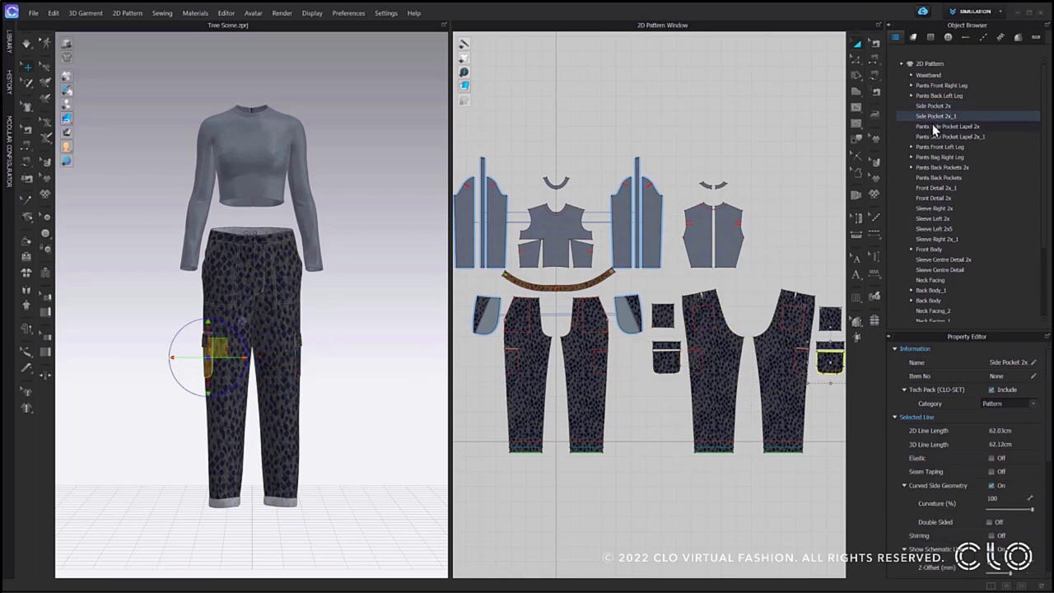
click(934, 128)
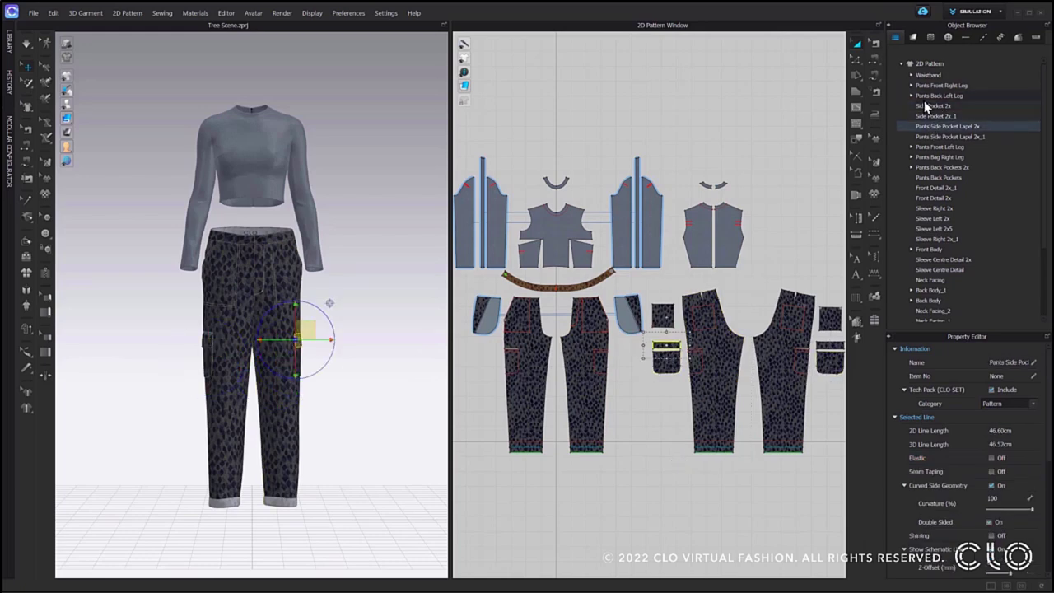
click(923, 97)
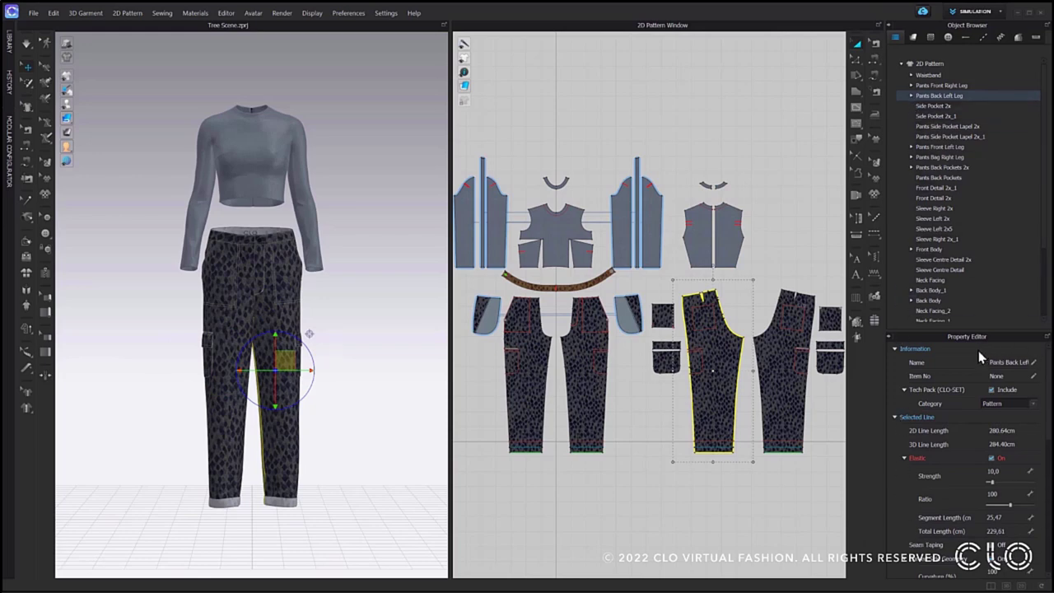
Expand Pants Back Left Leg in the object tree and examine each of its internal lines on the pattern
click(910, 96)
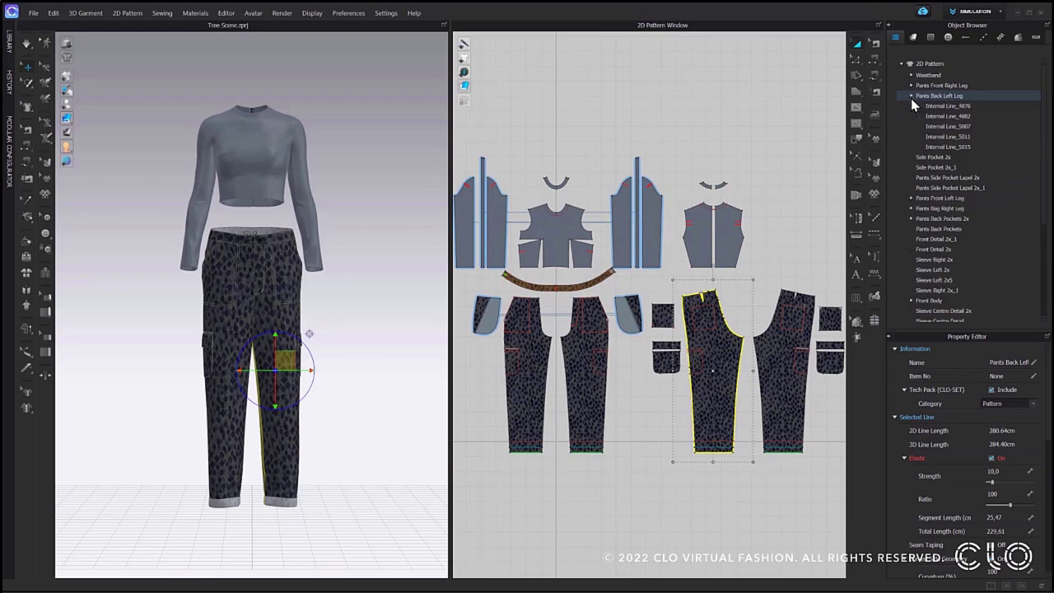
click(951, 107)
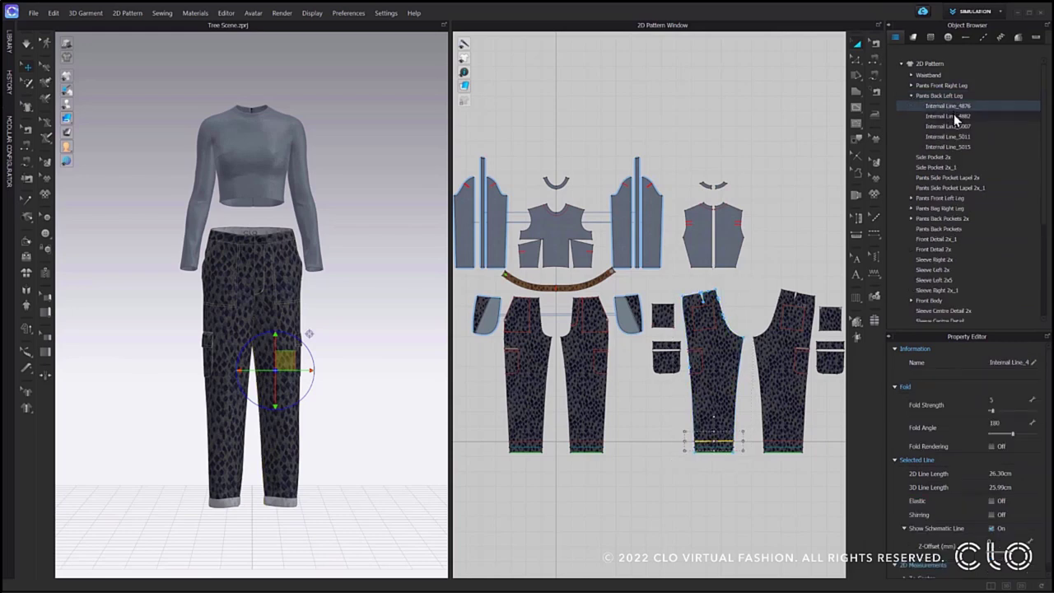
click(953, 116)
click(954, 126)
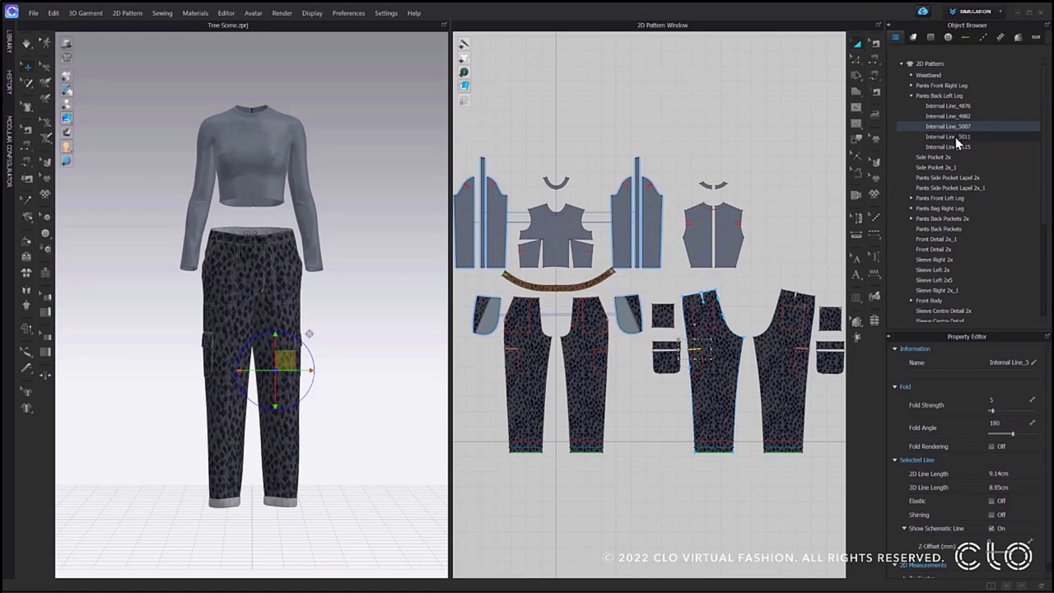
click(955, 137)
click(955, 146)
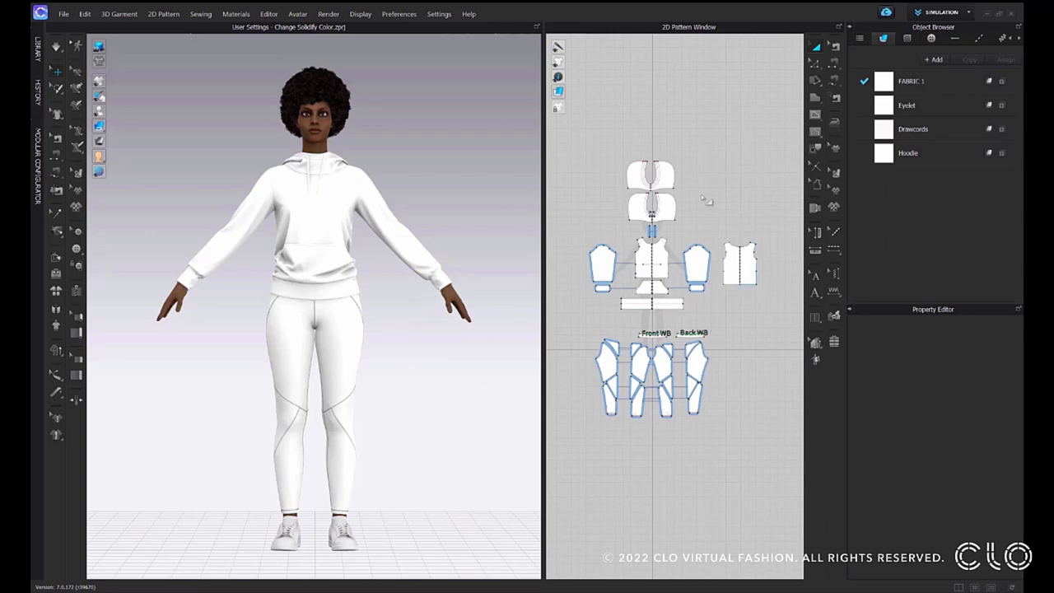
Solidify all the hoodie's patterns and clear the selection
drag(580, 153, 767, 319)
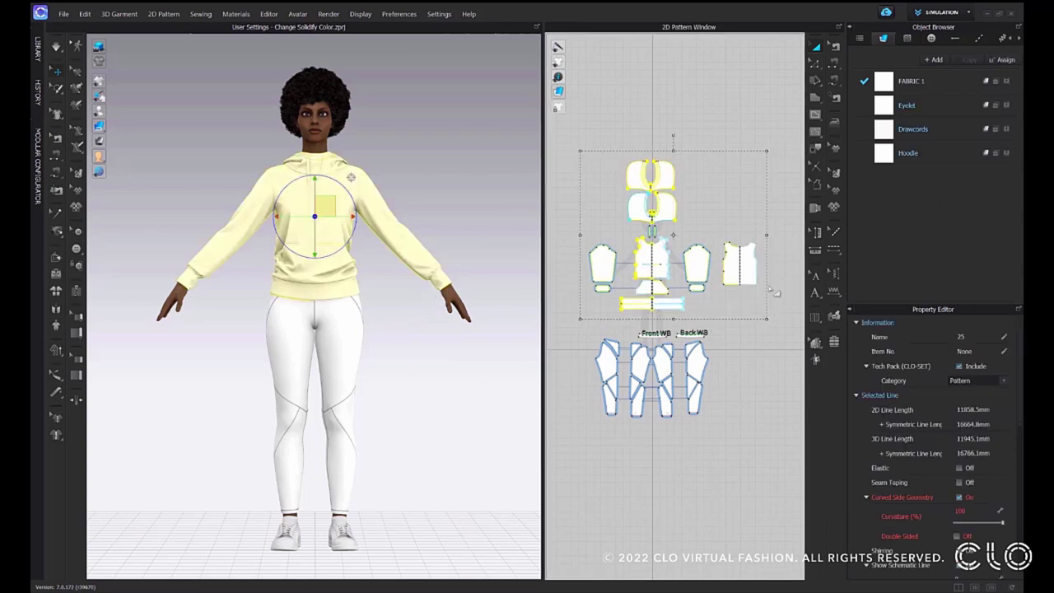
right_click(329, 220)
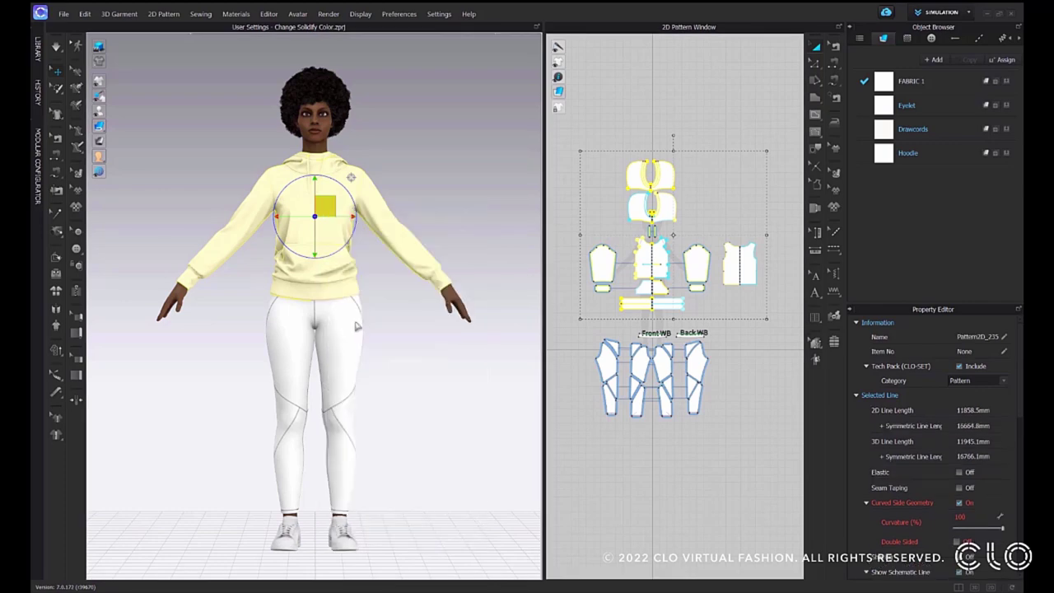
click(357, 323)
click(451, 214)
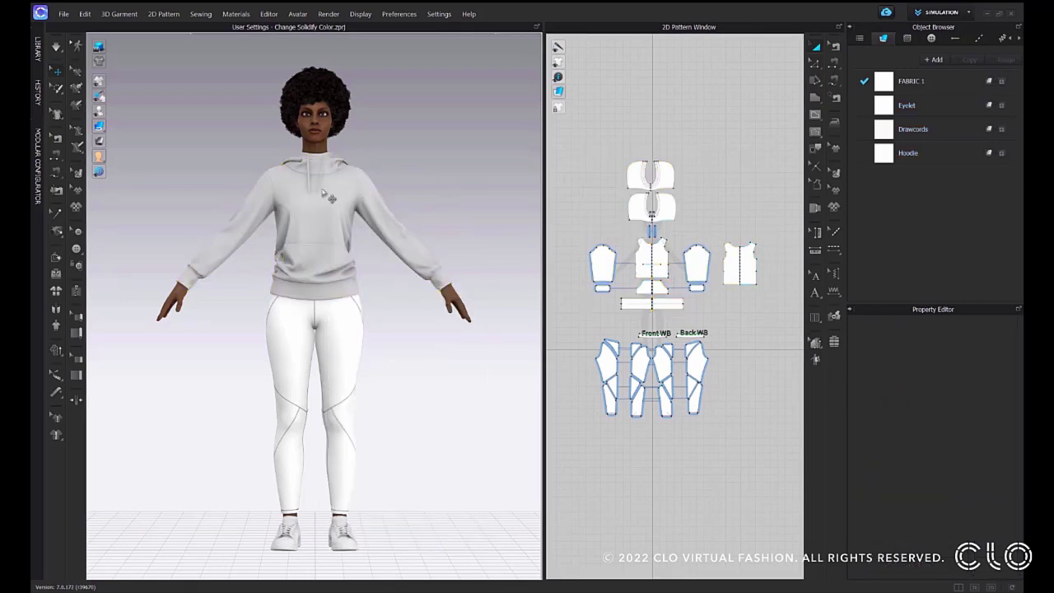
Change the Solidify highlight color in the user interface settings to the pink YKK Global Colors swatch C84F85
click(439, 14)
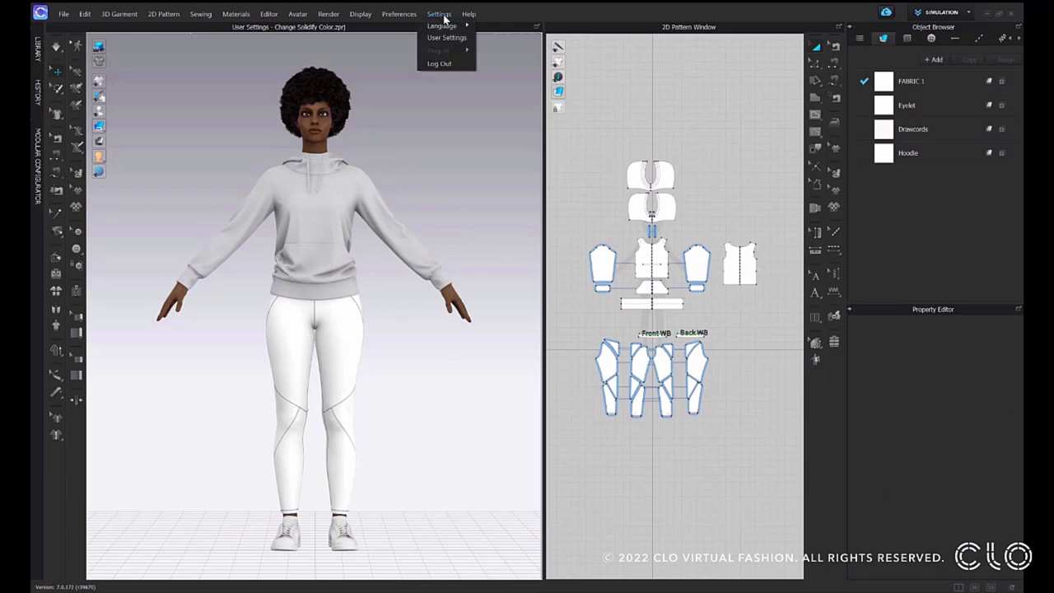
click(438, 39)
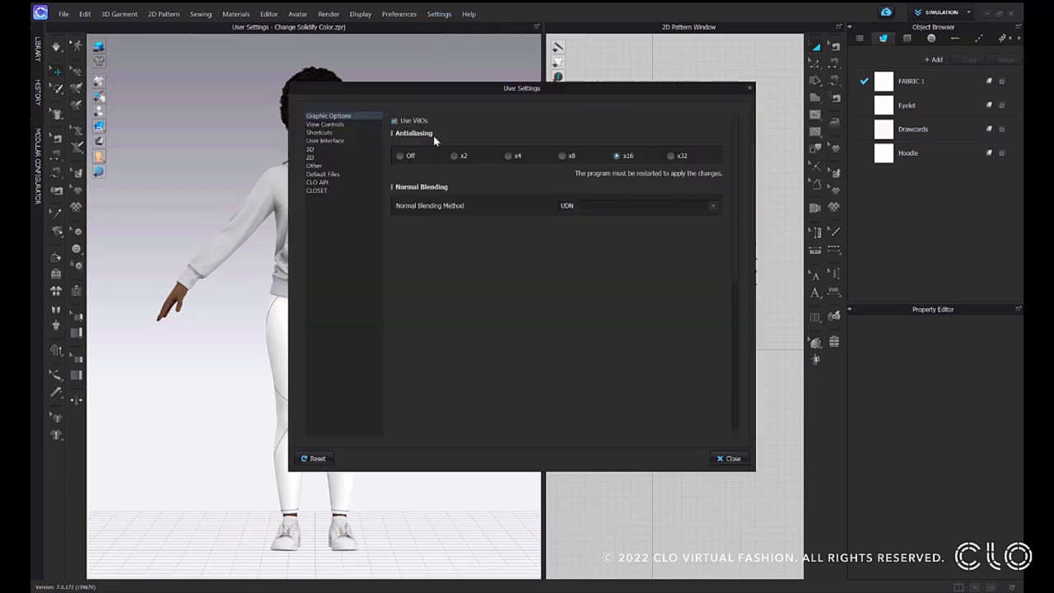
click(332, 140)
scroll(517, 199, down, 7)
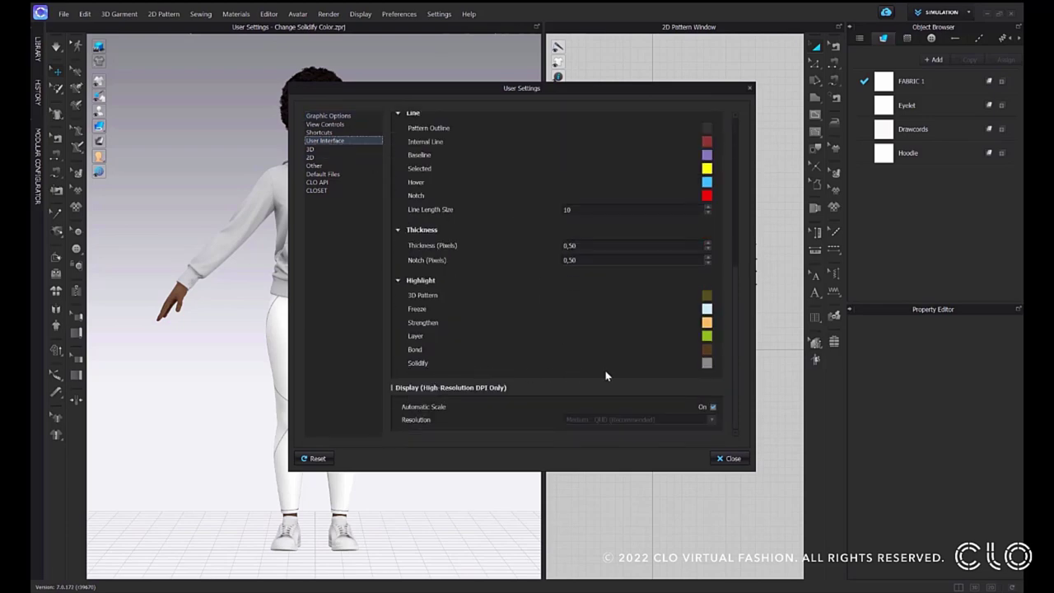
click(707, 362)
scroll(555, 236, down, 5)
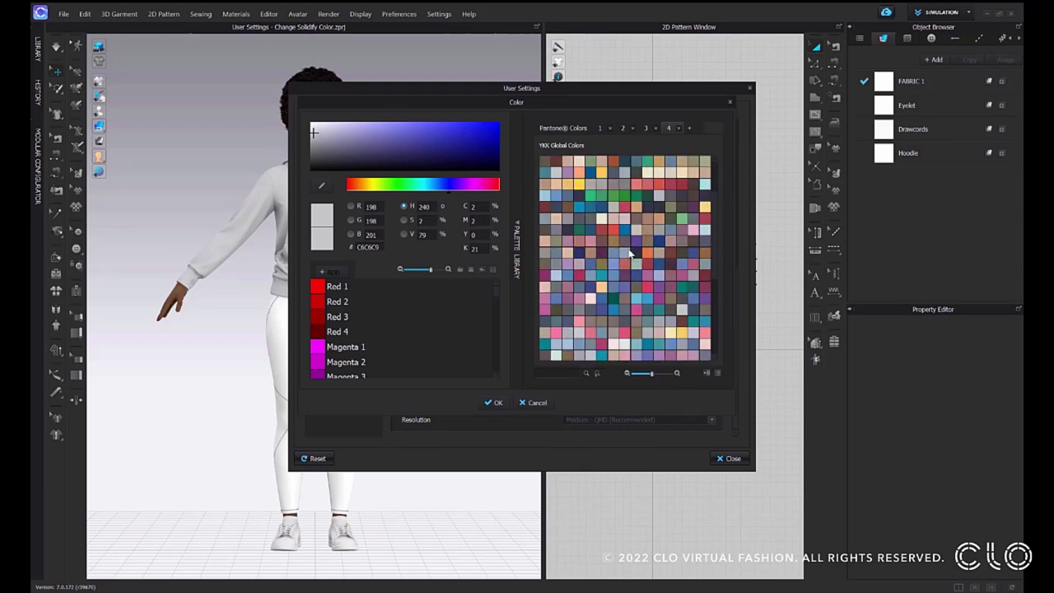
click(634, 241)
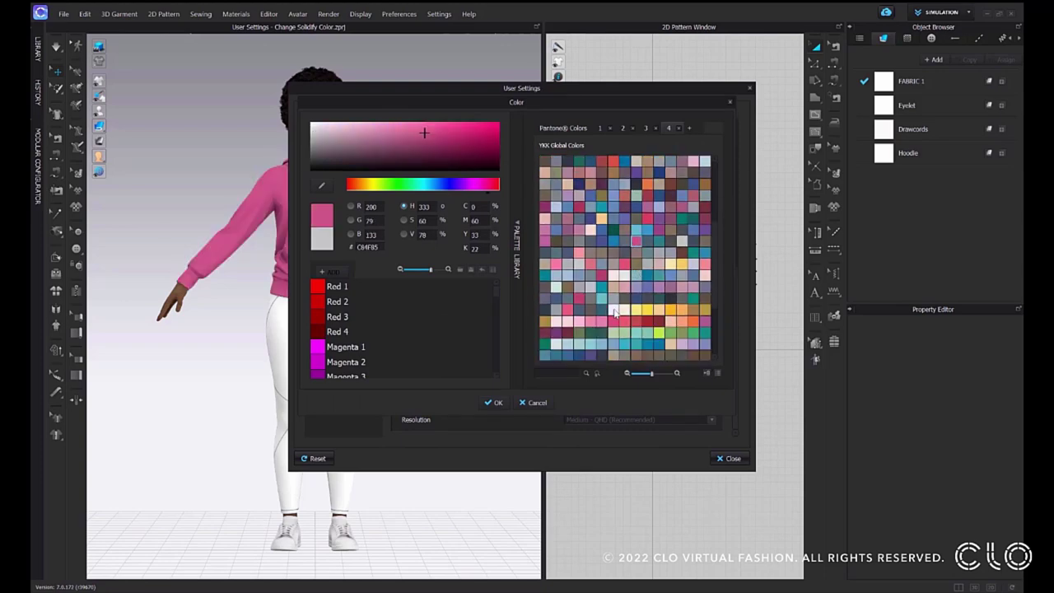
click(493, 401)
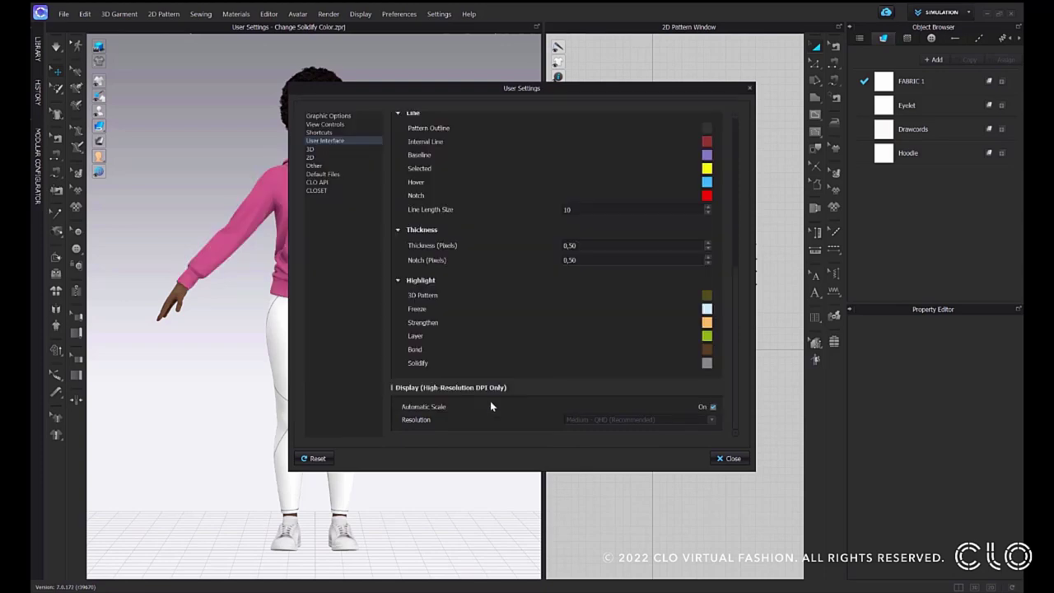
click(730, 458)
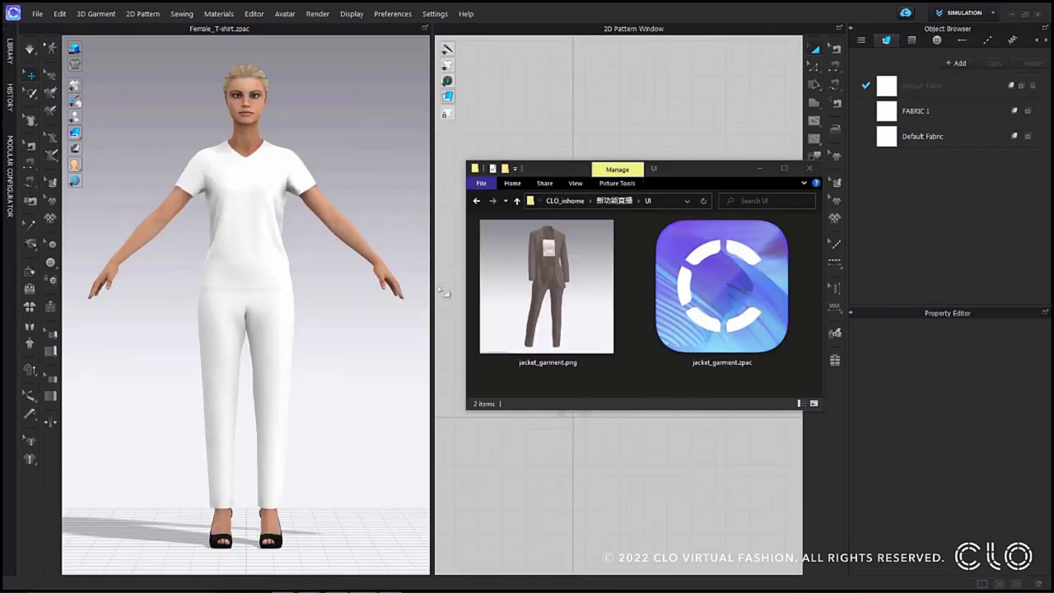
Load jacket_garment.zpac from the UI folder without saving the current file, opening the avatar's size and pose from the garment file
drag(701, 293, 395, 243)
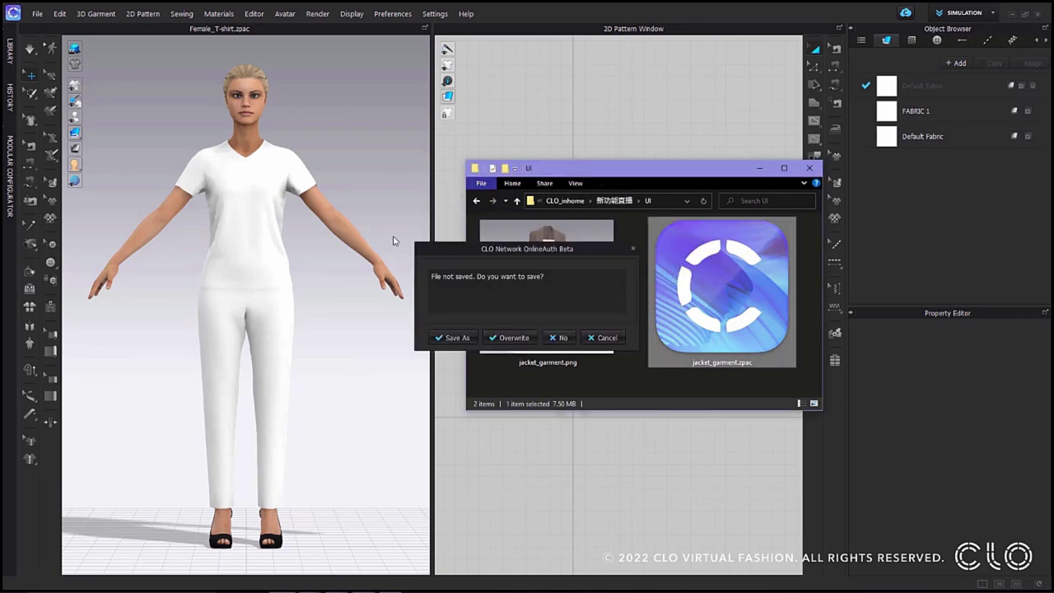
click(556, 339)
click(521, 313)
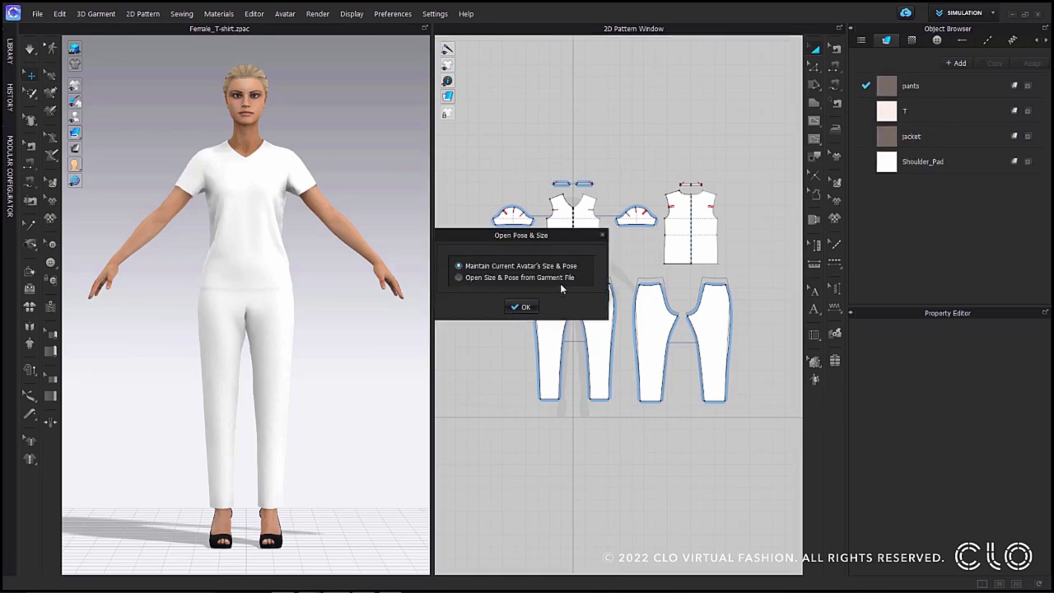
click(459, 279)
click(522, 307)
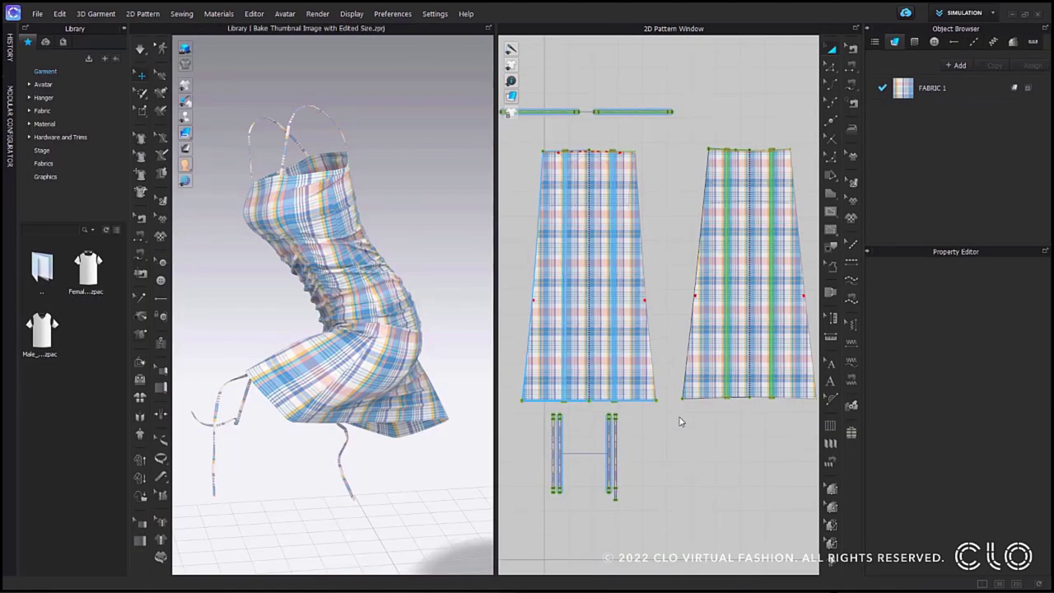
click(733, 374)
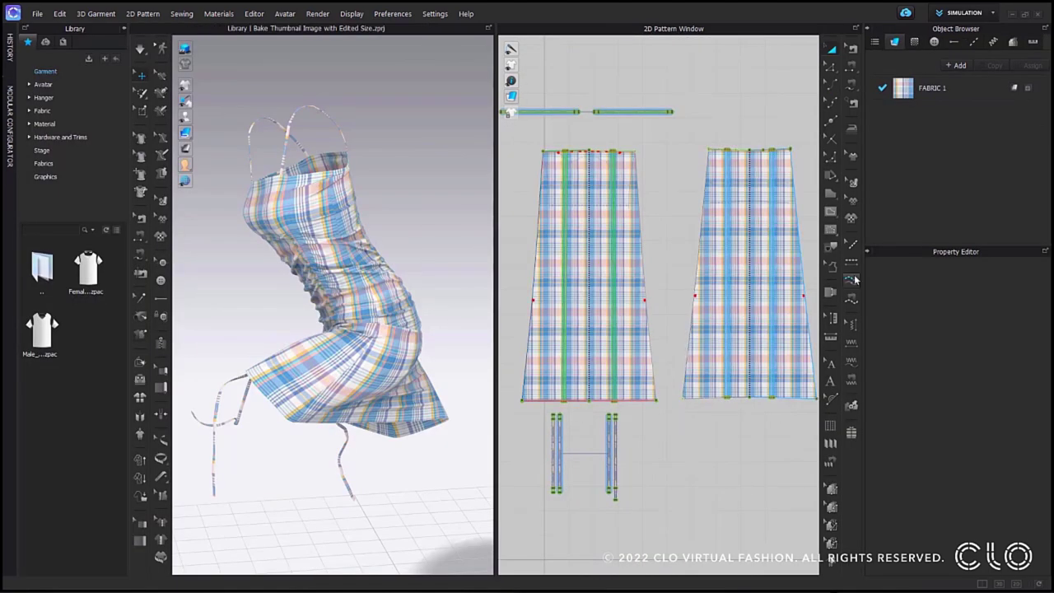
Rotate and enlarge the plaid texture from the dress's front pattern in the 2D window using Edit Texture
click(852, 183)
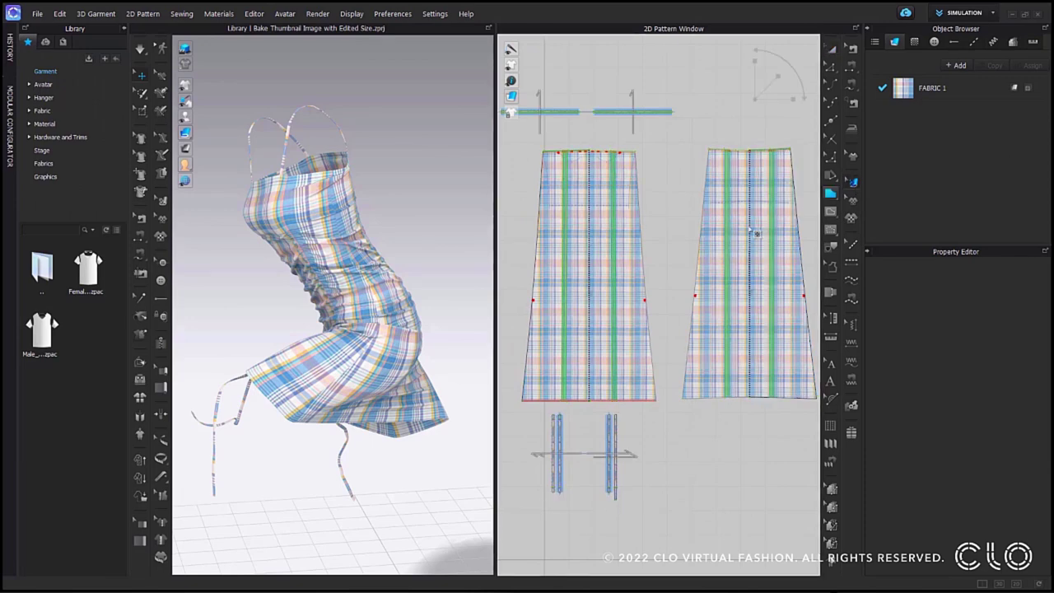
click(582, 247)
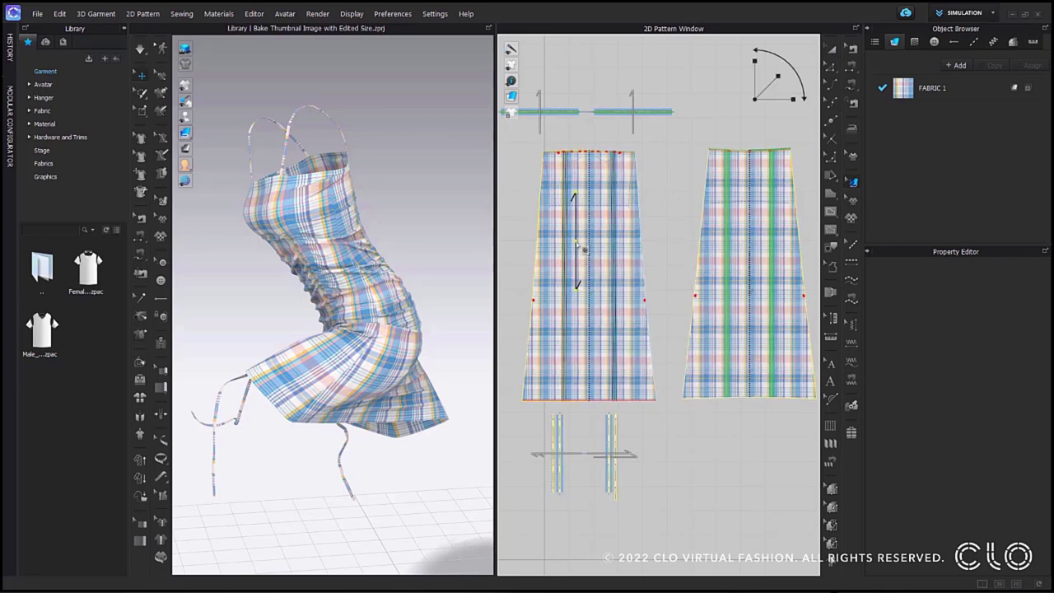
drag(775, 54, 777, 76)
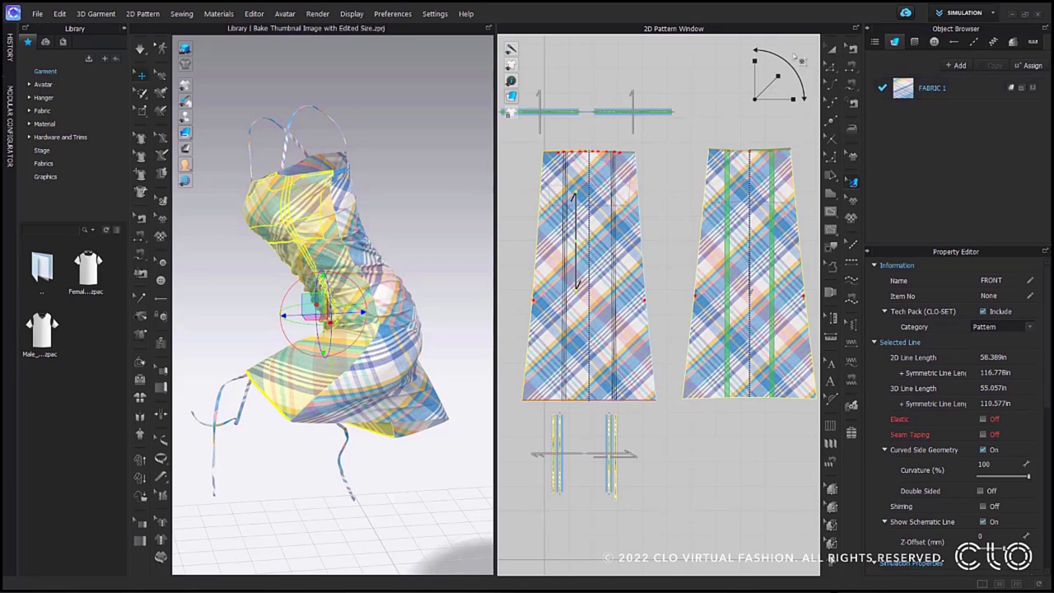
drag(786, 66, 747, 60)
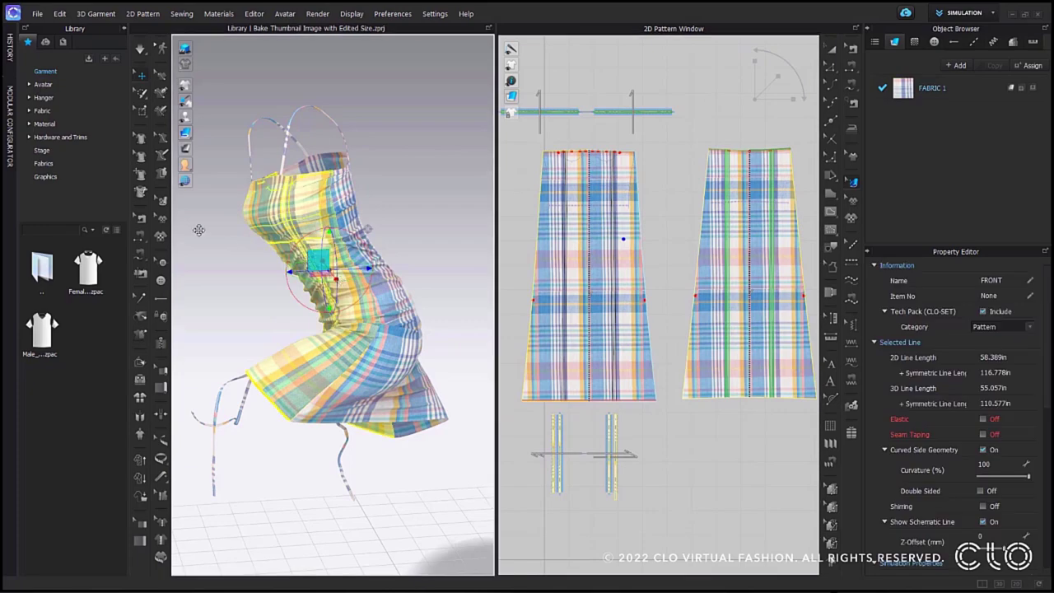
Rotate and rescale the plaid texture from the dress's back pattern directly on the 3D garment using Edit Texture
click(162, 199)
click(325, 234)
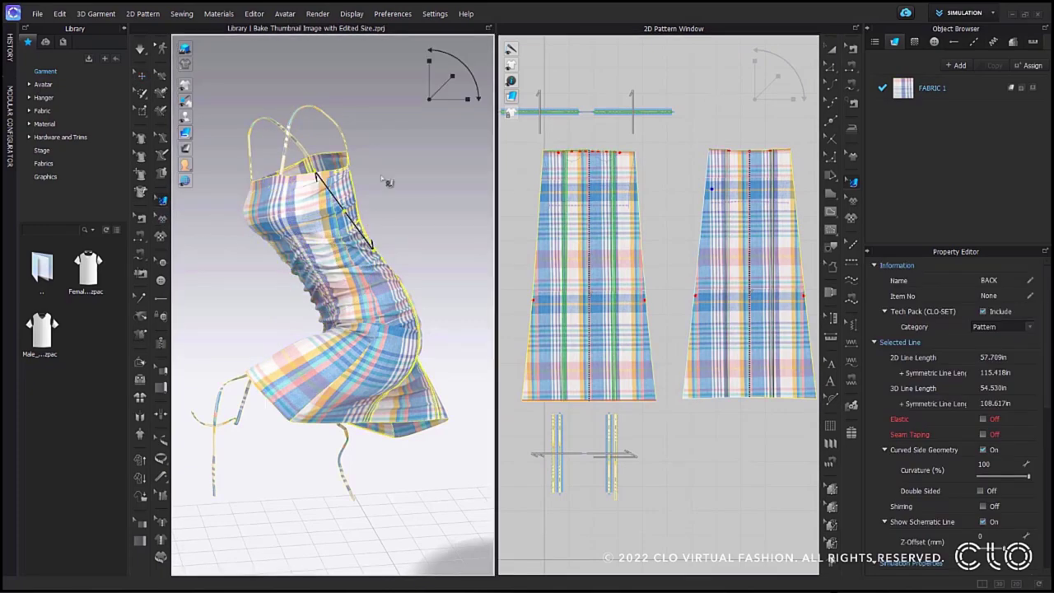
drag(460, 65, 451, 140)
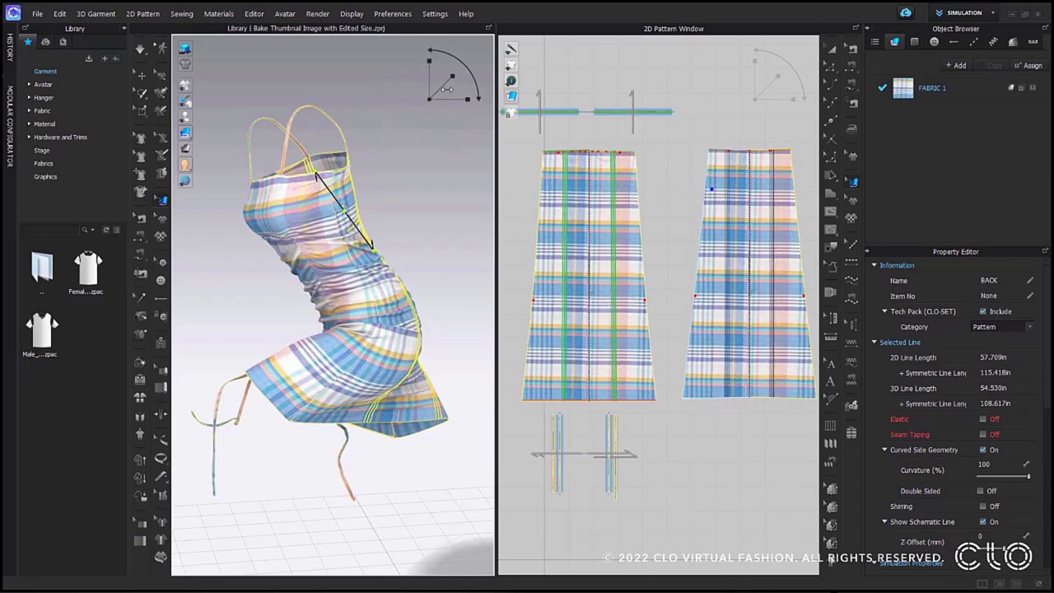
drag(460, 87, 448, 76)
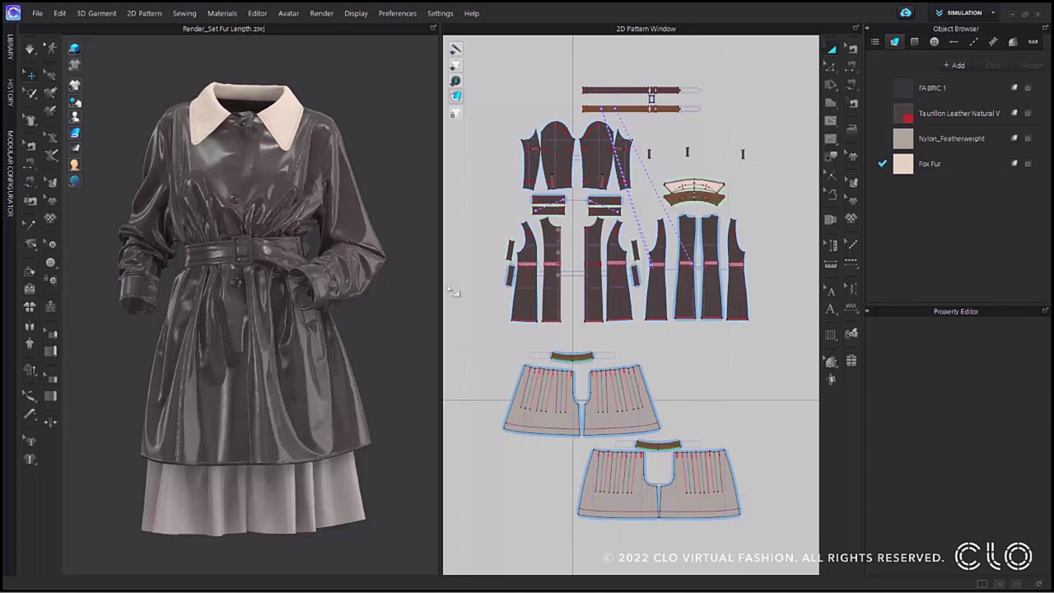
Open the Render window for the leather coat, select its collar on the 3D garment, and start an interactive render
click(321, 13)
click(326, 26)
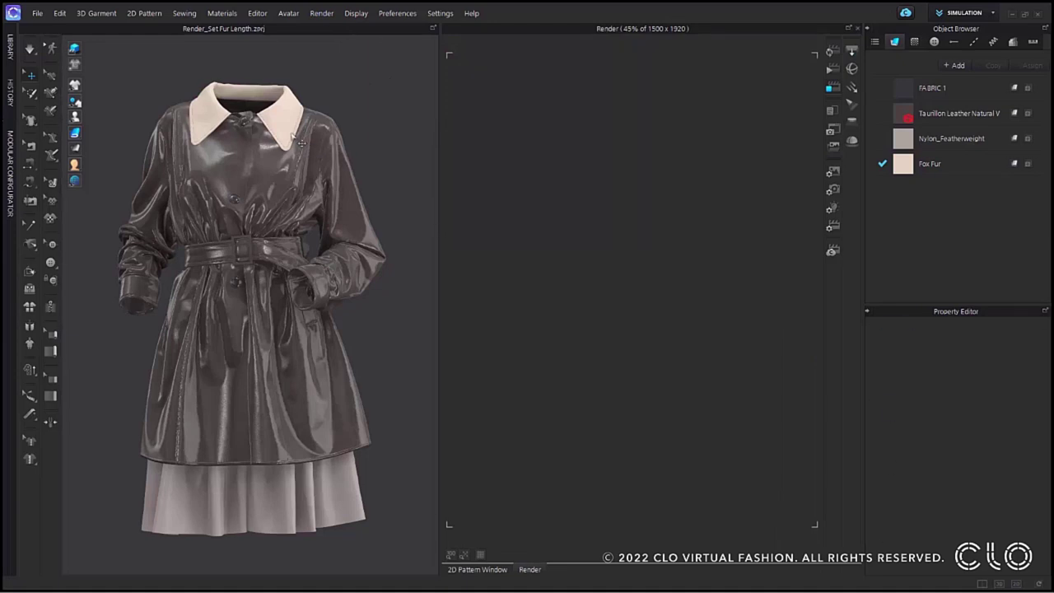
click(300, 143)
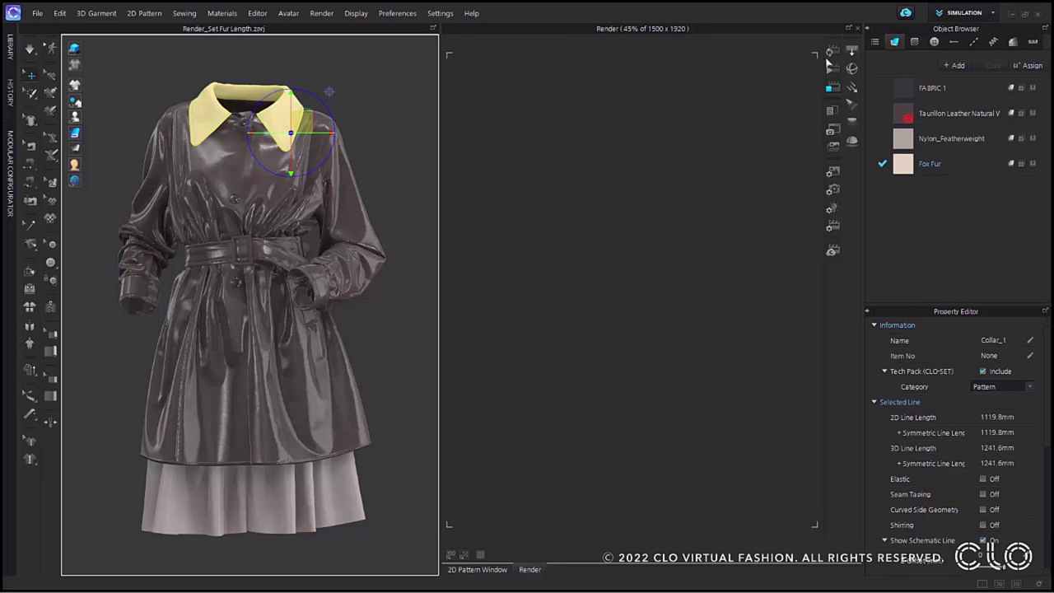
click(831, 53)
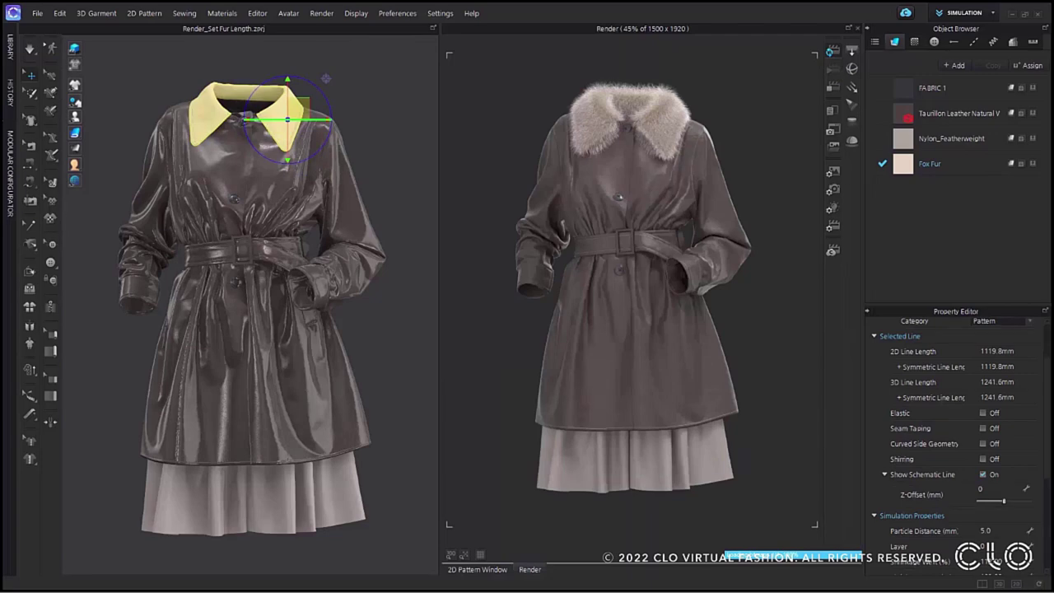
Set the Fox Fur fabric's base fur length to 1000 mm
click(920, 171)
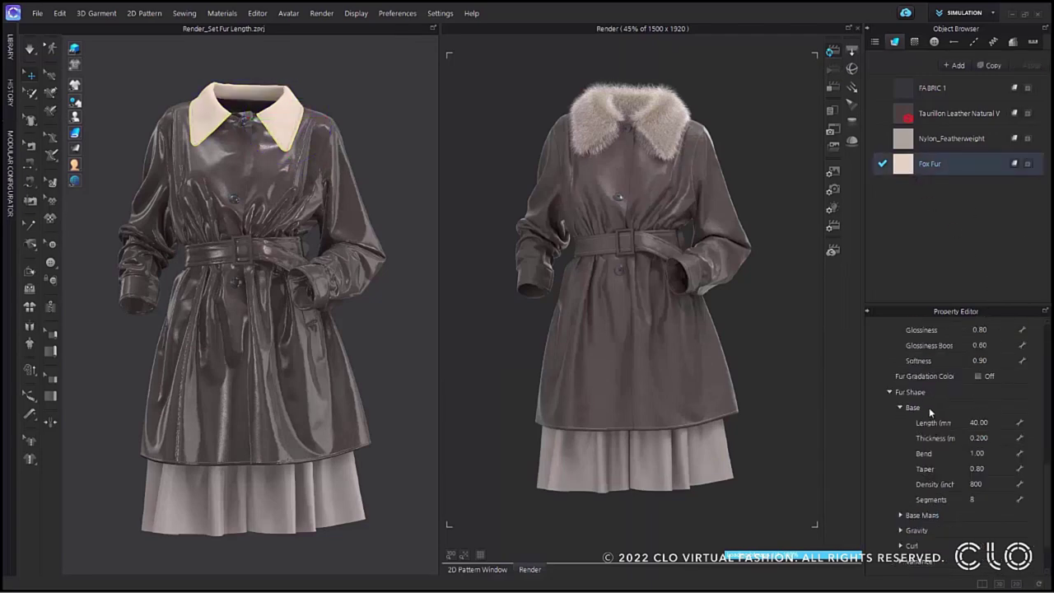
click(999, 422)
text(1000)
key(Return)
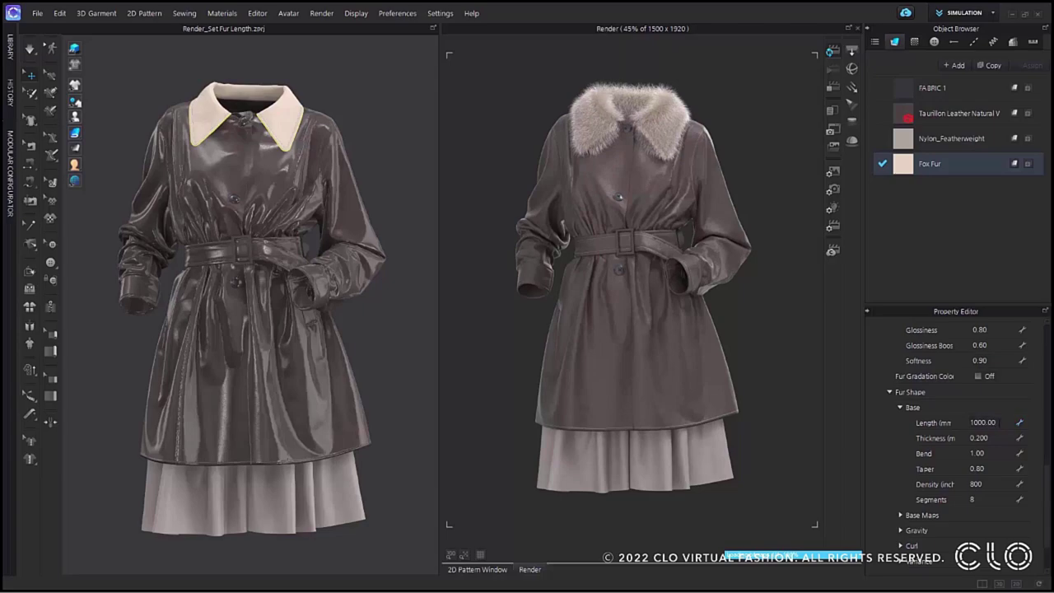